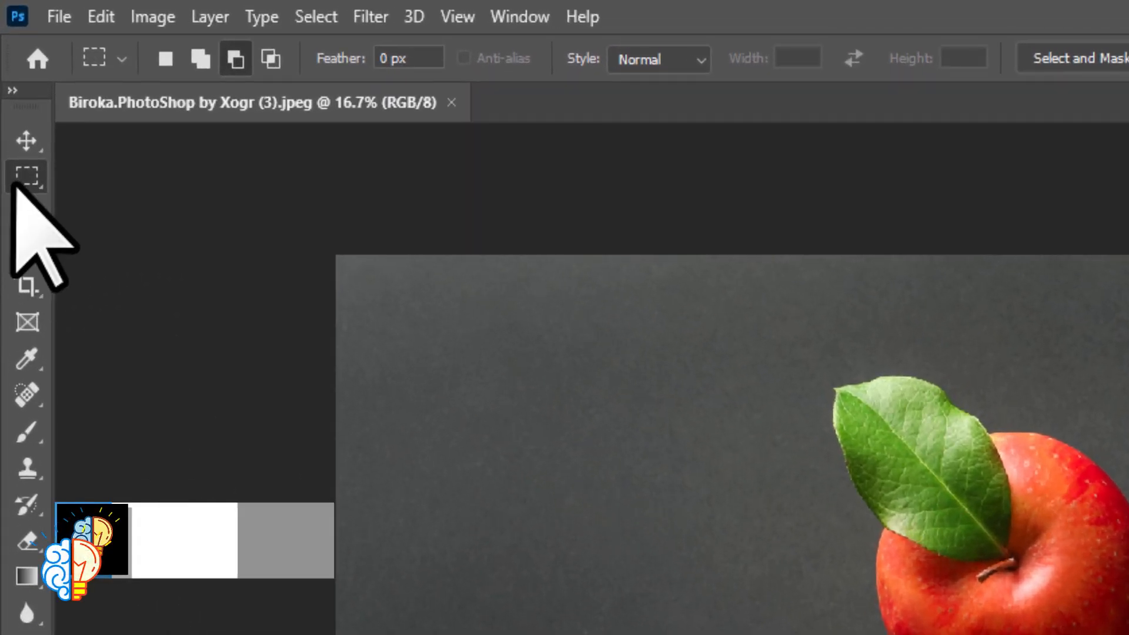
Activate the standard Lasso Tool from the lasso tool group
left_click(23, 185)
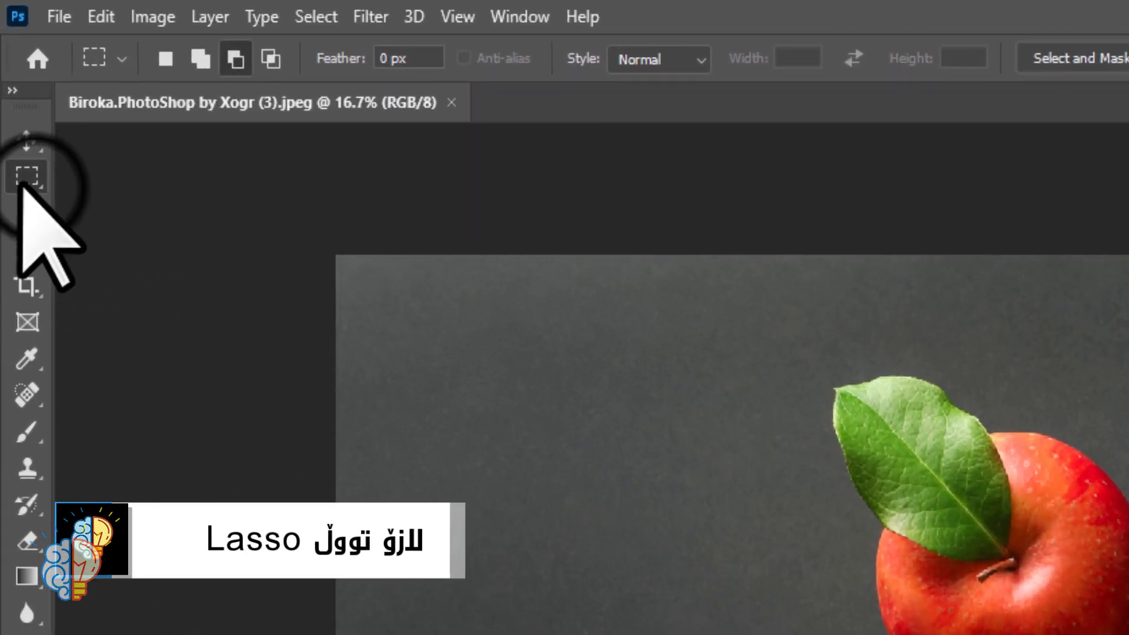
left_click(30, 183)
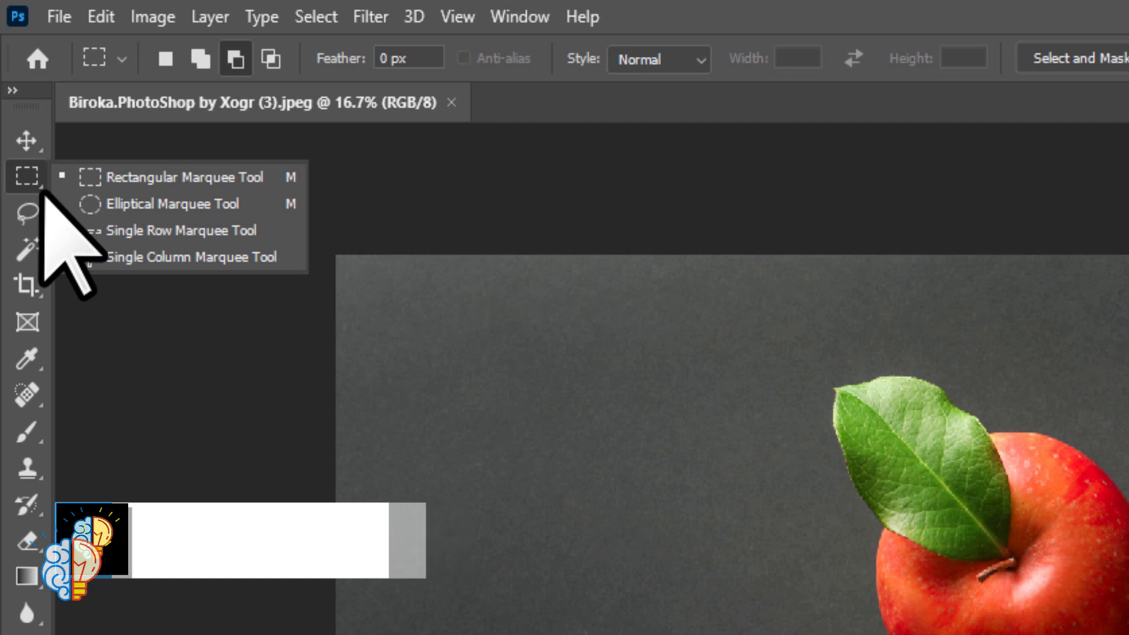
left_click(25, 223)
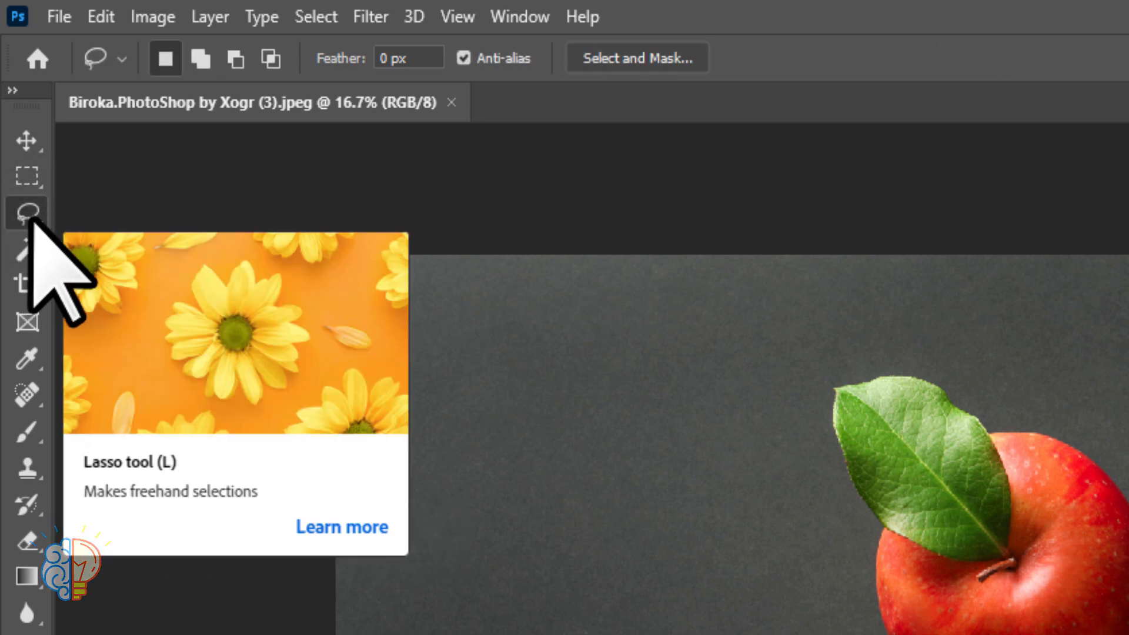
left_click(36, 227)
right_click(37, 227)
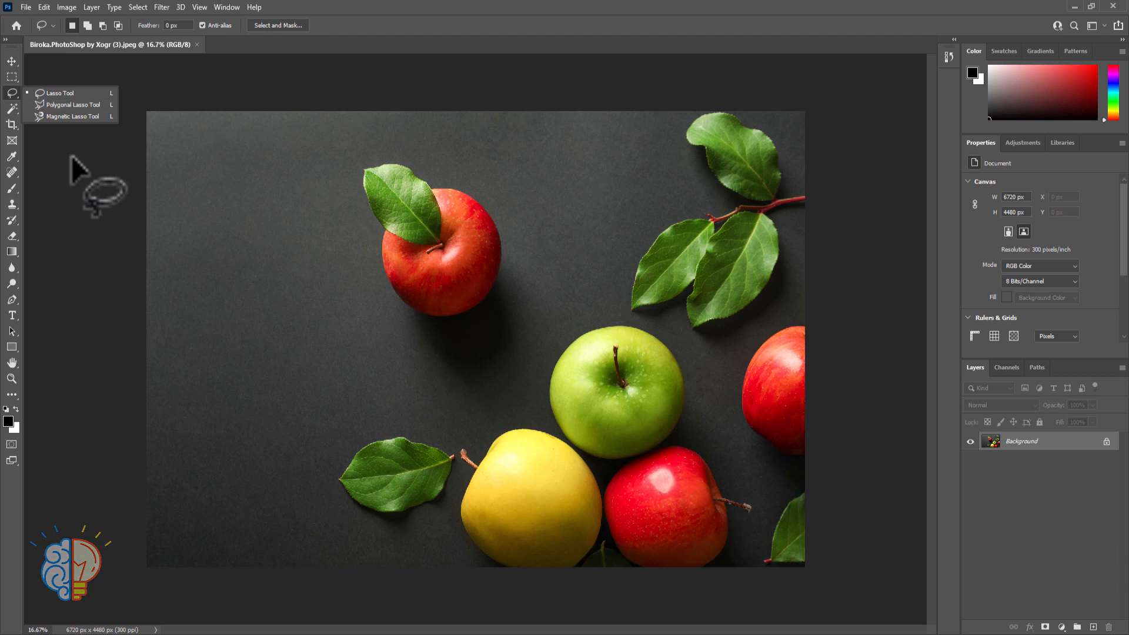
left_click(42, 94)
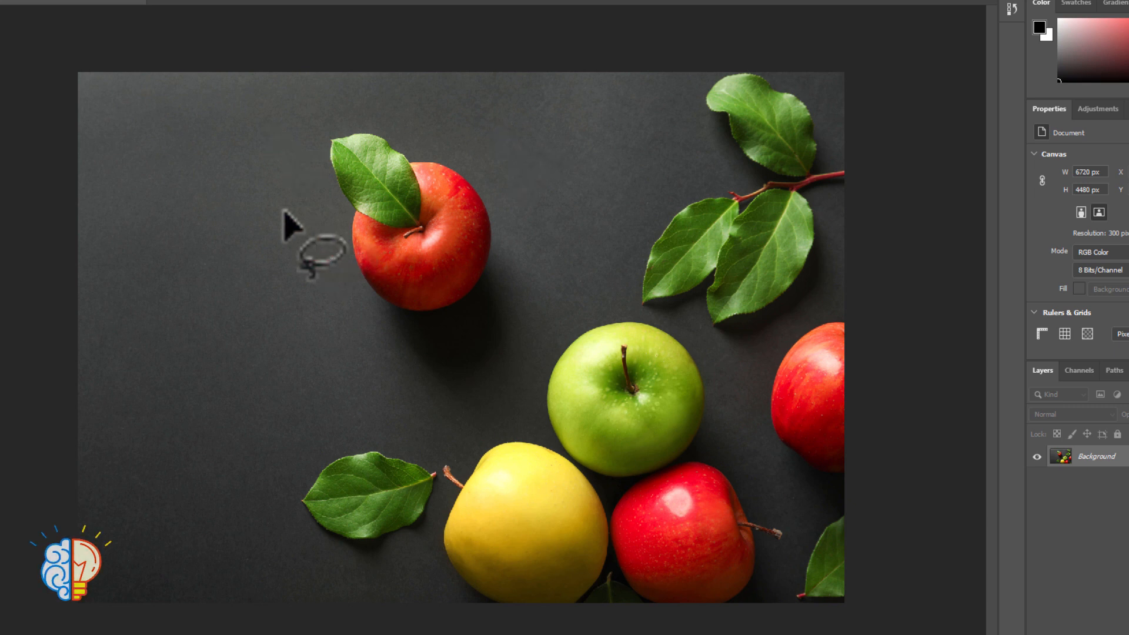
Draw several freehand lasso selections on the empty dark background beside the upper red apple
left_click(152, 200)
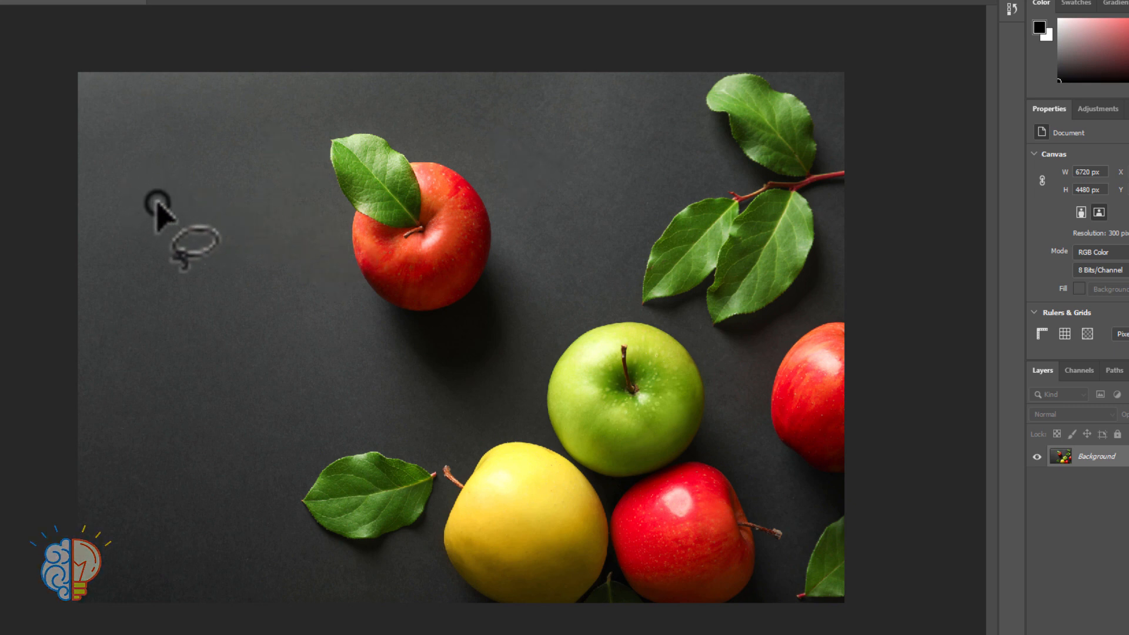
mouse_move(156, 202)
left_mouse_down()
mouse_move(177, 181)
mouse_move(232, 184)
mouse_move(261, 222)
mouse_move(210, 262)
mouse_move(206, 323)
mouse_move(167, 282)
mouse_move(156, 206)
mouse_move(181, 176)
mouse_move(196, 197)
left_mouse_up()
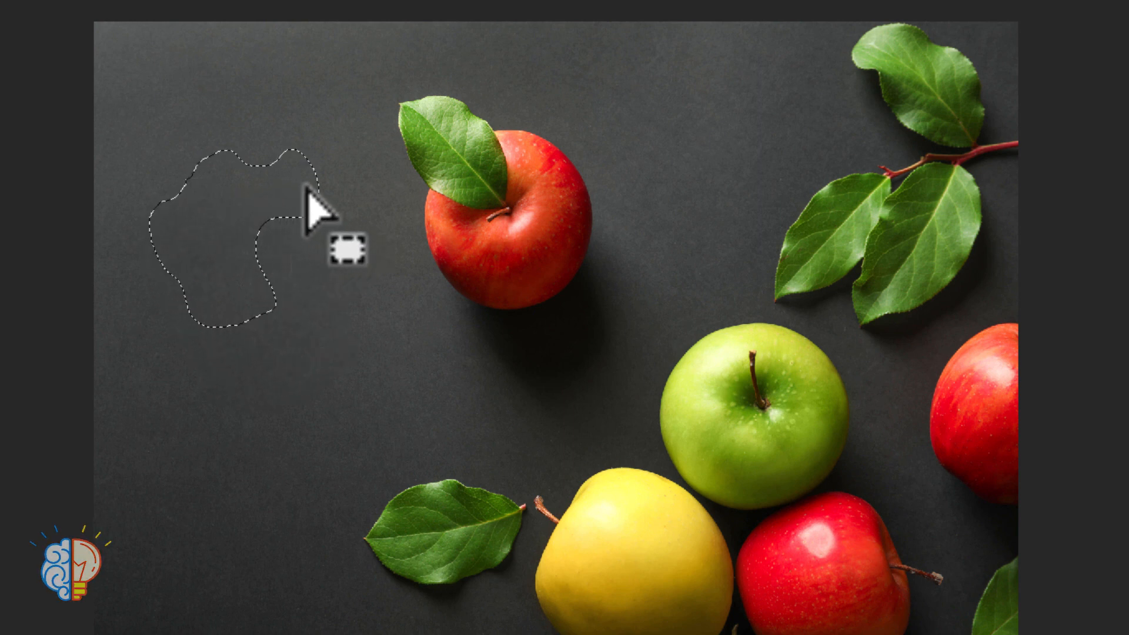
mouse_move(251, 370)
left_mouse_down()
mouse_move(359, 358)
mouse_move(372, 400)
mouse_move(211, 472)
mouse_move(219, 376)
mouse_move(252, 370)
left_mouse_up()
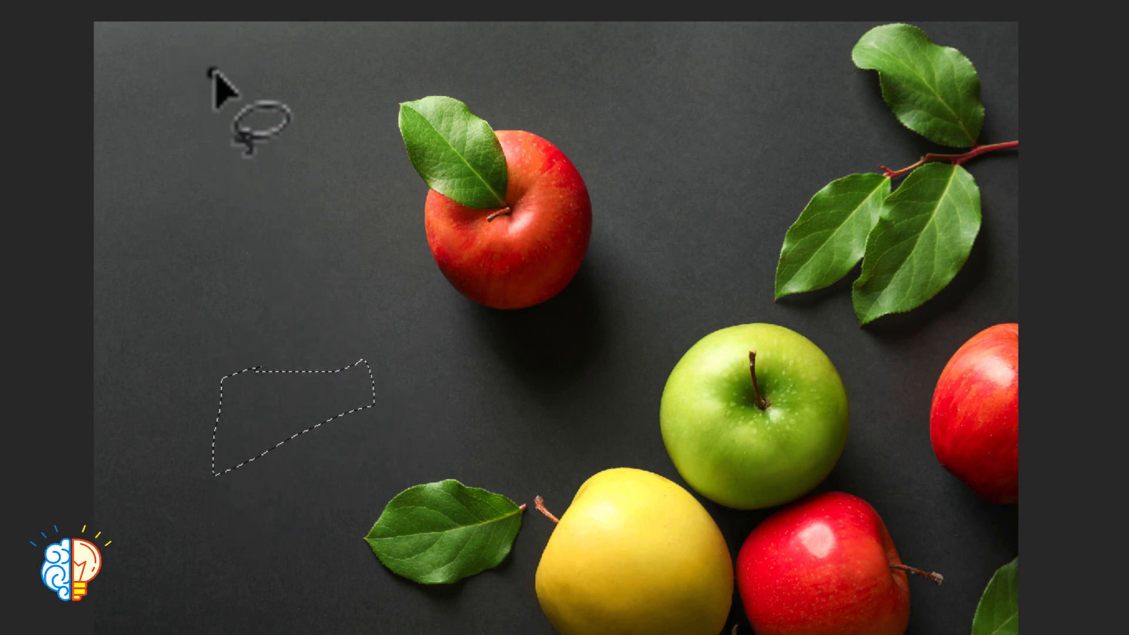
mouse_move(214, 72)
left_mouse_down()
mouse_move(144, 166)
mouse_move(325, 252)
mouse_move(254, 84)
mouse_move(214, 74)
left_mouse_up()
Draw a loose freehand lasso selection around the upper red apple and its leaf
left_click_drag(368, 97, 426, 288)
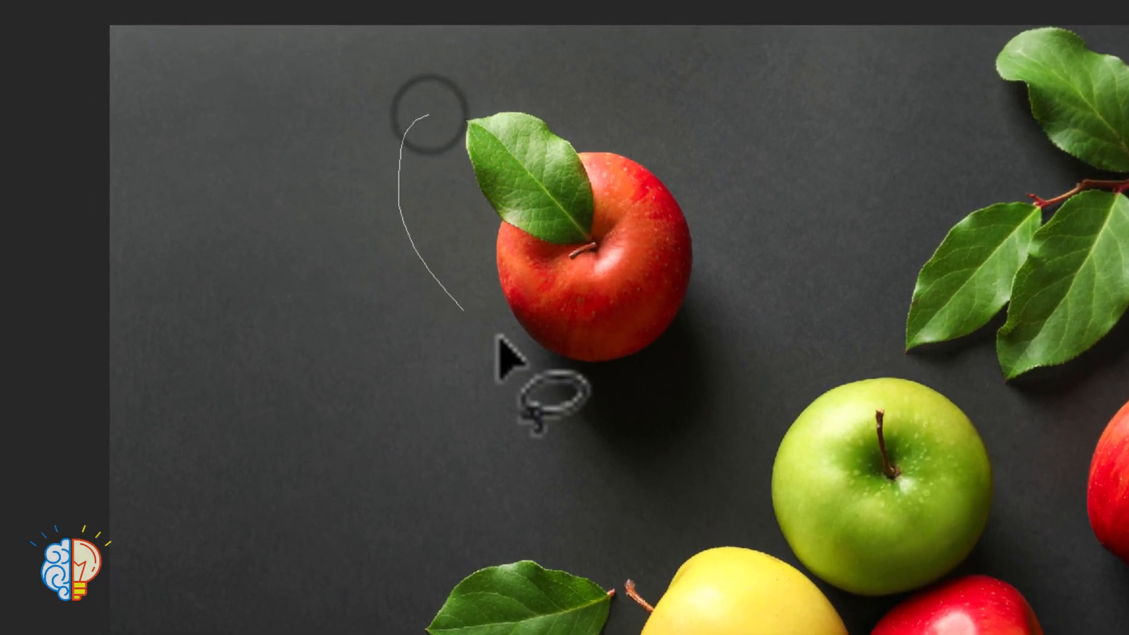
mouse_move(497, 336)
left_mouse_down()
mouse_move(668, 171)
mouse_move(516, 86)
mouse_move(424, 118)
left_mouse_up()
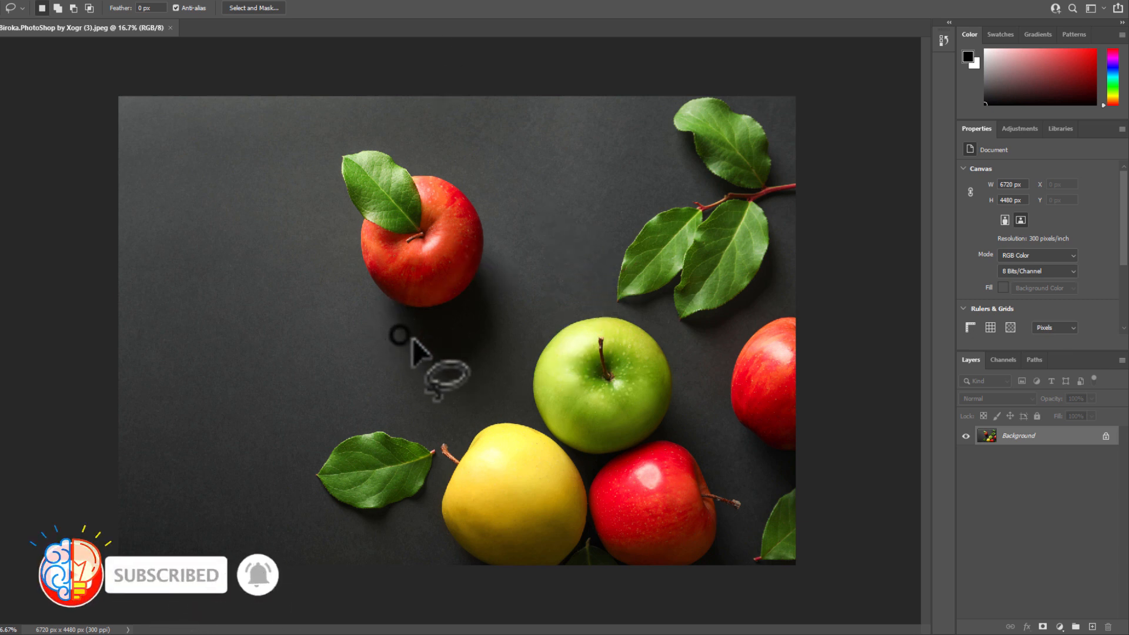
mouse_move(405, 336)
left_mouse_down()
mouse_move(307, 206)
mouse_move(340, 141)
mouse_move(451, 155)
mouse_move(510, 253)
mouse_move(446, 317)
mouse_move(406, 344)
left_mouse_up()
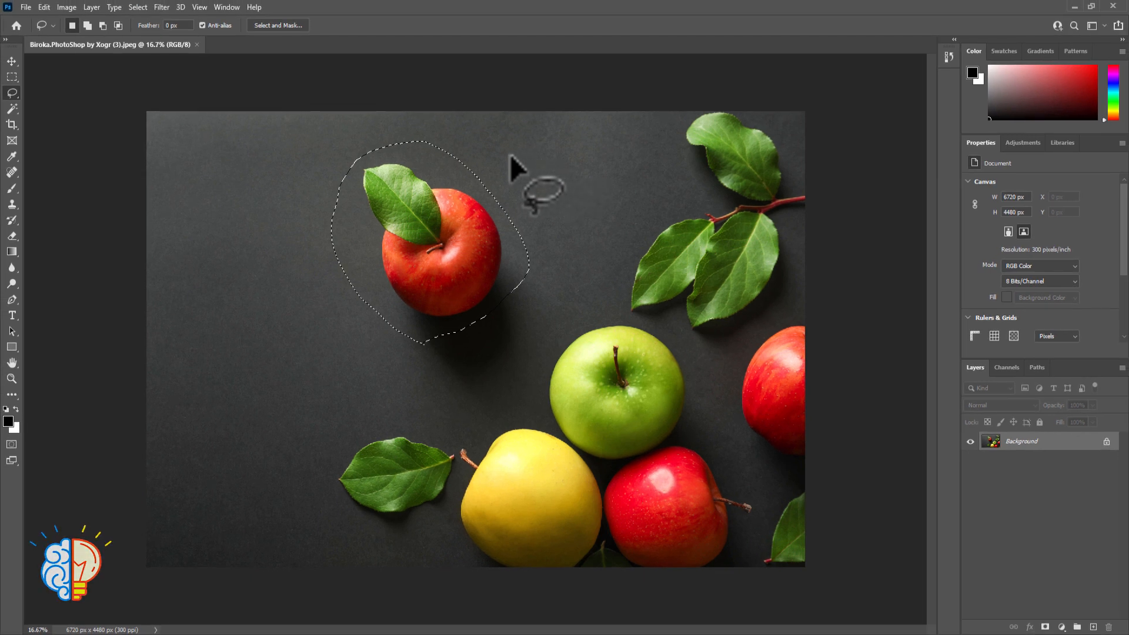
Clear the apple selection and lasso the separate green leaf beside the yellow apple
left_click(312, 465)
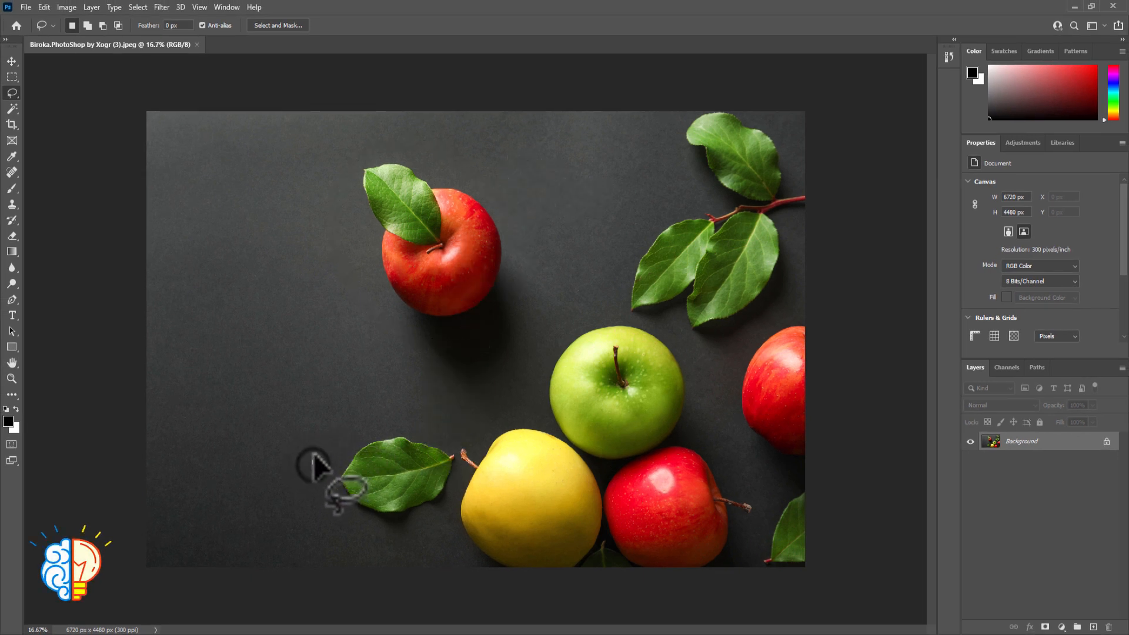
mouse_move(313, 464)
left_mouse_down()
mouse_move(401, 414)
mouse_move(445, 427)
mouse_move(455, 455)
left_mouse_up()
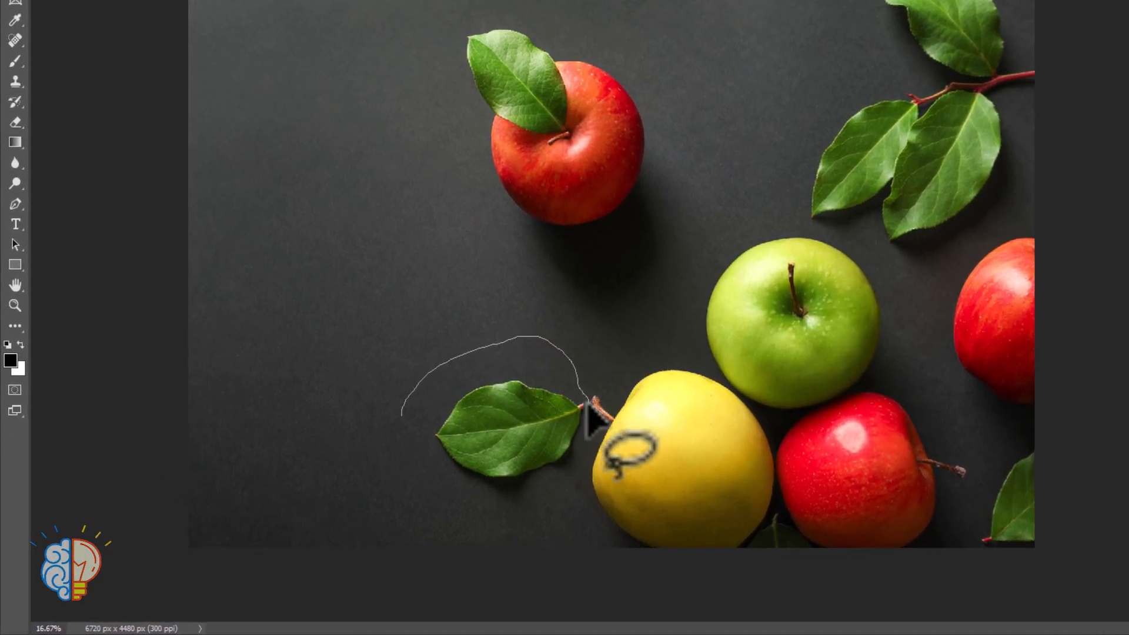
mouse_move(586, 404)
left_mouse_down()
mouse_move(584, 453)
mouse_move(503, 504)
mouse_move(403, 443)
mouse_move(404, 405)
mouse_move(396, 411)
left_mouse_up()
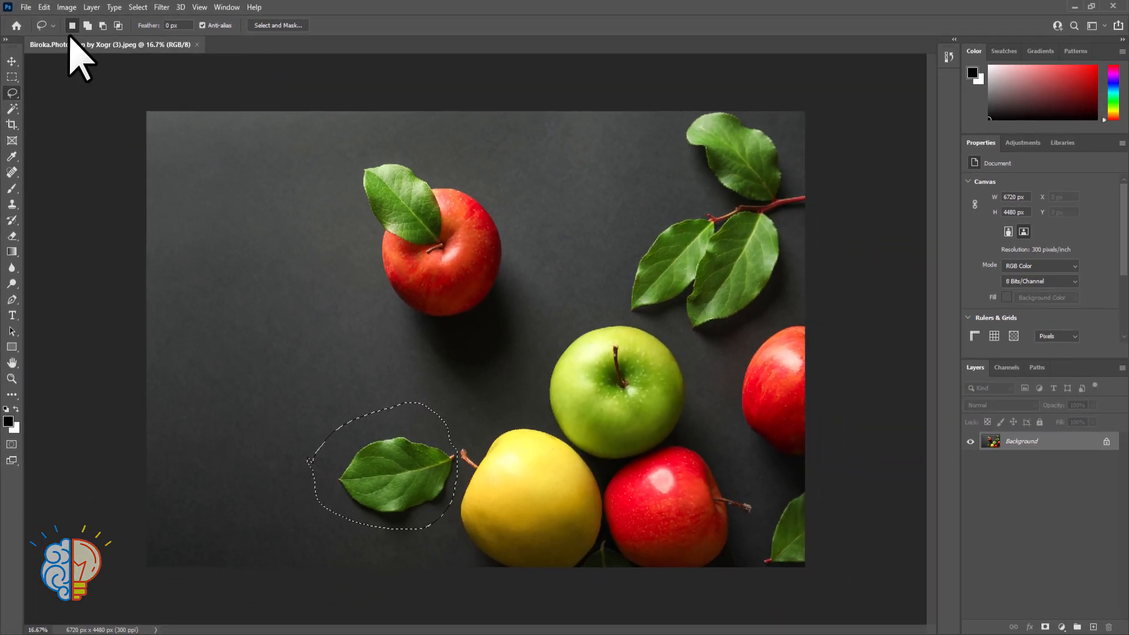
In new selection mode, lasso the upper red apple, and replace that selection with one around the leaf beside the yellow apple
mouse_move(358, 284)
left_mouse_down()
mouse_move(445, 344)
mouse_move(511, 293)
mouse_move(457, 163)
mouse_move(398, 123)
mouse_move(333, 237)
mouse_move(365, 289)
left_mouse_up()
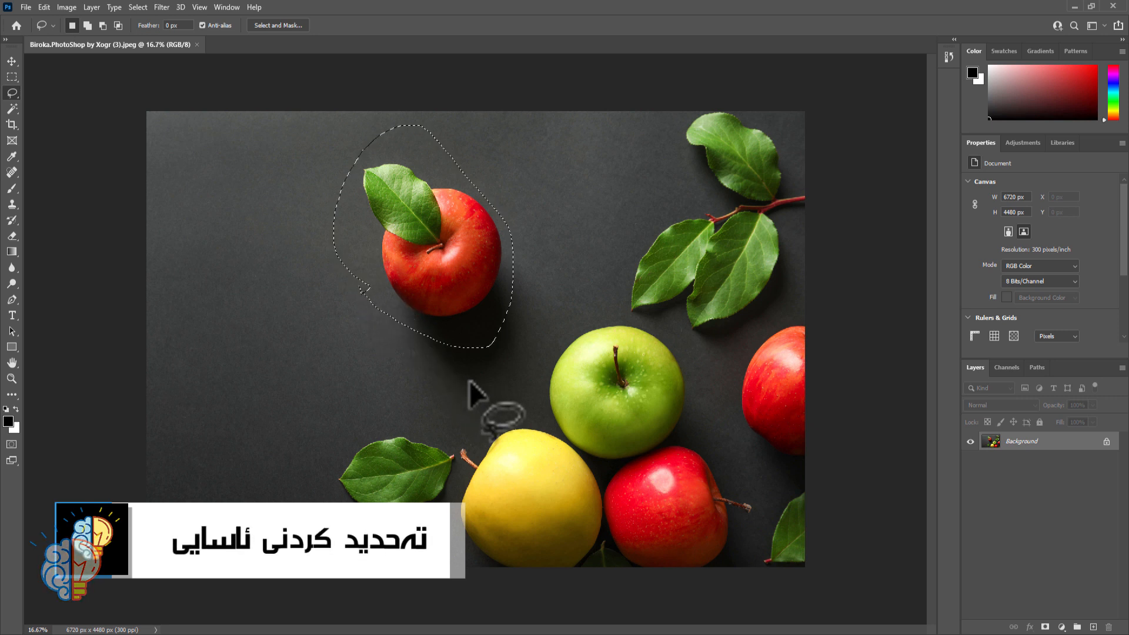
mouse_move(300, 445)
left_mouse_down()
mouse_move(350, 414)
mouse_move(401, 408)
mouse_move(433, 426)
left_mouse_up()
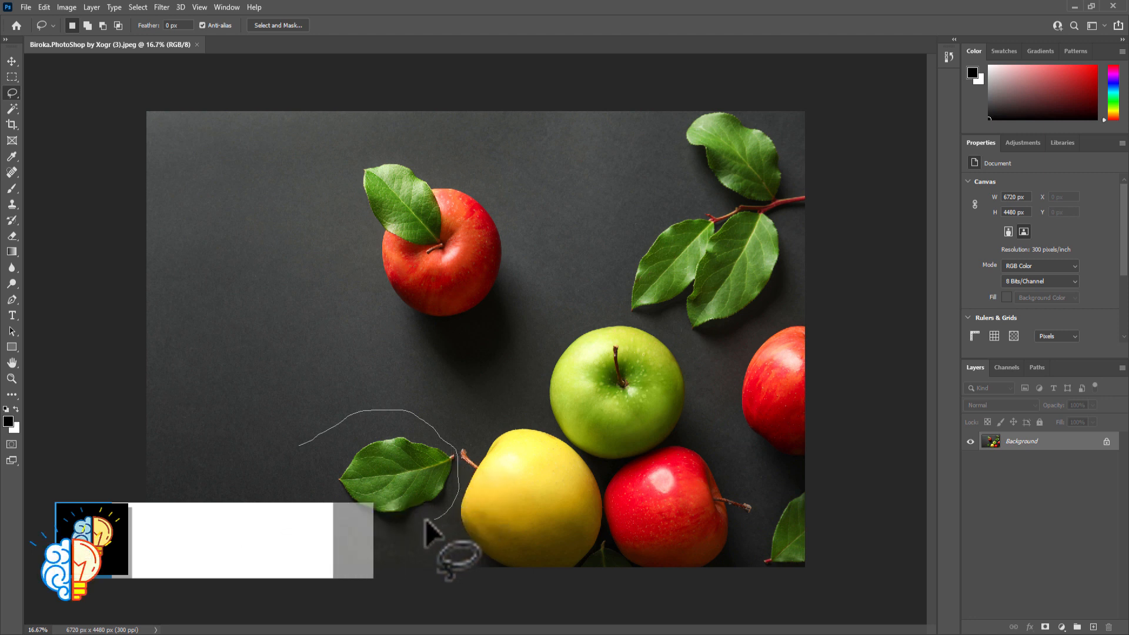
left_click_drag(424, 519, 321, 500)
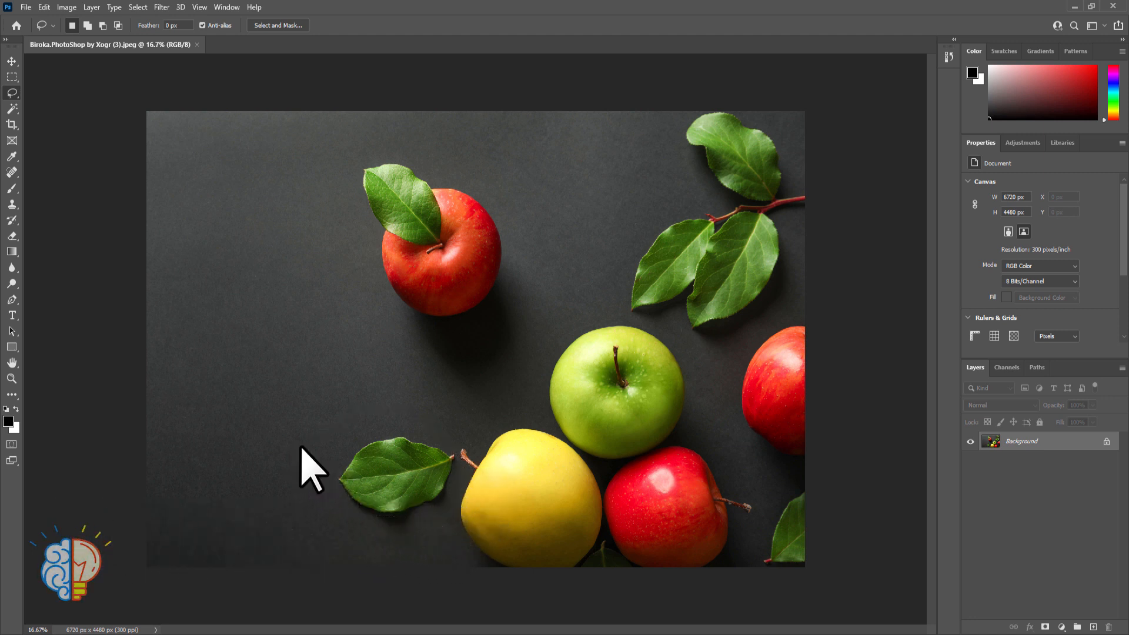
left_click_drag(301, 447, 296, 449)
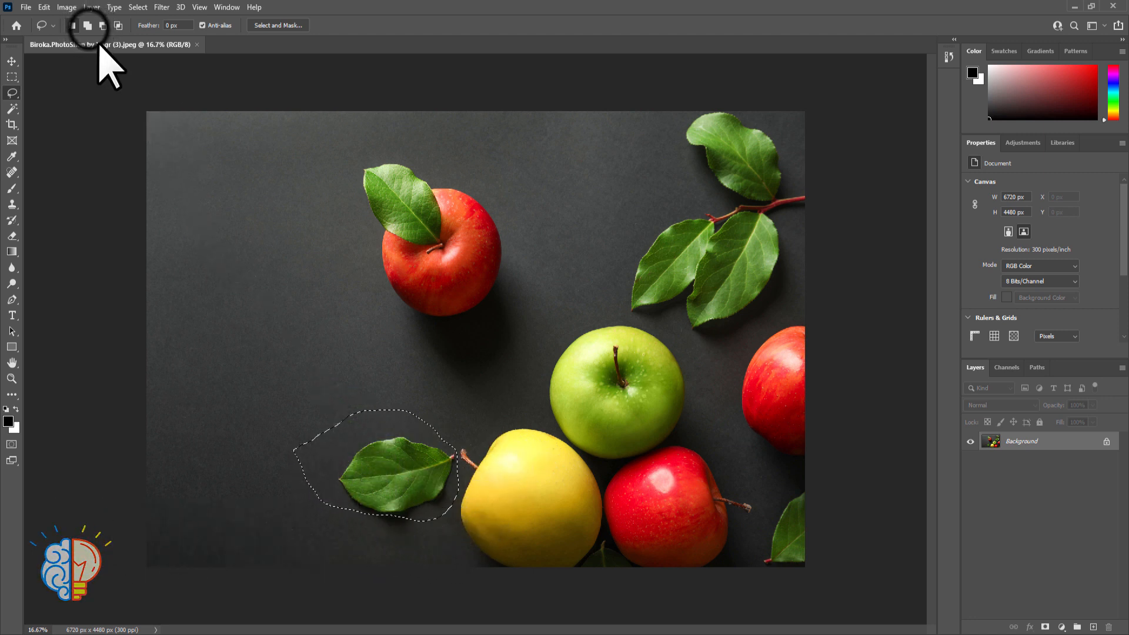
Switch the lasso to Add to selection and extend the leaf selection around the upper red apple and the green apple
left_click(87, 25)
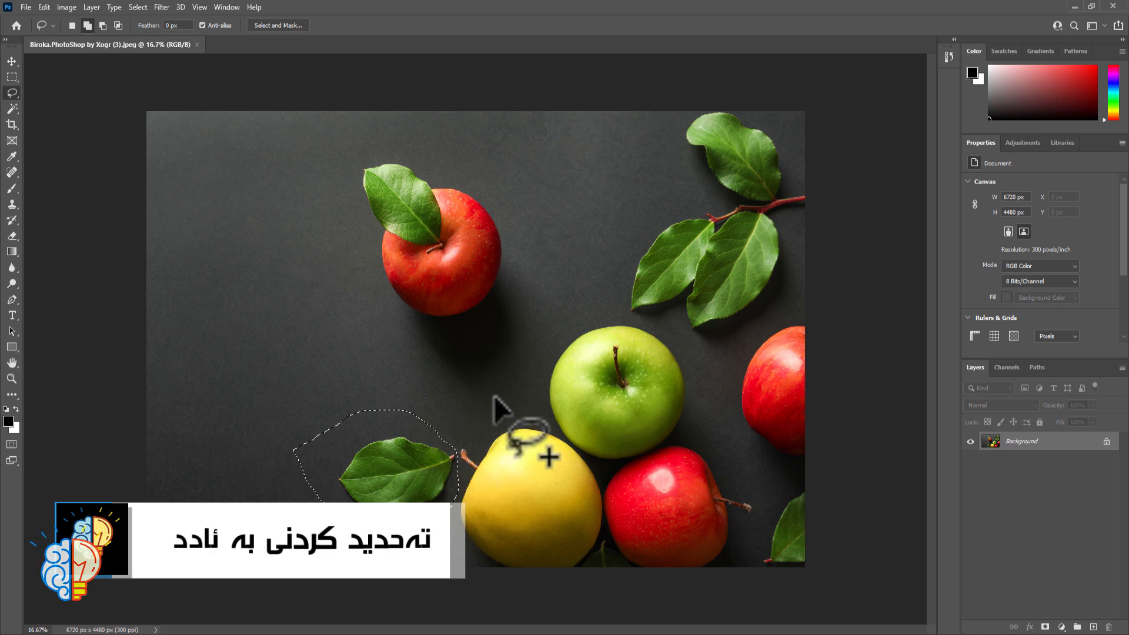
mouse_move(443, 436)
left_mouse_down()
mouse_move(479, 416)
mouse_move(448, 90)
mouse_move(315, 398)
mouse_move(415, 448)
left_mouse_up()
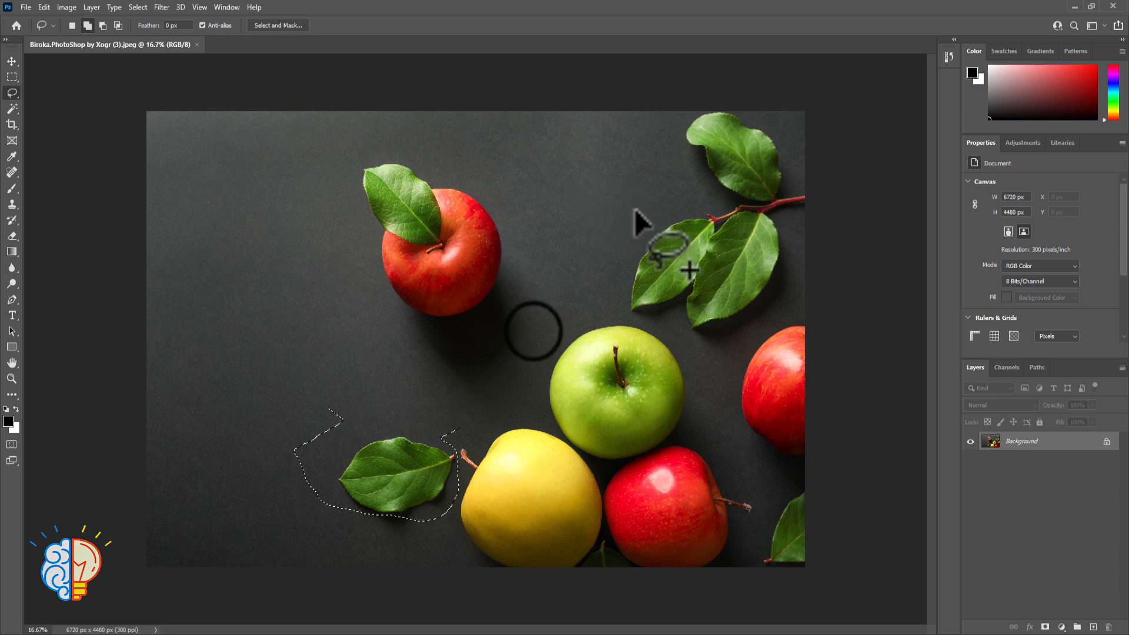
mouse_move(533, 331)
left_mouse_down()
mouse_move(533, 372)
mouse_move(713, 390)
mouse_move(527, 308)
mouse_move(532, 329)
mouse_move(661, 323)
mouse_move(625, 461)
mouse_move(490, 385)
left_mouse_up()
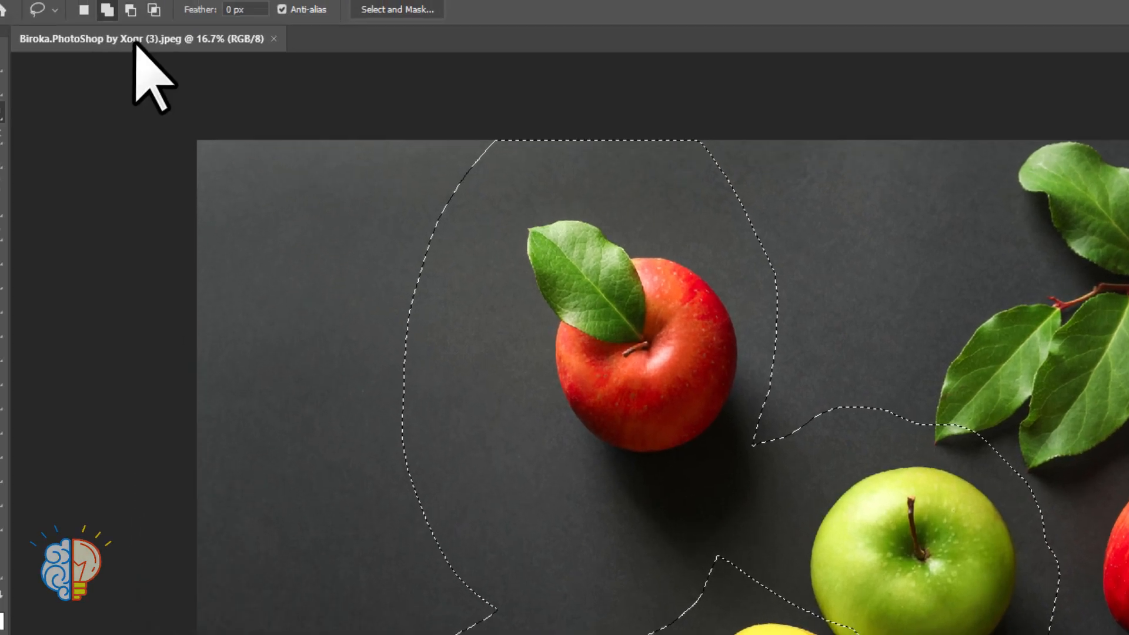
Switch the lasso to Subtract from selection and remove the green apple area and the lower leaf area from the selection
left_click(131, 10)
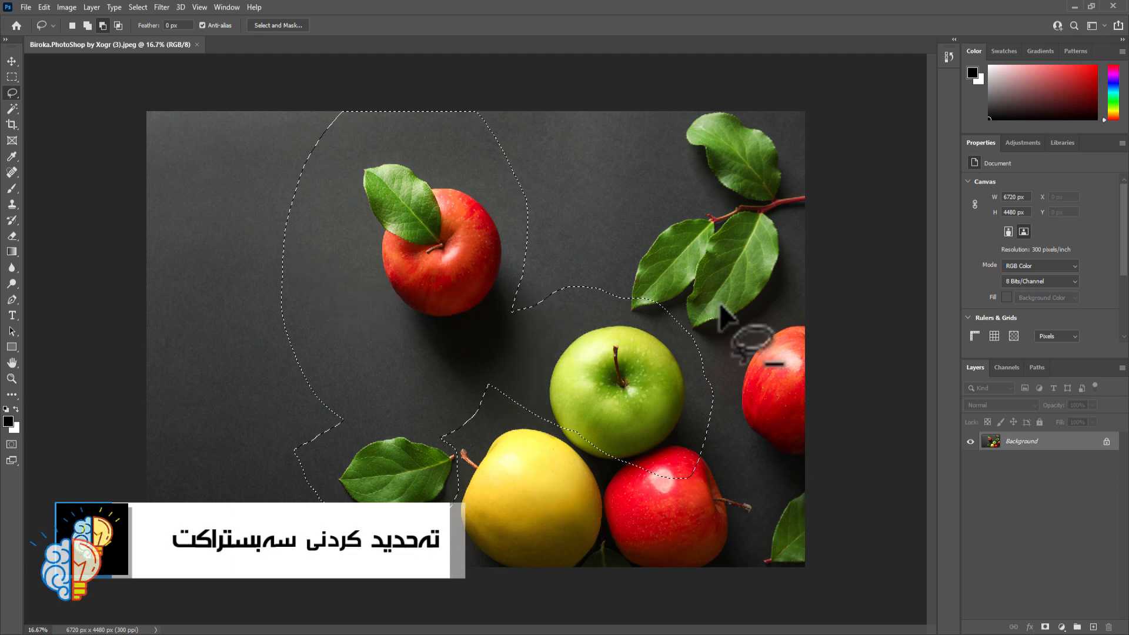
mouse_move(540, 281)
left_mouse_down()
mouse_move(514, 330)
mouse_move(550, 441)
mouse_move(614, 517)
mouse_move(755, 496)
mouse_move(757, 344)
mouse_move(671, 265)
mouse_move(564, 253)
mouse_move(542, 289)
left_mouse_up()
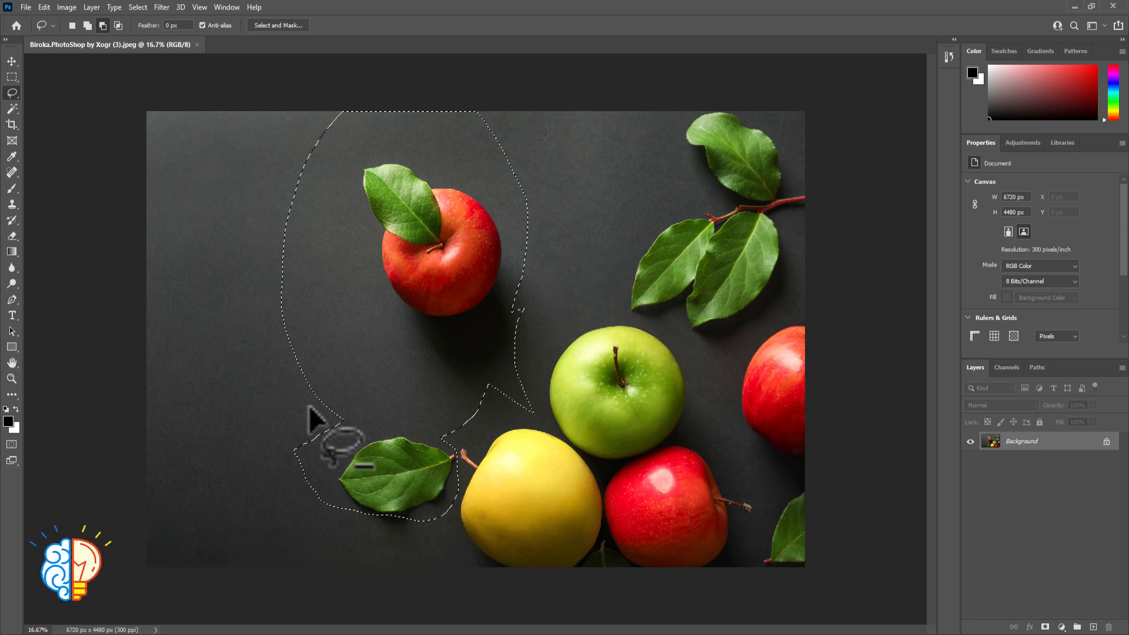
mouse_move(268, 316)
left_mouse_down()
mouse_move(390, 322)
mouse_move(505, 358)
mouse_move(549, 412)
mouse_move(469, 554)
mouse_move(301, 516)
mouse_move(236, 347)
mouse_move(270, 317)
left_mouse_up()
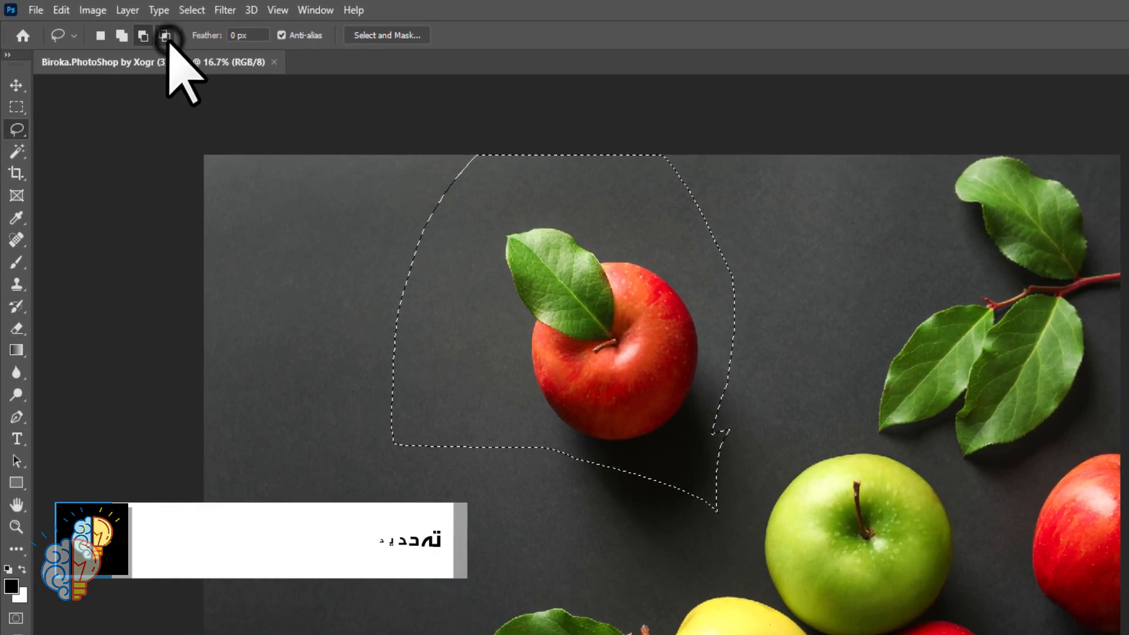
Return the lasso to Add to selection and extend the selection over the lower leaf, the yellow apple and the green apple
left_click(122, 36)
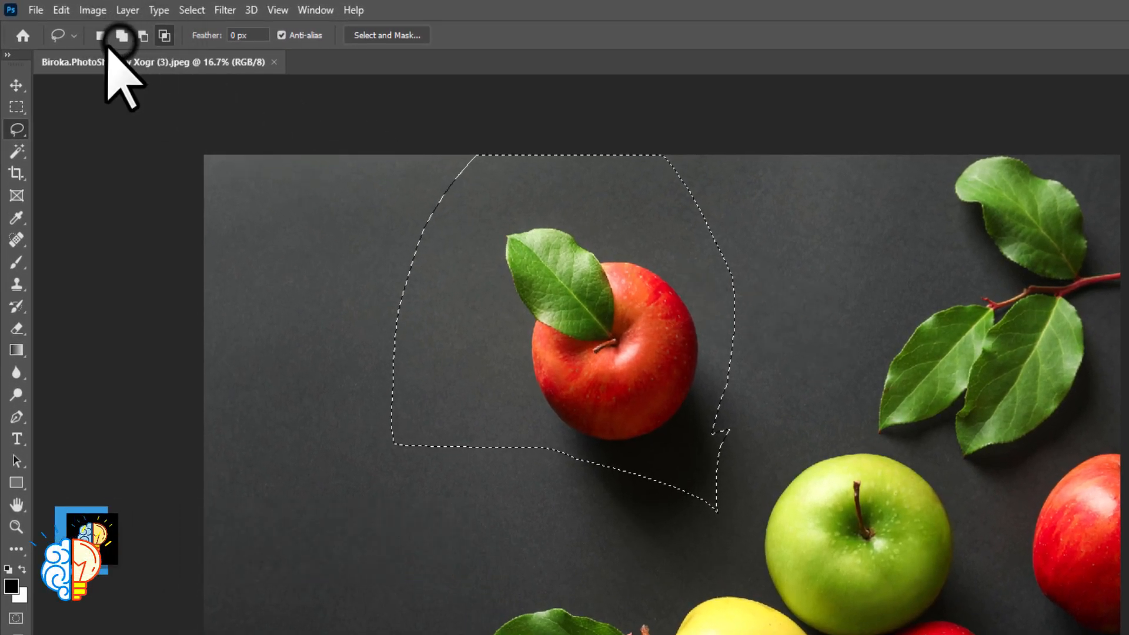
mouse_move(427, 397)
left_mouse_down()
mouse_move(360, 462)
mouse_move(668, 536)
mouse_move(384, 276)
mouse_move(307, 302)
mouse_move(324, 329)
left_mouse_up()
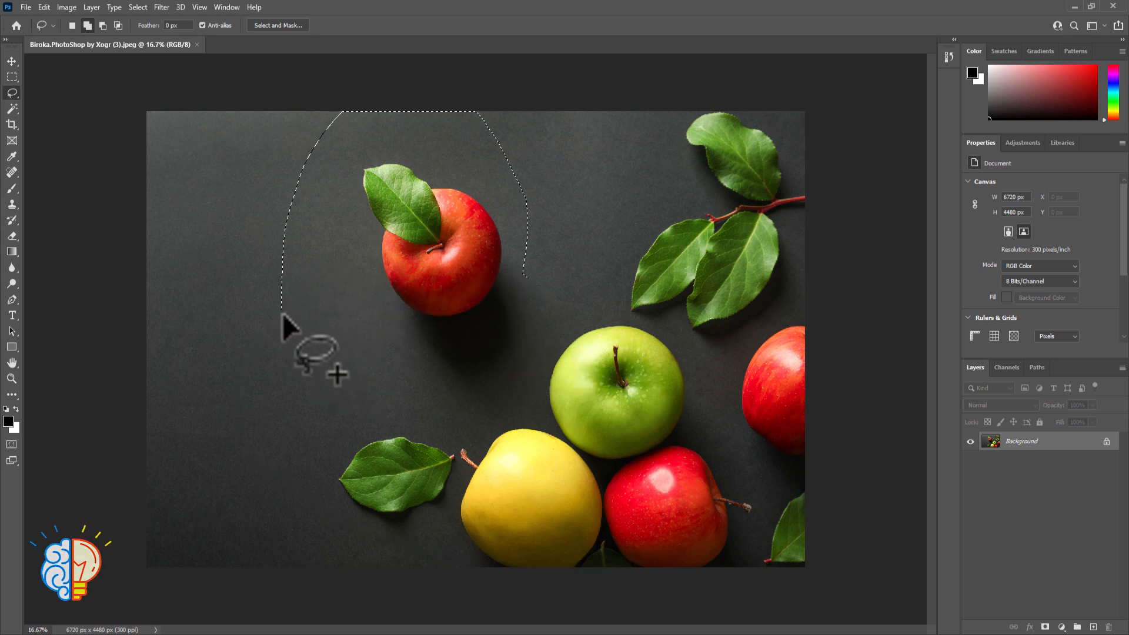
left_click_drag(547, 247, 474, 210)
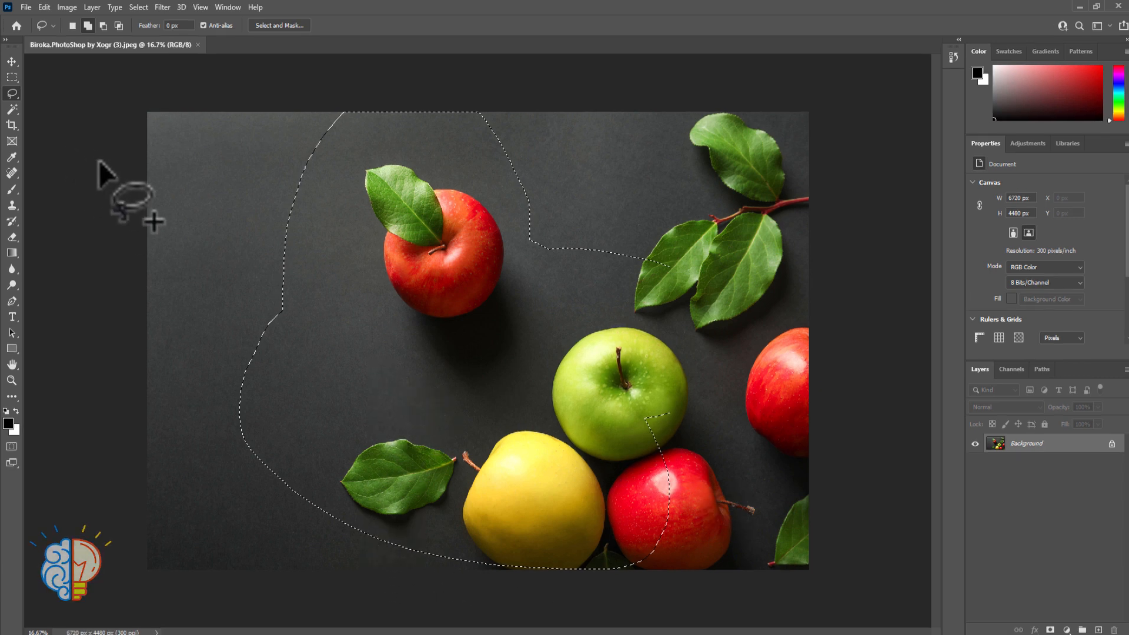
Set the lasso to Intersect with selection and reduce the selection with three overlapping outlines to a small patch below the upper red apple
left_click(118, 25)
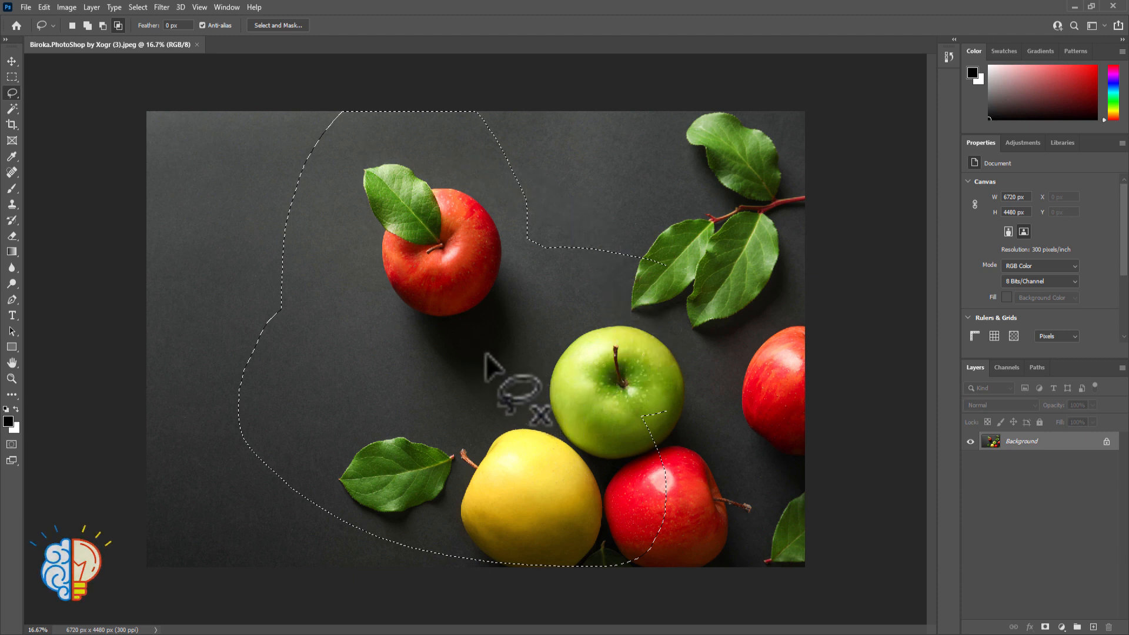
left_click(340, 289)
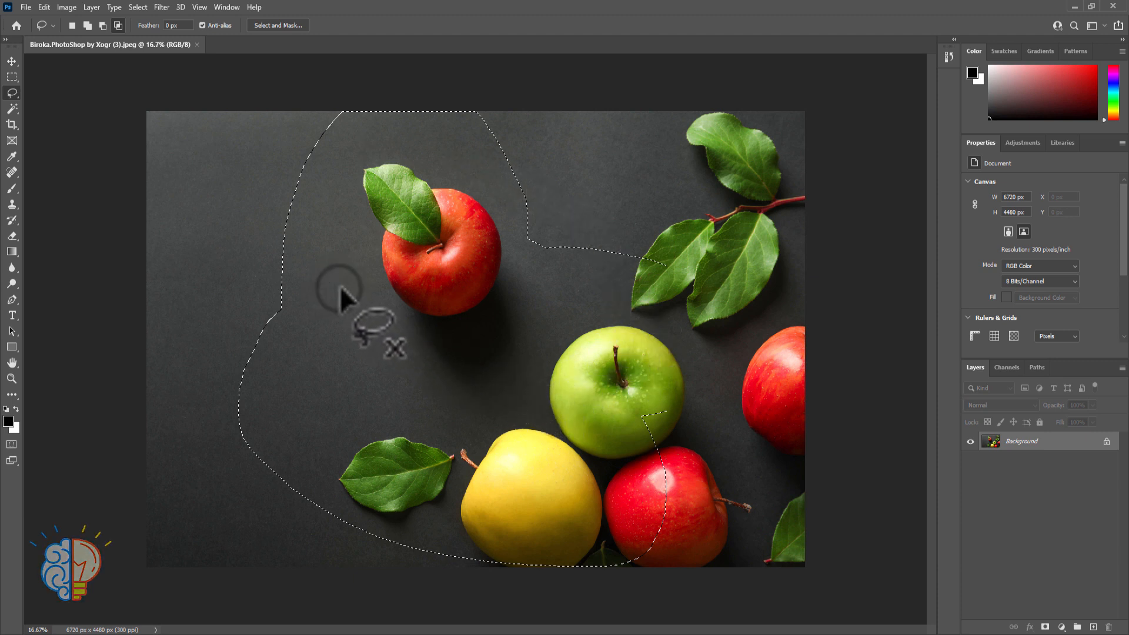
mouse_move(340, 288)
left_mouse_down()
mouse_move(528, 290)
mouse_move(547, 424)
mouse_move(325, 441)
mouse_move(313, 354)
mouse_move(338, 285)
left_mouse_up()
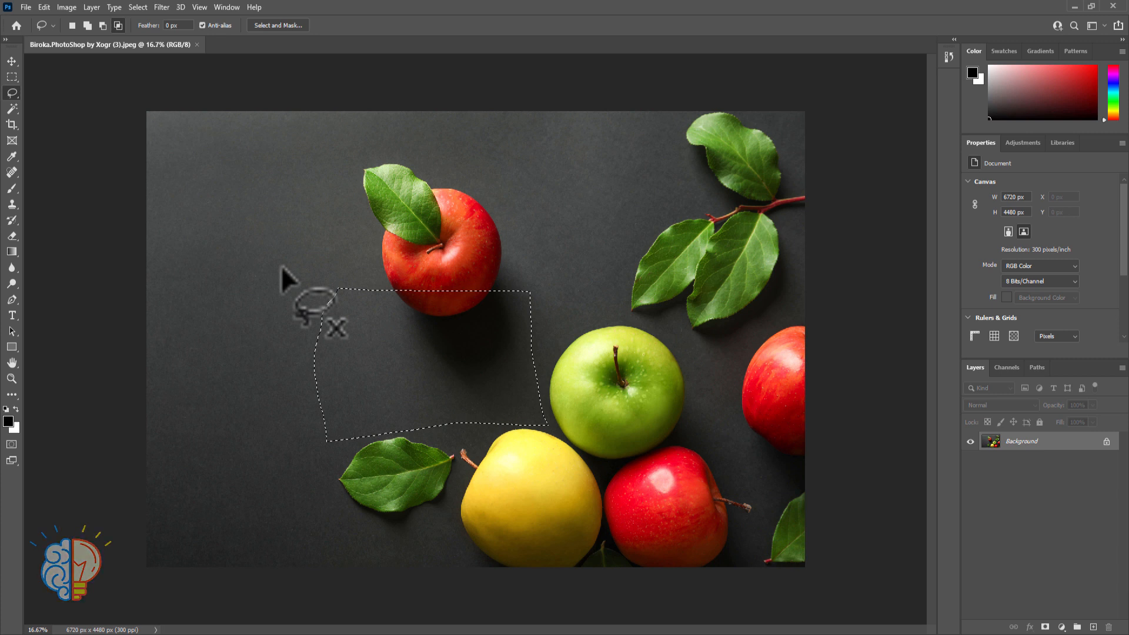
mouse_move(542, 350)
left_mouse_down()
mouse_move(399, 343)
mouse_move(418, 475)
mouse_move(612, 450)
mouse_move(617, 441)
mouse_move(563, 362)
mouse_move(535, 354)
left_mouse_up()
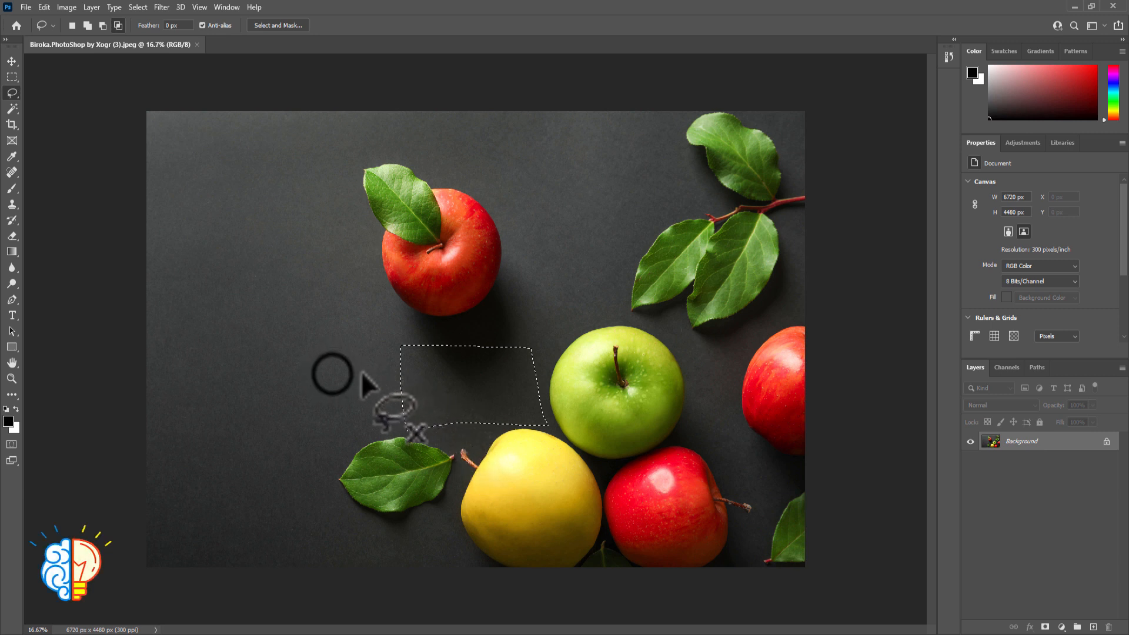
mouse_move(333, 373)
left_mouse_down()
mouse_move(444, 369)
mouse_move(463, 452)
mouse_move(383, 453)
mouse_move(345, 423)
mouse_move(334, 376)
left_mouse_up()
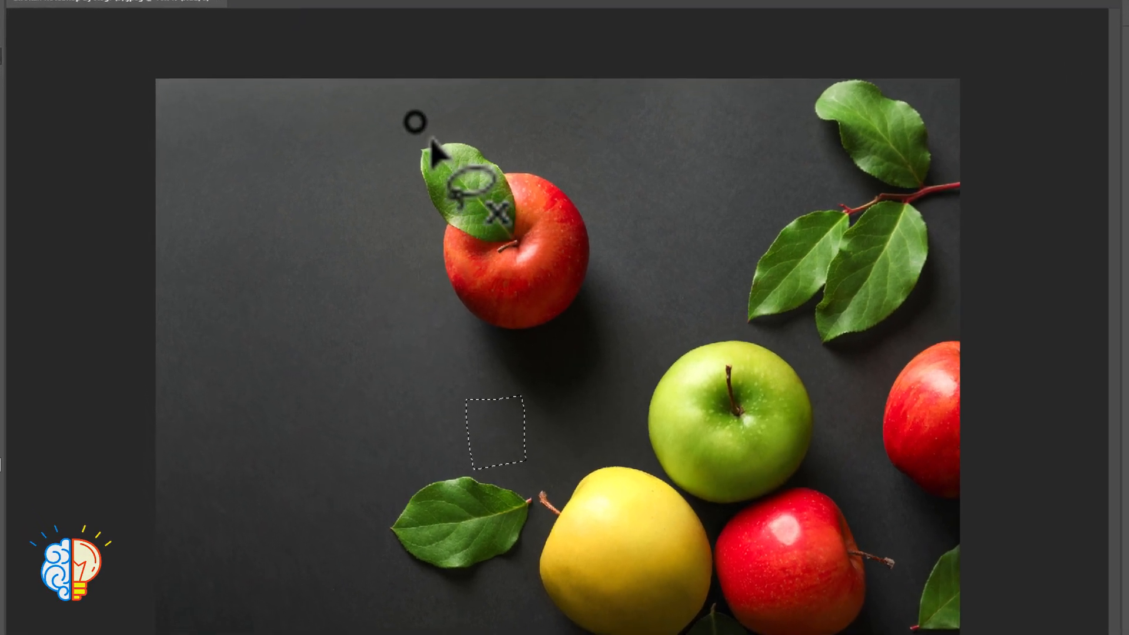
Try to intersect the small selection with a non-overlapping lasso outline around the upper red apple
mouse_move(367, 147)
left_mouse_down()
mouse_move(348, 309)
mouse_move(580, 169)
mouse_move(414, 120)
left_mouse_up()
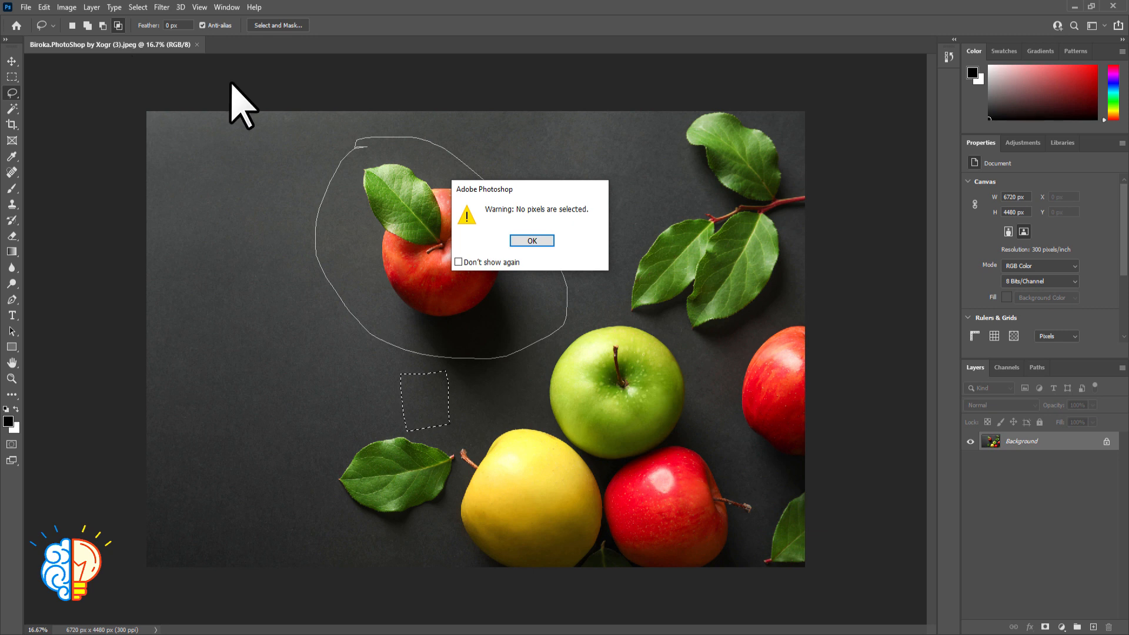
left_click(661, 219)
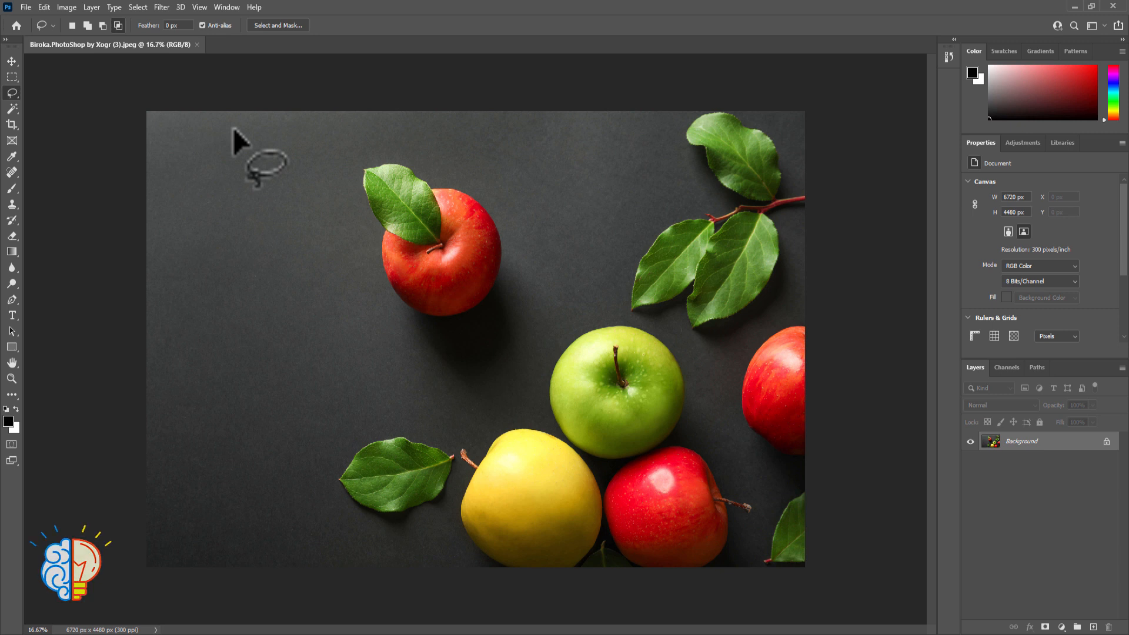
Set the lasso back to New selection and draw a freehand outline around the upper red apple and its leaf
left_click(73, 25)
mouse_move(296, 151)
left_mouse_down()
mouse_move(293, 210)
mouse_move(435, 329)
mouse_move(476, 163)
left_mouse_up()
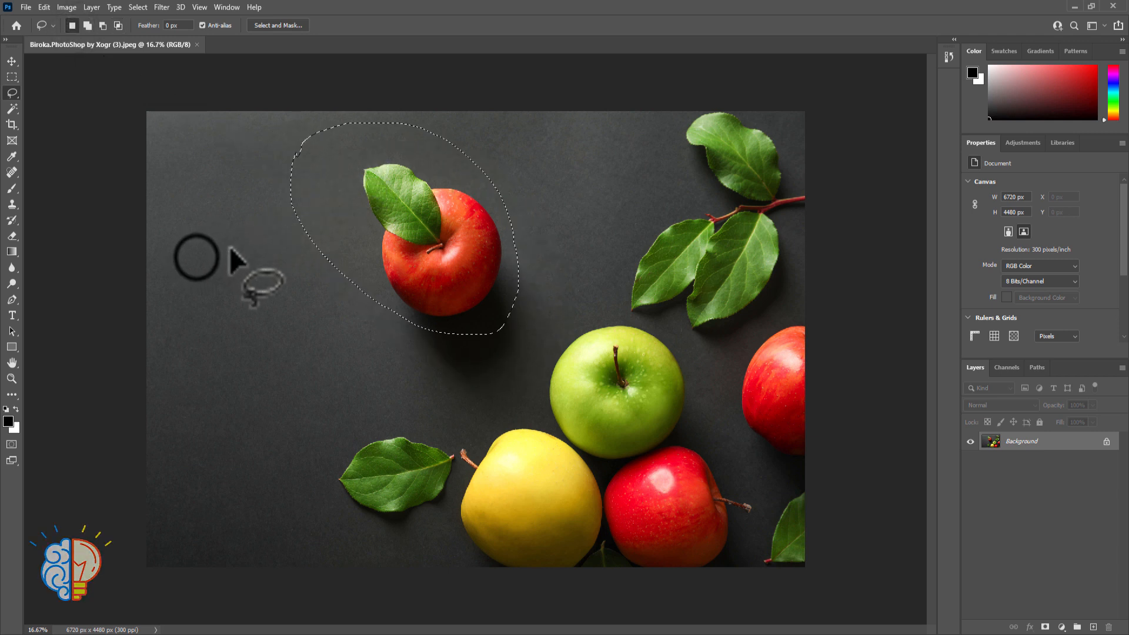
Draw a new lasso selection on the empty background beside the upper red apple, and add an outline around the apple and its leaf
left_click(202, 252)
mouse_move(206, 241)
left_mouse_down()
mouse_move(190, 260)
mouse_move(224, 381)
mouse_move(324, 302)
mouse_move(218, 215)
mouse_move(200, 247)
left_mouse_up()
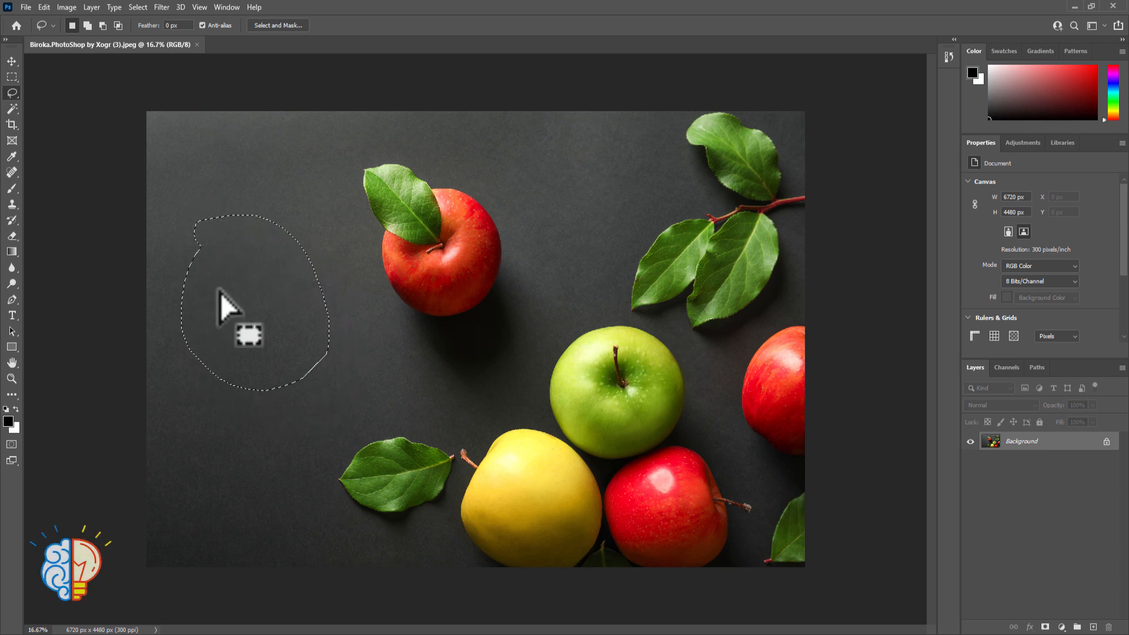
left_click(87, 26)
mouse_move(362, 141)
left_mouse_down()
mouse_move(378, 266)
mouse_move(523, 308)
mouse_move(438, 151)
mouse_move(360, 144)
left_mouse_up()
mouse_move(359, 139)
left_mouse_down()
mouse_move(349, 139)
mouse_move(378, 176)
mouse_move(483, 176)
mouse_move(406, 340)
left_mouse_up()
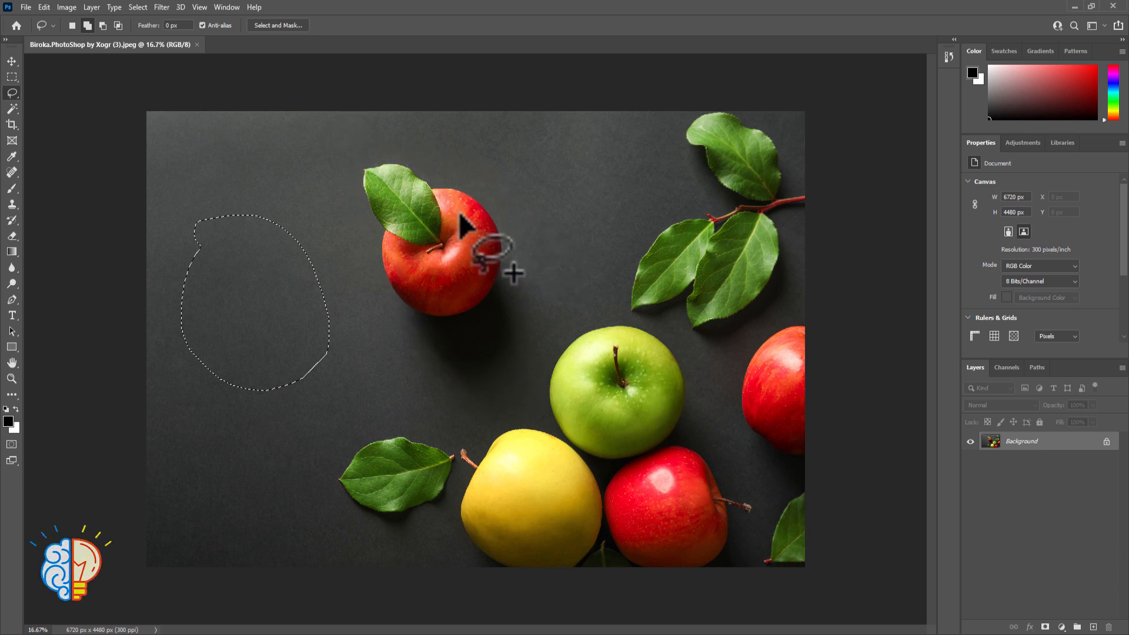
left_click_drag(357, 307, 345, 171)
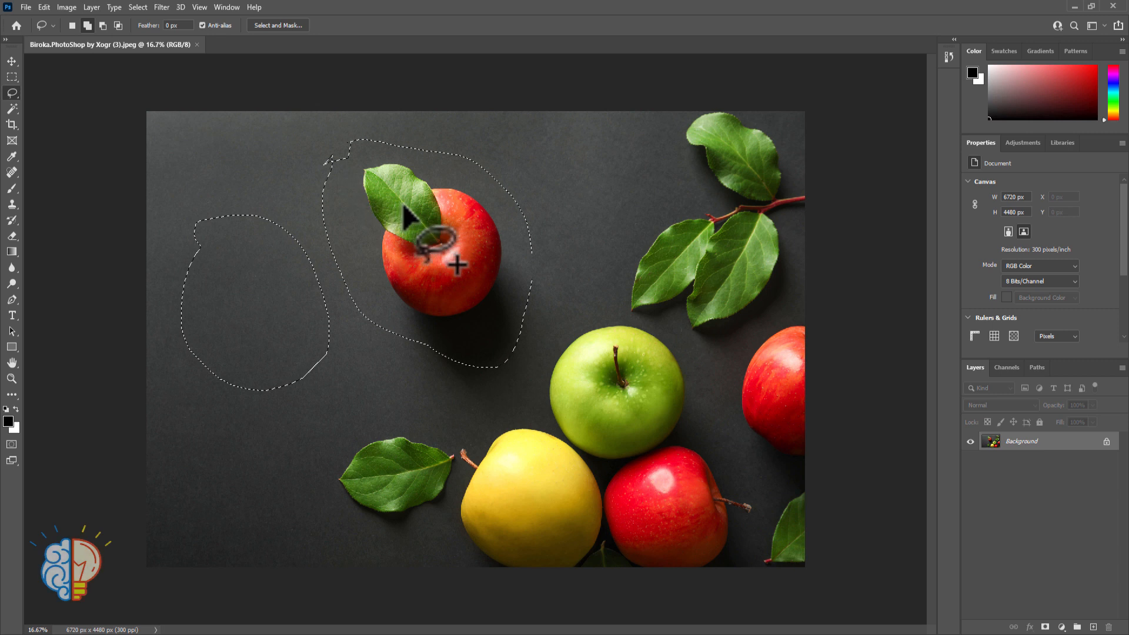
Subtract the lower part of the red apple's outline, and intersect the remaining selection with an outline over the background area's lower half
left_click(103, 25)
mouse_move(540, 217)
left_mouse_down()
mouse_move(418, 291)
mouse_move(518, 405)
mouse_move(541, 203)
mouse_move(536, 225)
left_mouse_up()
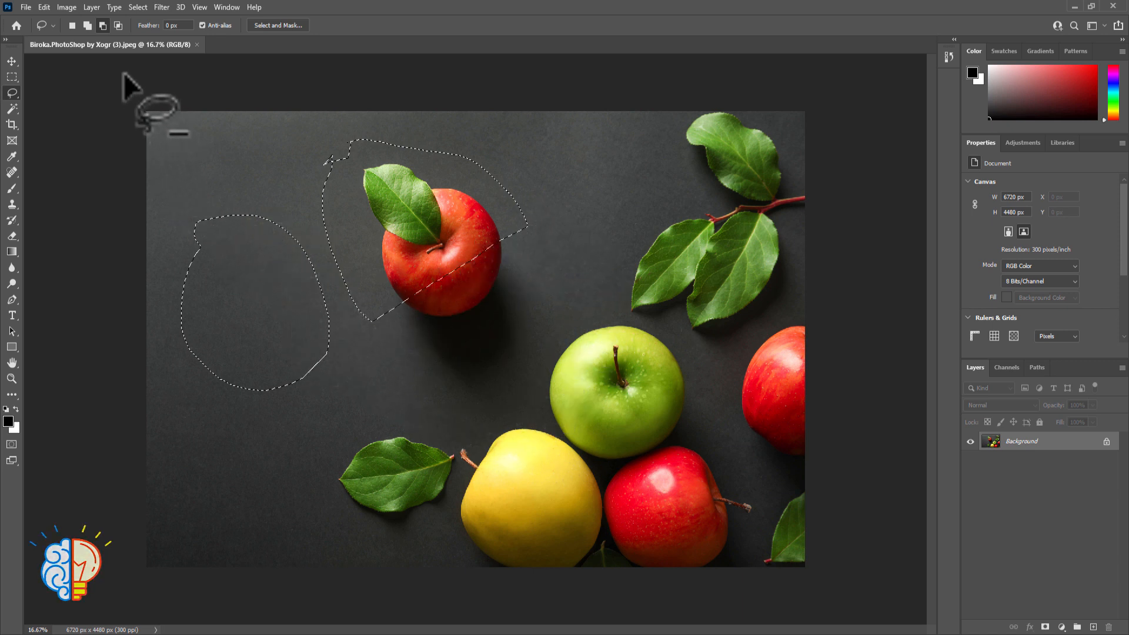
left_click(118, 25)
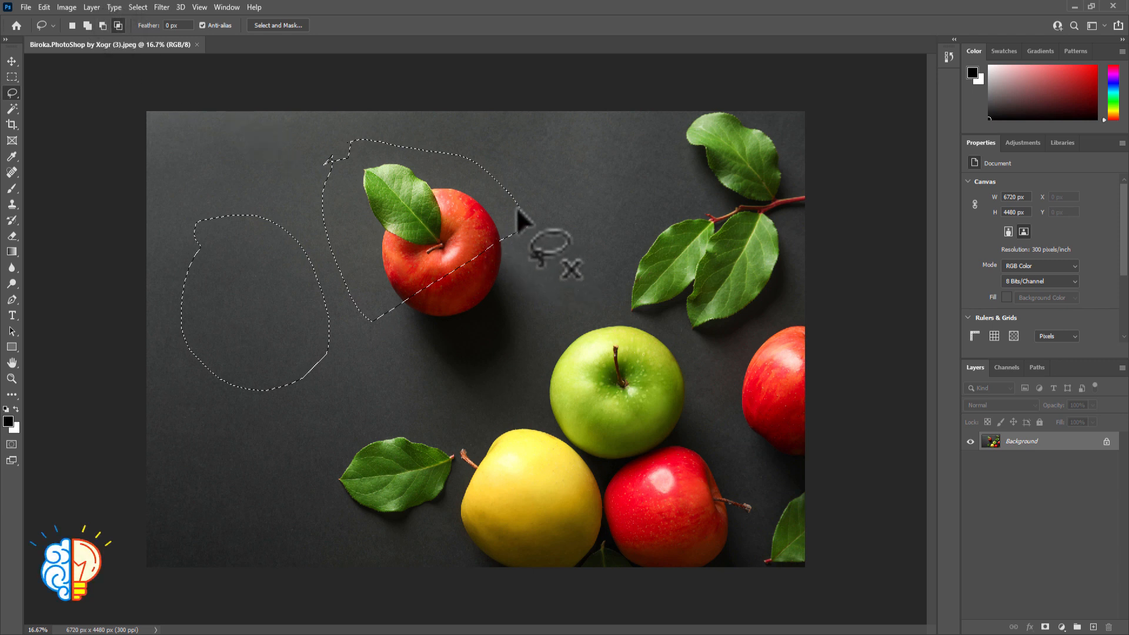
mouse_move(165, 335)
left_mouse_down()
mouse_move(335, 289)
mouse_move(357, 328)
mouse_move(350, 399)
mouse_move(264, 412)
mouse_move(180, 377)
mouse_move(167, 337)
left_mouse_up()
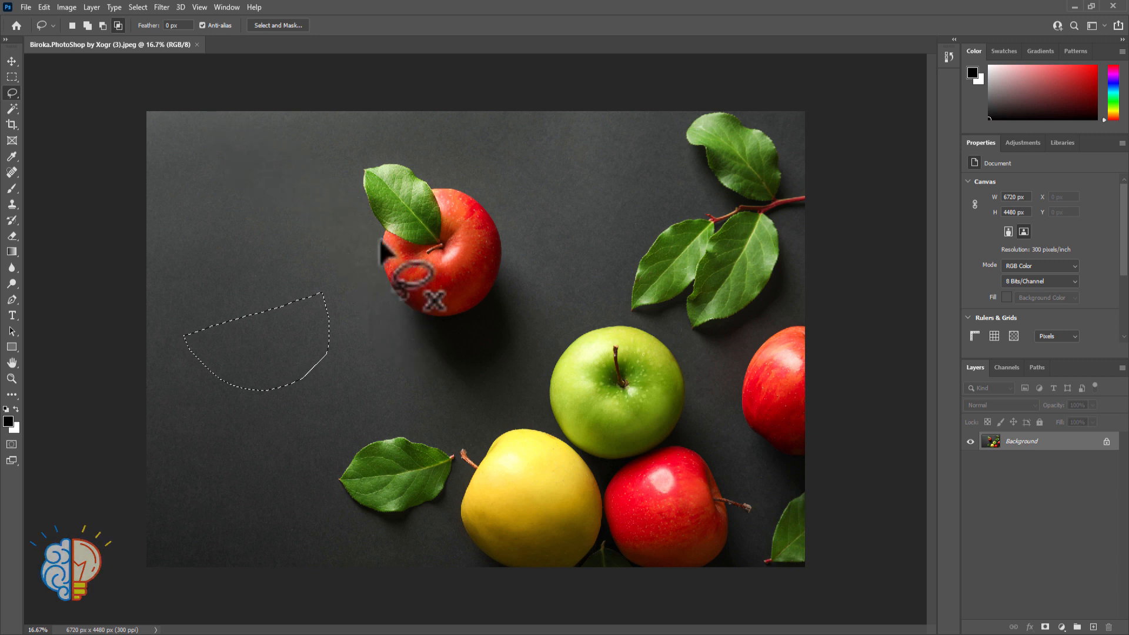
Set the lasso's feather to 25 px and redraw the outline around the upper red apple and its leaf as a new selection
left_click(336, 223)
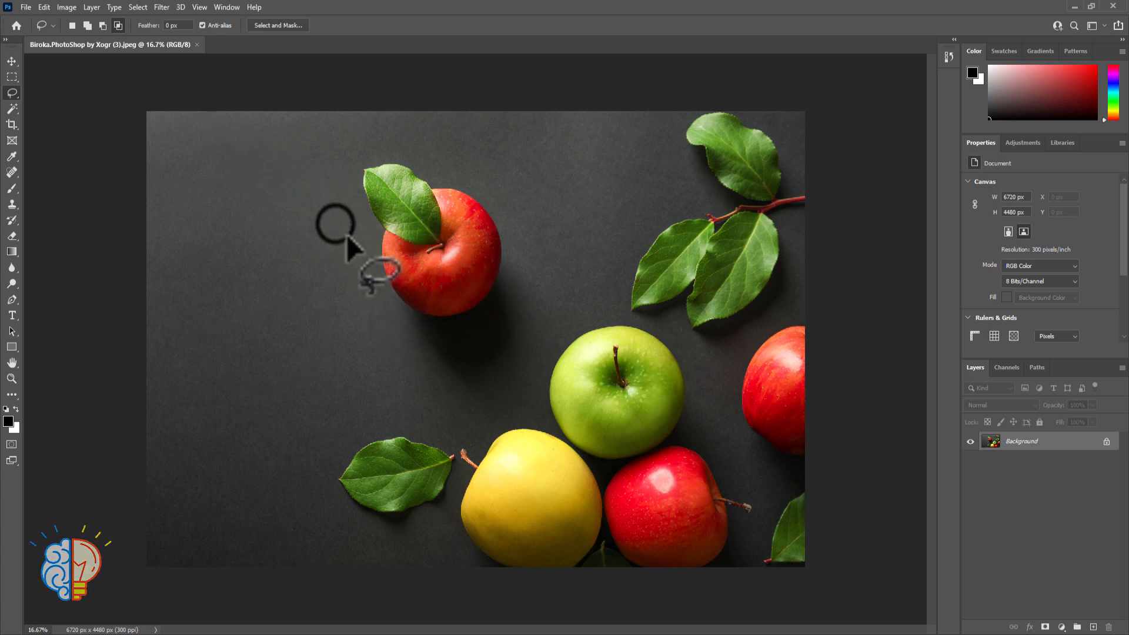
mouse_move(334, 224)
left_mouse_down()
mouse_move(439, 131)
mouse_move(527, 277)
mouse_move(401, 362)
mouse_move(344, 238)
left_mouse_up()
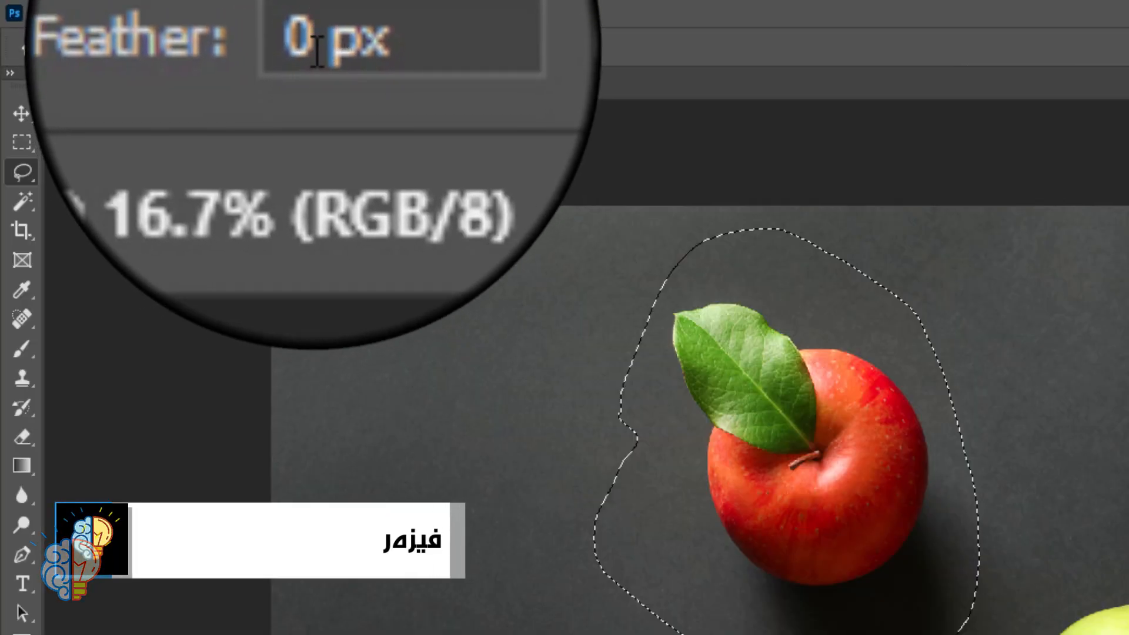
left_click_drag(313, 48, 301, 48)
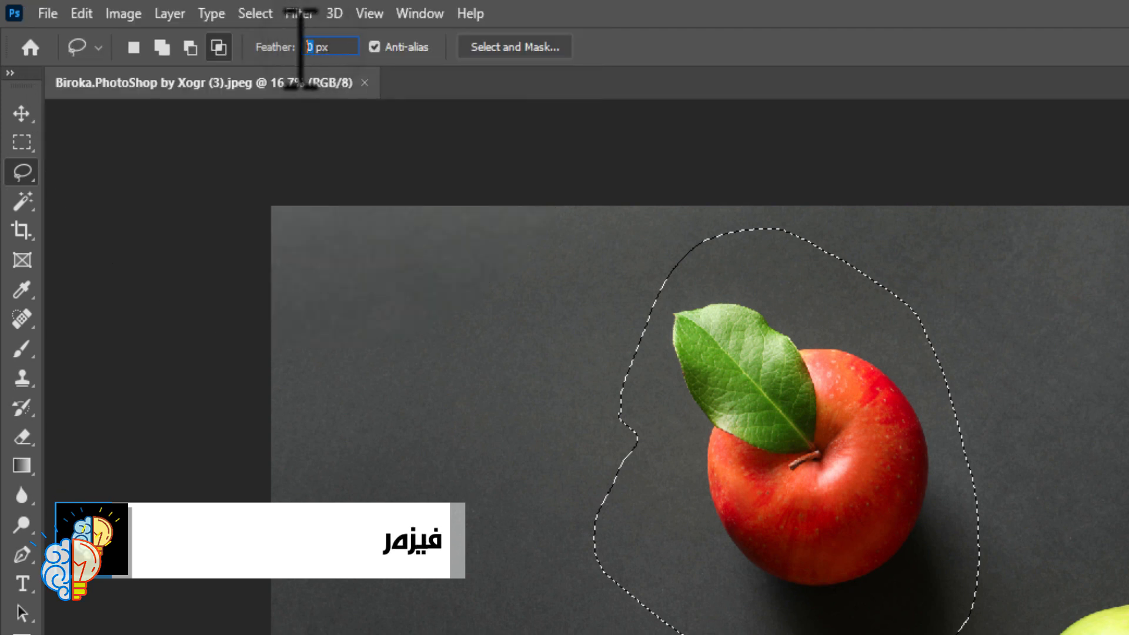
type("2")
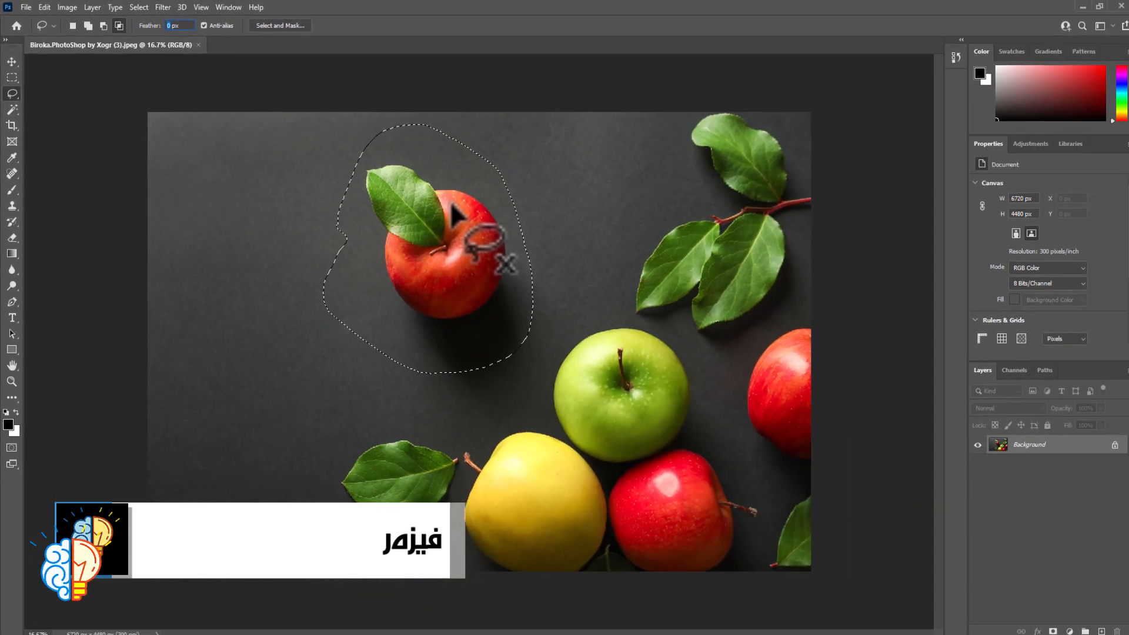
type("5")
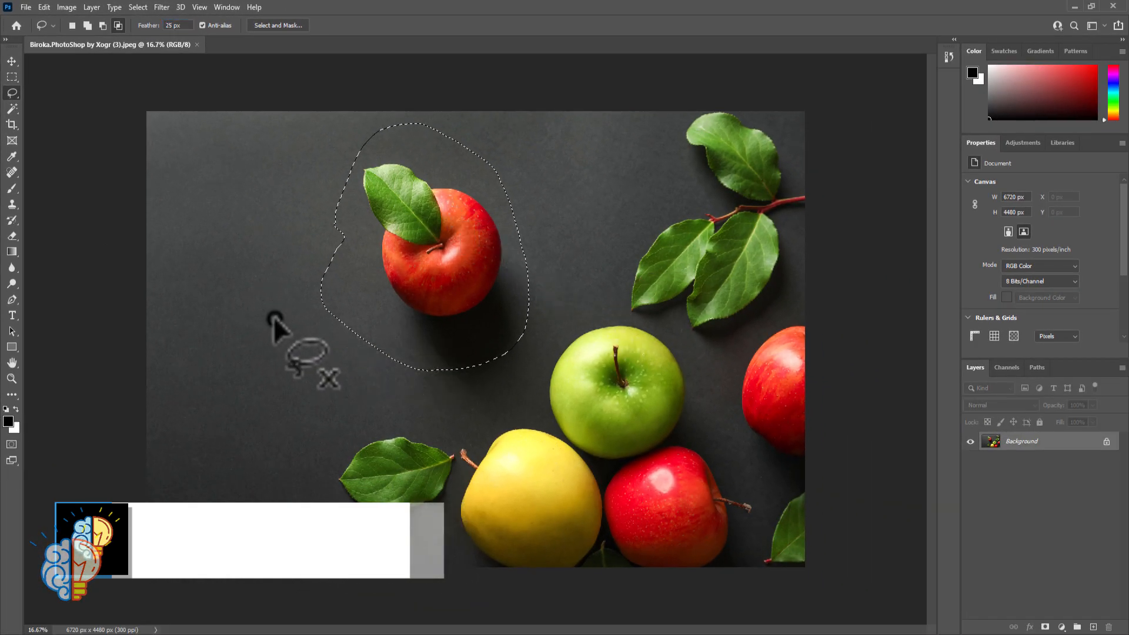
left_click(274, 319)
mouse_move(331, 158)
left_mouse_down()
mouse_move(323, 194)
mouse_move(359, 318)
mouse_move(462, 169)
mouse_move(332, 160)
left_mouse_up()
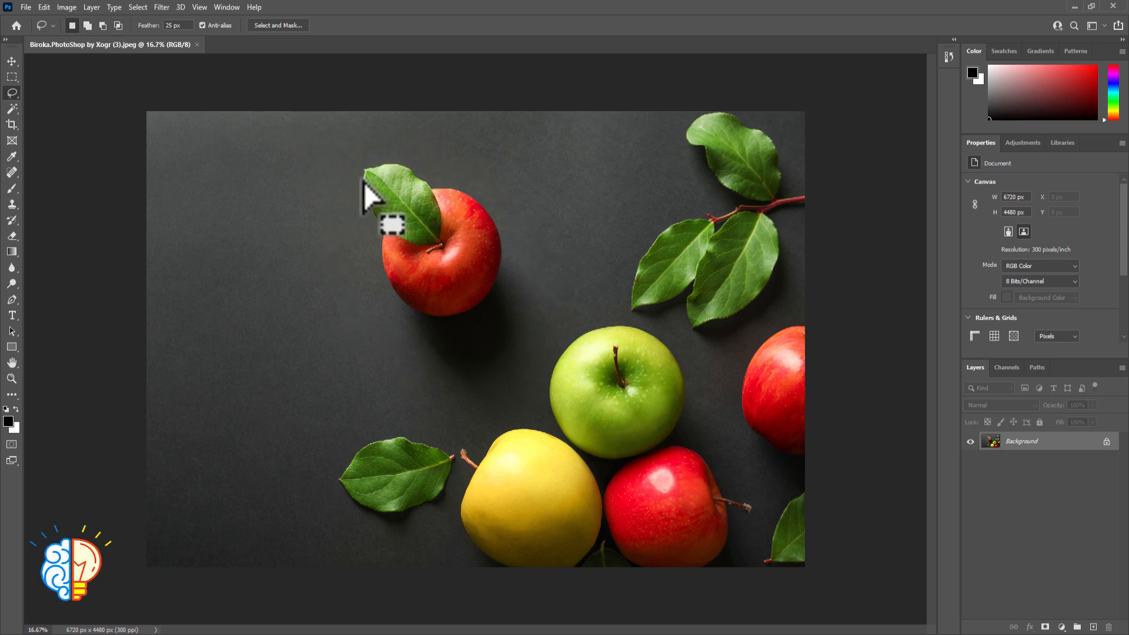
Cut the feathered apple selection, paste it onto its own layer and move it partly off the white hole to examine the soft edges
key("ctrl+c")
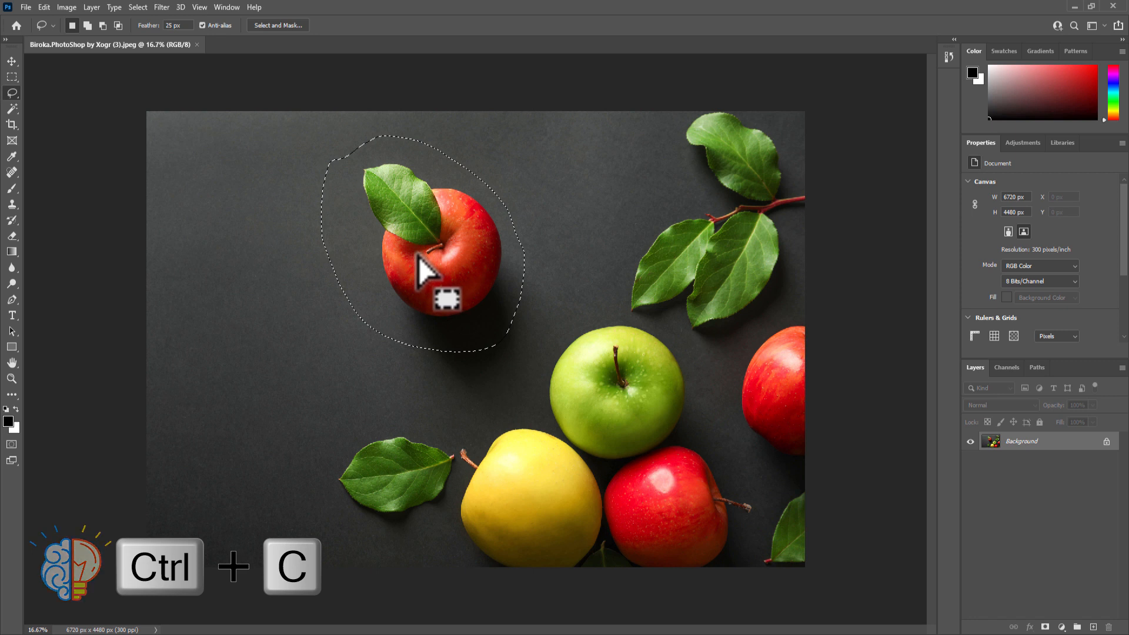
key("ctrl+x")
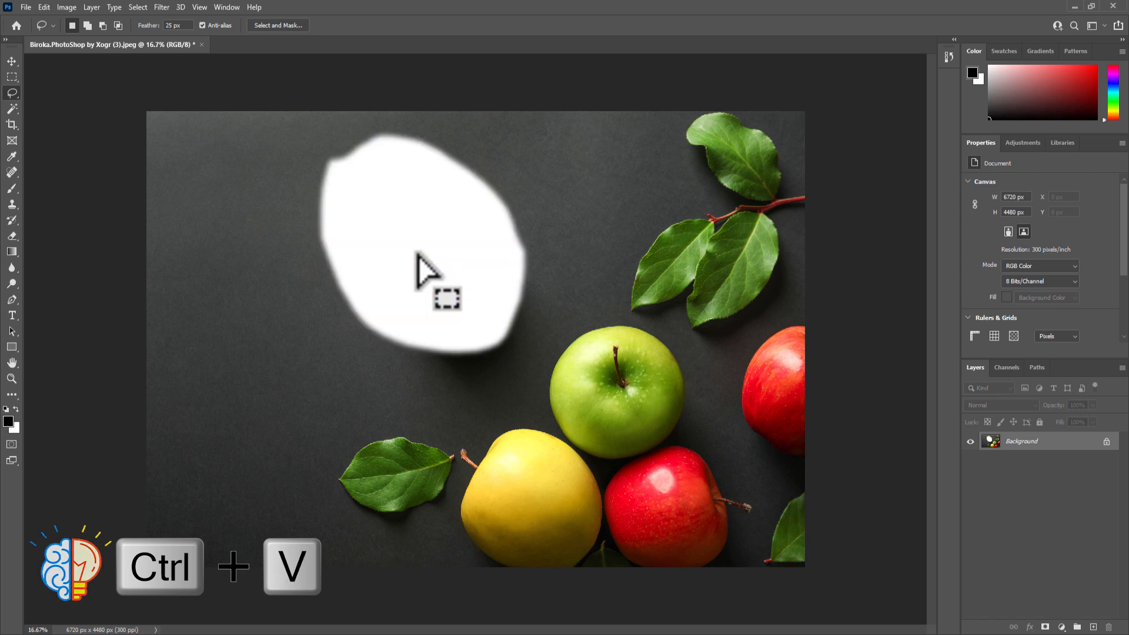
key("ctrl+v")
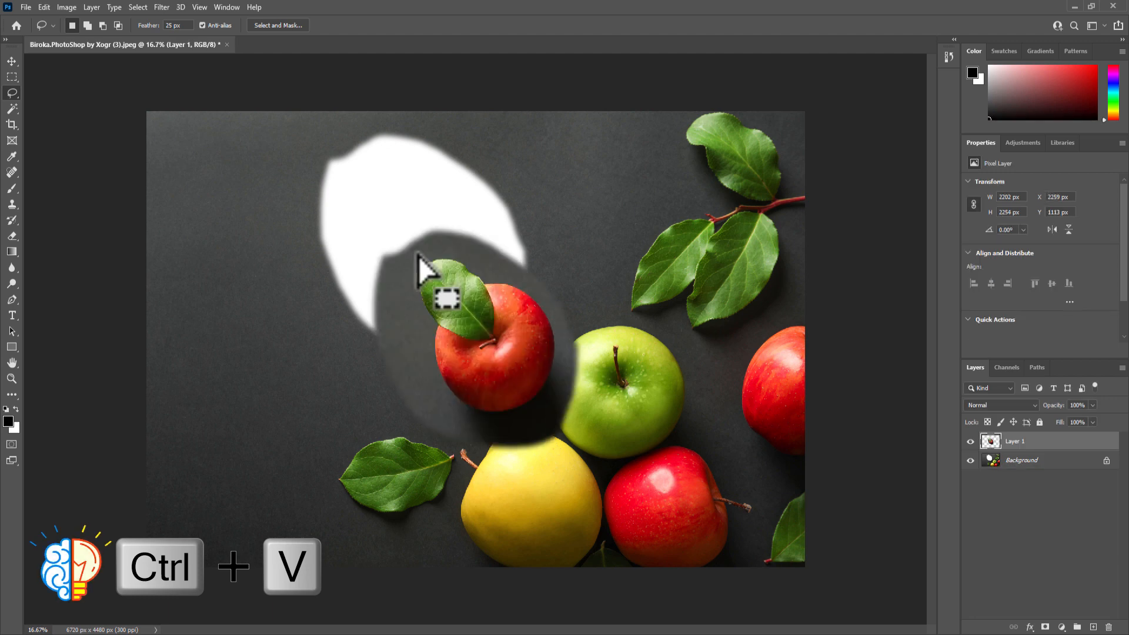
left_click(12, 61)
left_click_drag(492, 284, 412, 253)
key("z")
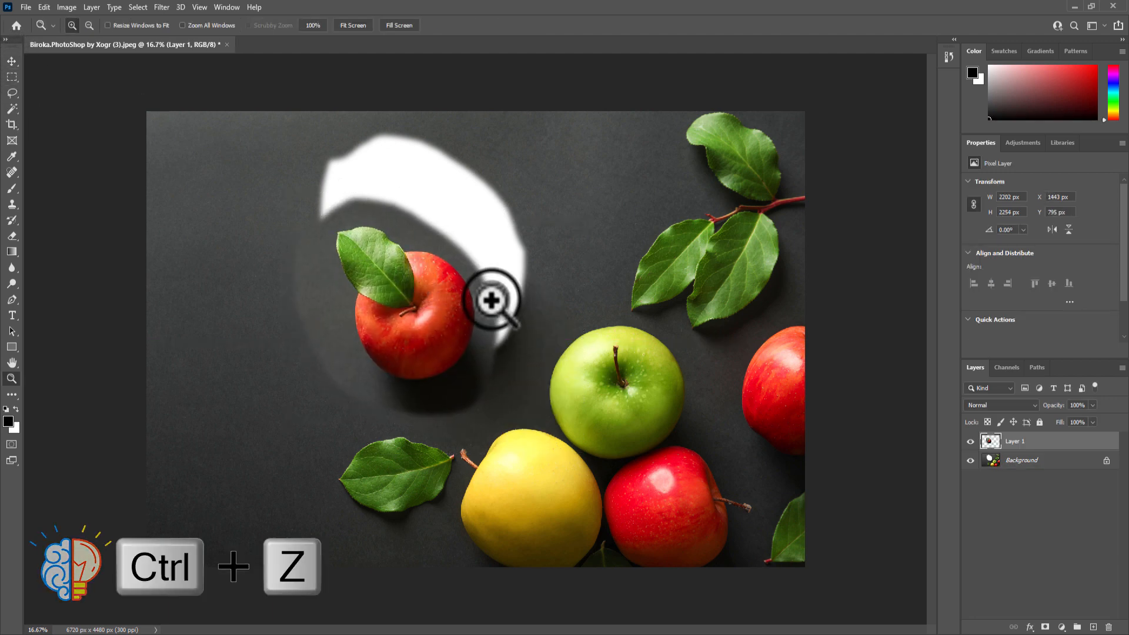
left_click(492, 299)
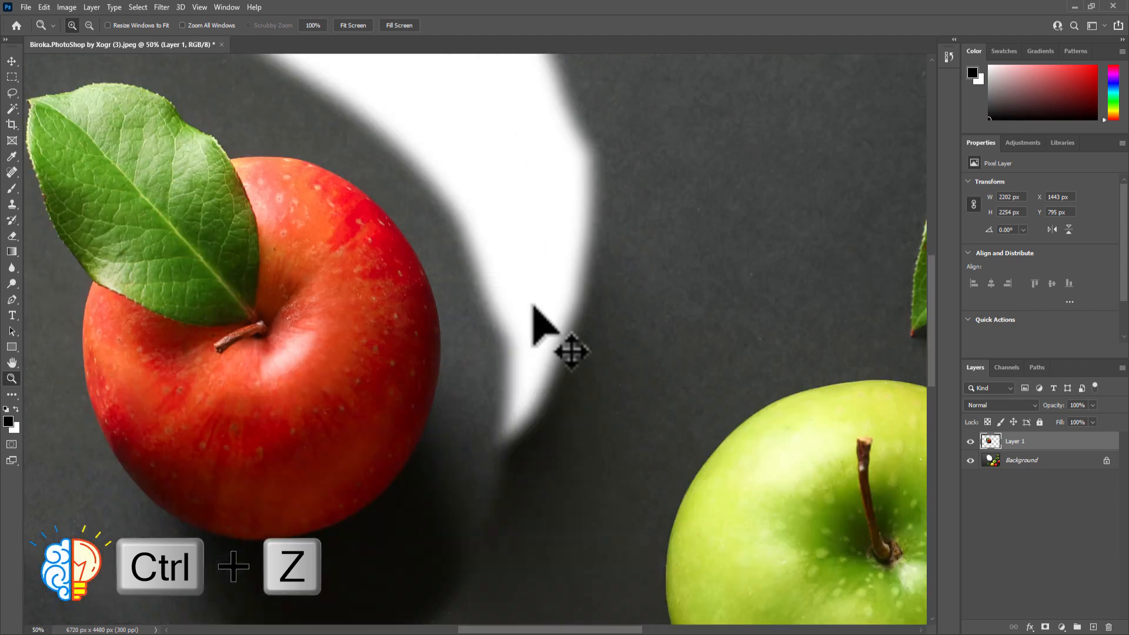
Undo the move, the paste and the cut of the red apple
key("ctrl+z")
key("ctrl+z")
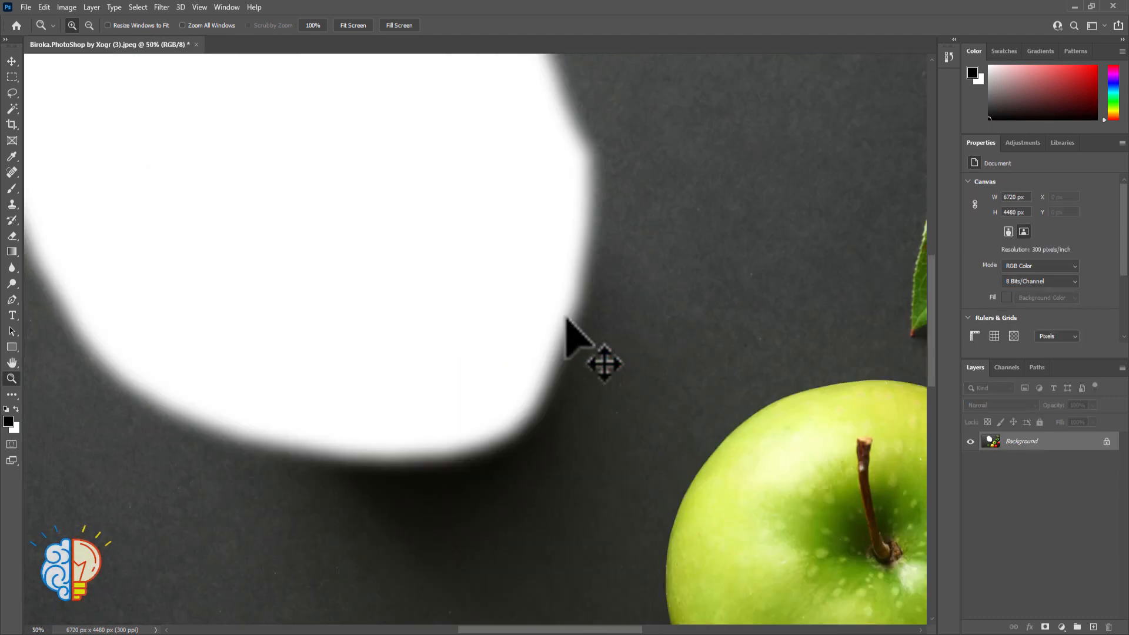
key("ctrl+0")
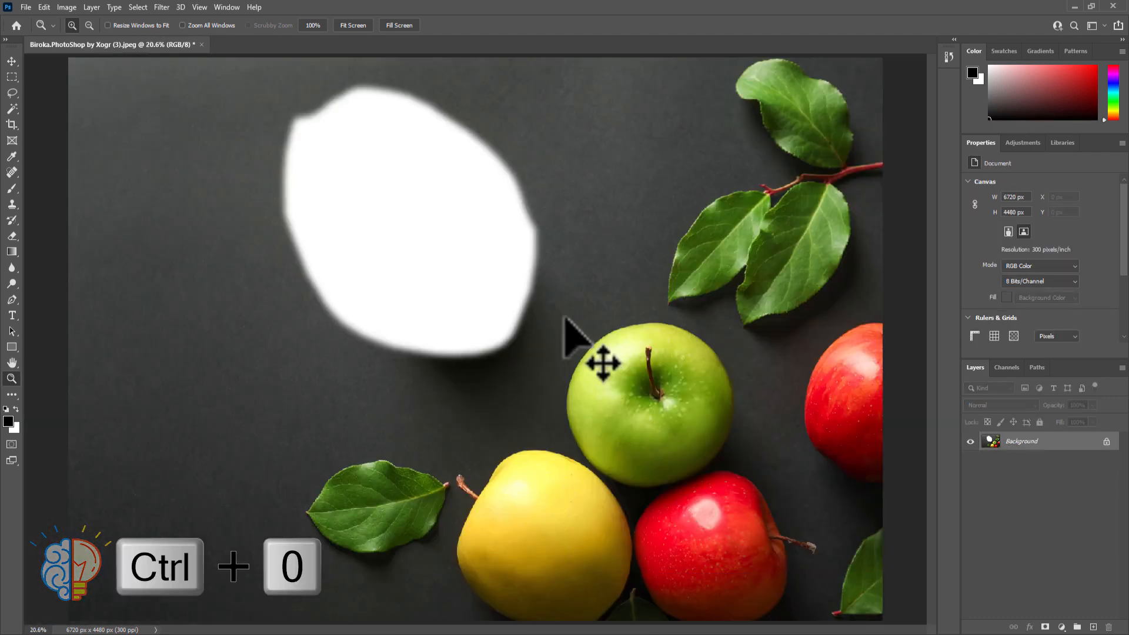
key("ctrl+z")
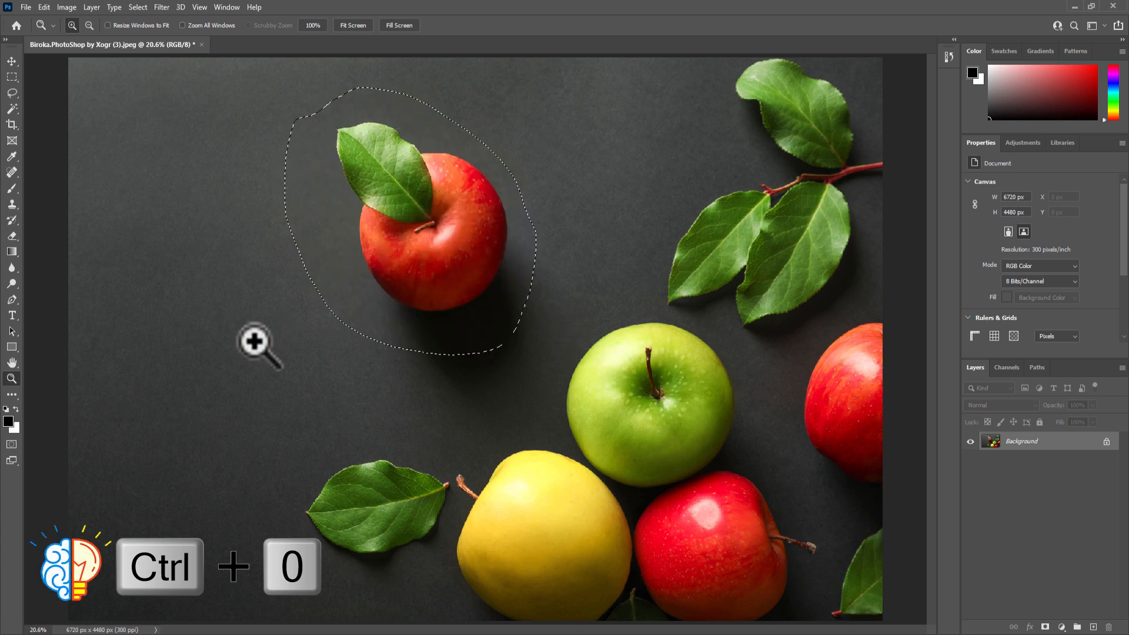
Examine the 25 px feathered edge of the apple selection in Quick Mask mode and return to the normal selection
key("q")
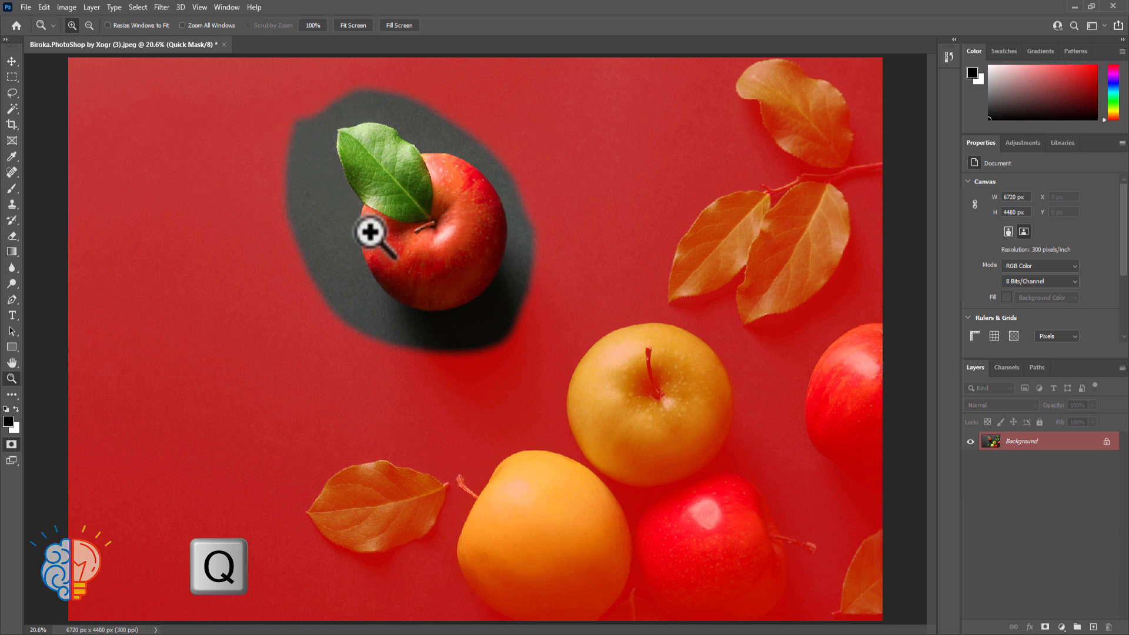
key("q")
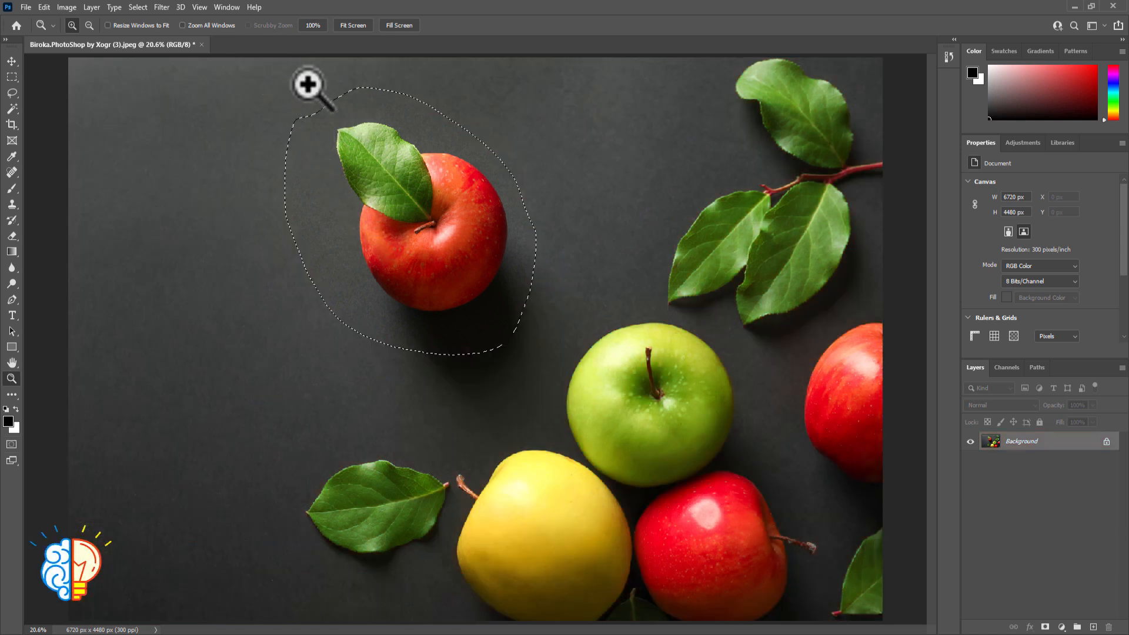
Set the Lasso Tool's feather to 50 px and draw a new freehand outline around the upper red apple and its leaf
left_click(13, 93)
left_click(299, 160)
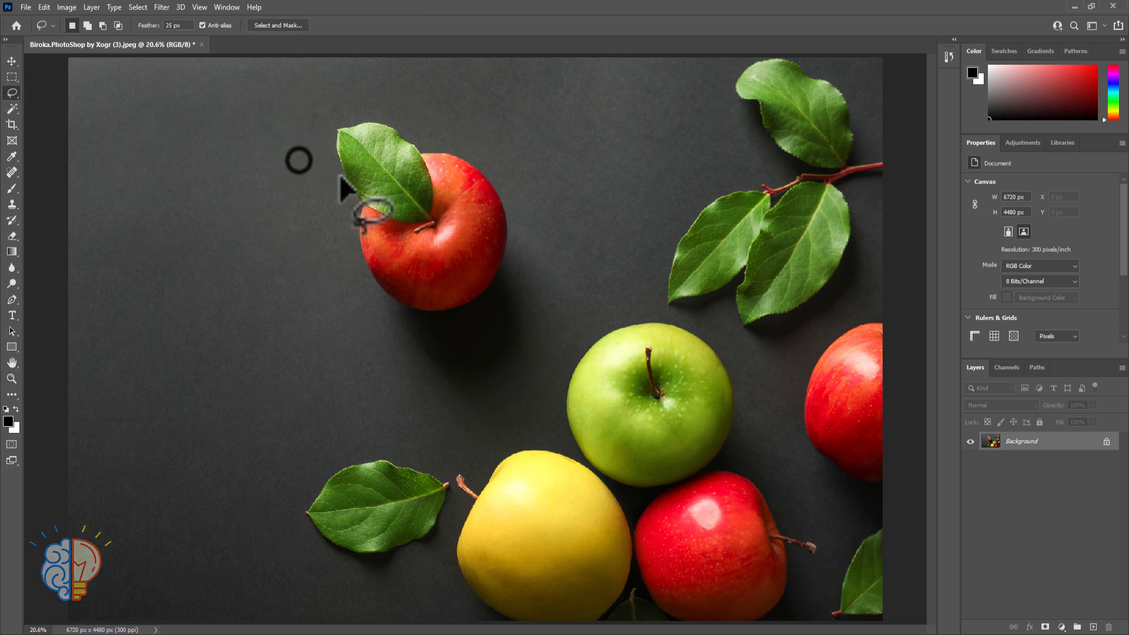
mouse_move(332, 134)
left_mouse_down()
mouse_move(410, 107)
mouse_move(451, 113)
left_mouse_up()
left_click(359, 151)
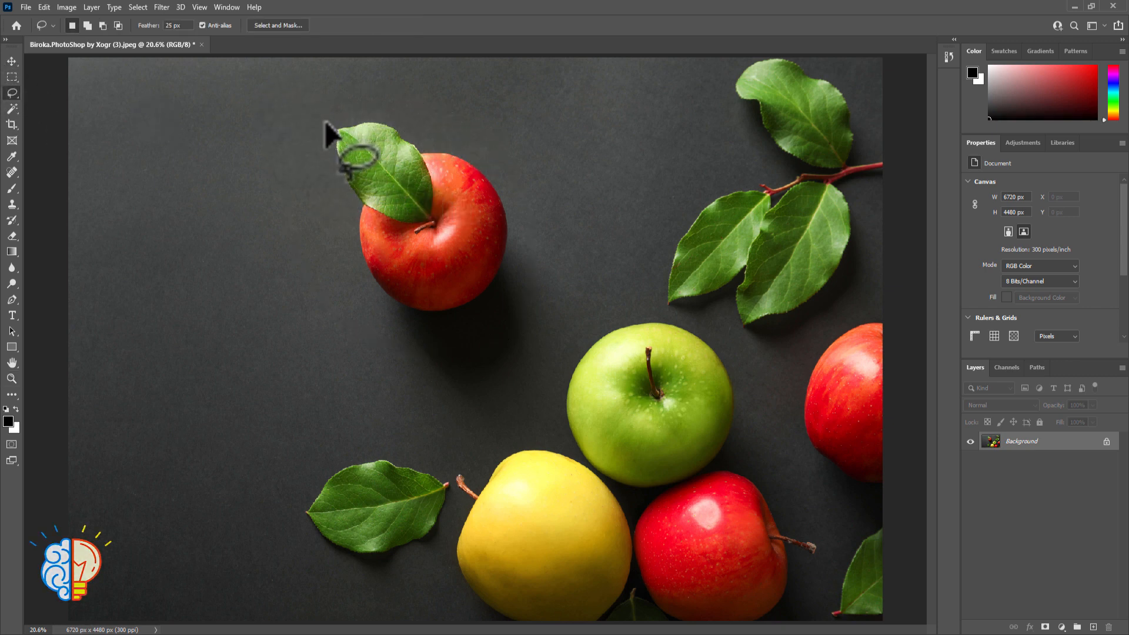
left_click(174, 25)
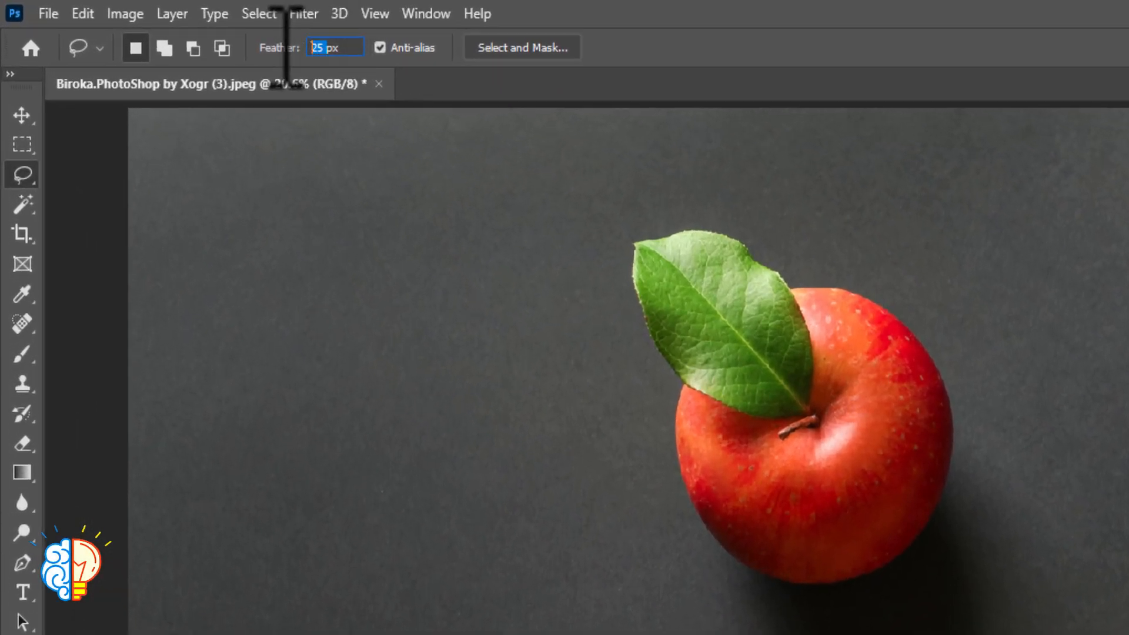
type("50")
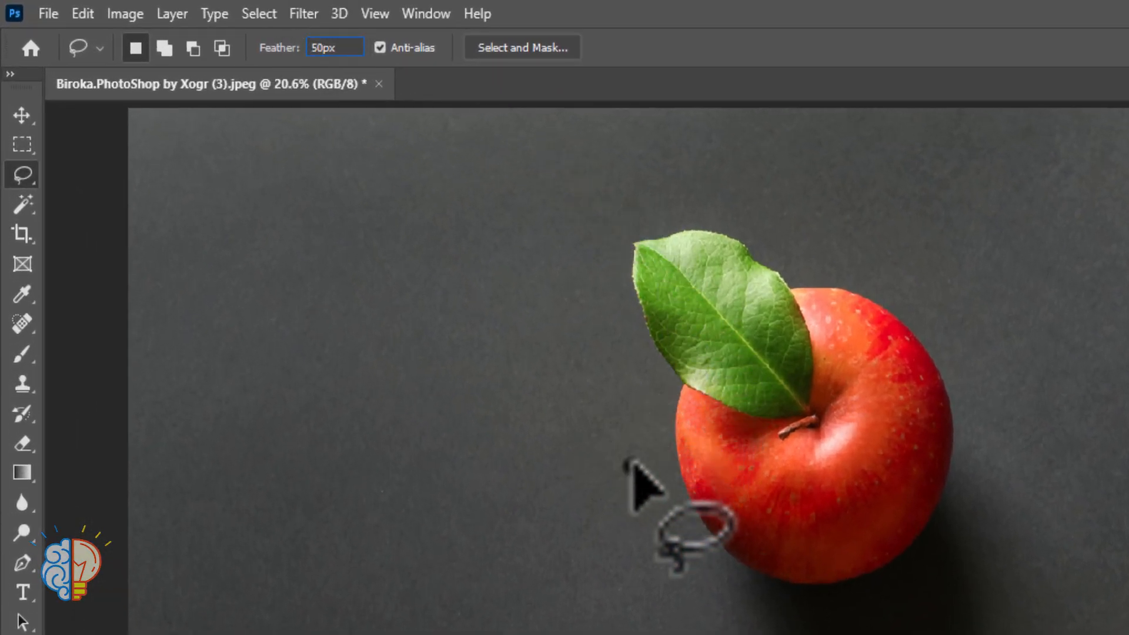
mouse_move(628, 463)
left_mouse_down()
mouse_move(975, 358)
mouse_move(633, 481)
left_mouse_up()
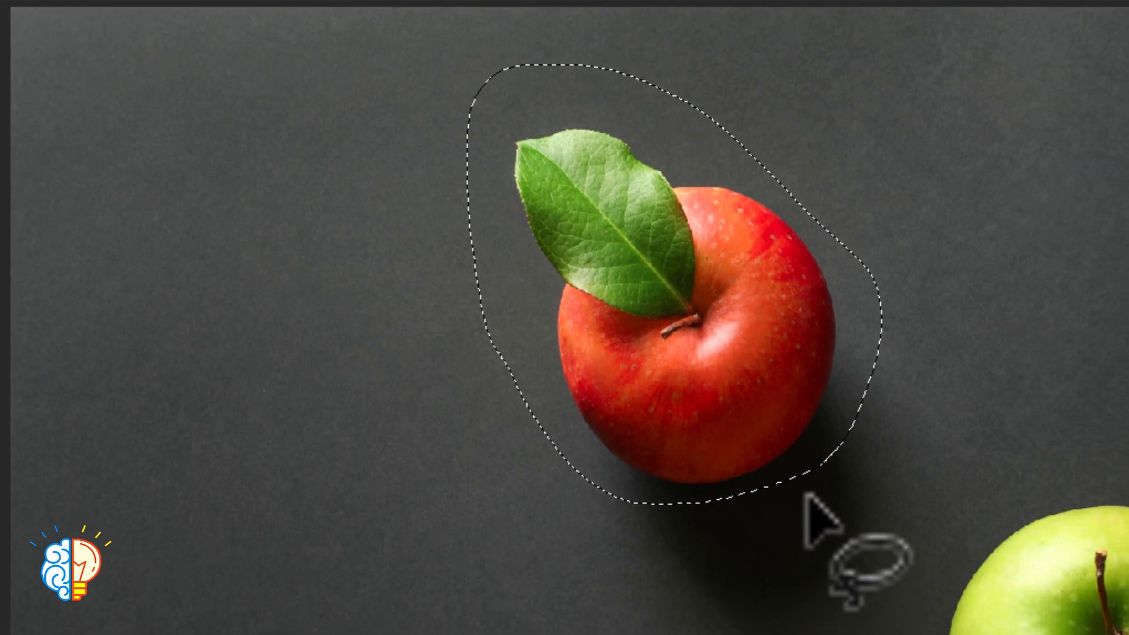
Examine the 50 px feathered edge in Quick Mask mode, and deselect the apple
key("q")
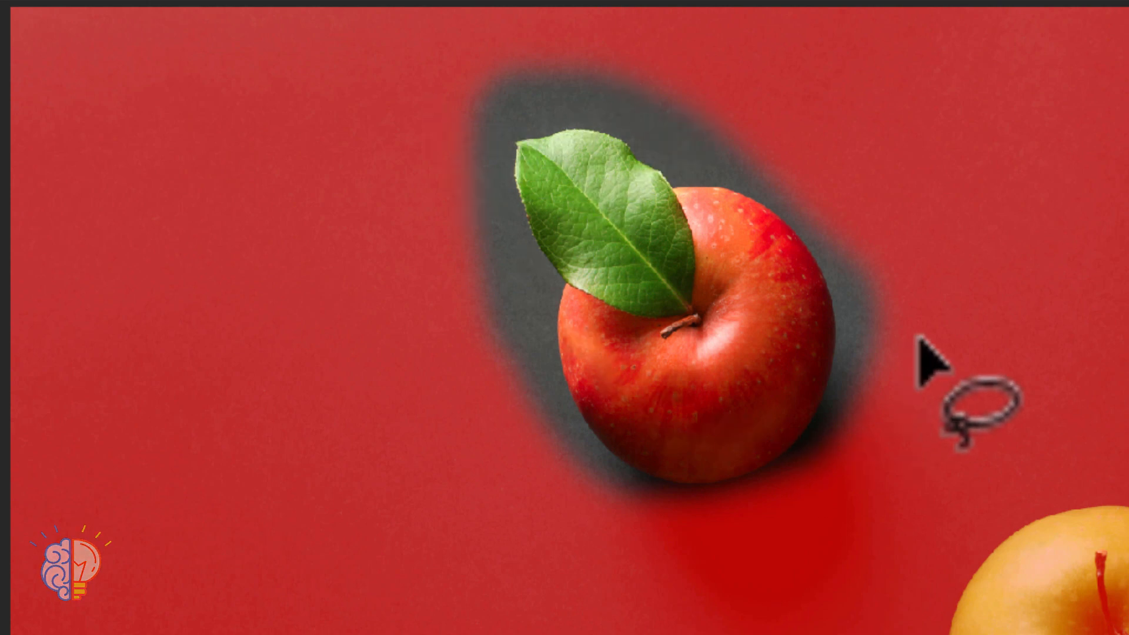
key("q")
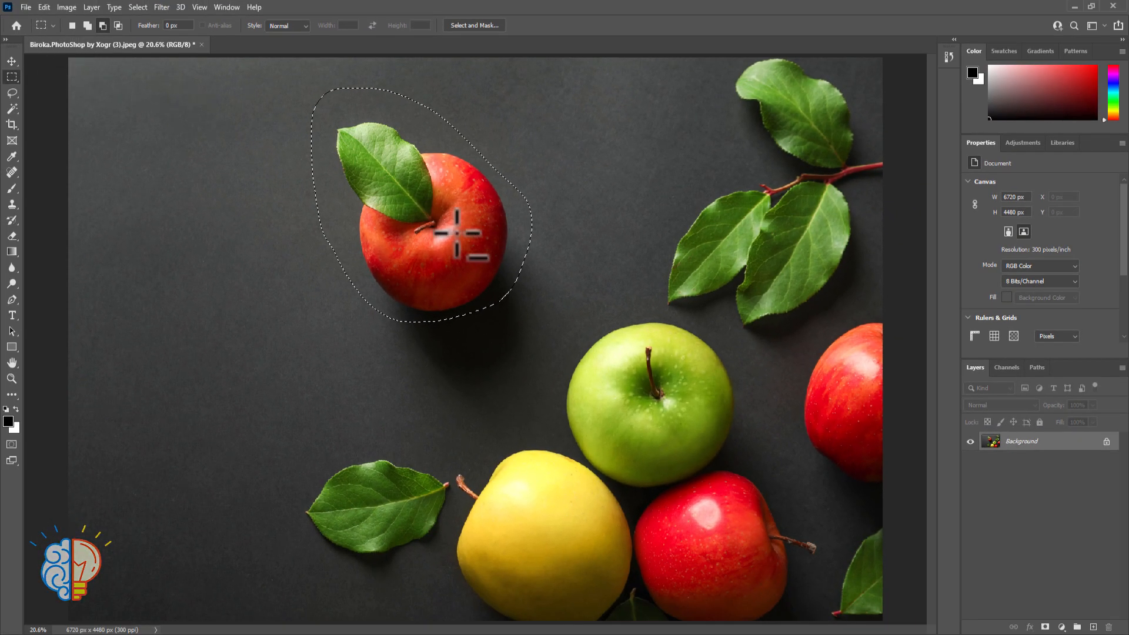
key("ctrl+d")
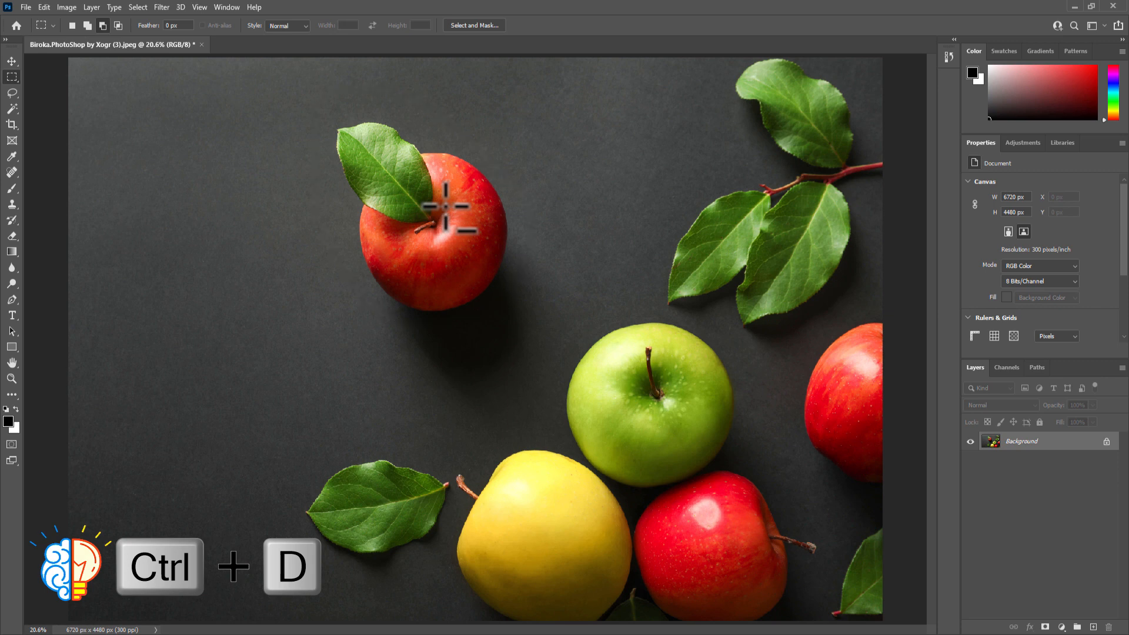
Set the Rectangular Marquee's mode to New selection, and outline the lower leaf with the Lasso Tool at 50 px feather
left_click(72, 25)
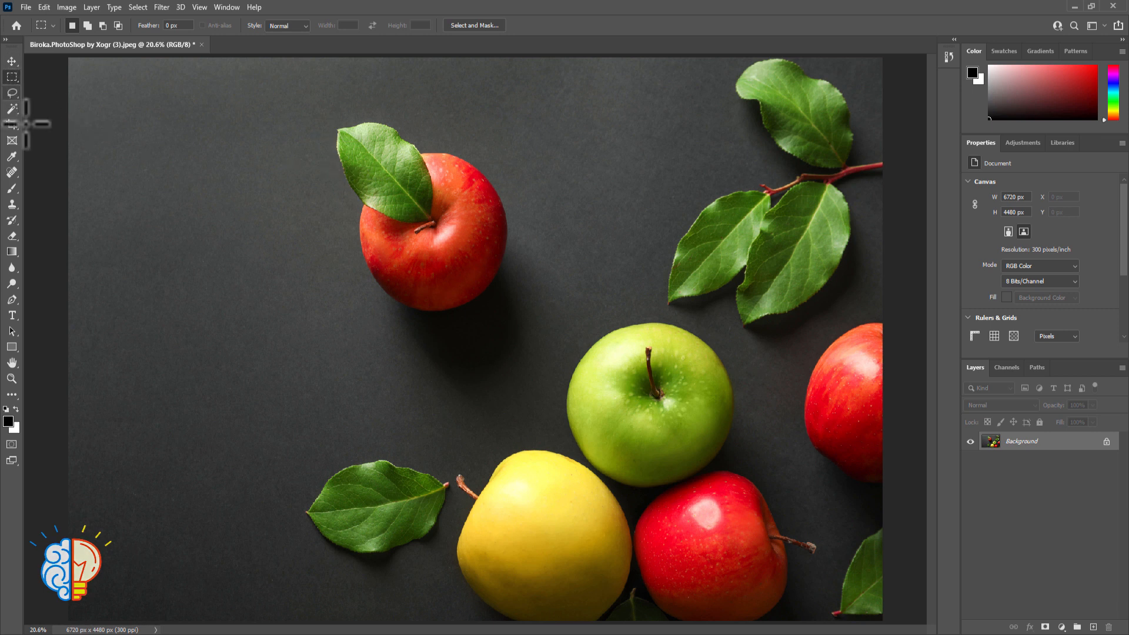
left_click(12, 92)
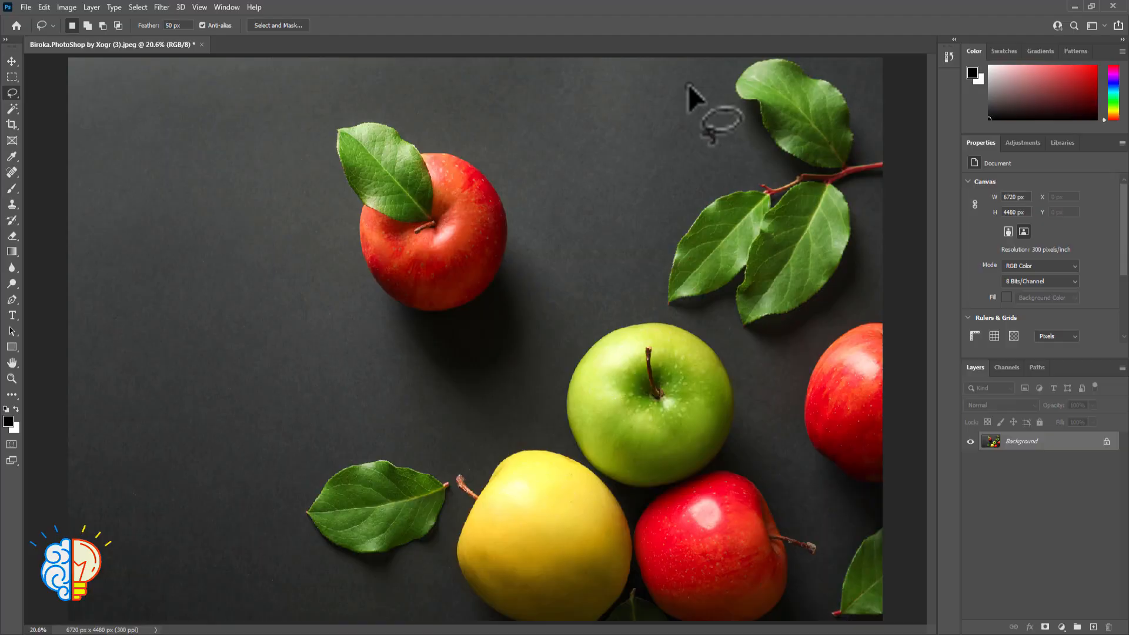
mouse_move(688, 86)
left_mouse_down()
mouse_move(756, 53)
mouse_move(806, 56)
mouse_move(858, 87)
mouse_move(873, 216)
mouse_move(852, 312)
mouse_move(793, 340)
mouse_move(692, 321)
mouse_move(634, 283)
mouse_move(692, 87)
left_mouse_up()
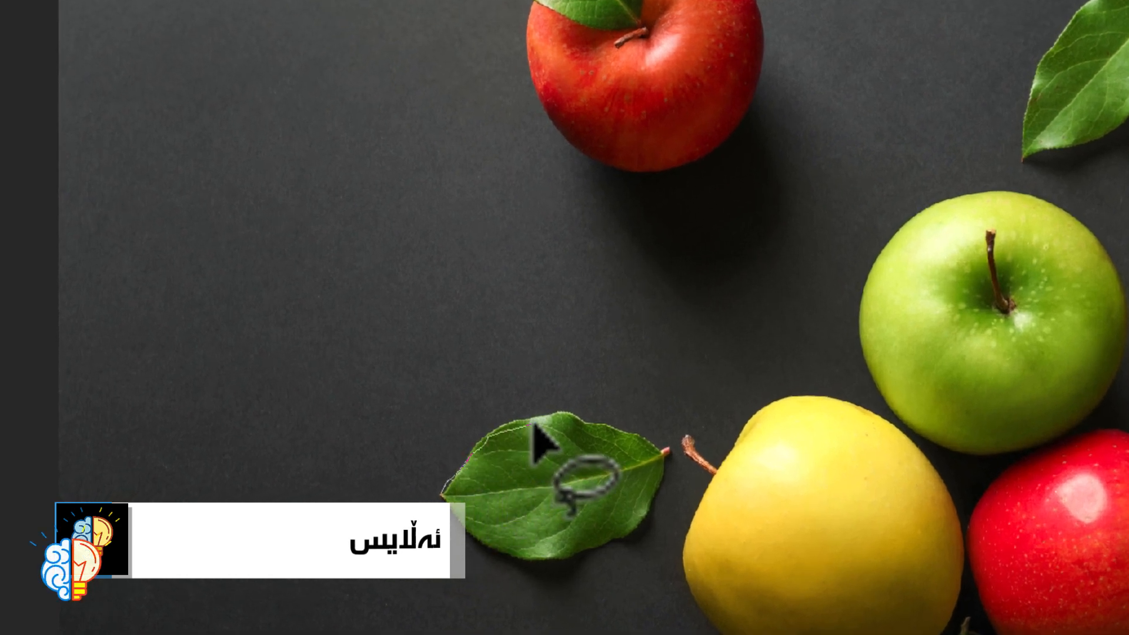
mouse_move(534, 423)
left_mouse_down()
mouse_move(600, 429)
mouse_move(647, 450)
mouse_move(636, 521)
mouse_move(556, 543)
mouse_move(441, 488)
left_mouse_up()
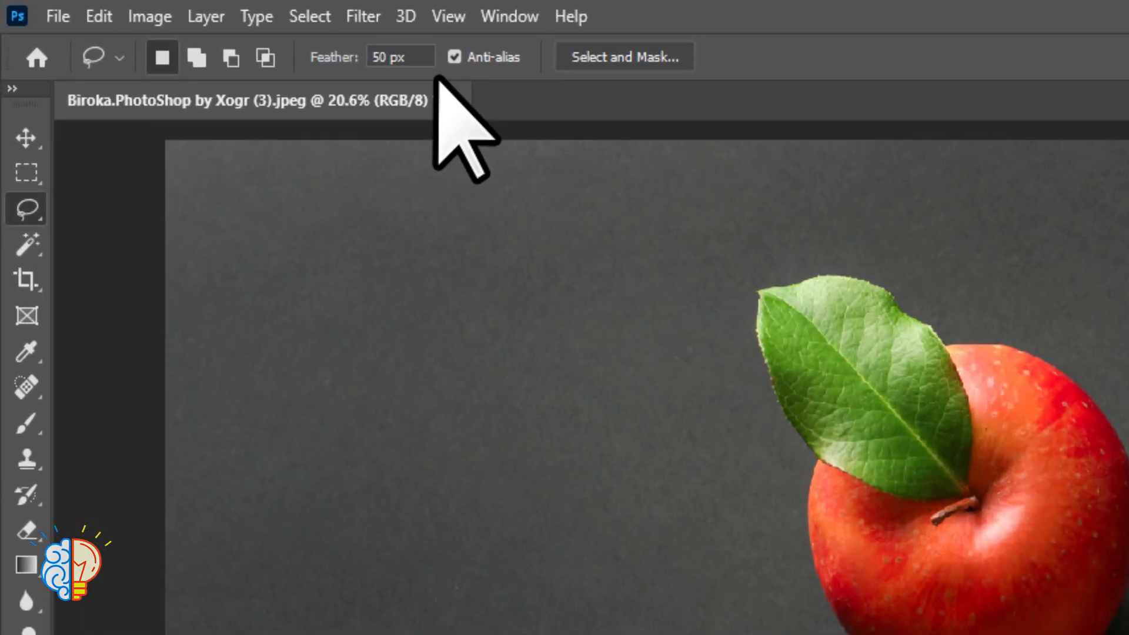
Change the screen mode to full screen with the menu bar, and check the lower leaf's selection edge in Quick Mask mode
key("f")
key("q")
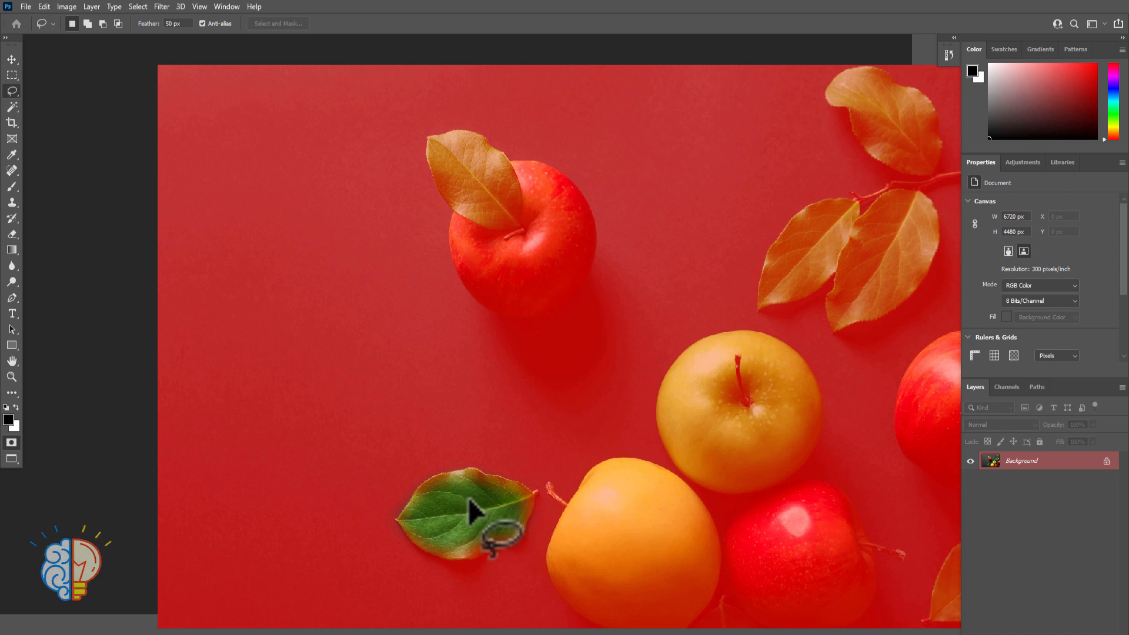
key("q")
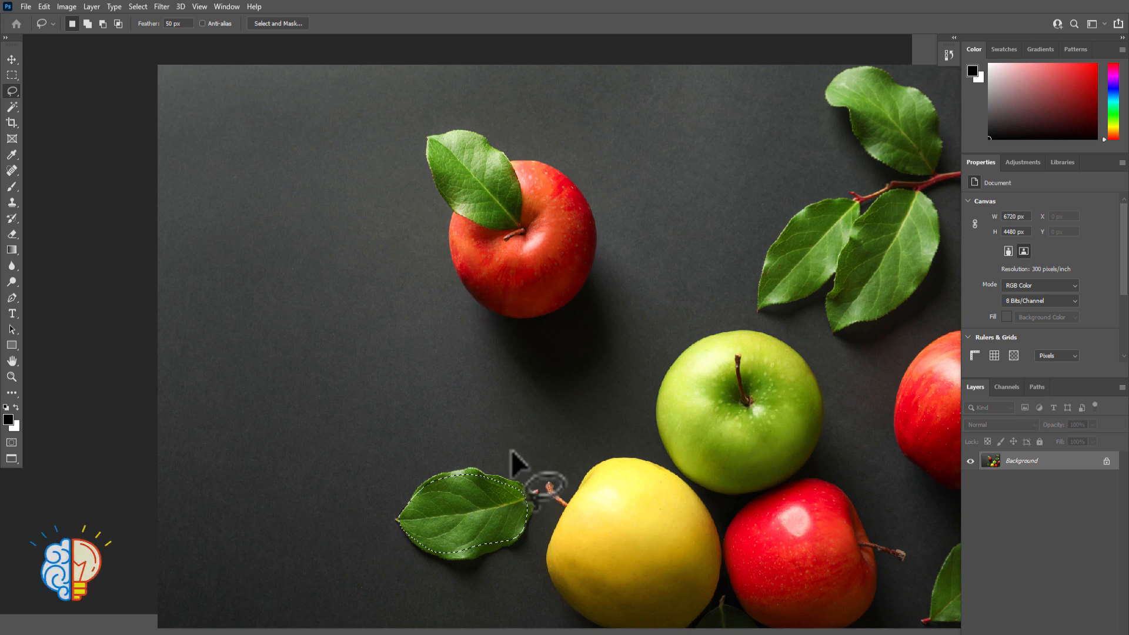
Examine the lower leaf's 50 px feathered edge up close in Quick Mask mode, and return to the normal view
key("q")
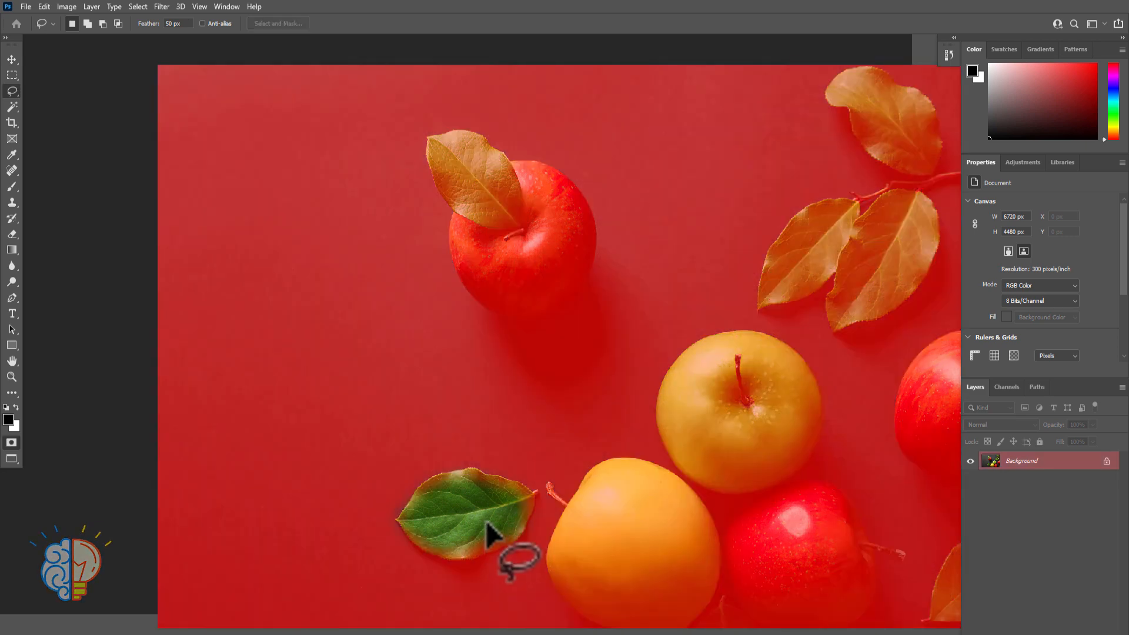
key("ctrl+plus")
key("ctrl+plus")
key("ctrl+plus")
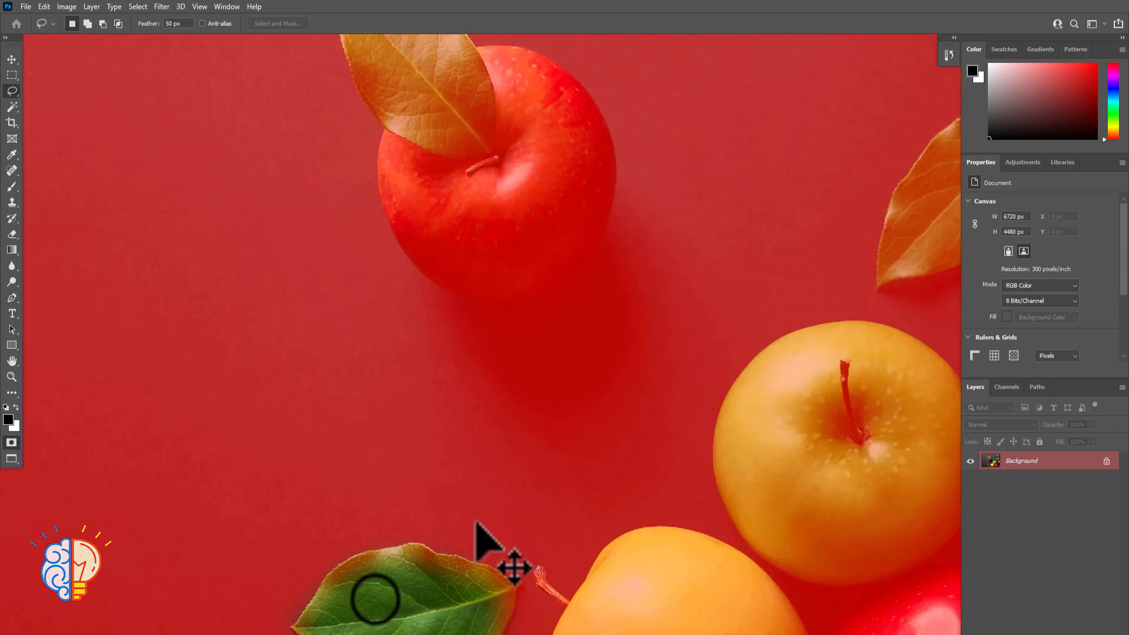
left_click_drag(375, 600, 394, 189)
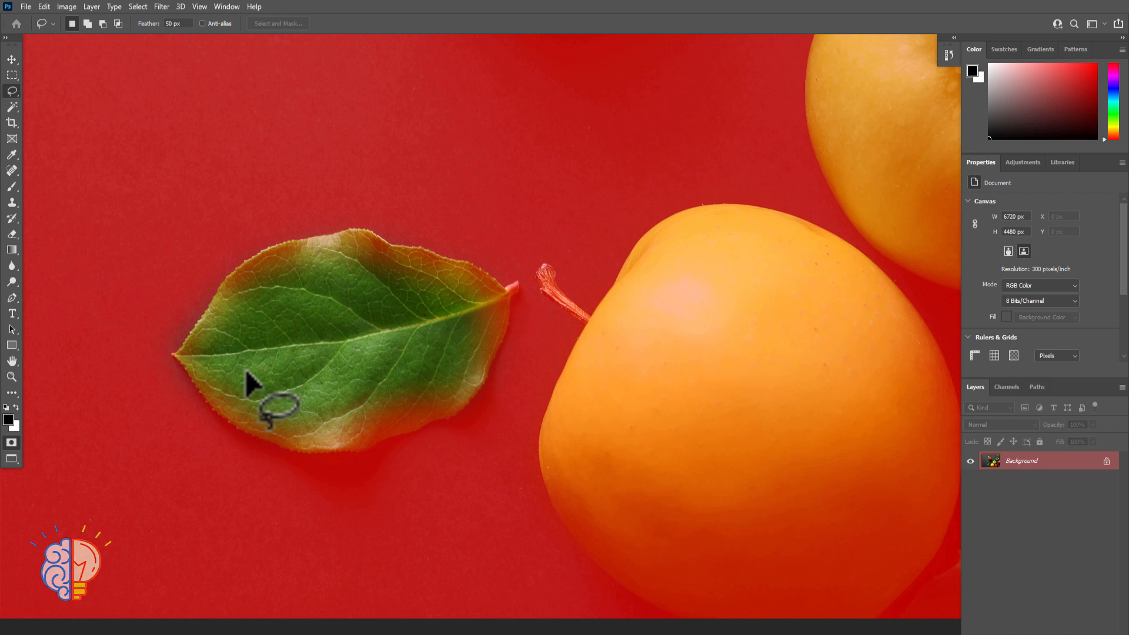
key("ctrl+0")
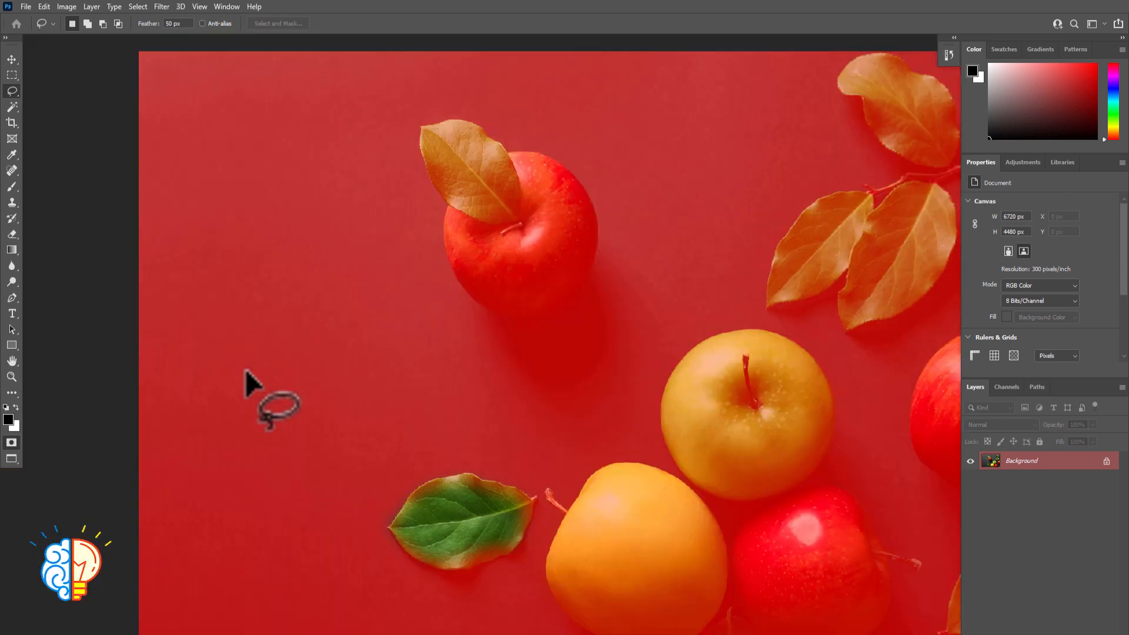
key("q")
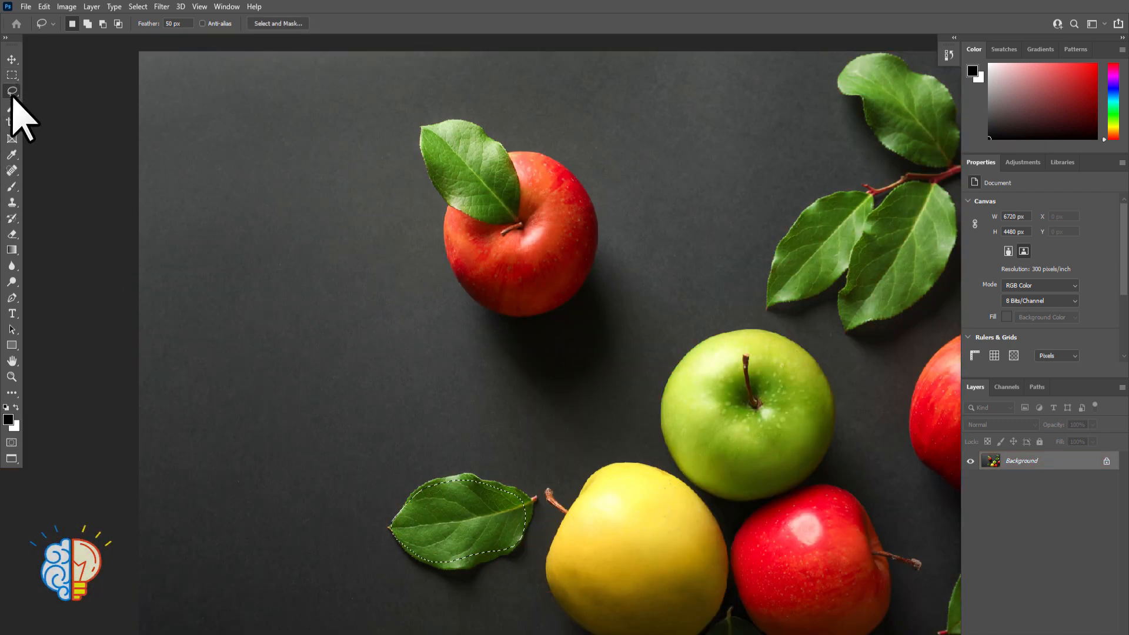
Deselect the lower leaf and switch from the Lasso Tool to the Polygonal Lasso Tool
left_click(12, 74)
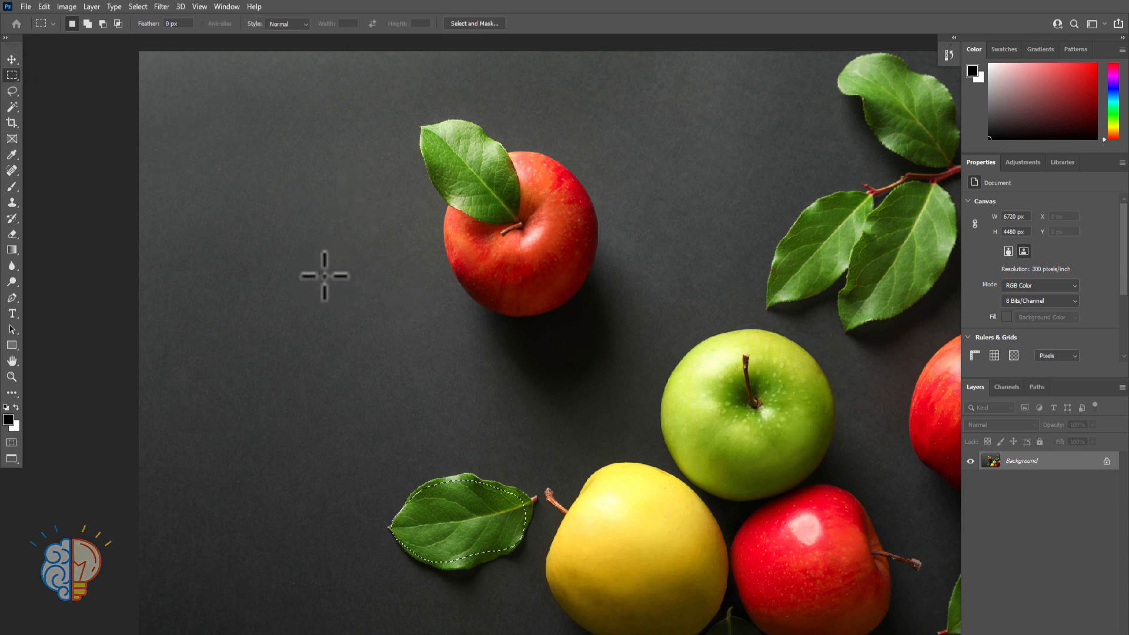
key("ctrl+d")
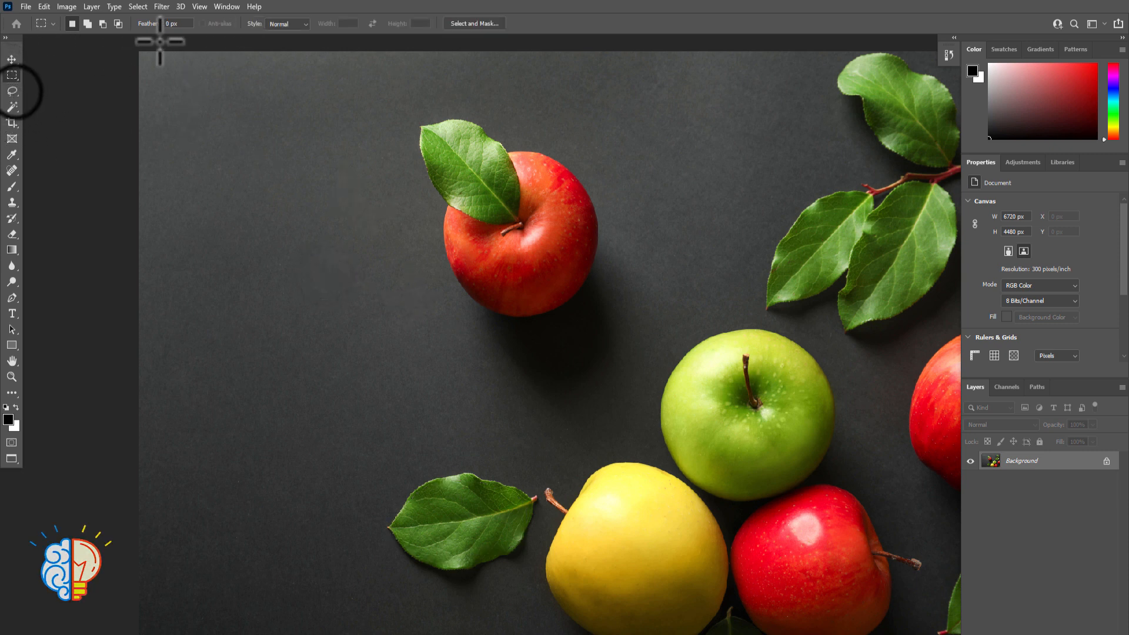
left_click(12, 91)
right_click(13, 93)
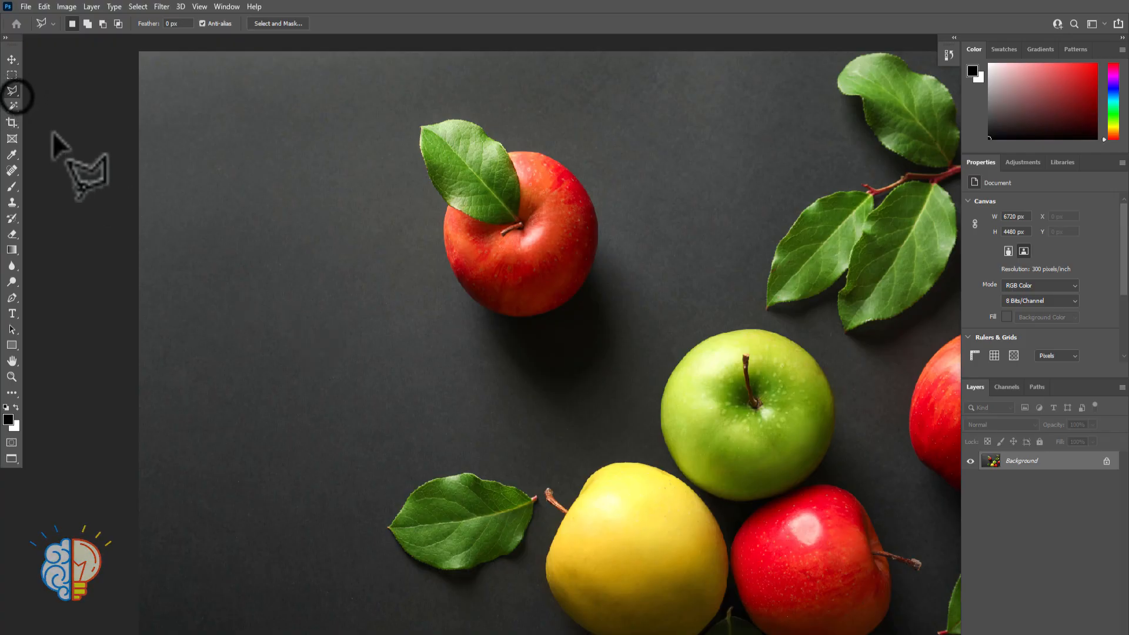
left_click(14, 94)
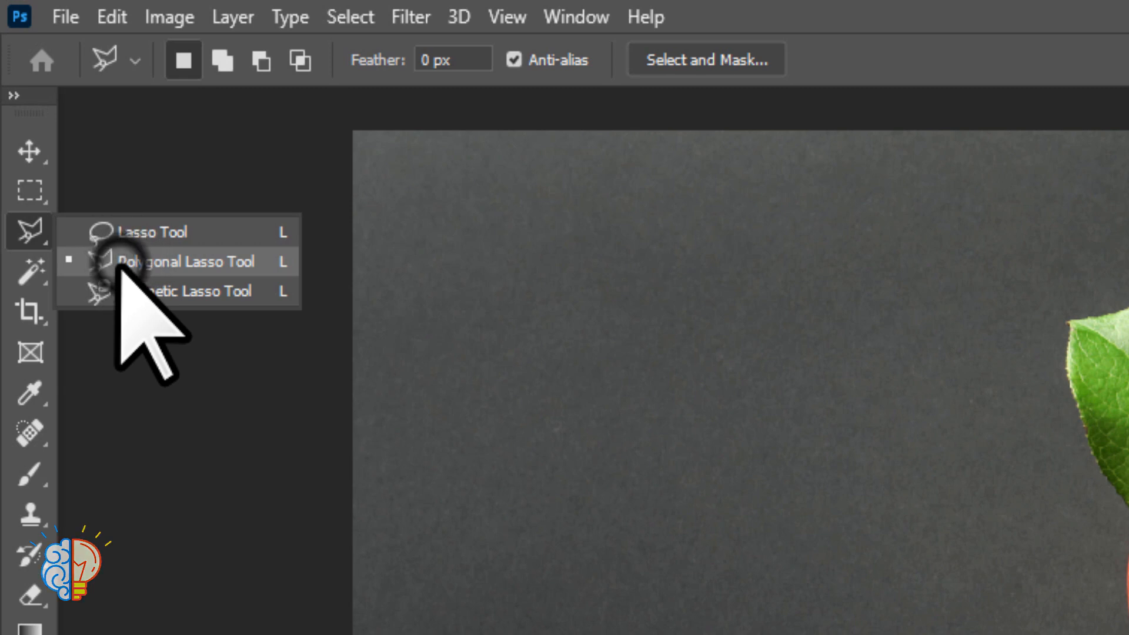
left_click(117, 265)
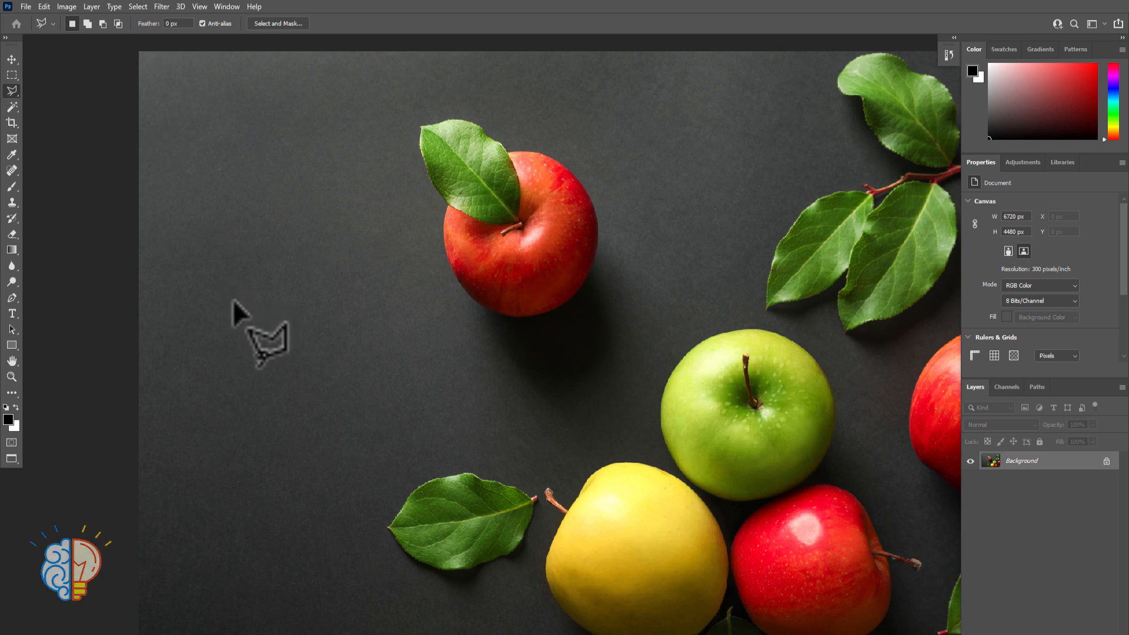
Draw a four-sided polygonal selection on the dark background below and left of the upper red apple, closing it at its starting point
left_click(207, 302)
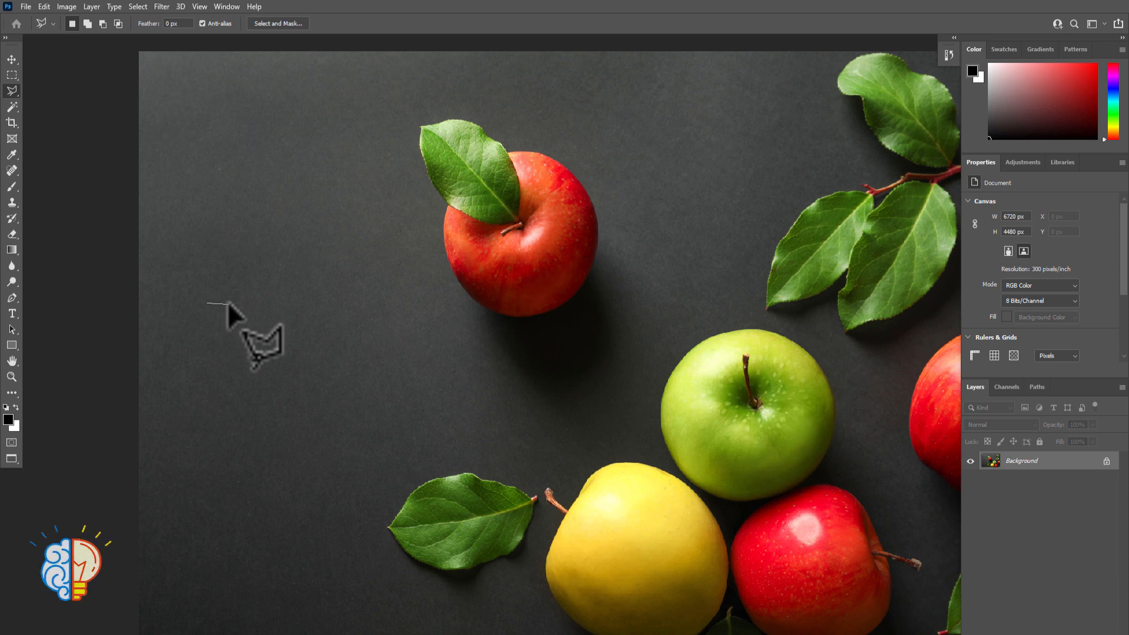
left_click(459, 324)
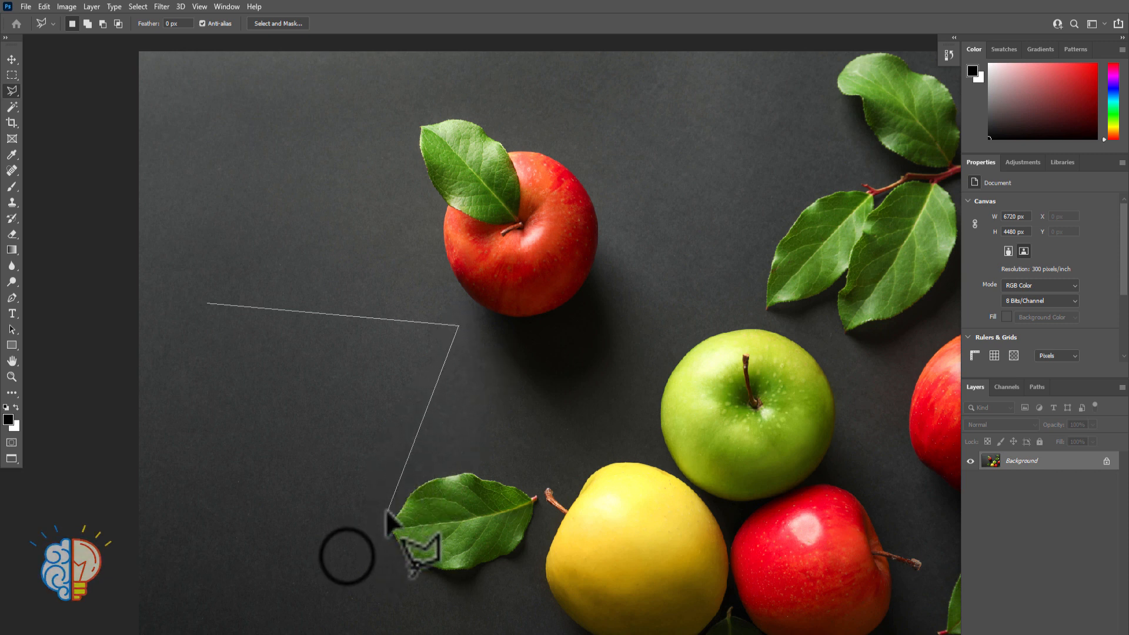
left_click(347, 555)
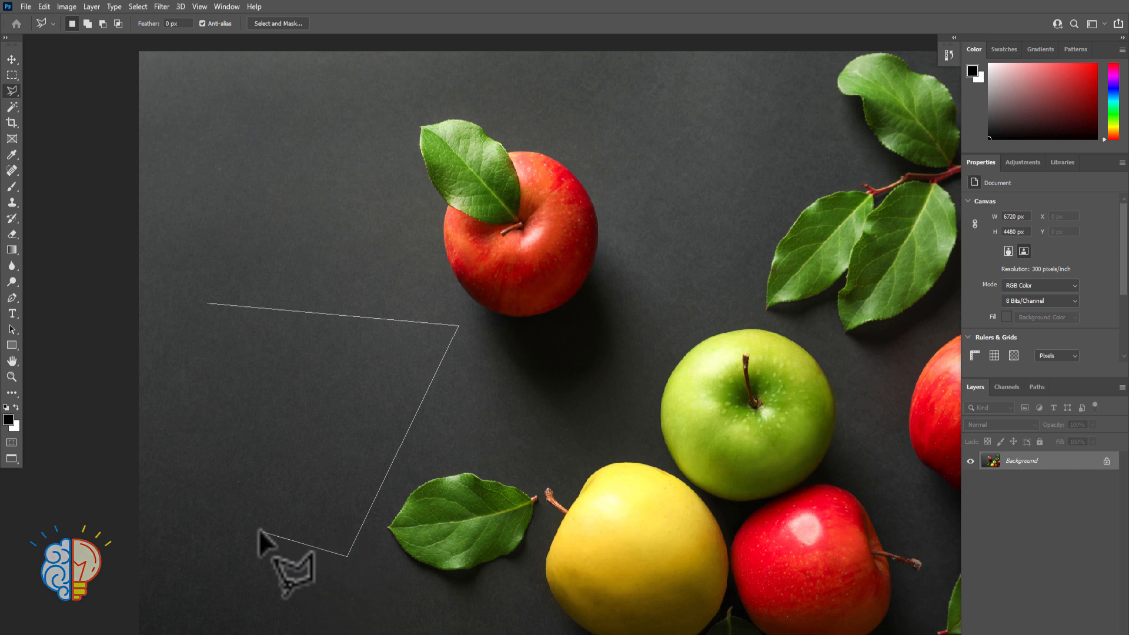
left_click(143, 499)
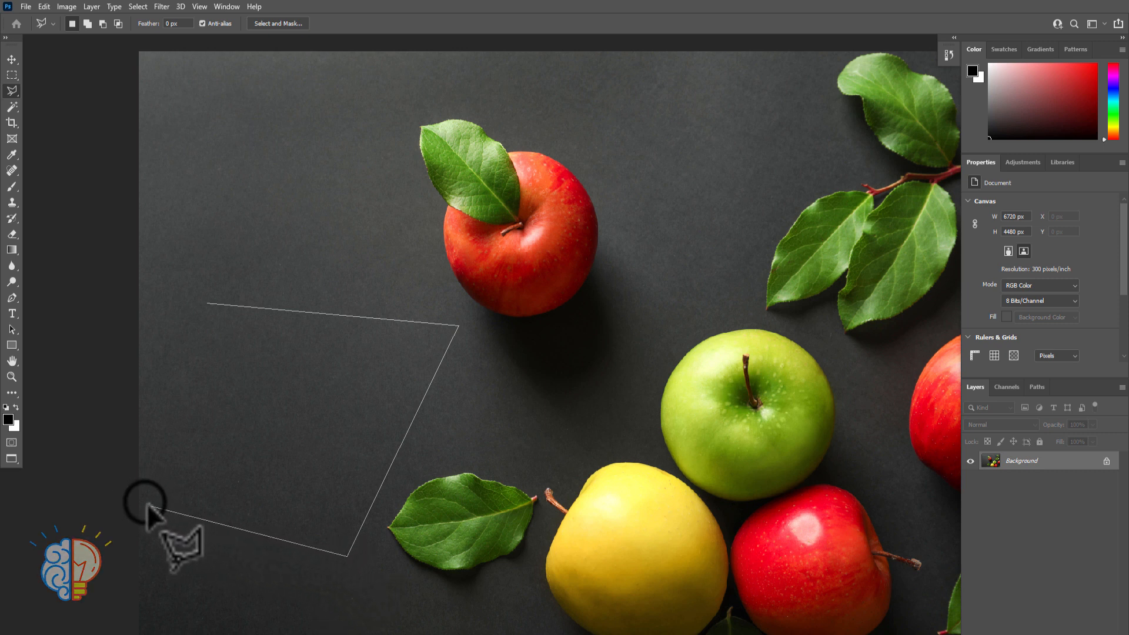
left_click(206, 303)
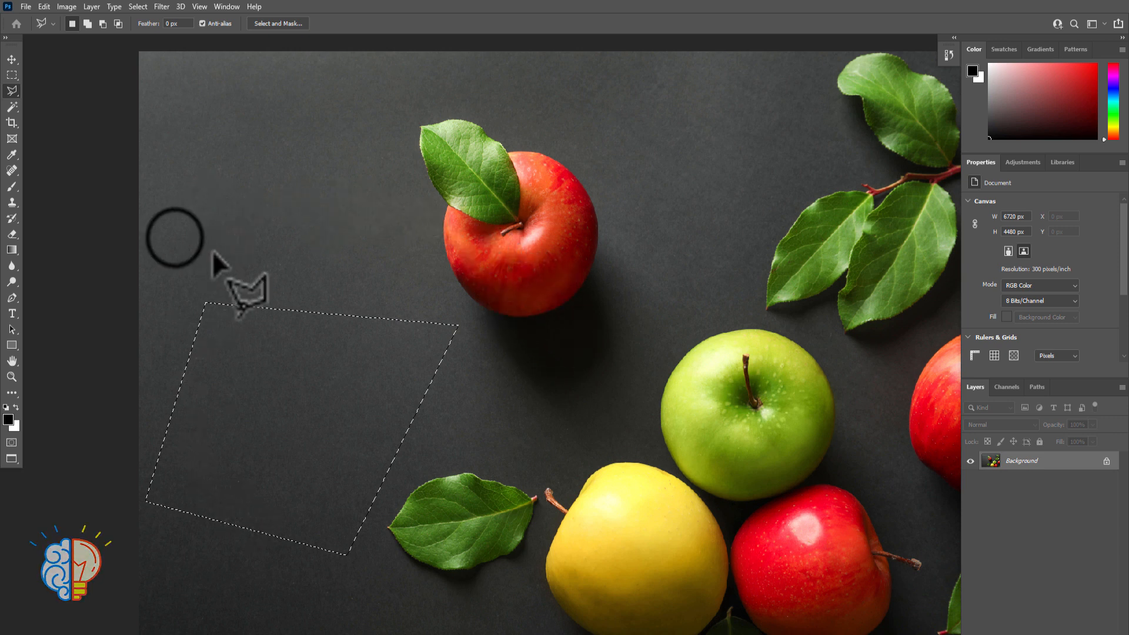
Draw a new triangular selection on the dark background left of the upper red apple, closing it at the first corner
left_click(175, 238)
left_click(286, 98)
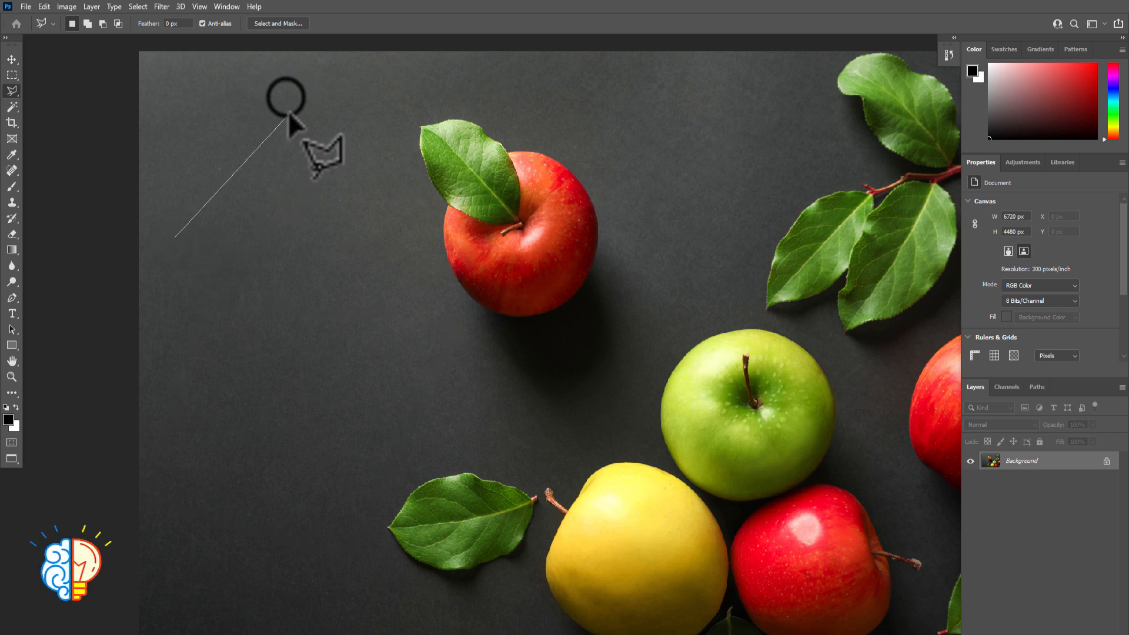
left_click(371, 310)
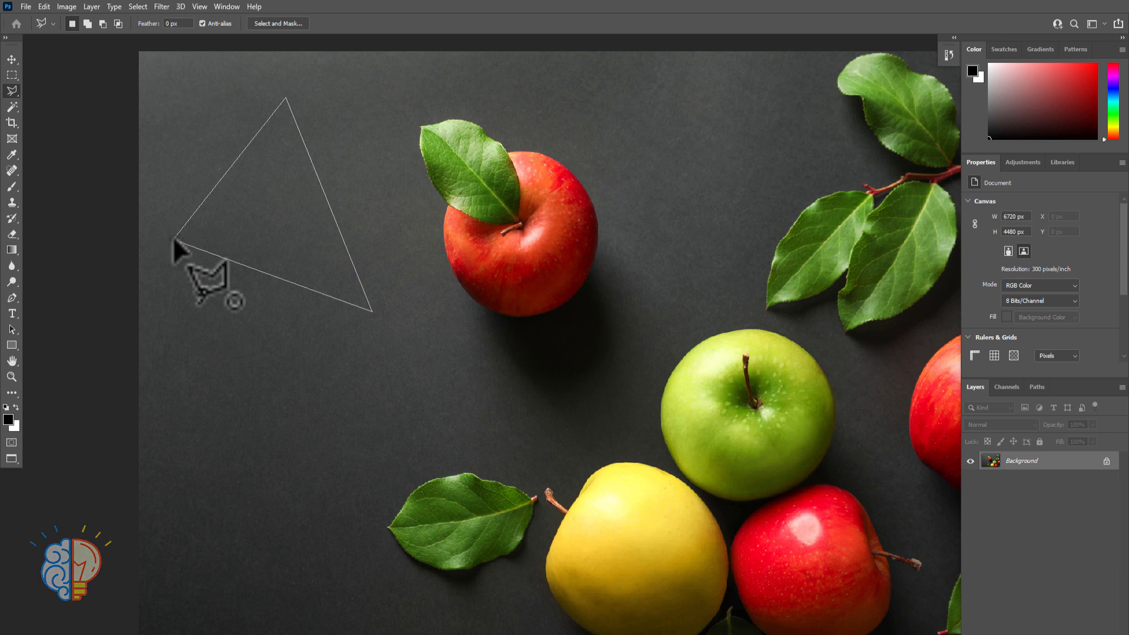
left_click(174, 238)
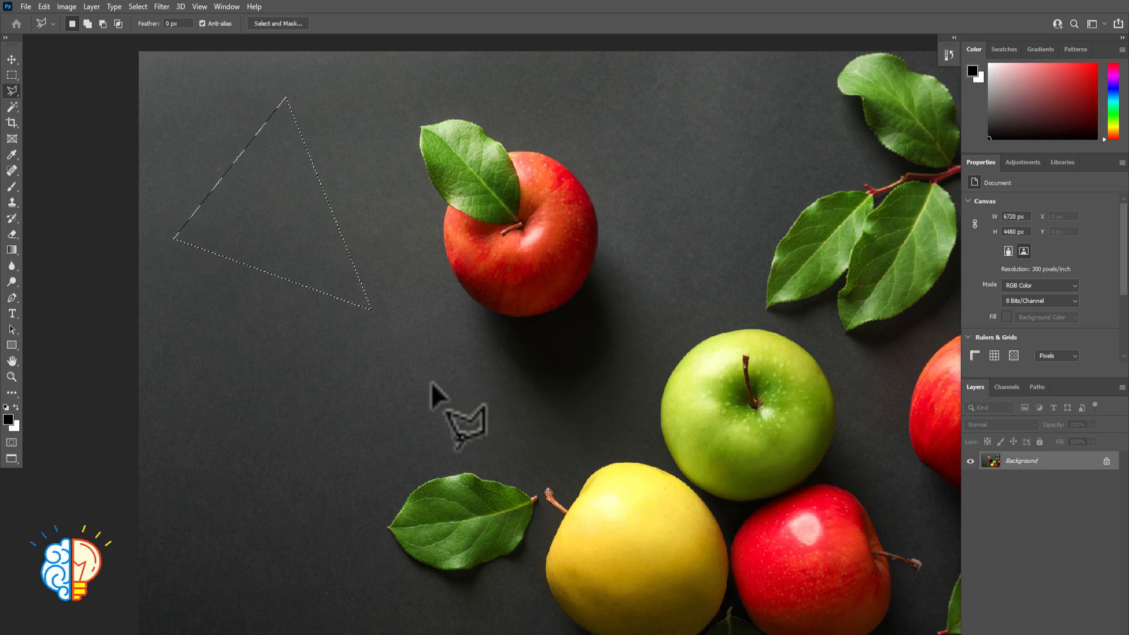
Outline a C-shaped selection with straight segments on the background left of the lower leaf, closing it at its starting point
left_click(205, 340)
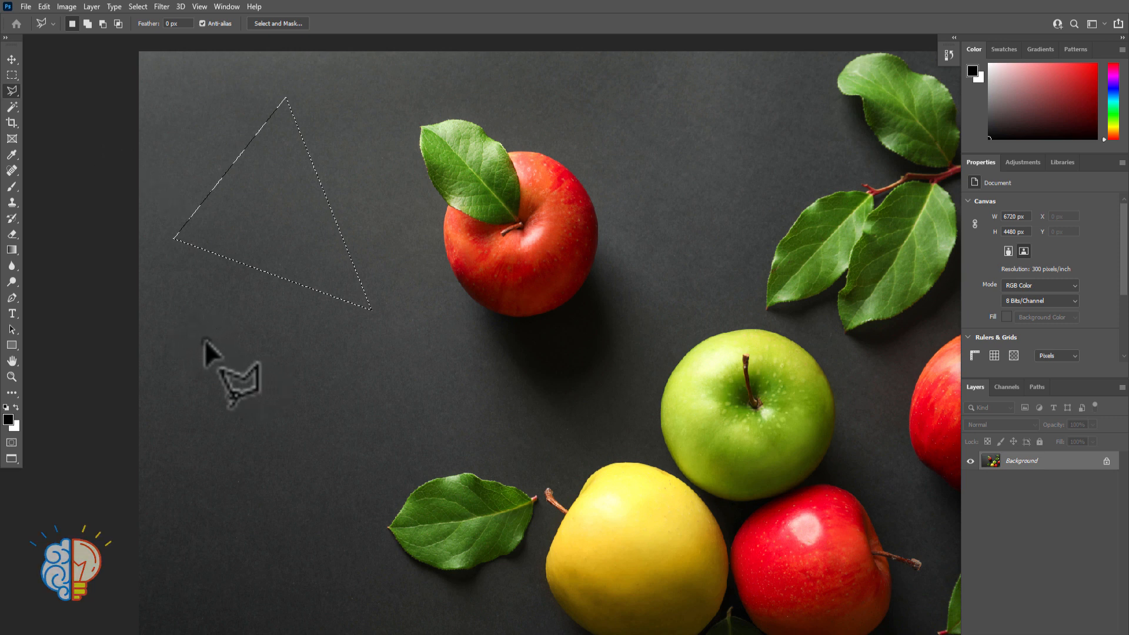
left_click(397, 352)
left_click(204, 308)
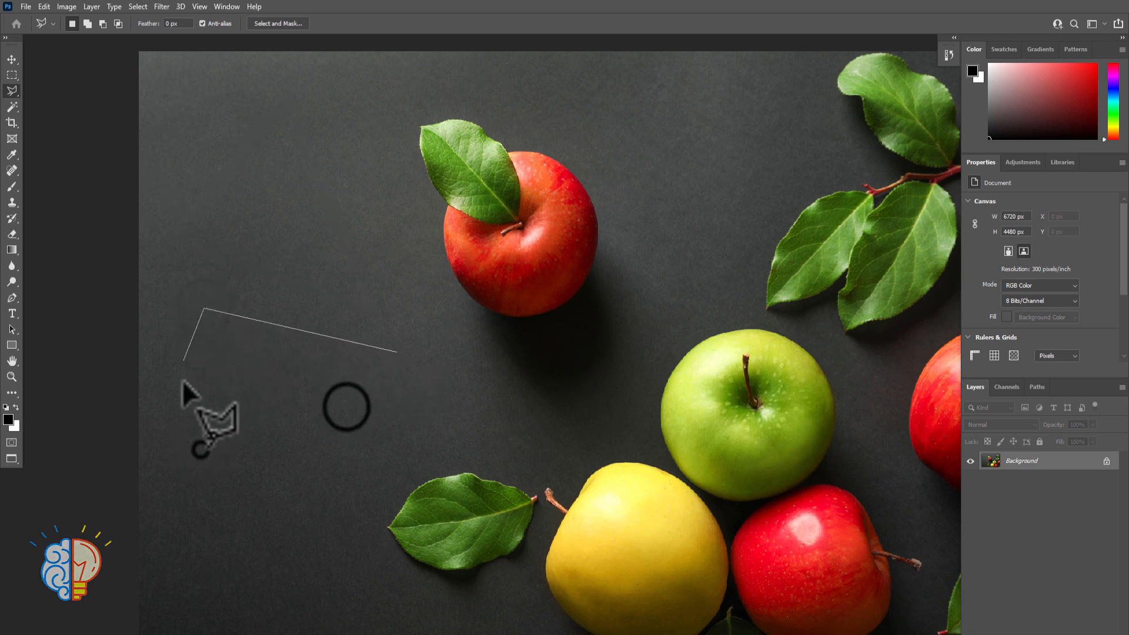
left_click(201, 449)
left_click(347, 407)
left_click(413, 429)
left_click(321, 548)
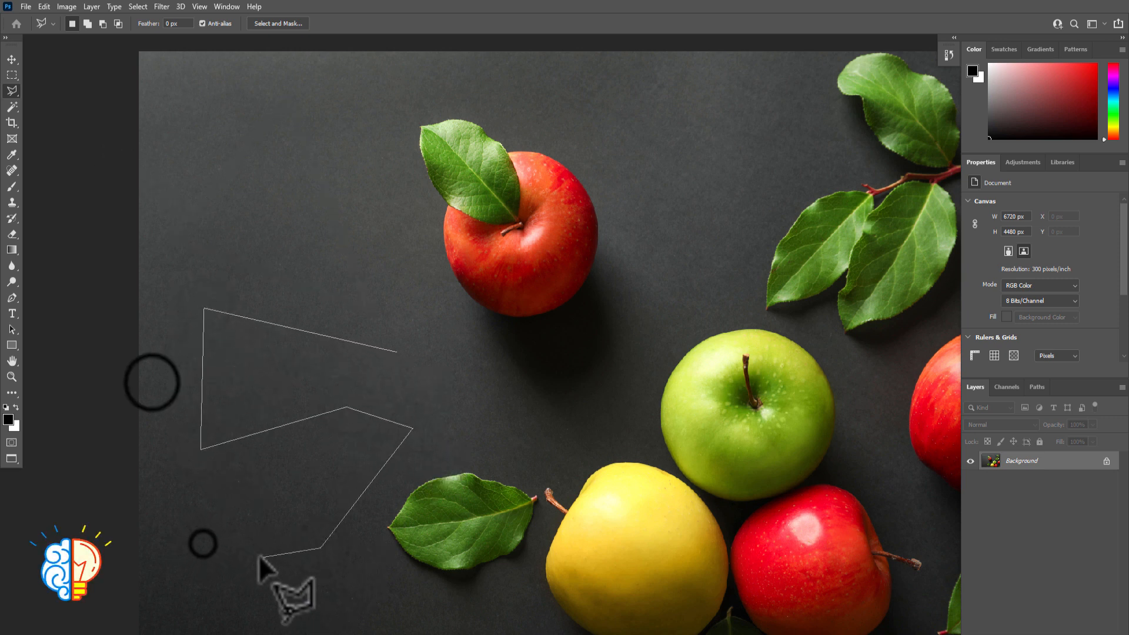
left_click(260, 557)
left_click(203, 544)
left_click(152, 382)
left_click(172, 236)
left_click(313, 246)
left_click(434, 325)
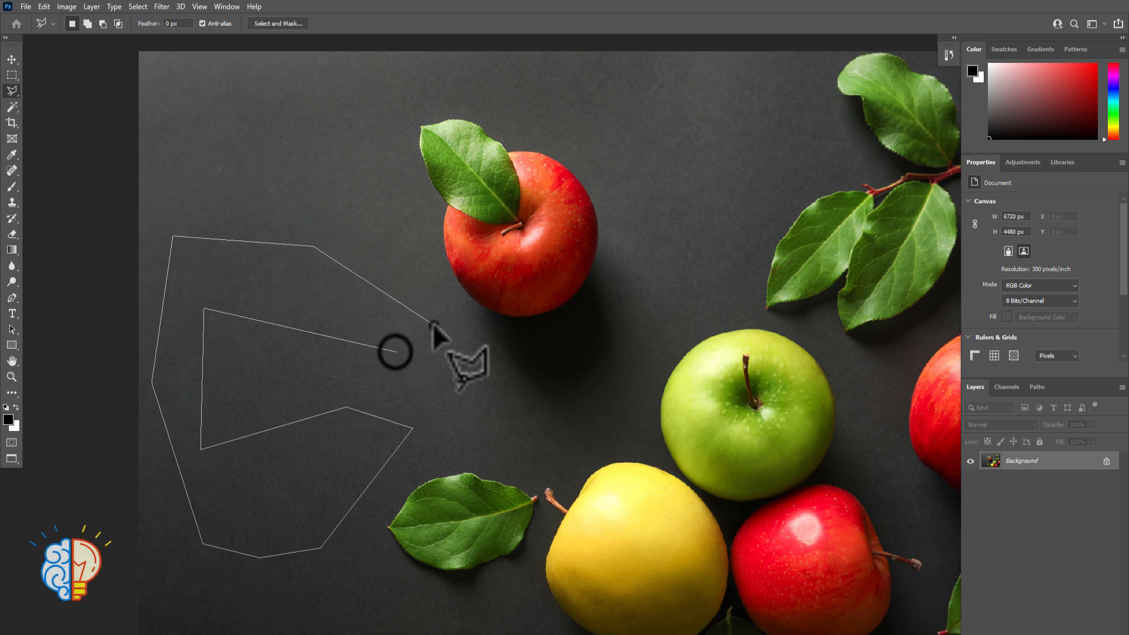
left_click(395, 353)
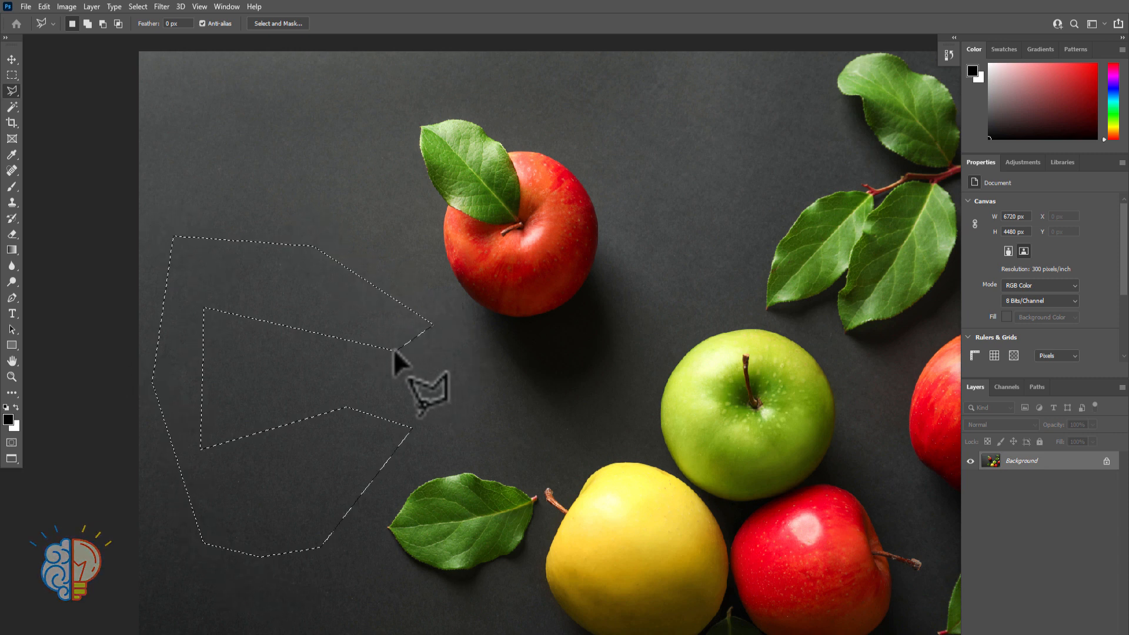
Draw a four-cornered selection left of the upper apple's leaf, closing it automatically from the fourth corner
left_click(204, 92)
left_click(361, 169)
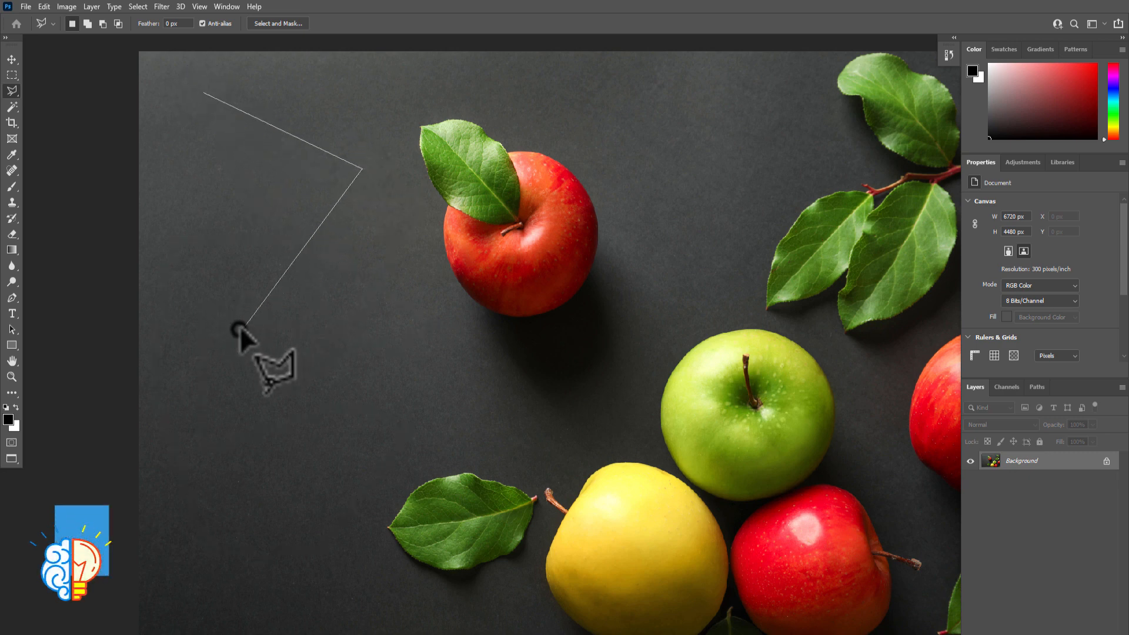
left_click(238, 329)
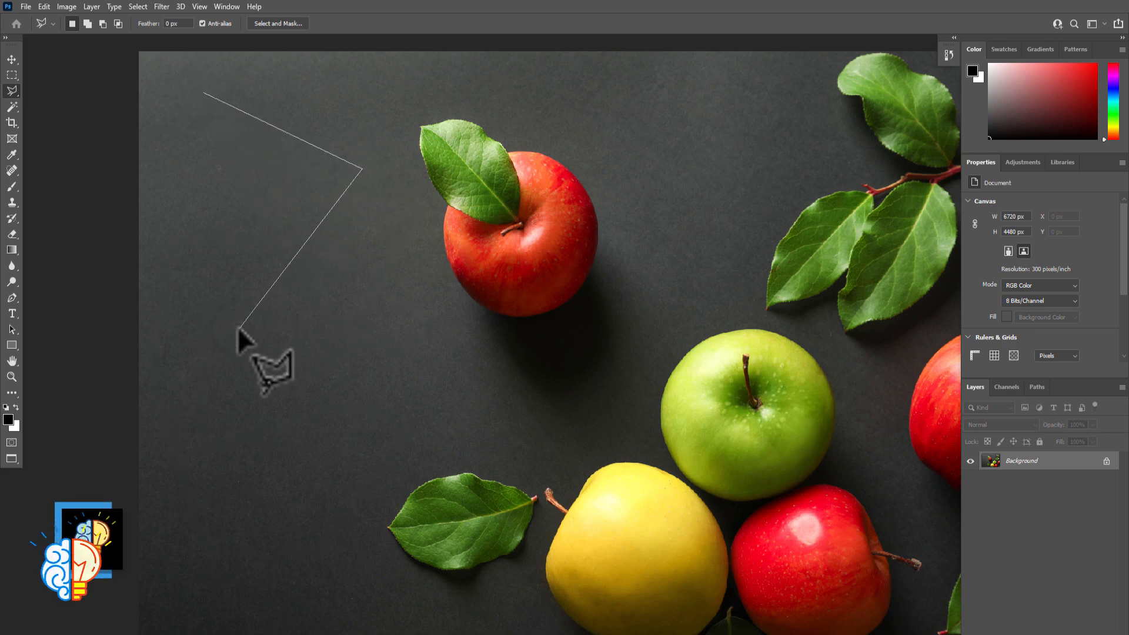
double_click(163, 264)
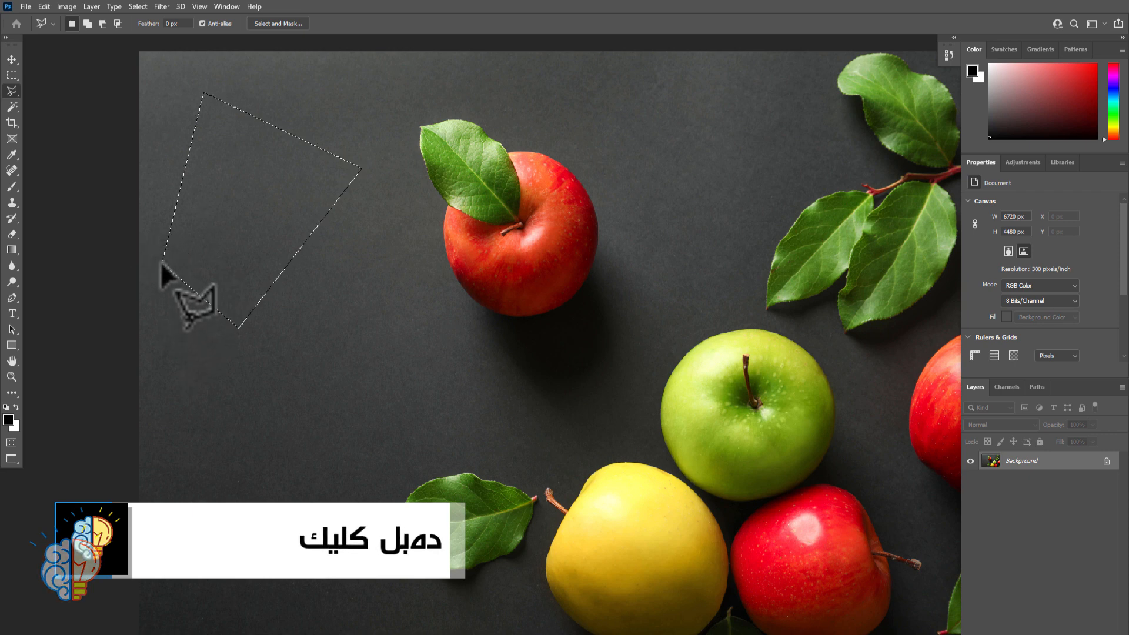
Enclose the upper red apple and its leaf in a loose six-cornered polygonal selection
double_click(382, 241)
left_click(497, 375)
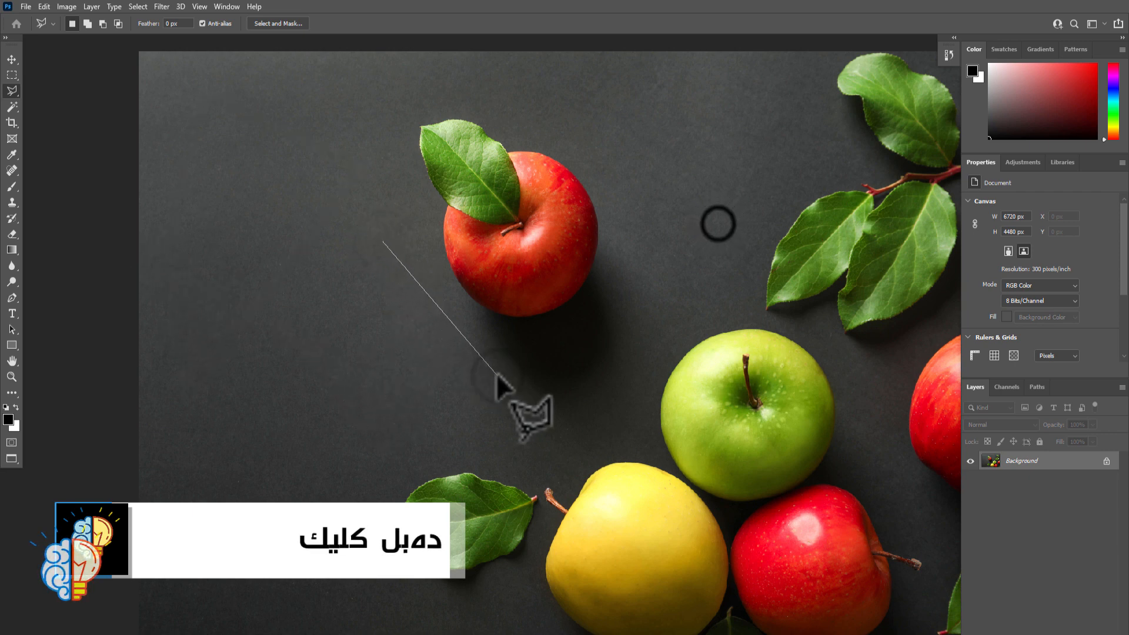
left_click(718, 224)
left_click(564, 114)
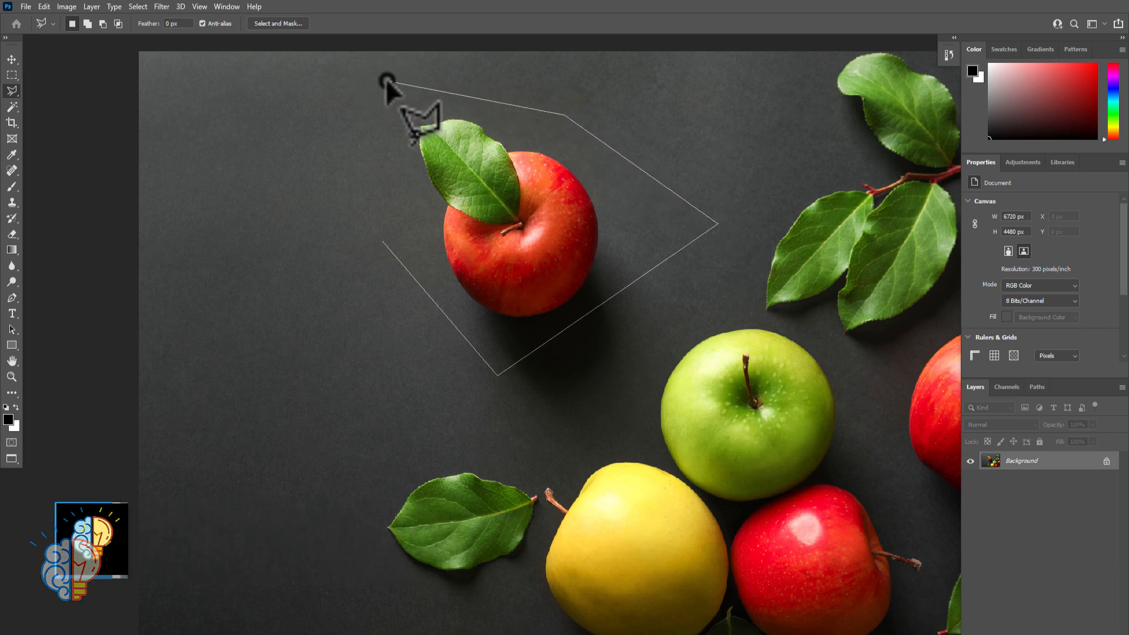
left_click(387, 81)
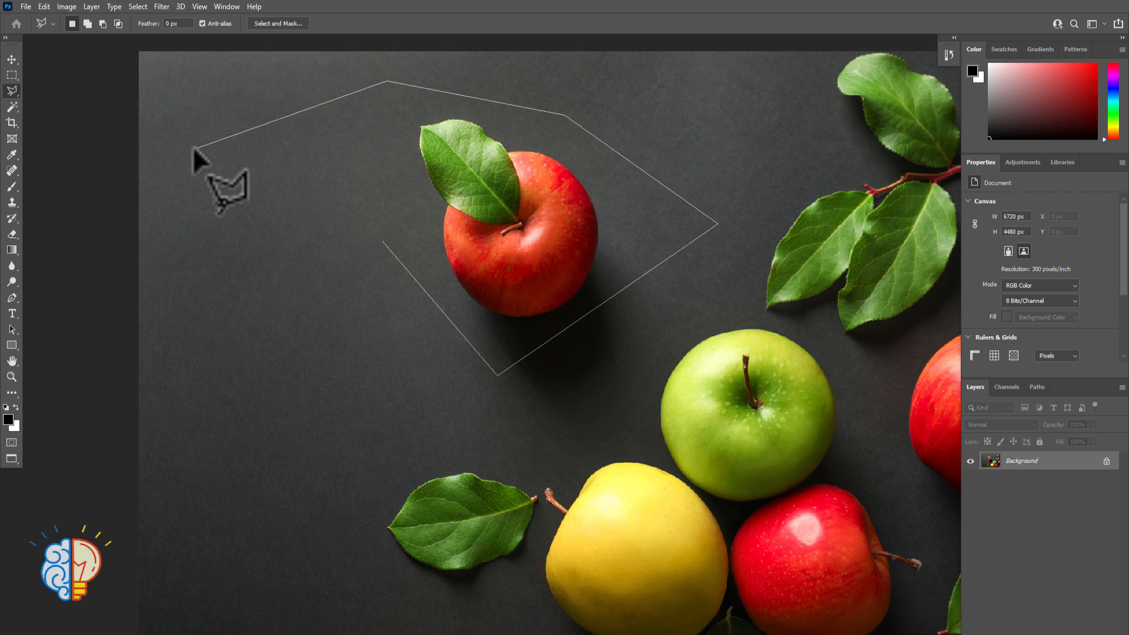
left_click(204, 122)
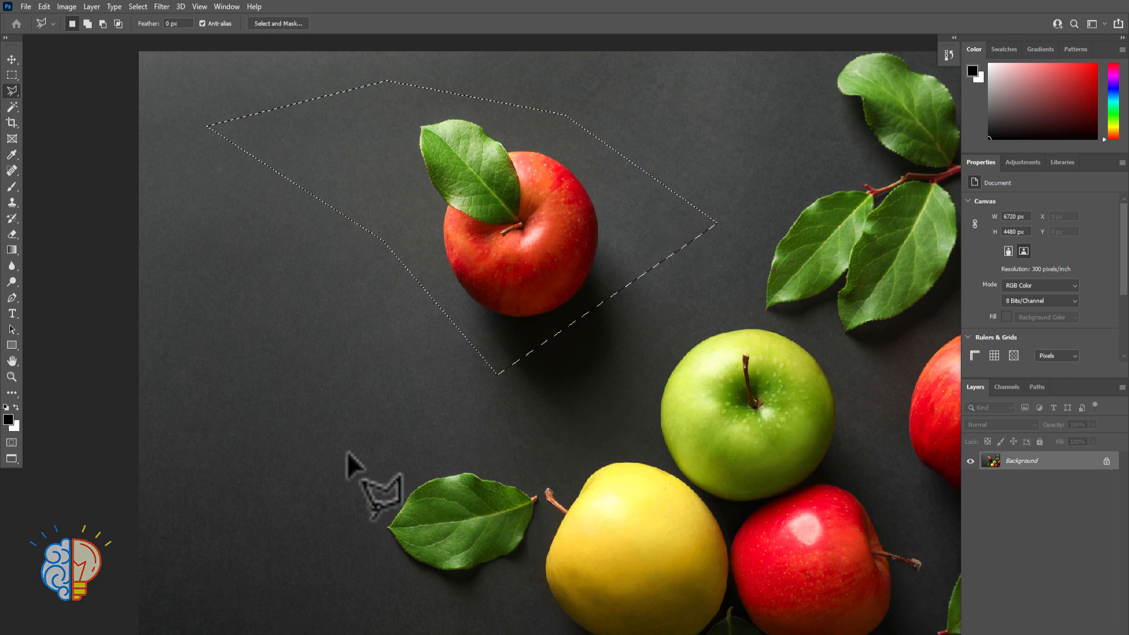
Draw a wedge-shaped selection from the background to the bottom of the upper red apple, closing it automatically at the fourth corner
left_click(228, 323)
left_click(507, 307)
left_click(281, 468)
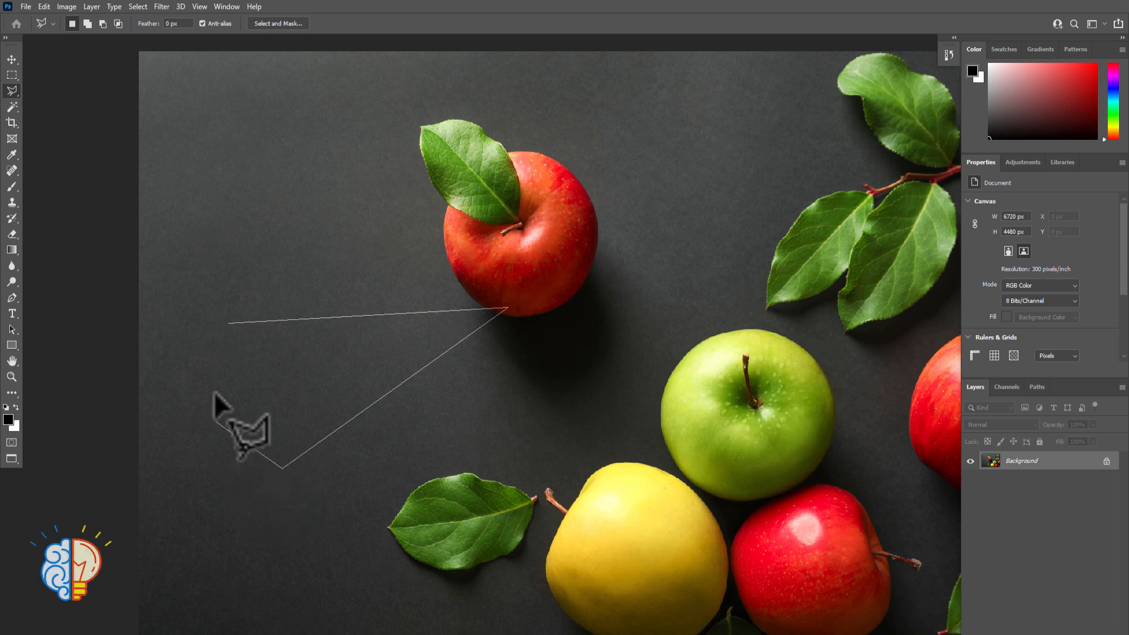
double_click(231, 487)
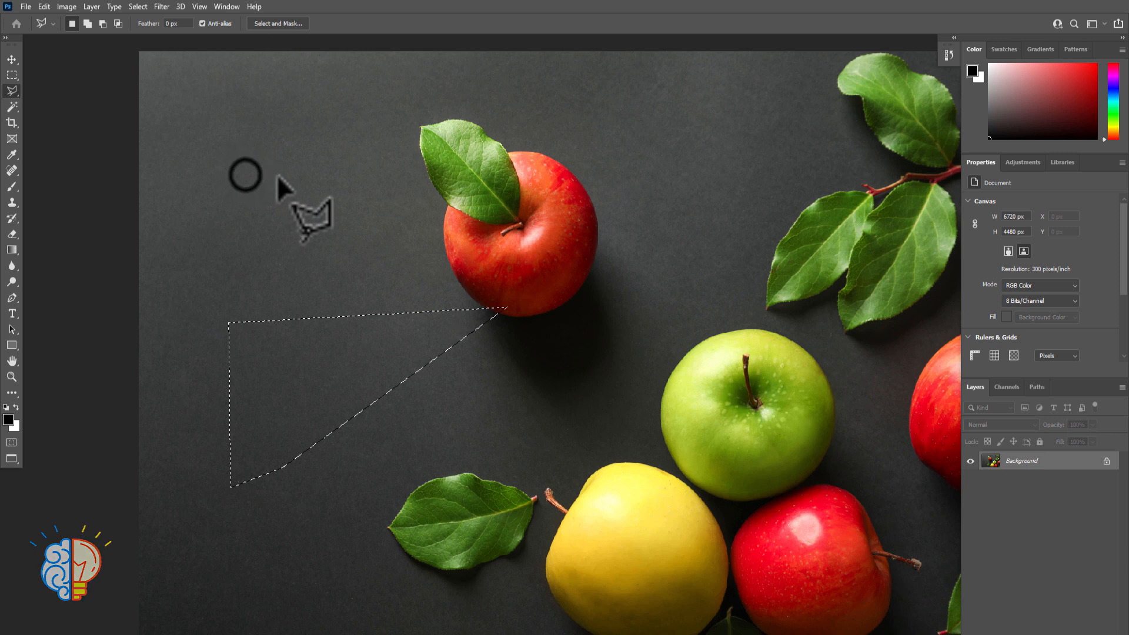
Try to close a polygonal selection after only two points left of the upper apple, and dismiss the warning
left_click(245, 174)
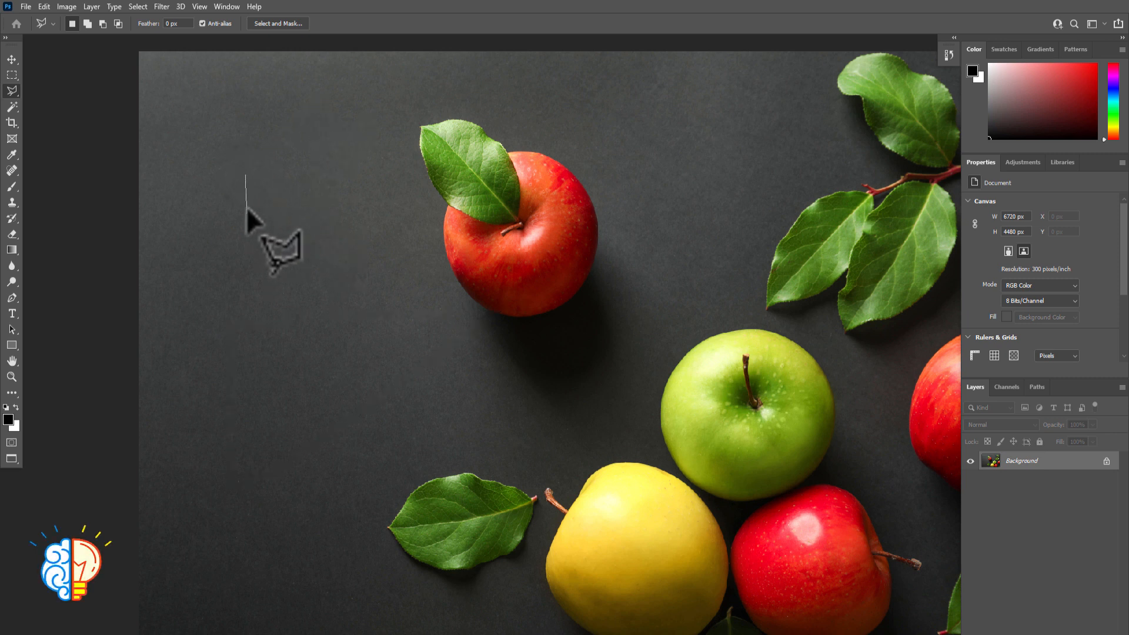
left_click(282, 145)
double_click(279, 144)
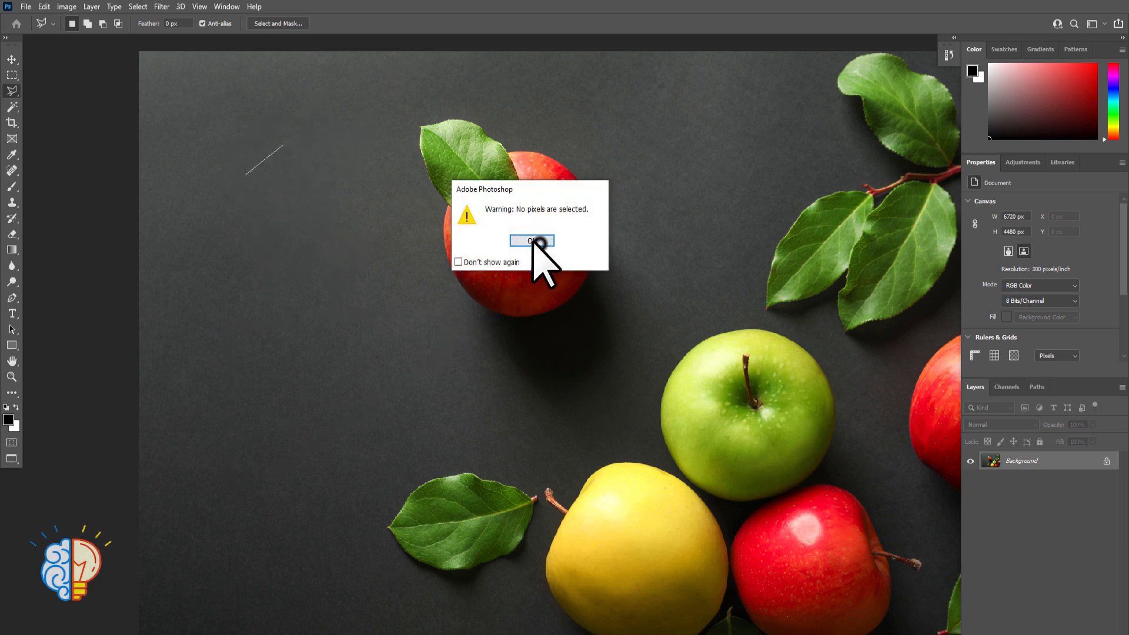
left_click(536, 245)
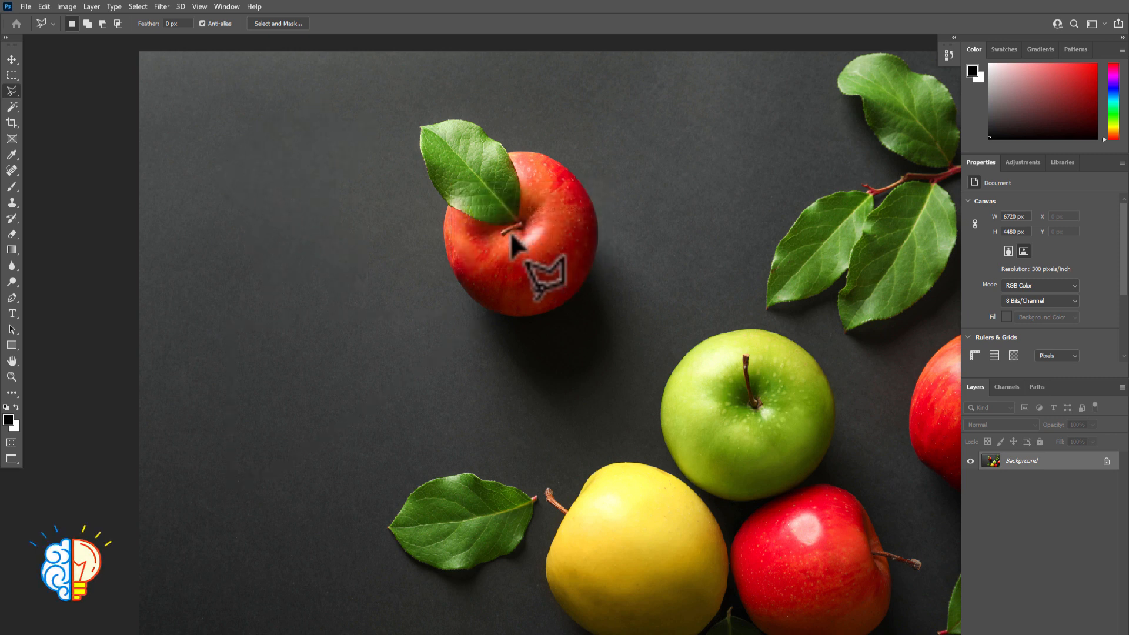
Enclose the upper red apple in a four-cornered polygonal selection with constrained horizontal and vertical edges plus a slanted closing edge, and deselect it
left_click(374, 96)
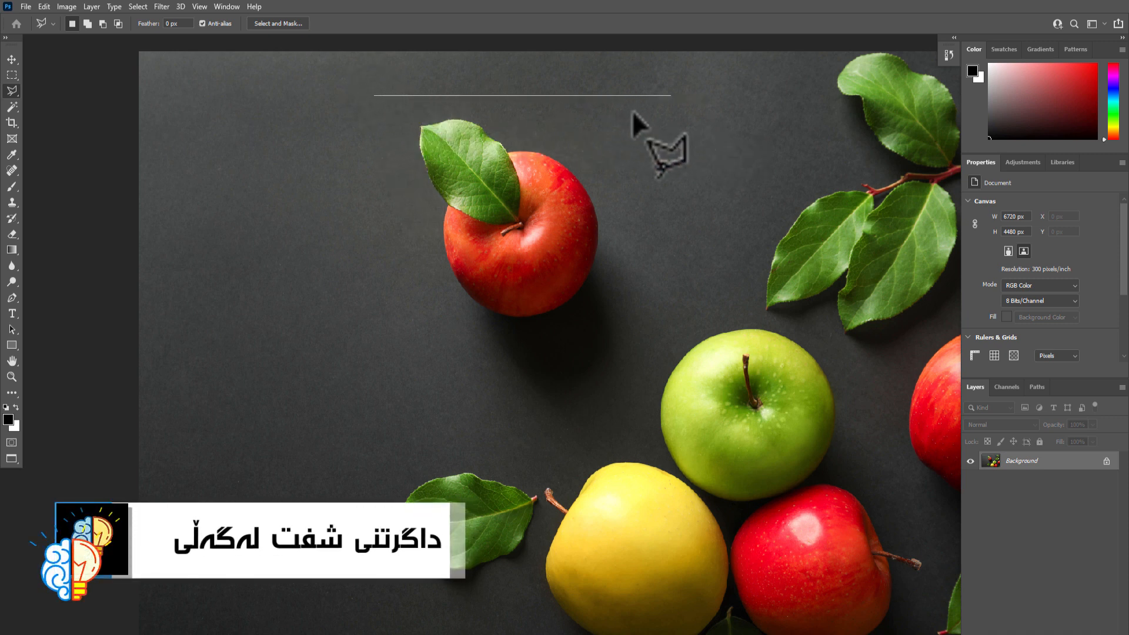
left_click(682, 97)
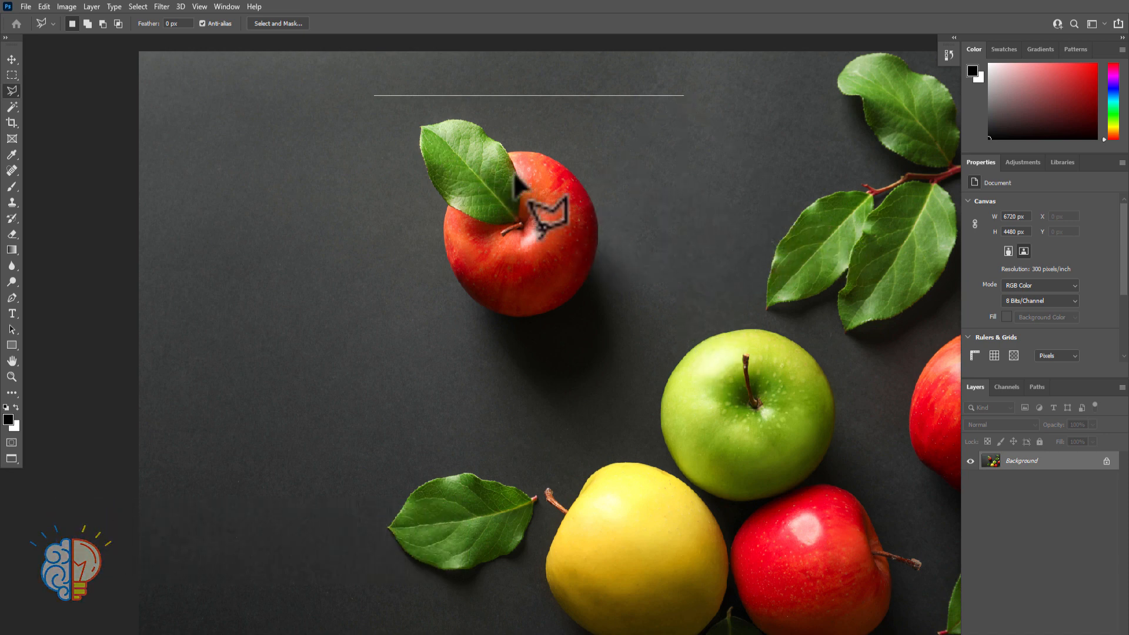
left_click(683, 188, "shift")
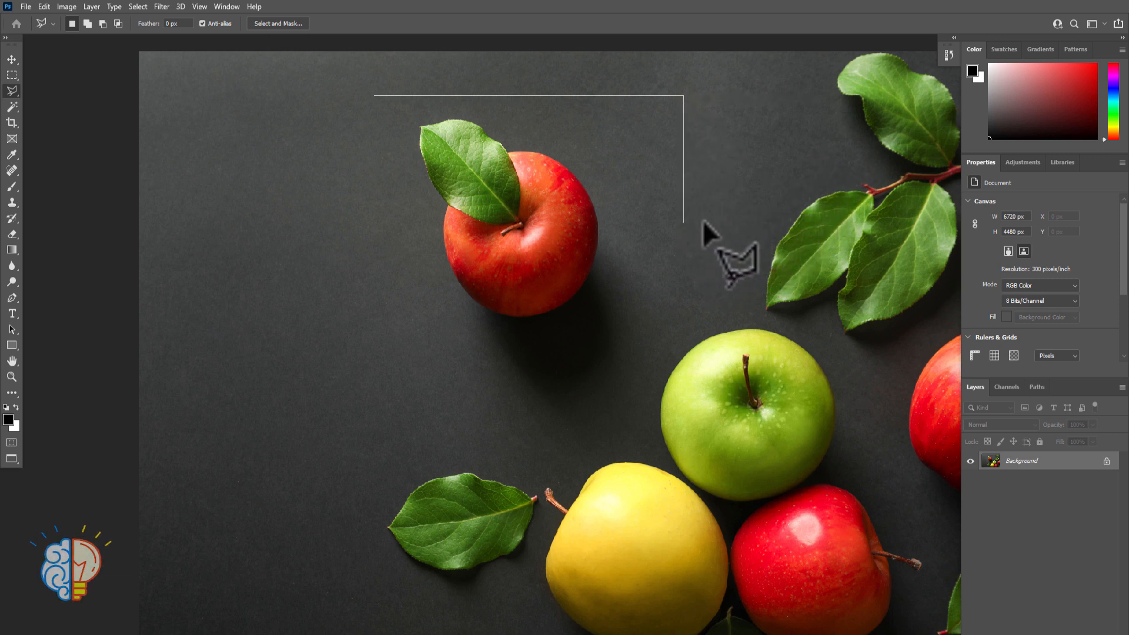
left_click(684, 331, "shift")
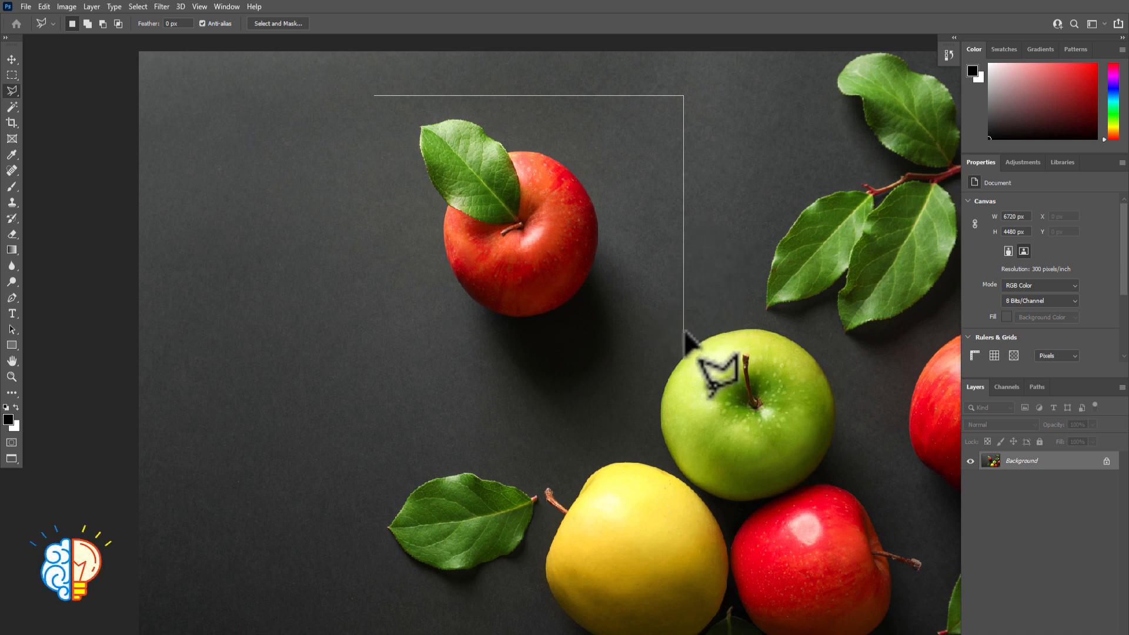
left_click(326, 327, "shift")
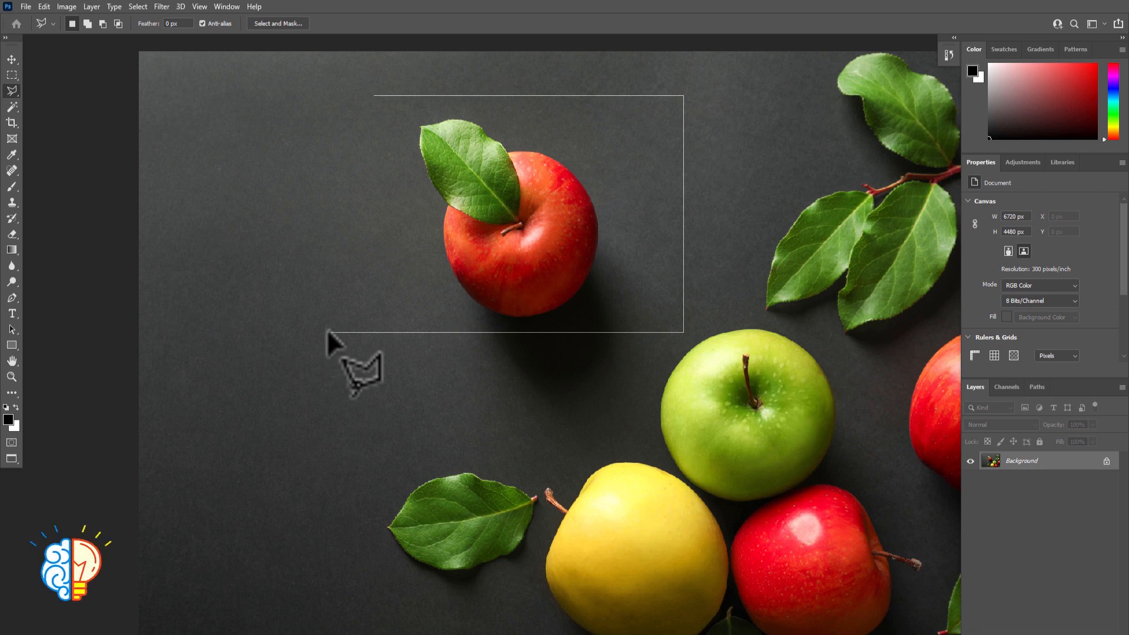
left_click(374, 95)
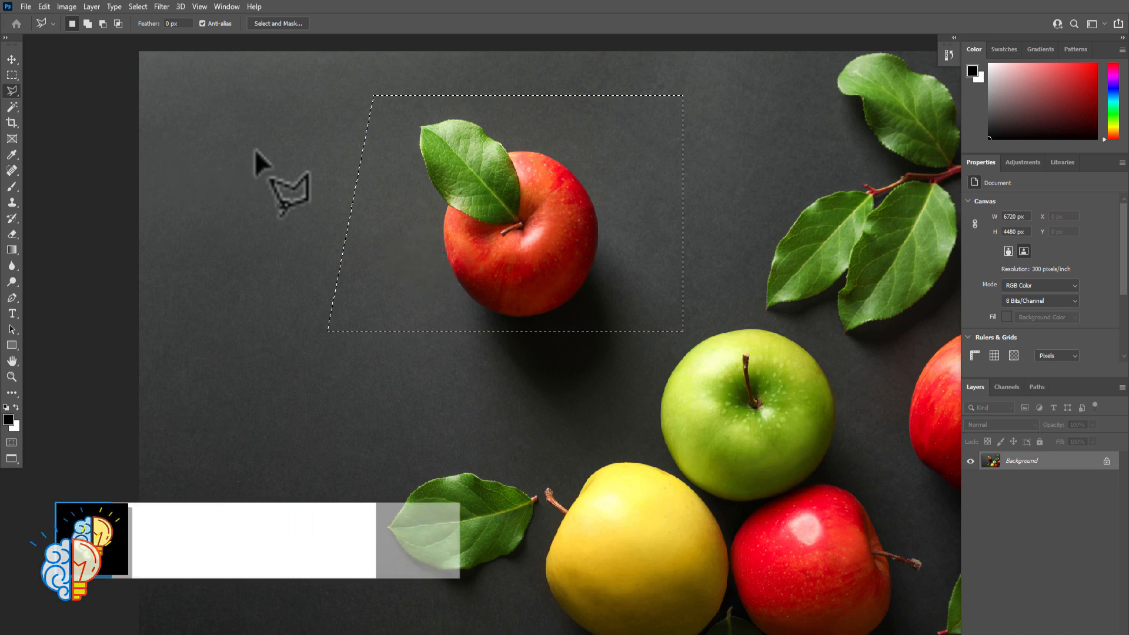
key("ctrl+d")
Start a polygonal selection at the pointed tip of the leaf beside the yellow apple, placing the first points along its upper edge
key("ctrl+plus")
key("ctrl+plus")
key("ctrl+plus")
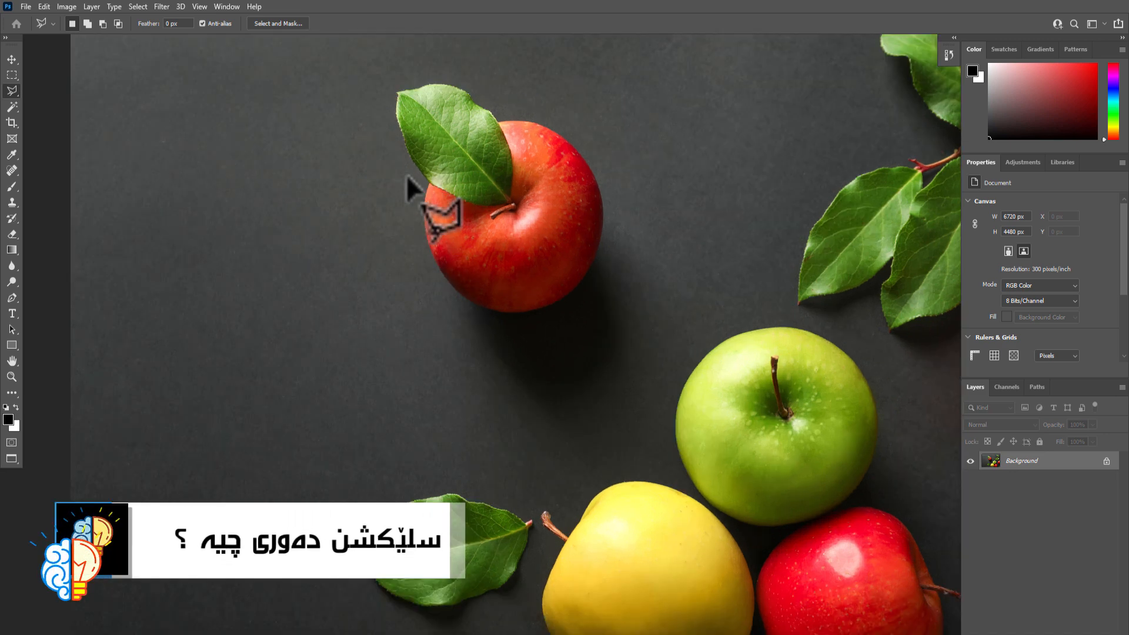
left_click_drag(425, 505, 456, 96)
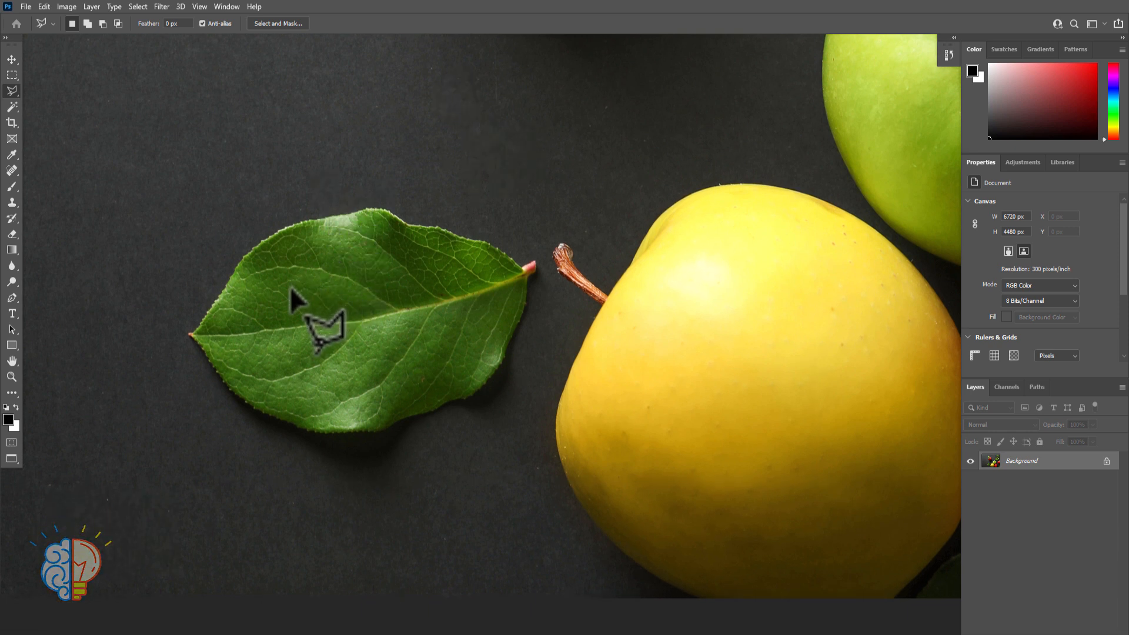
key("ctrl+plus")
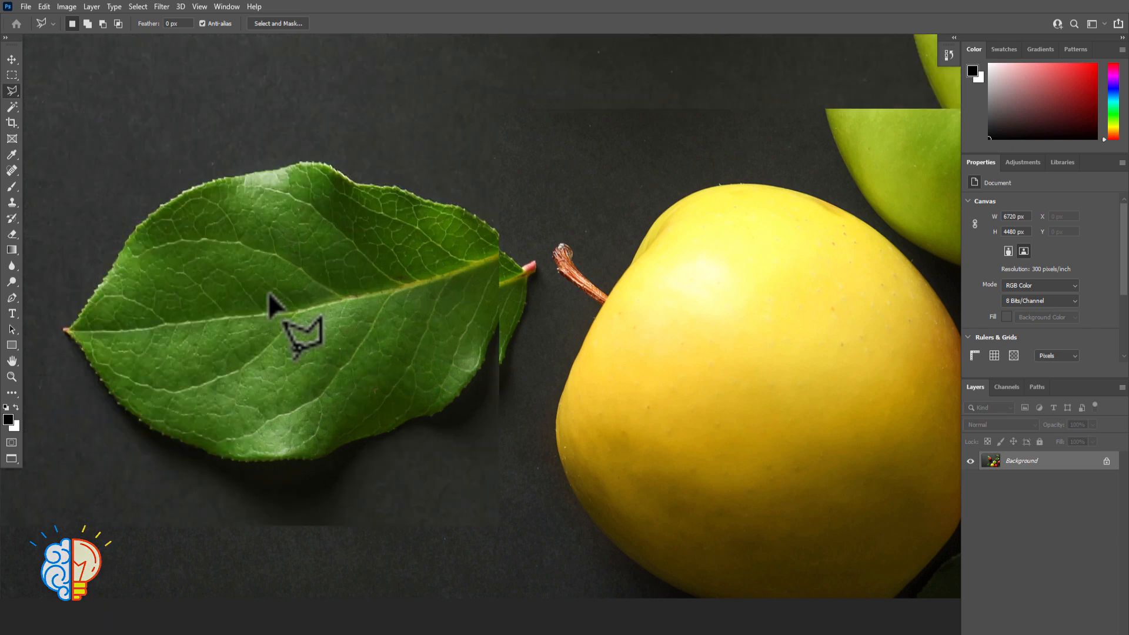
key("ctrl+plus")
left_click_drag(406, 259, 469, 234)
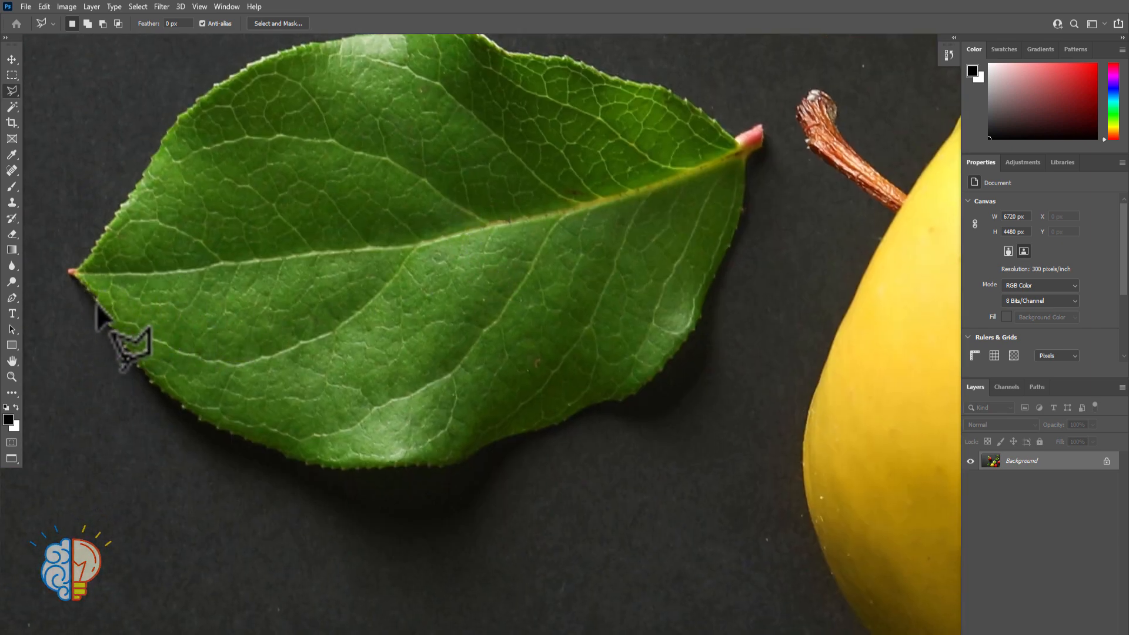
left_click(69, 271)
left_click(71, 270)
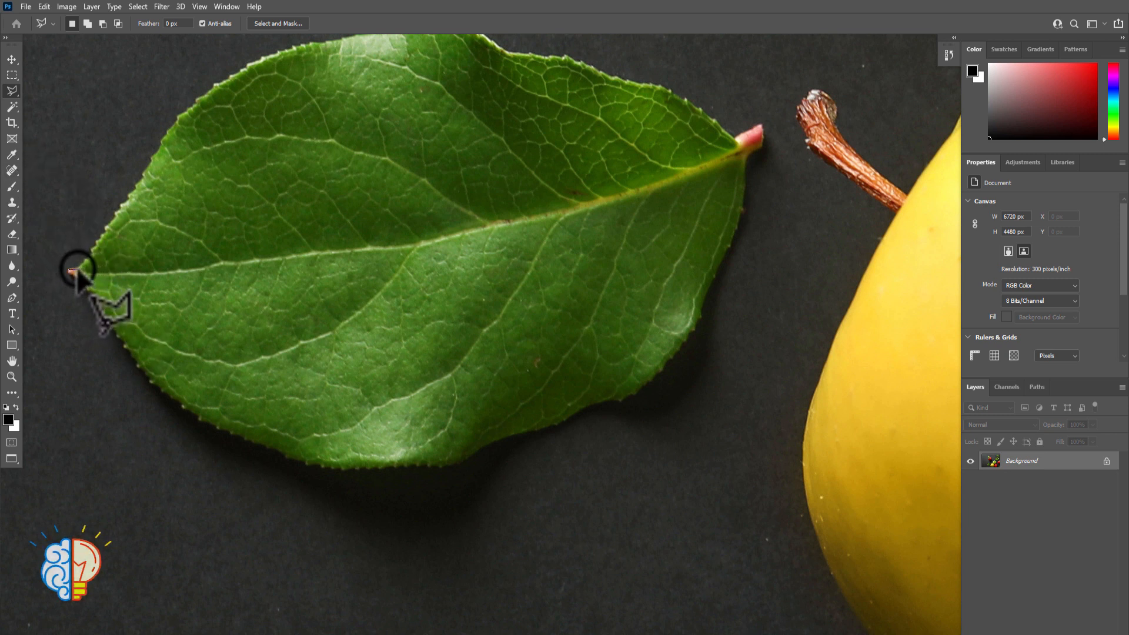
left_click(85, 259)
left_click(88, 257)
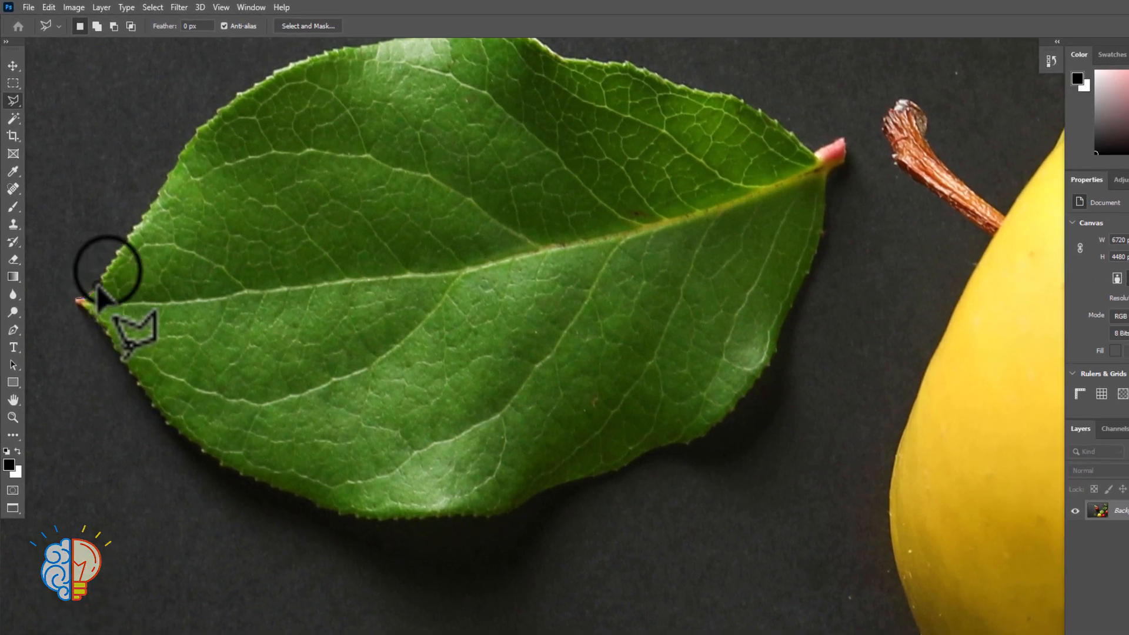
left_click(108, 272)
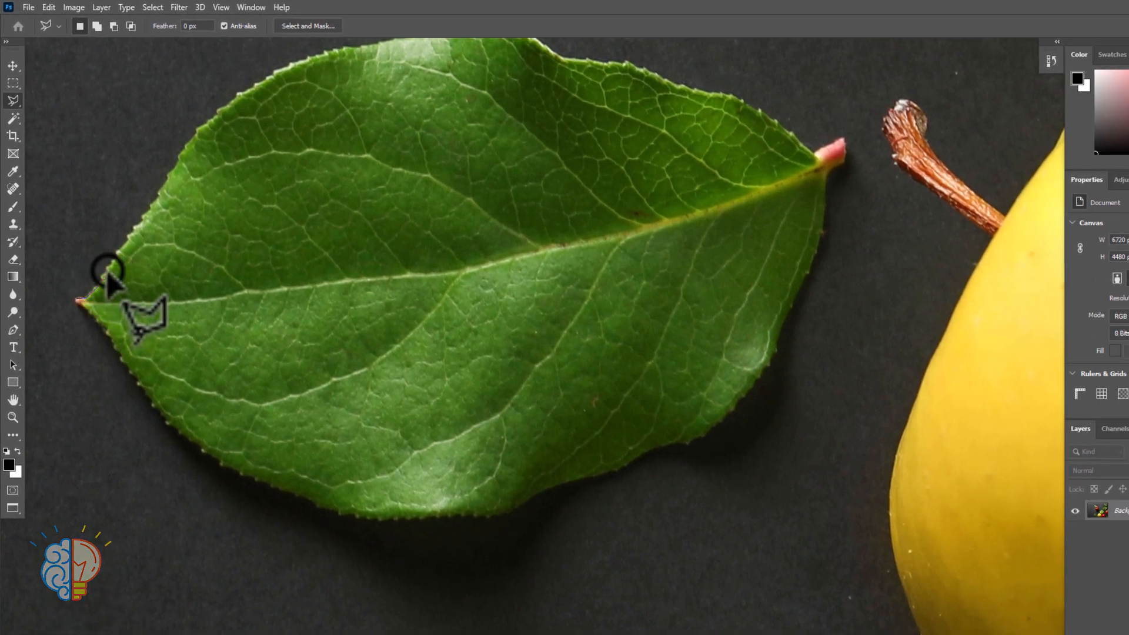
Place three stray anchor points across the leaf's interior and remove them from the unfinished outline
scroll(107, 272, "up", 3)
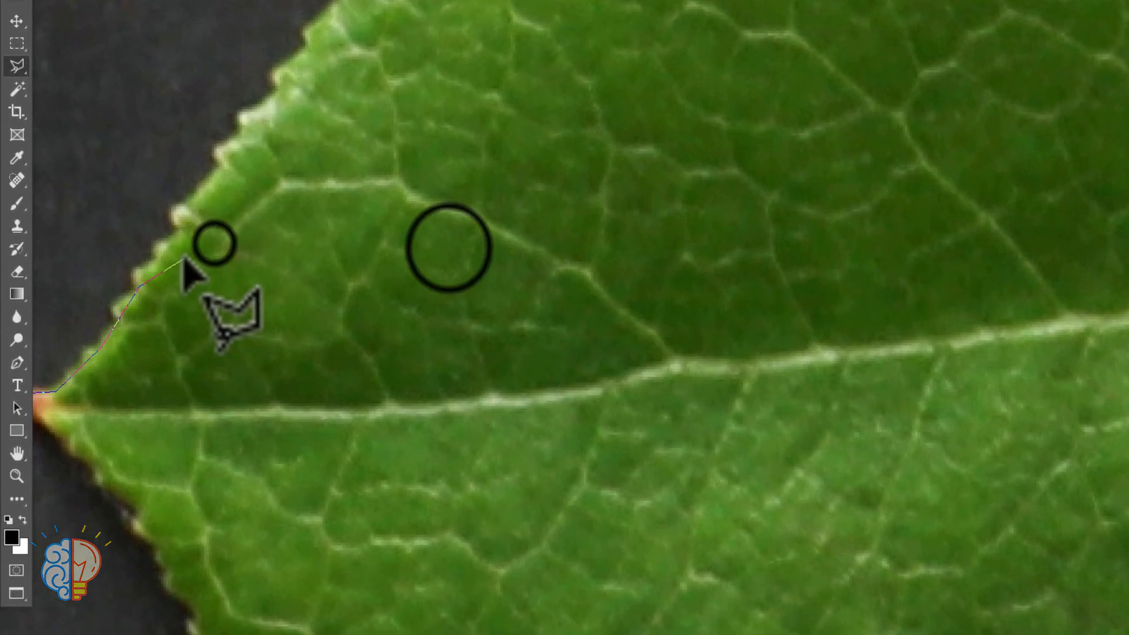
left_click(215, 243)
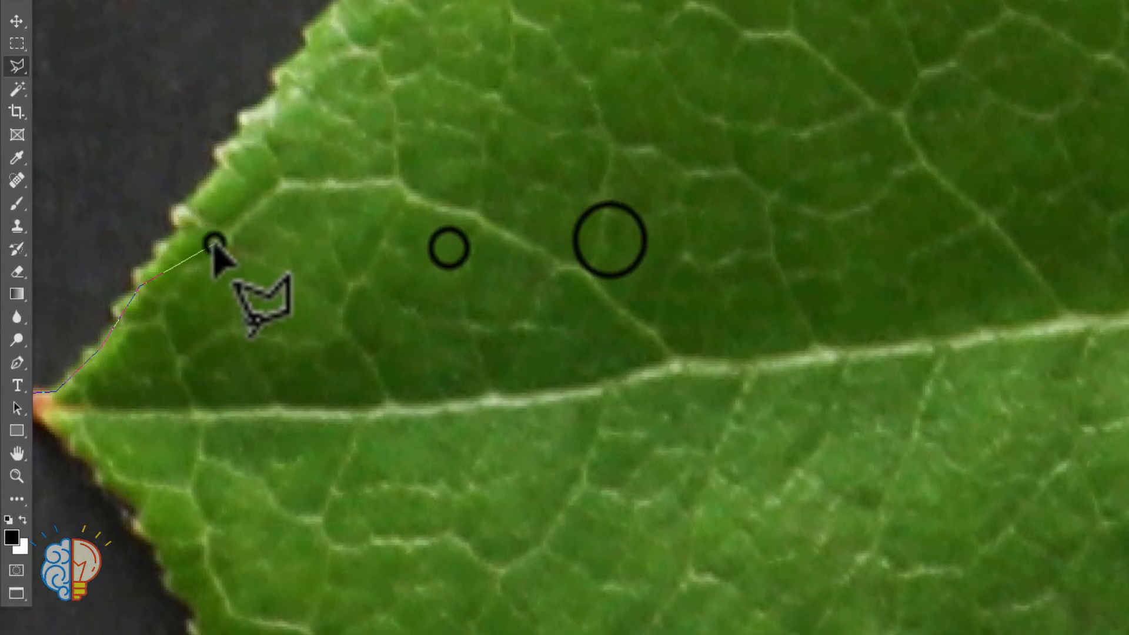
left_click(448, 246)
left_click(609, 240)
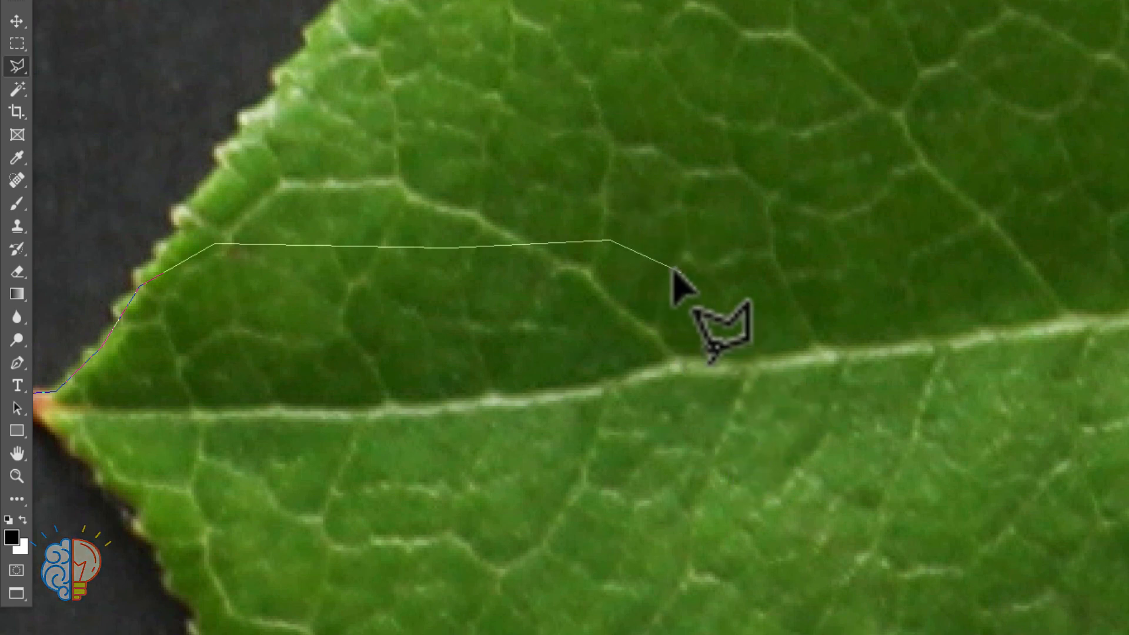
key("BackSpace")
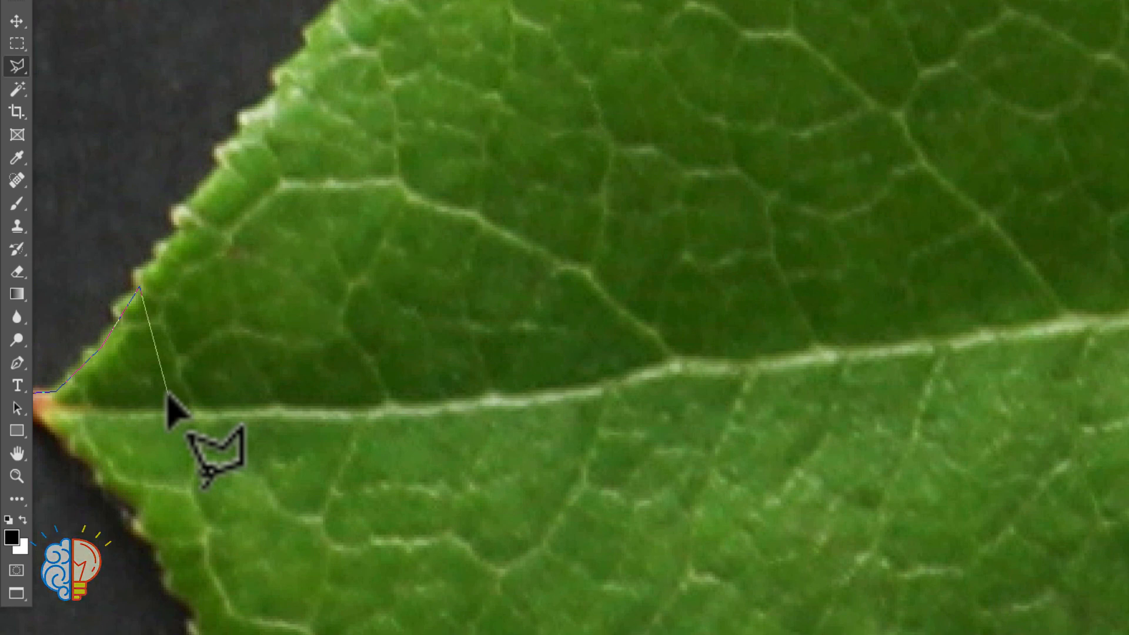
Add three more stray points running down across the leaf's central vein, and delete them one by one
left_click(660, 230)
left_click(823, 389)
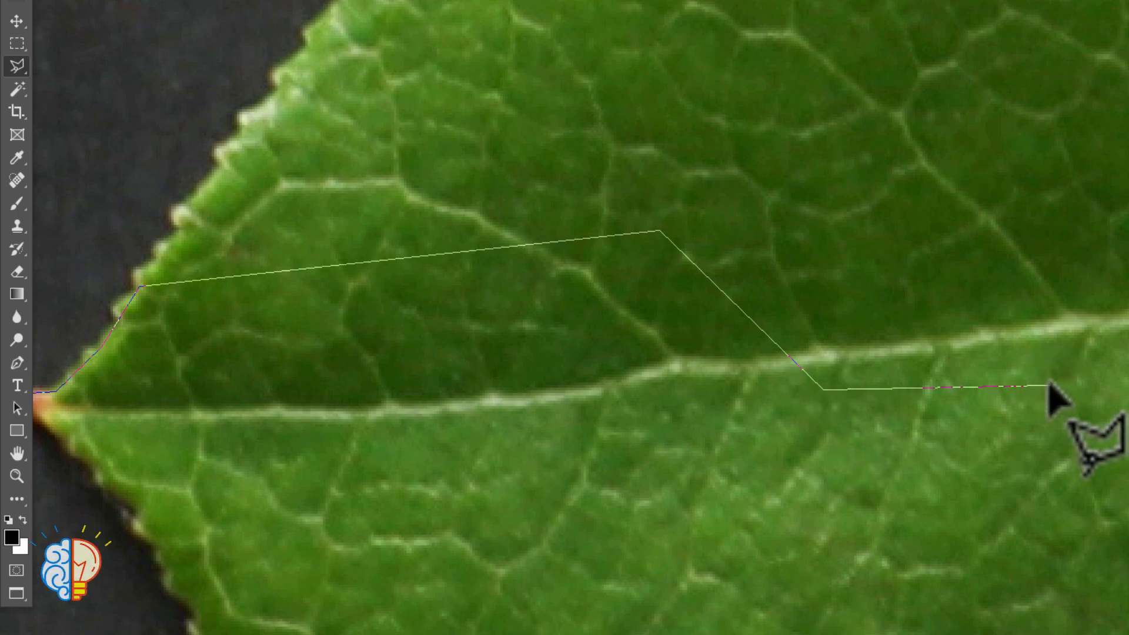
left_click(1050, 385)
key("Delete")
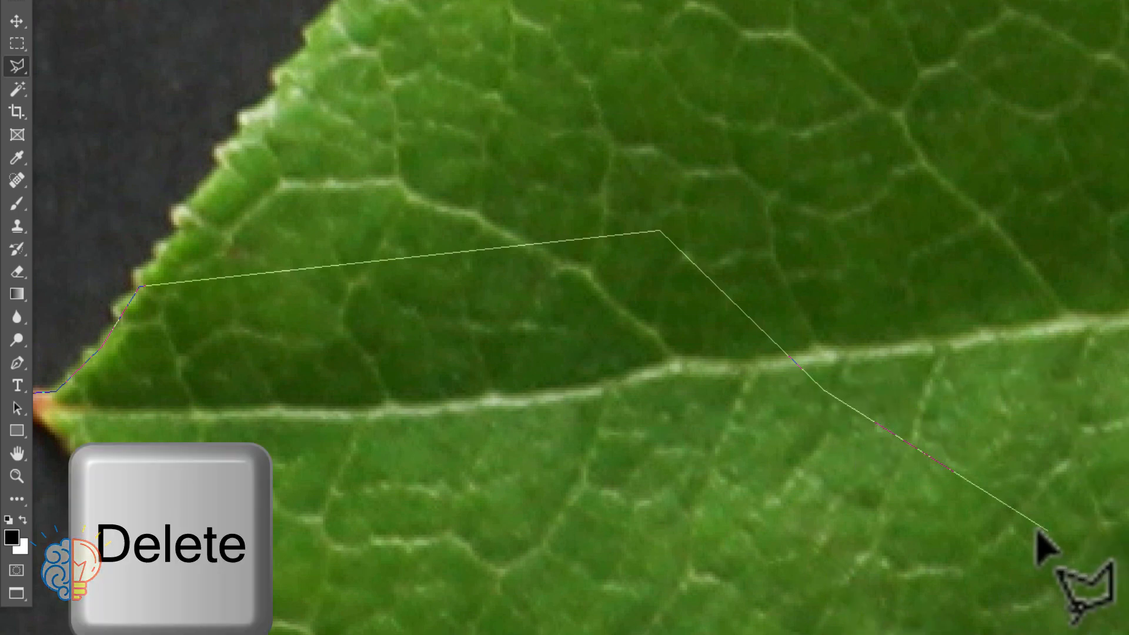
key("Delete")
Delete the earlier edge points back to the leaf tip, and retrace the first stretch of the upper edge with closely spaced points
key("Delete")
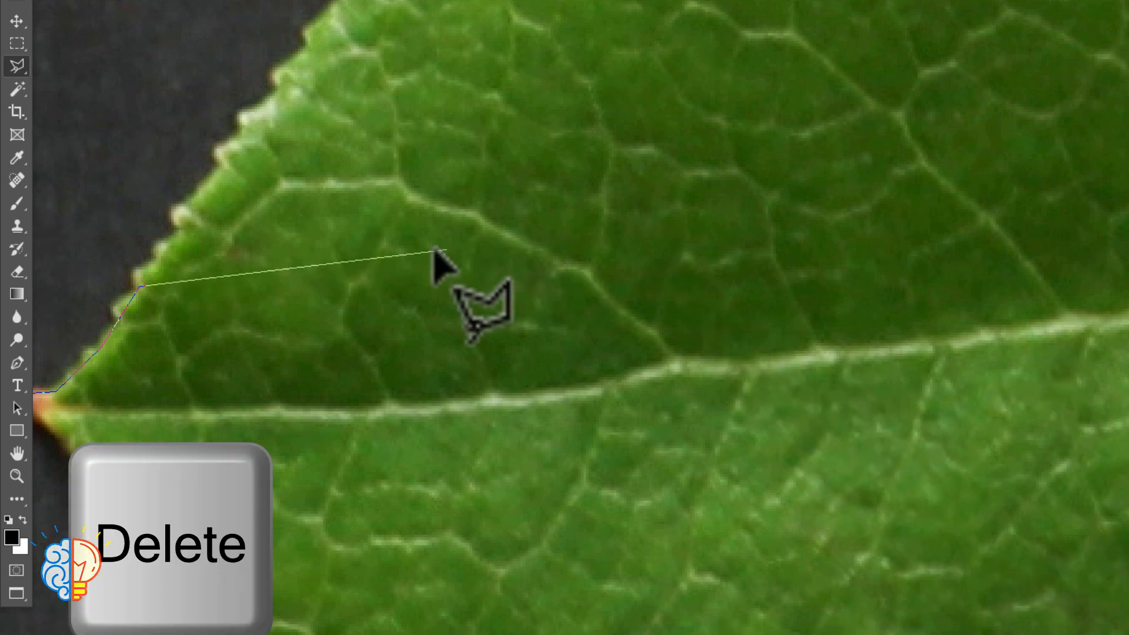
key("Delete")
key("Delete")
key("Delete")
left_click(59, 391)
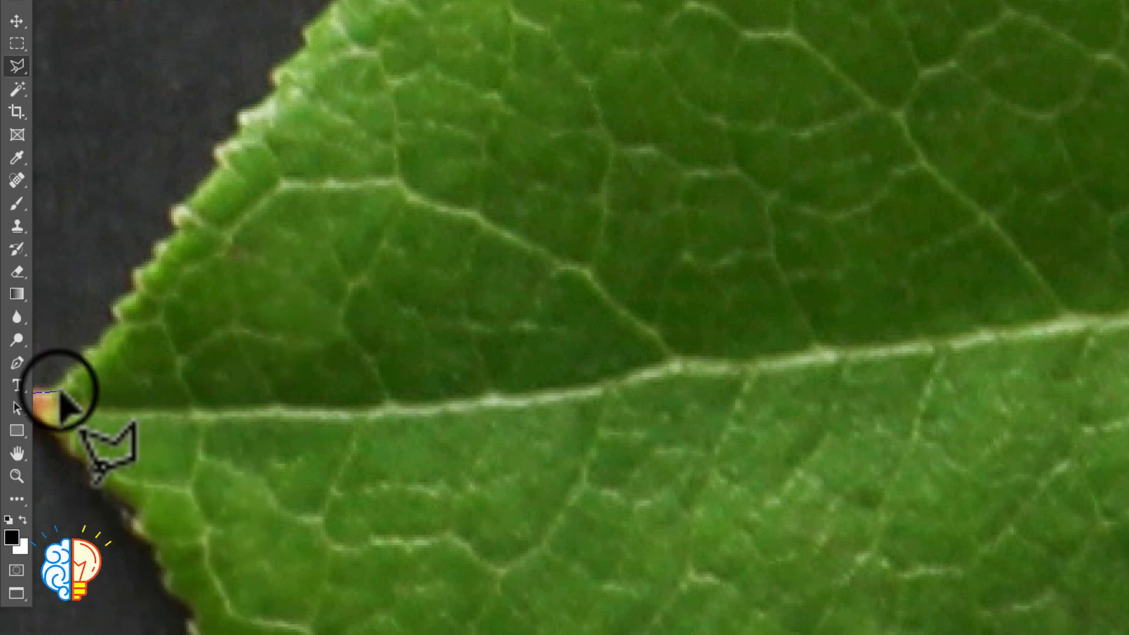
left_click(68, 379)
left_click(77, 370)
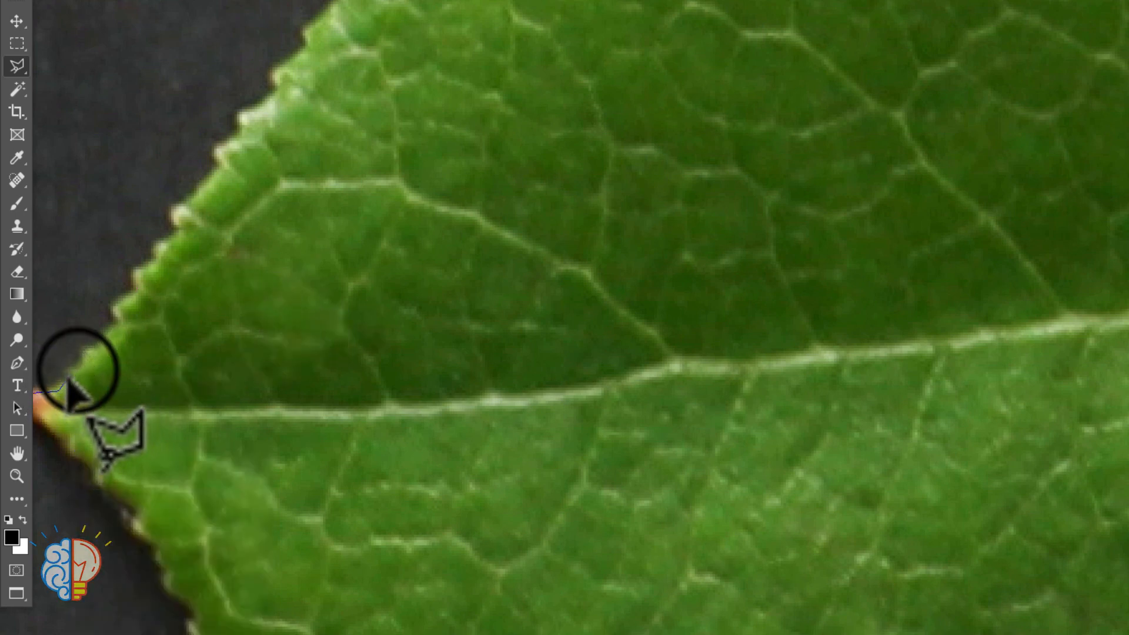
left_click(86, 361)
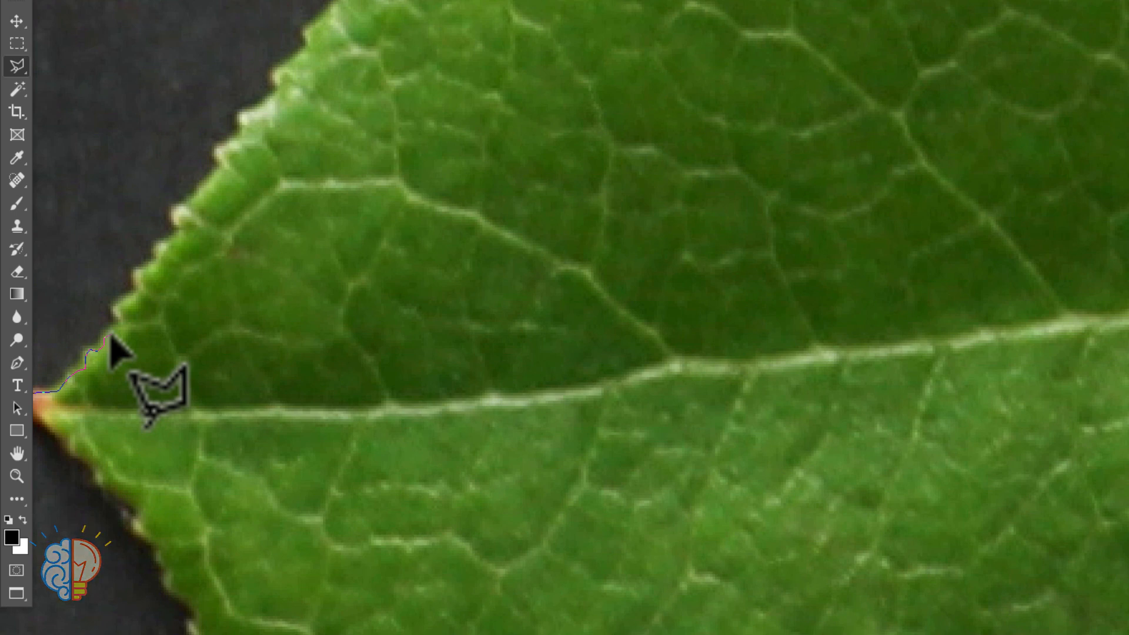
Trace the leaf's upper edge closely from the reddish tip past the small lower serrations to just below the first pale tooth
key("ctrl+plus")
key("ctrl+plus")
key("ctrl+plus")
key("ctrl+plus")
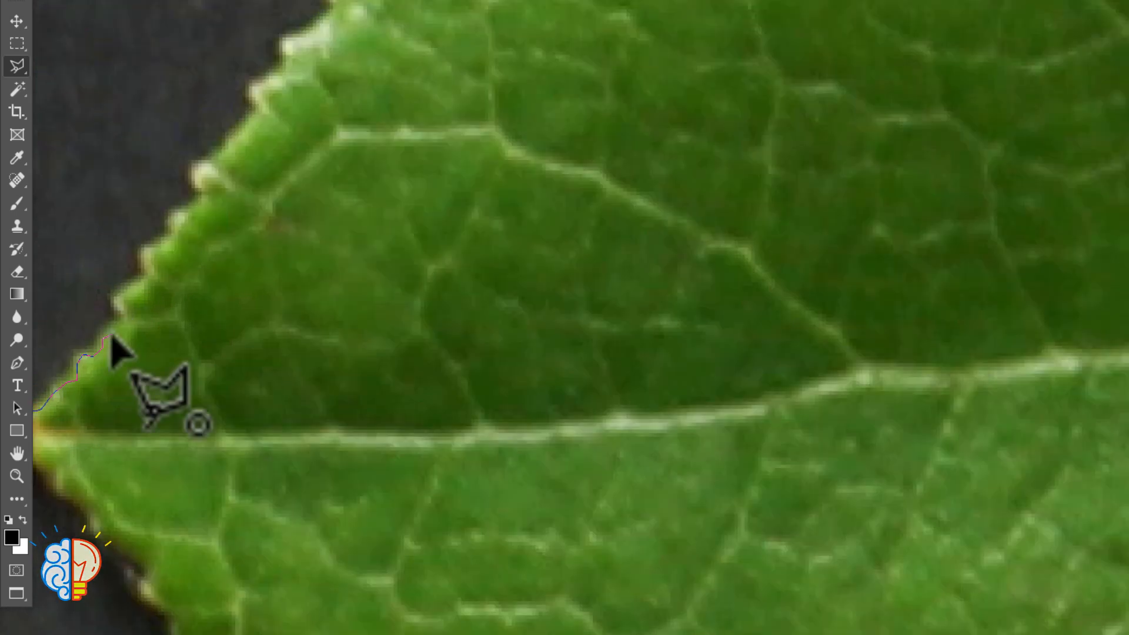
key("space")
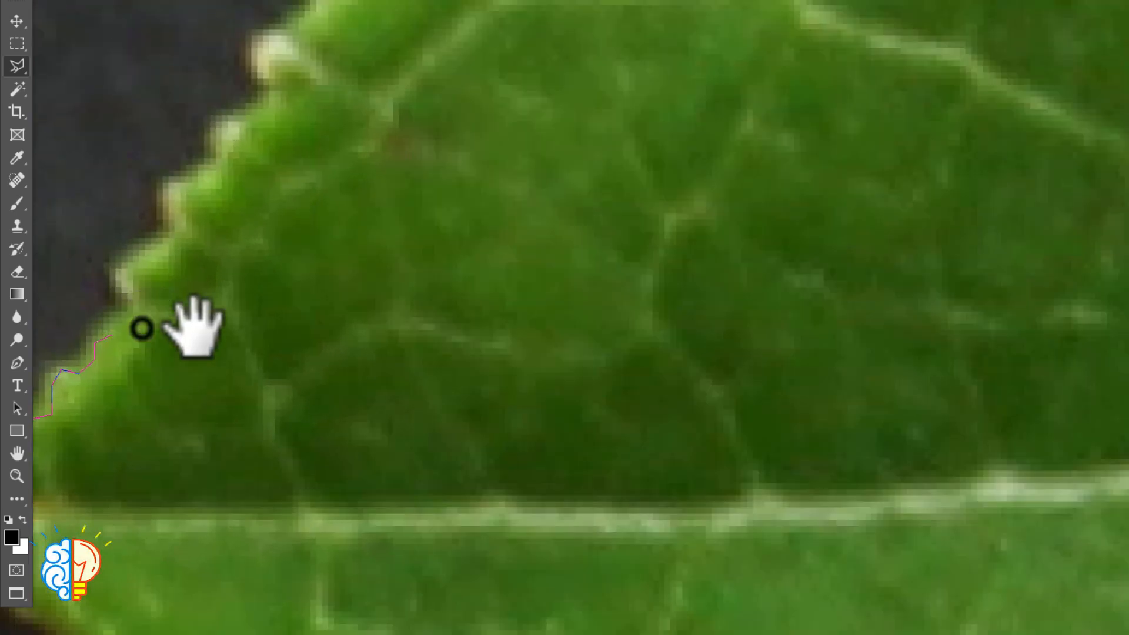
left_click_drag(189, 325, 505, 323)
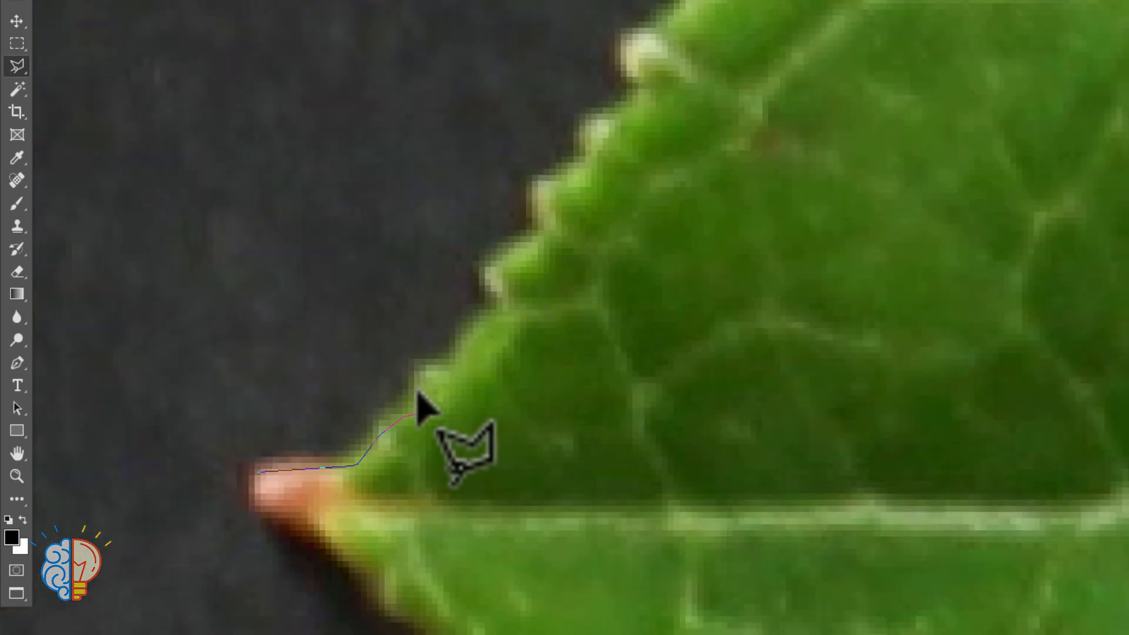
left_click(378, 425)
left_click(388, 411)
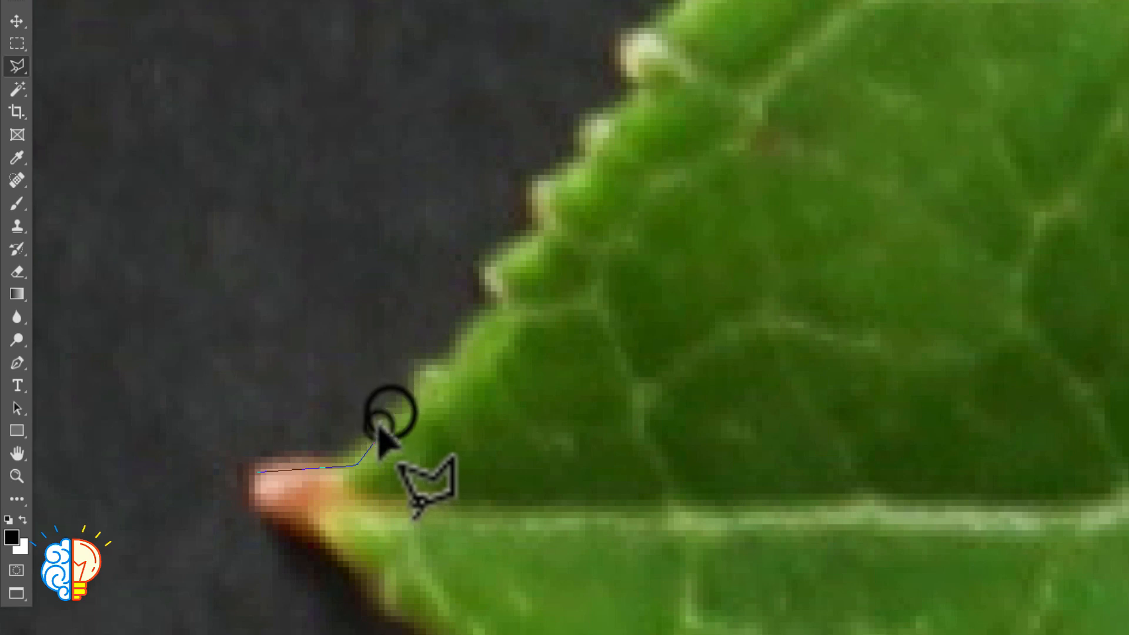
left_click(407, 413)
left_click(407, 413)
left_click(415, 385)
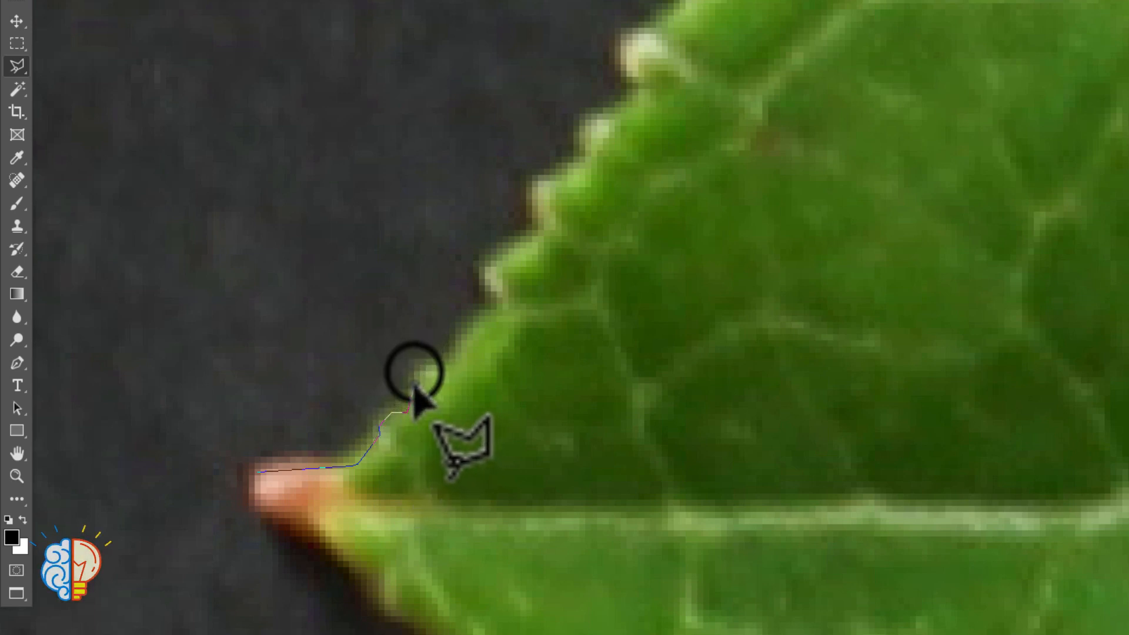
left_click(414, 372)
left_click(424, 371)
left_click(448, 373)
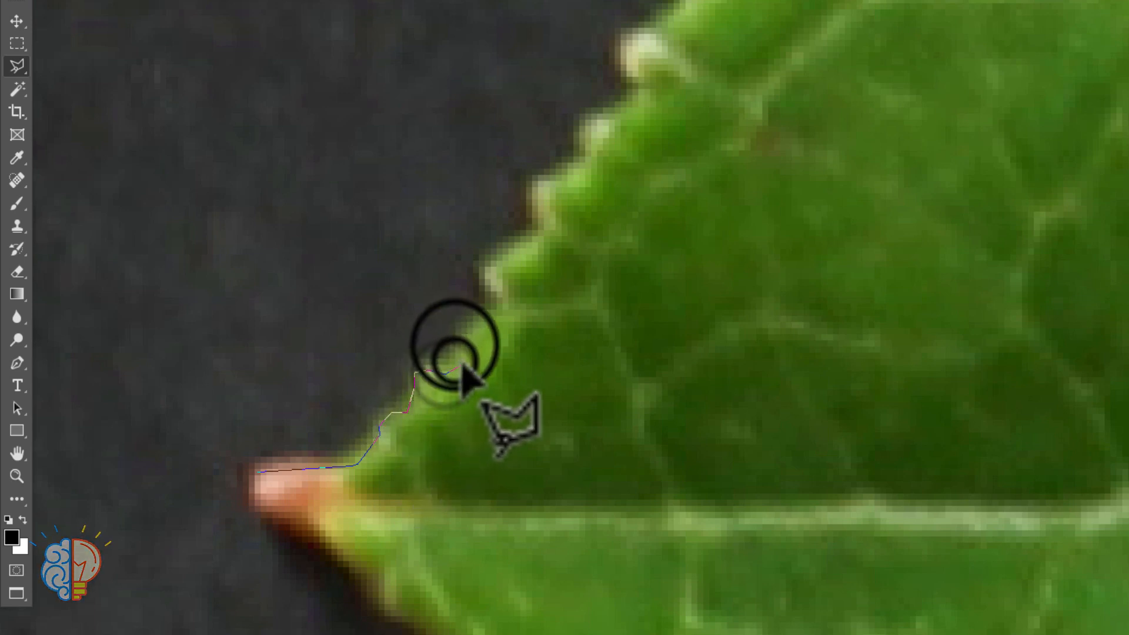
left_click(454, 345)
left_click(473, 328)
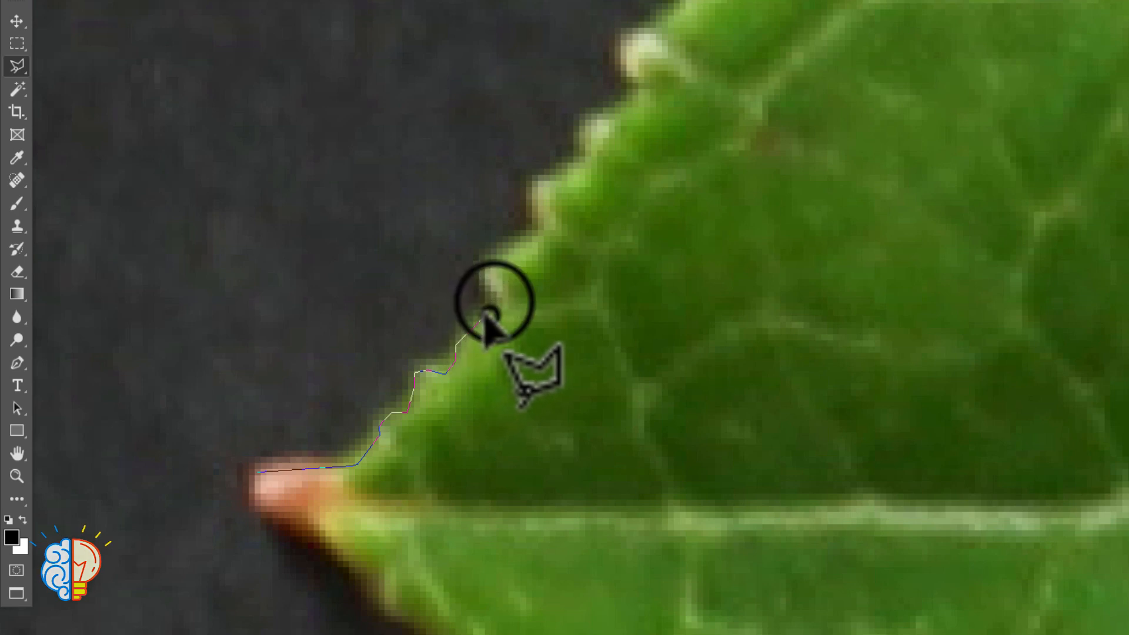
Trace the leaf's upper edge with closely spaced points around the first pale tooth to the base of the second
left_click(484, 318)
left_click(493, 300)
left_click(484, 281)
left_click(484, 267)
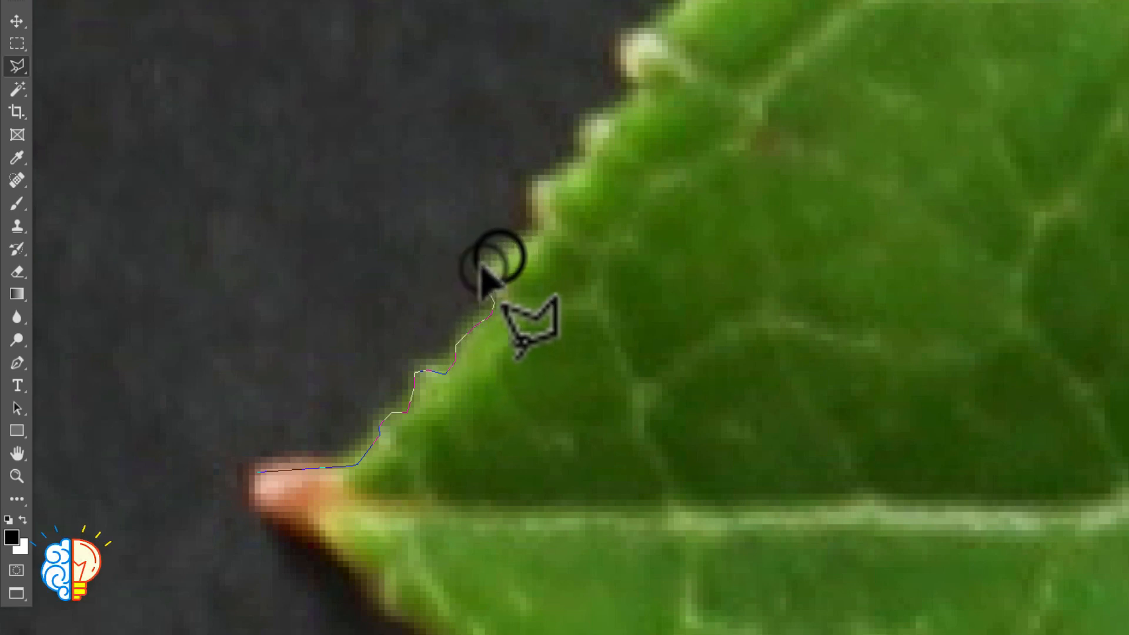
left_click(495, 261)
left_click(531, 237)
left_click(537, 221)
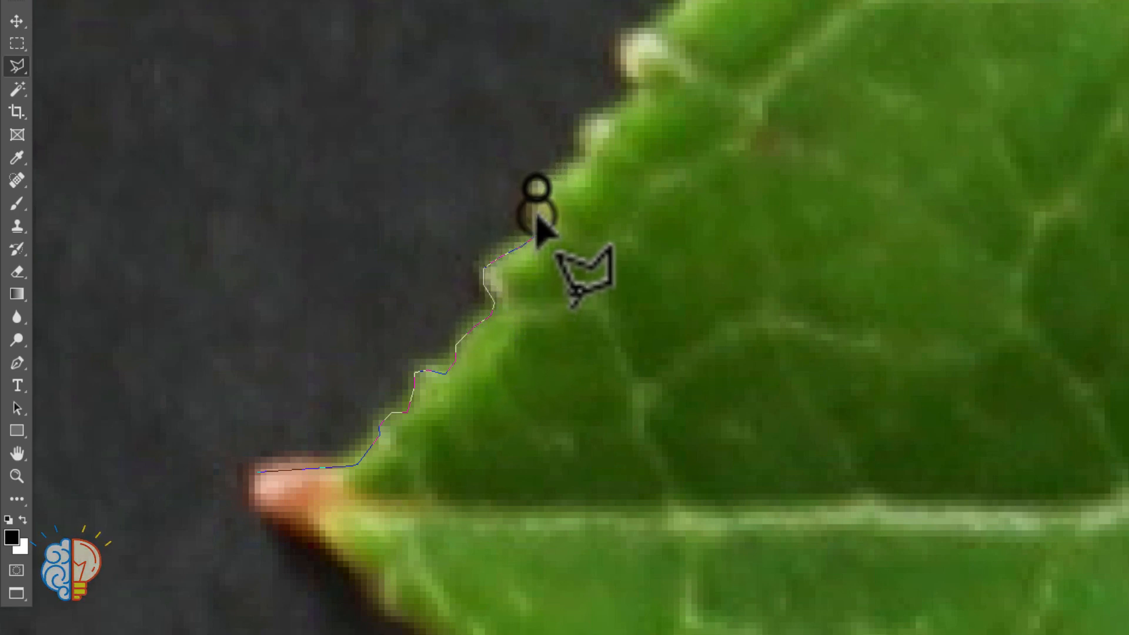
Continue the outline closely over the second and third pale teeth to just below the larger whitish tooth
left_click(536, 187)
left_click(546, 179)
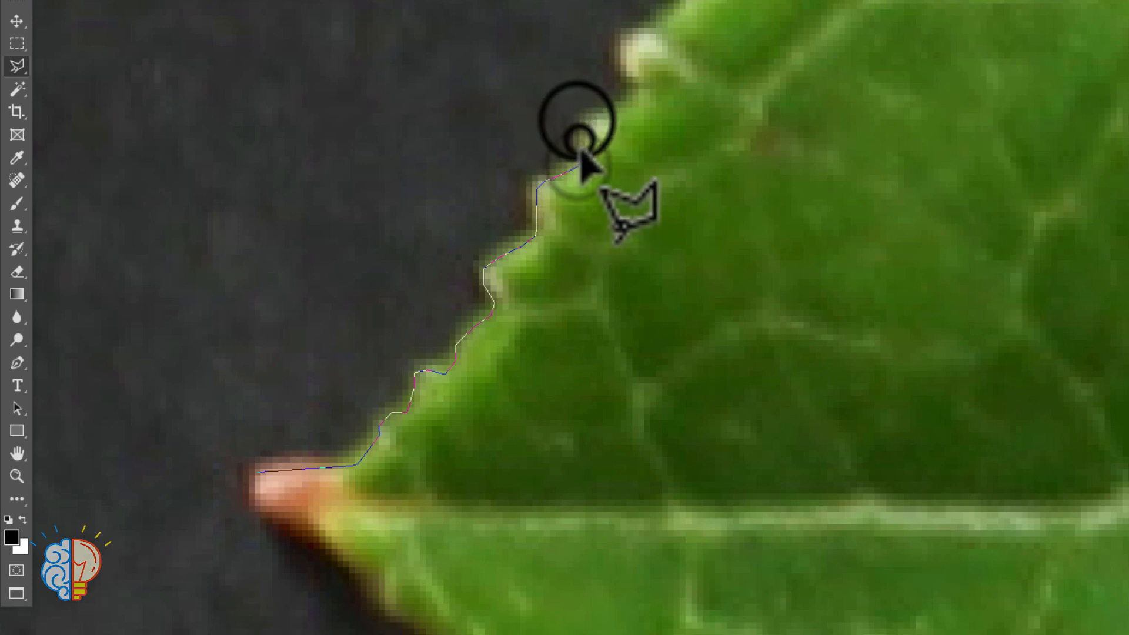
left_click(579, 166)
left_click(579, 121)
left_click(599, 115)
left_click(619, 99)
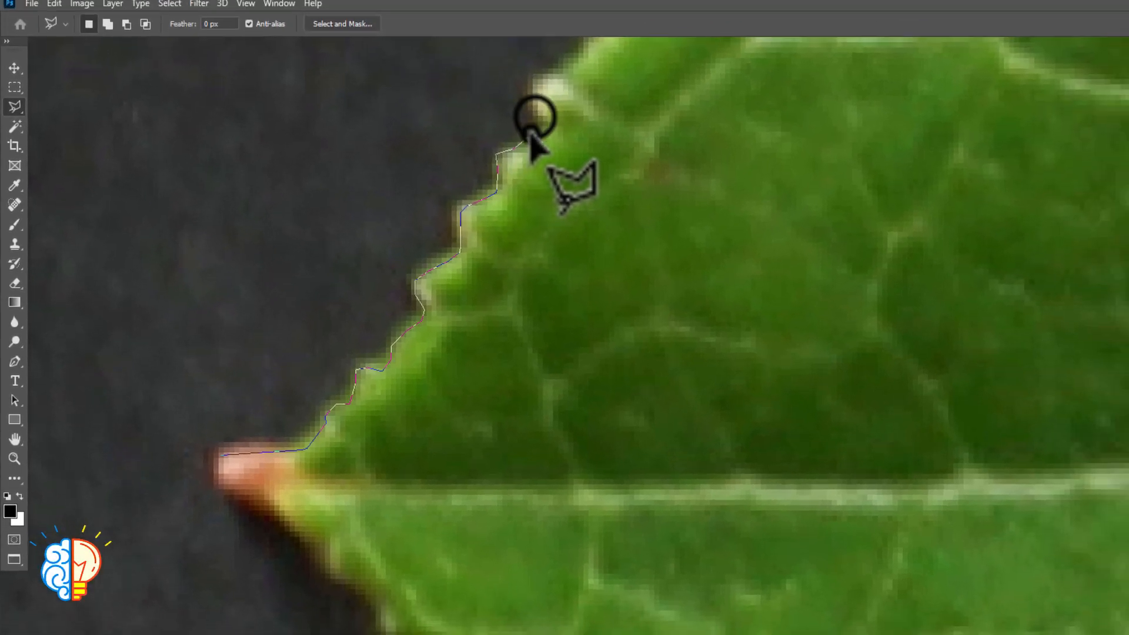
Outline the larger whitish tooth with points up its outer side and over its tip to the smooth stretch beyond
left_click(622, 77)
left_click(522, 95)
left_click(538, 79)
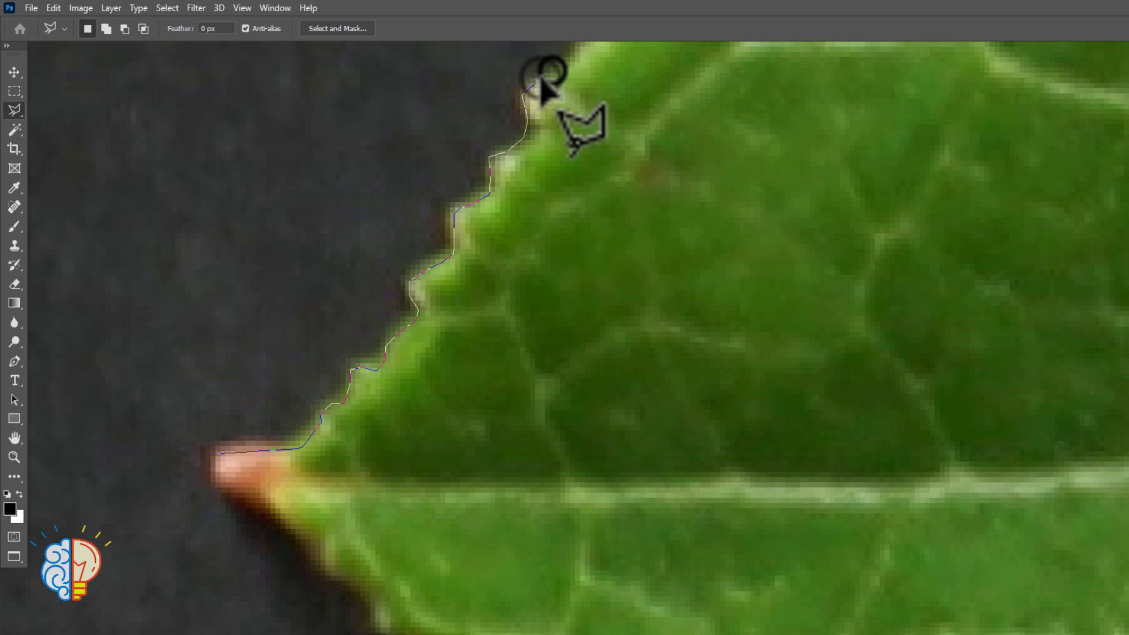
left_click(552, 72)
left_click(592, 87)
key("space")
mouse_move(592, 87)
left_mouse_down()
mouse_move(454, 302)
mouse_move(433, 366)
mouse_move(387, 365)
left_mouse_up()
left_click(346, 354)
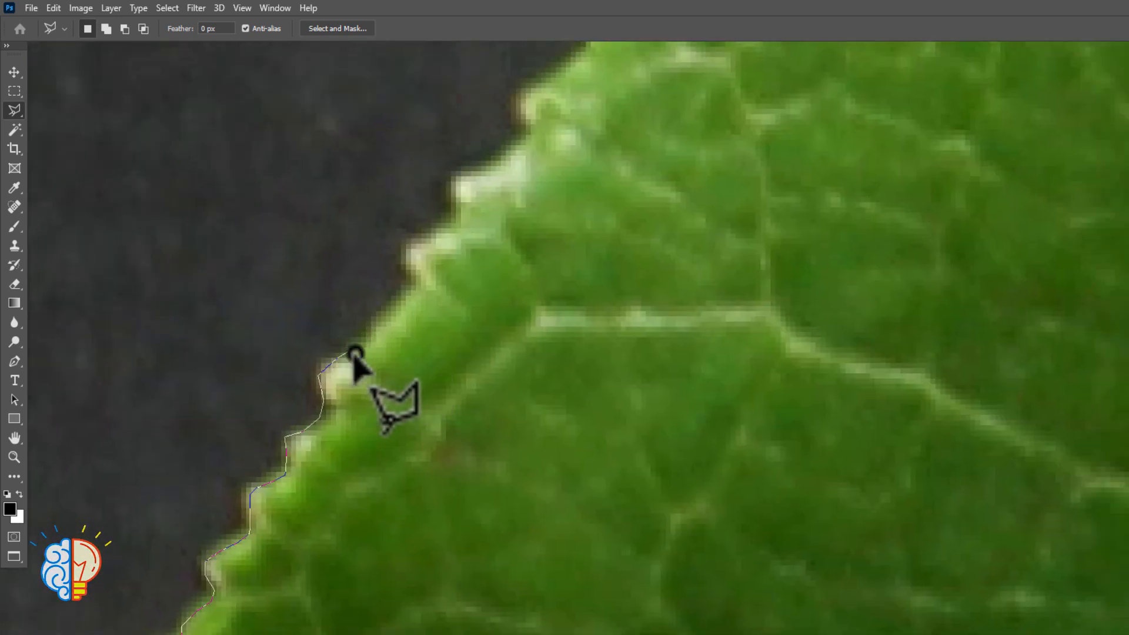
left_click(356, 354)
Trace the smooth stretch of the upper edge and the small pale tooth at its upper end
left_click(375, 325)
left_click(400, 293)
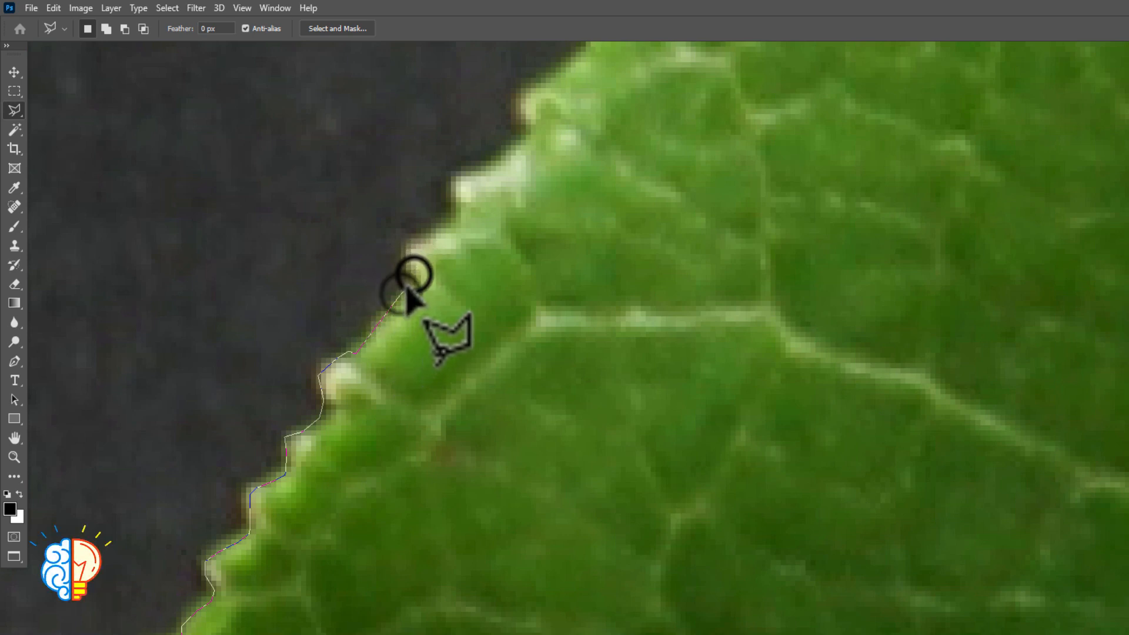
left_click(414, 273)
left_click(406, 262)
left_click(414, 244)
left_click(426, 238)
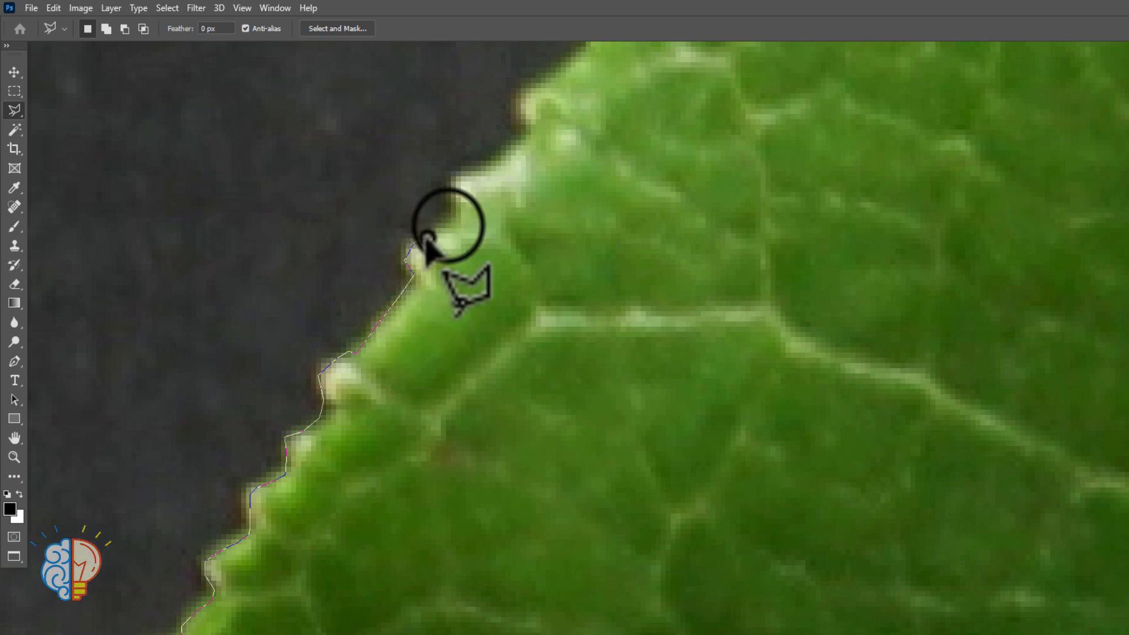
Outline the broad whitish tooth and continue along its top to the base of the following serration
left_click(449, 225)
left_click(458, 218)
left_click(454, 201)
left_click(449, 190)
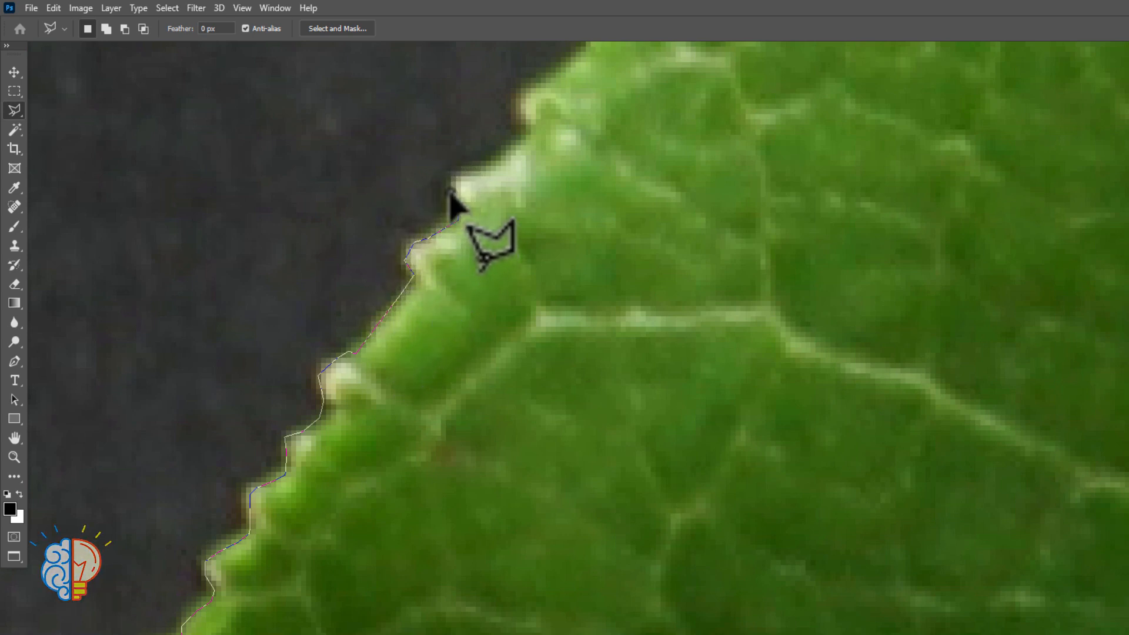
left_click(460, 178)
left_click(499, 158)
left_click(507, 153)
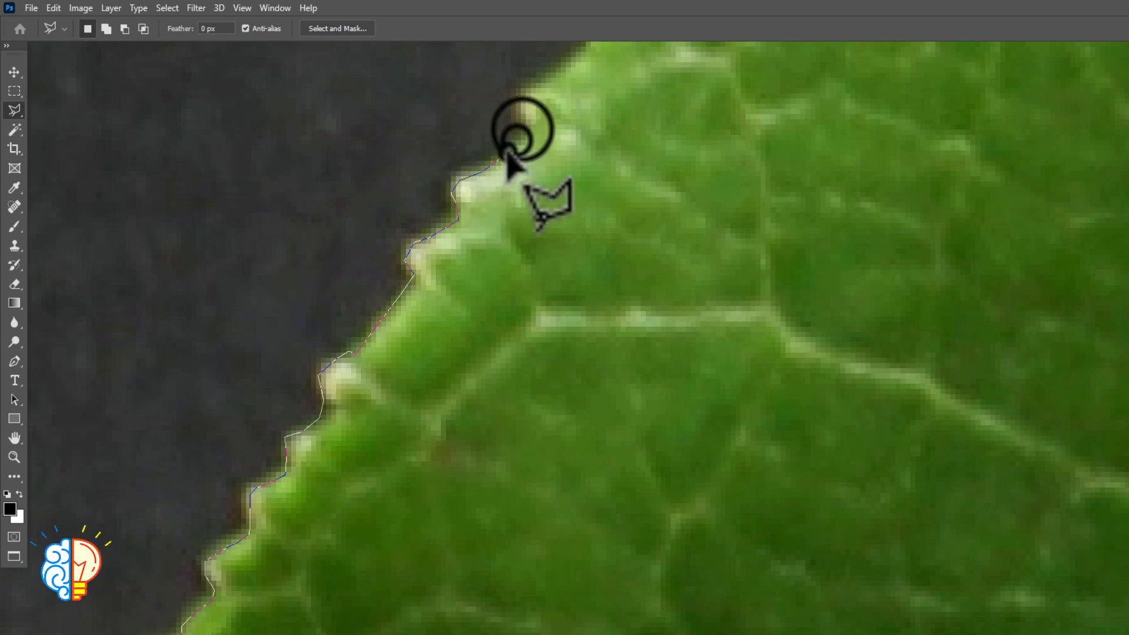
left_click(522, 133)
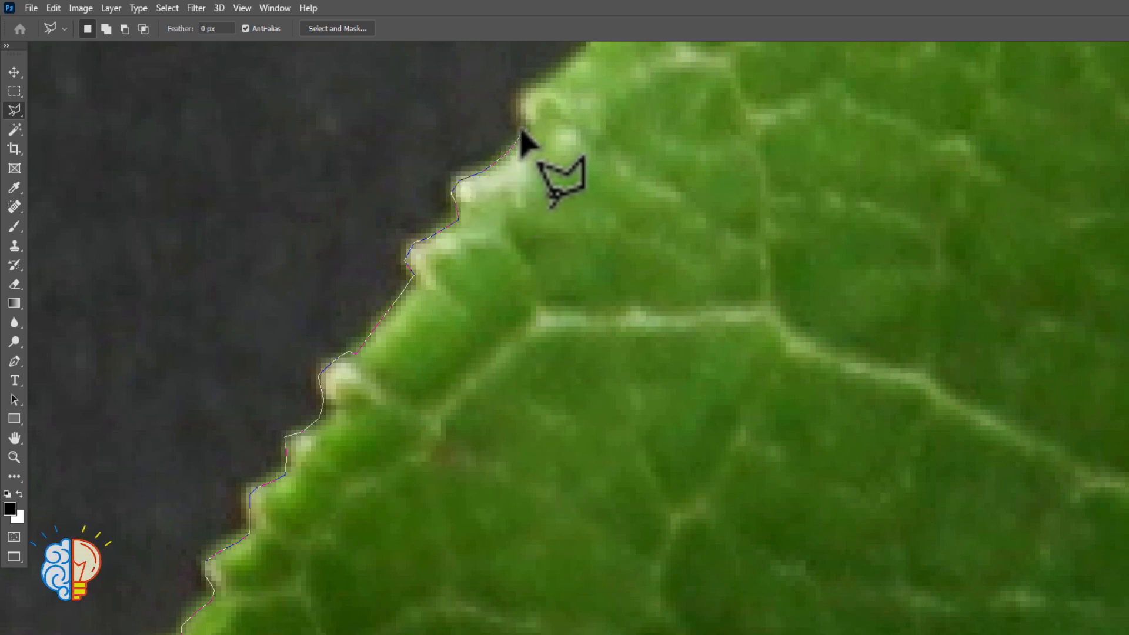
Trace the small serrations above the whitish part of the edge with closely spaced points
scroll(521, 131, "down", 4)
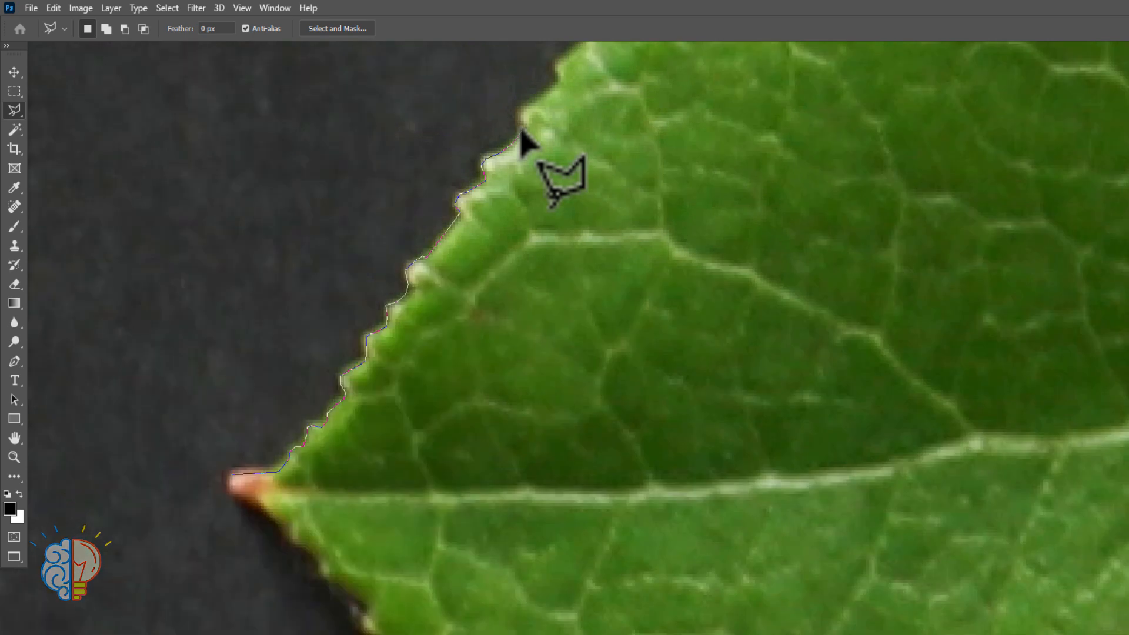
scroll(521, 132, "down", 2)
key("space")
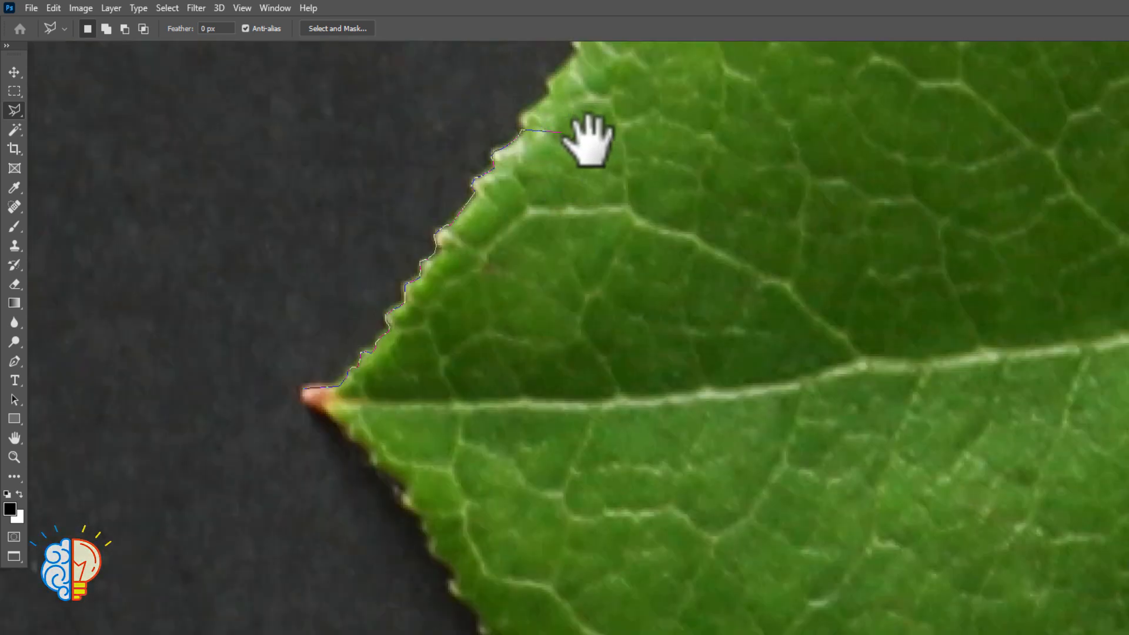
left_click_drag(585, 141, 418, 360)
left_click(356, 334)
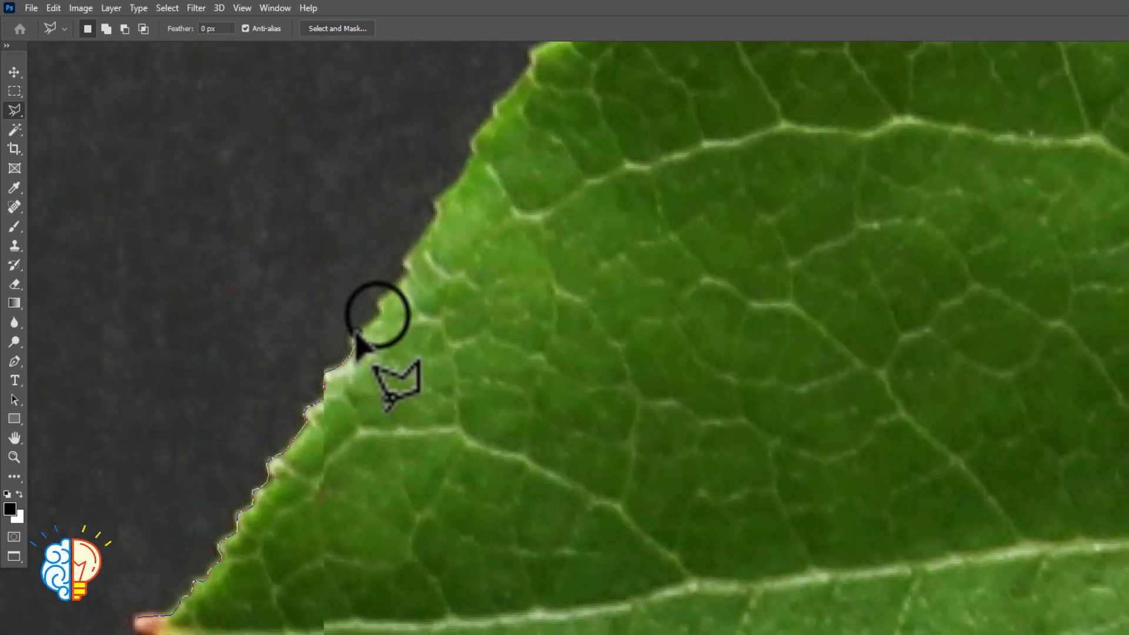
left_click(376, 315)
left_click(383, 299)
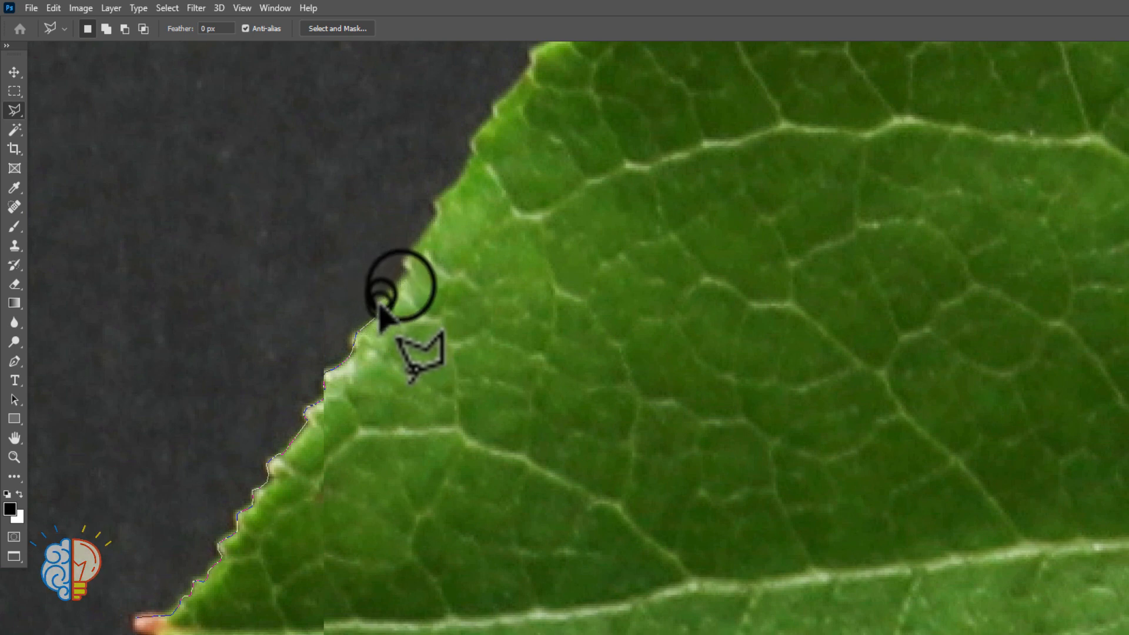
left_click(391, 288)
left_click(398, 277)
left_click(406, 268)
Extend the outline past the sharp projecting tooth on the upper edge to just below the next serration
left_click(421, 229)
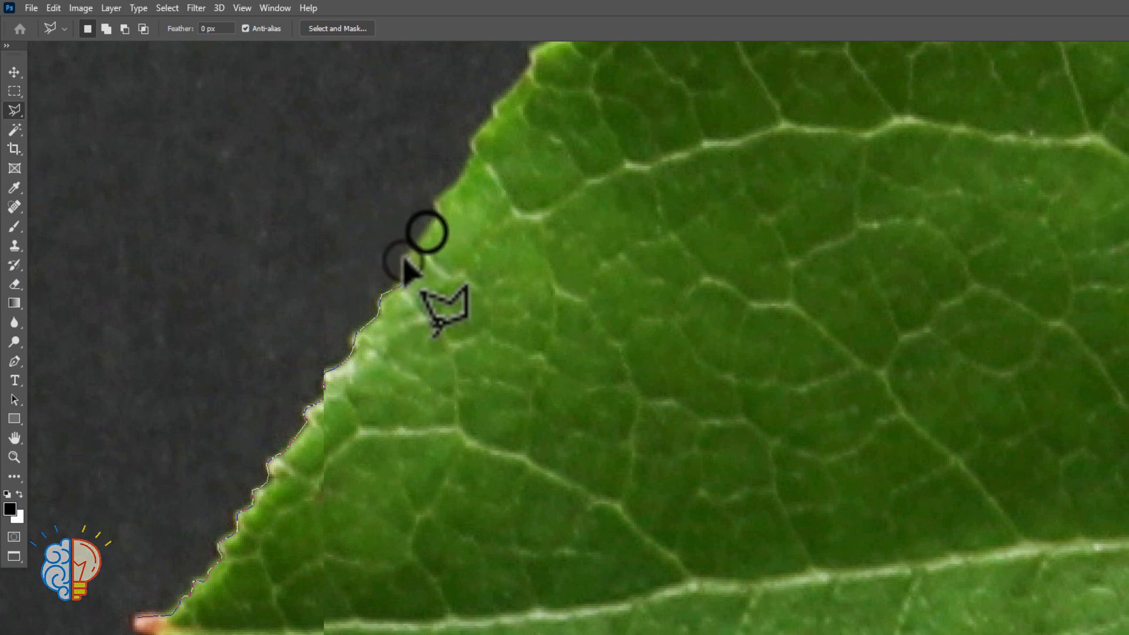
left_click(431, 200)
left_click(445, 190)
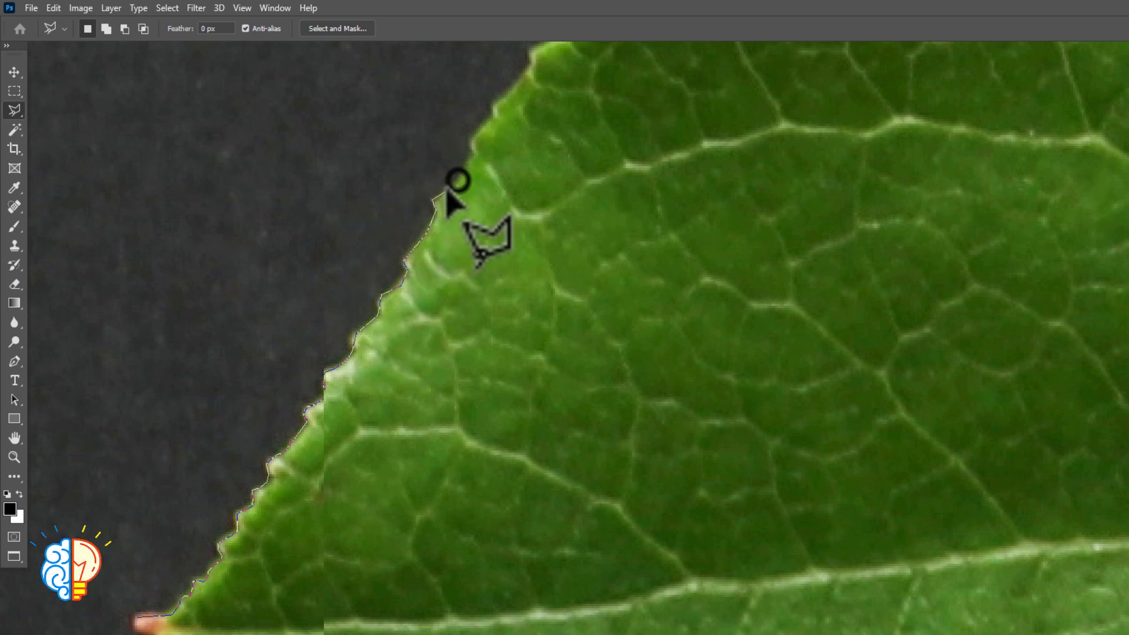
left_click(472, 157)
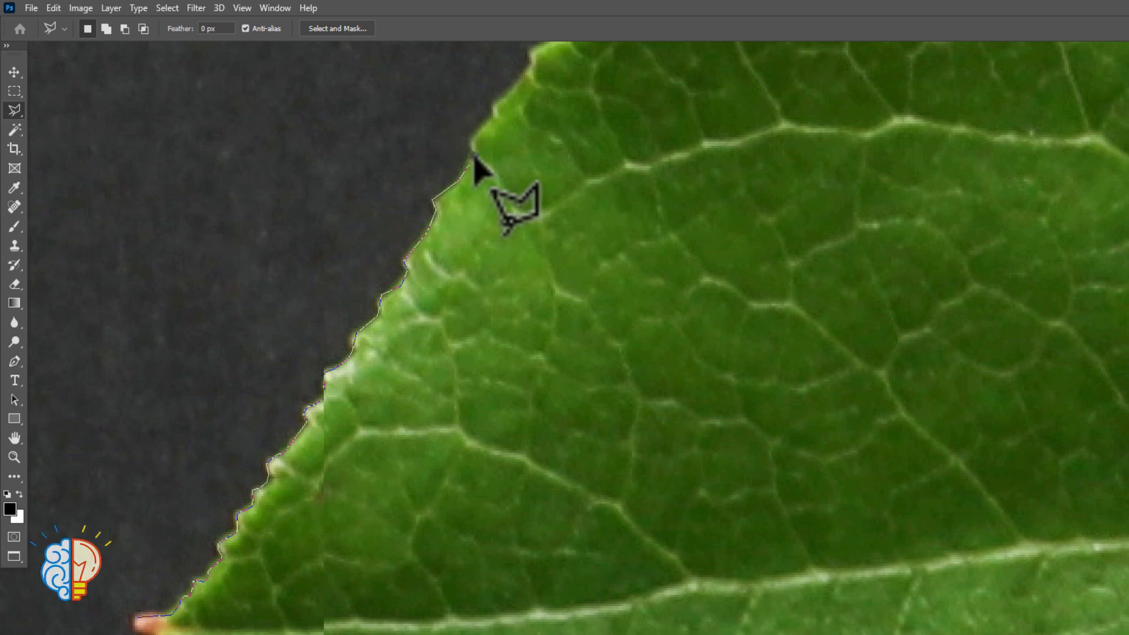
Outline the rounded upper shoulder of the leaf with more widely spaced points
scroll(476, 156, "down", 3)
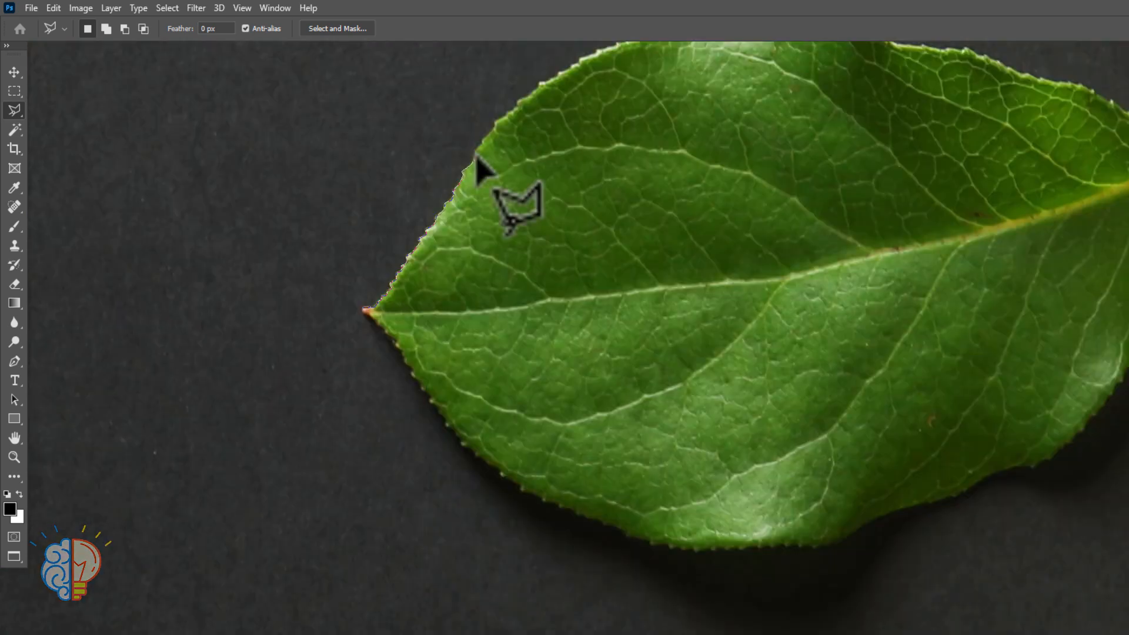
left_click(518, 112)
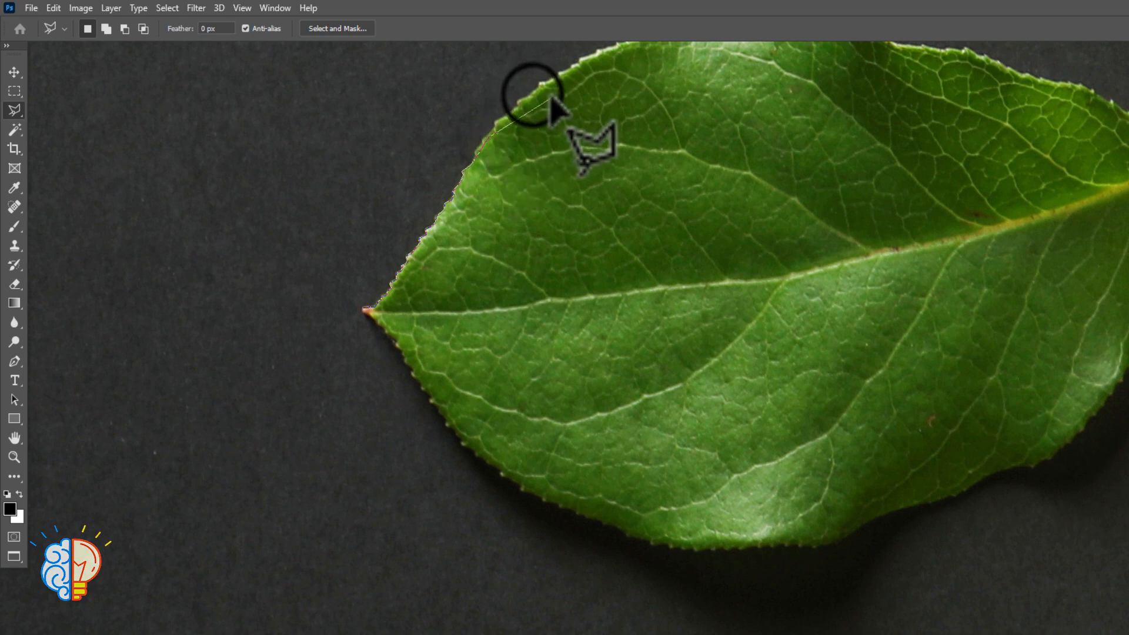
left_click(565, 81)
left_click(623, 51)
left_click(636, 54)
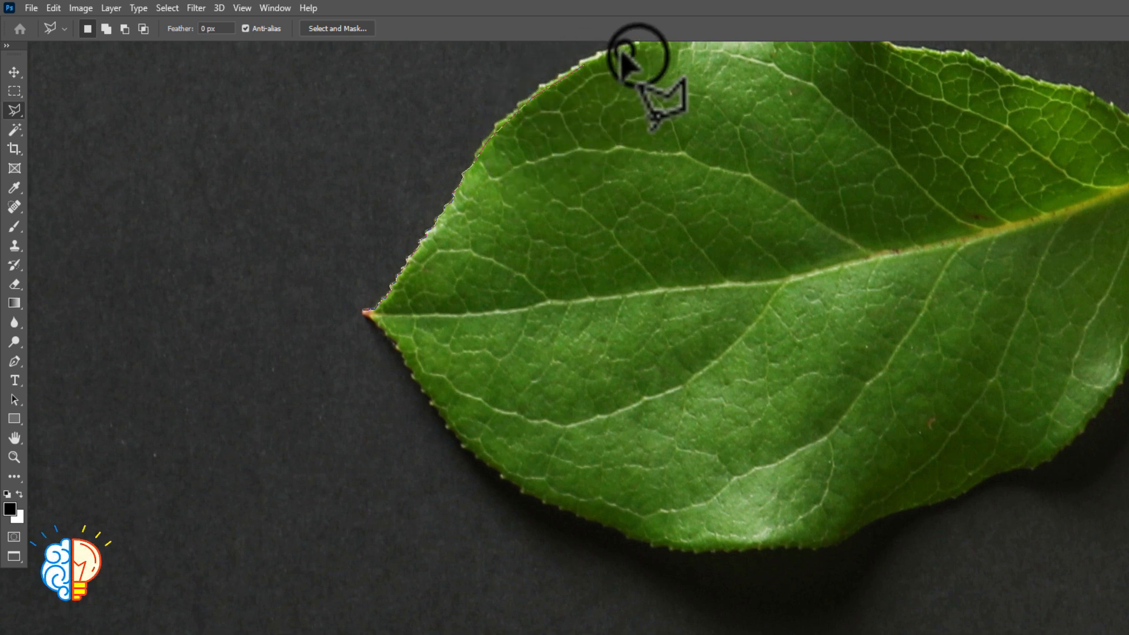
Carry the outline over the leaf's highest crest and down its far side towards the dip
key("space")
left_click_drag(479, 128, 365, 158)
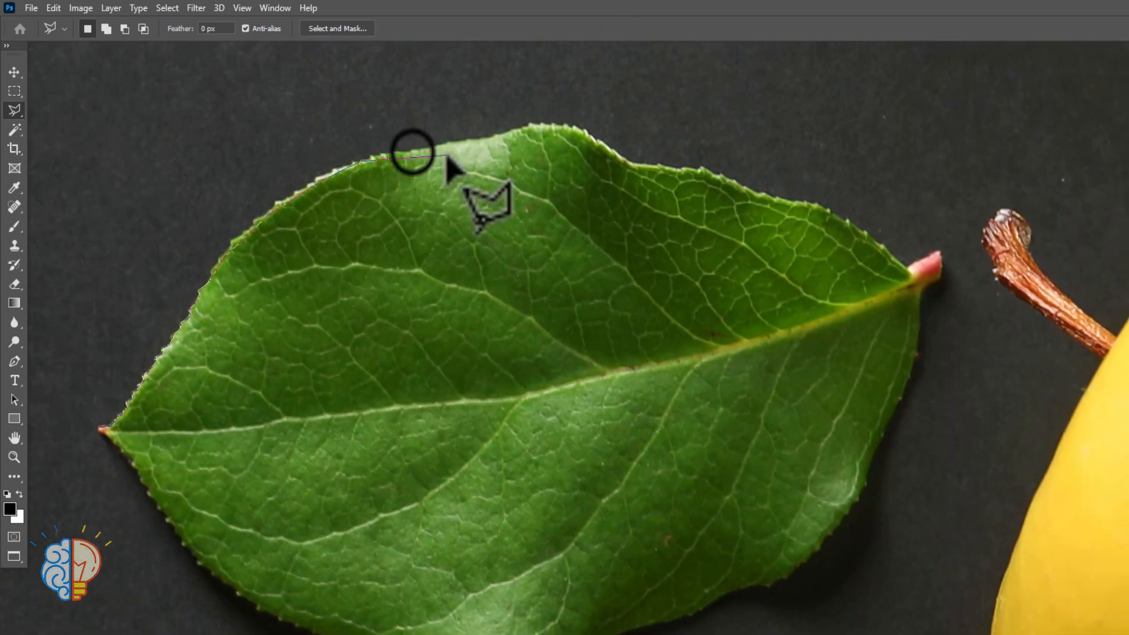
left_click(525, 127)
left_click(570, 128)
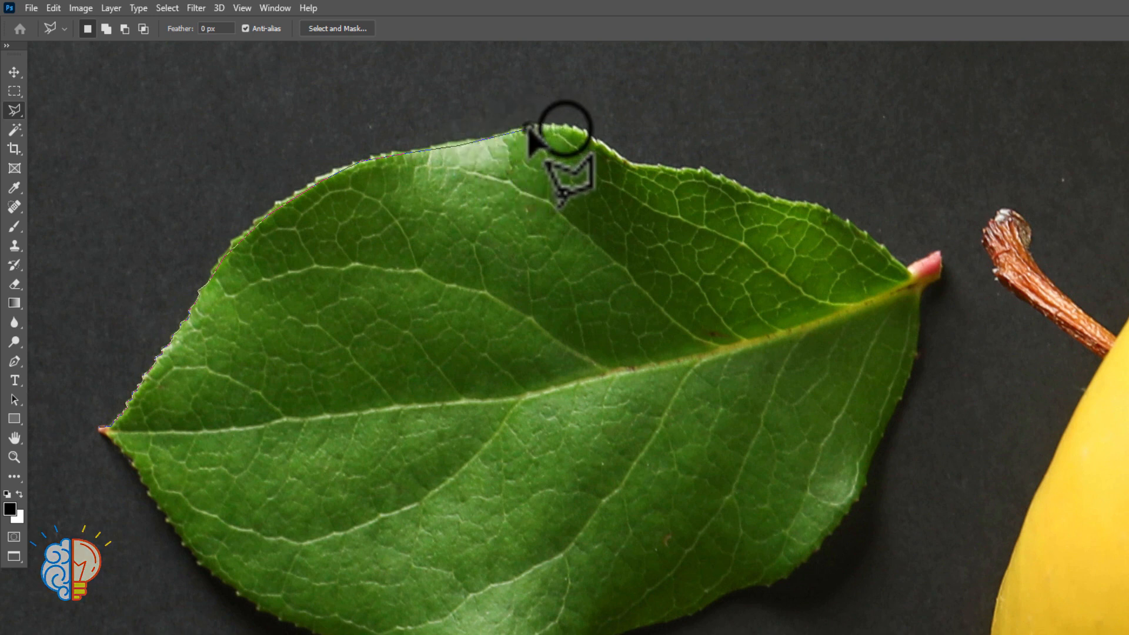
left_click(586, 134)
left_click(614, 152)
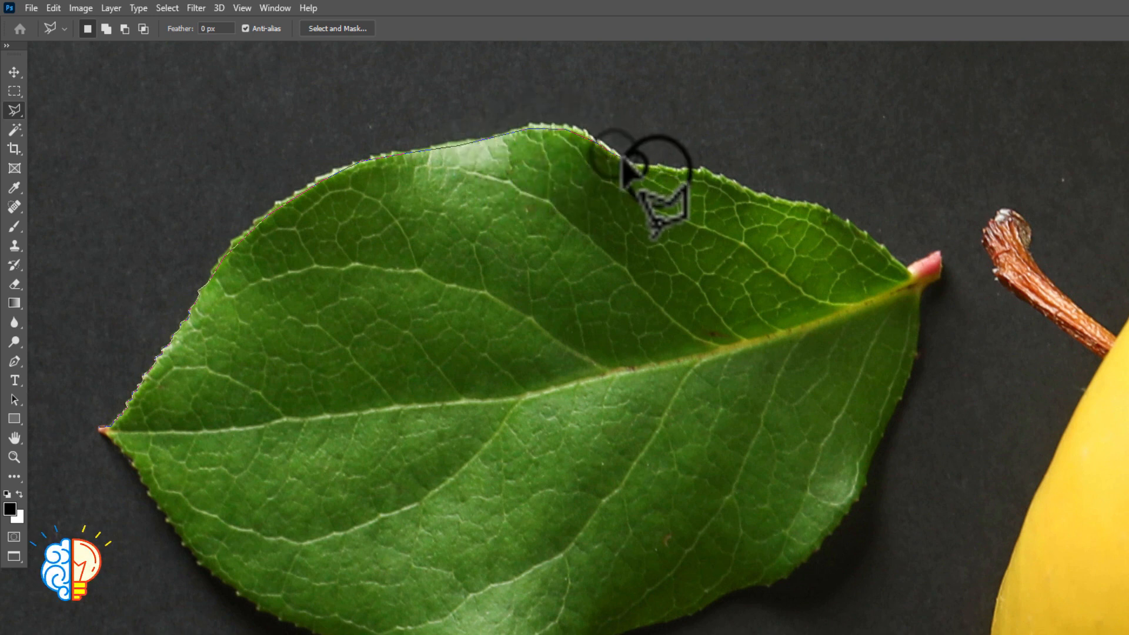
Trace the upper edge from the dip along the gently sloping section to the corner before the final descent
left_click(635, 164)
left_click(657, 170)
left_click(691, 170)
left_click(726, 181)
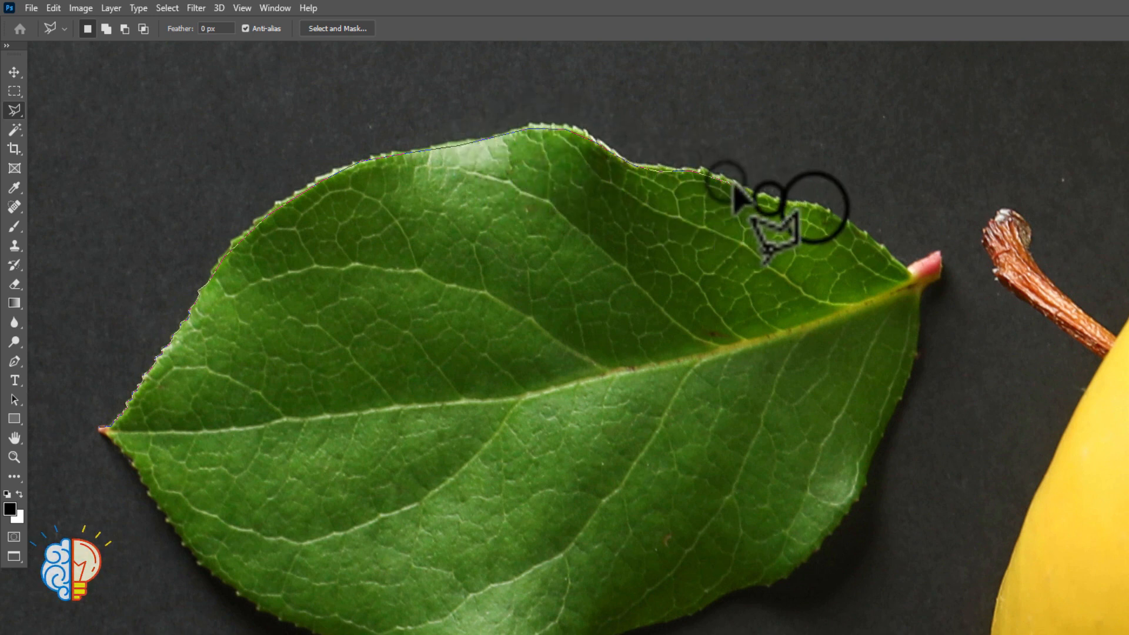
left_click(765, 194)
left_click(813, 206)
Trace the last slope of the upper edge down to the reddish stalk, and outline the stalk's end
left_click(845, 223)
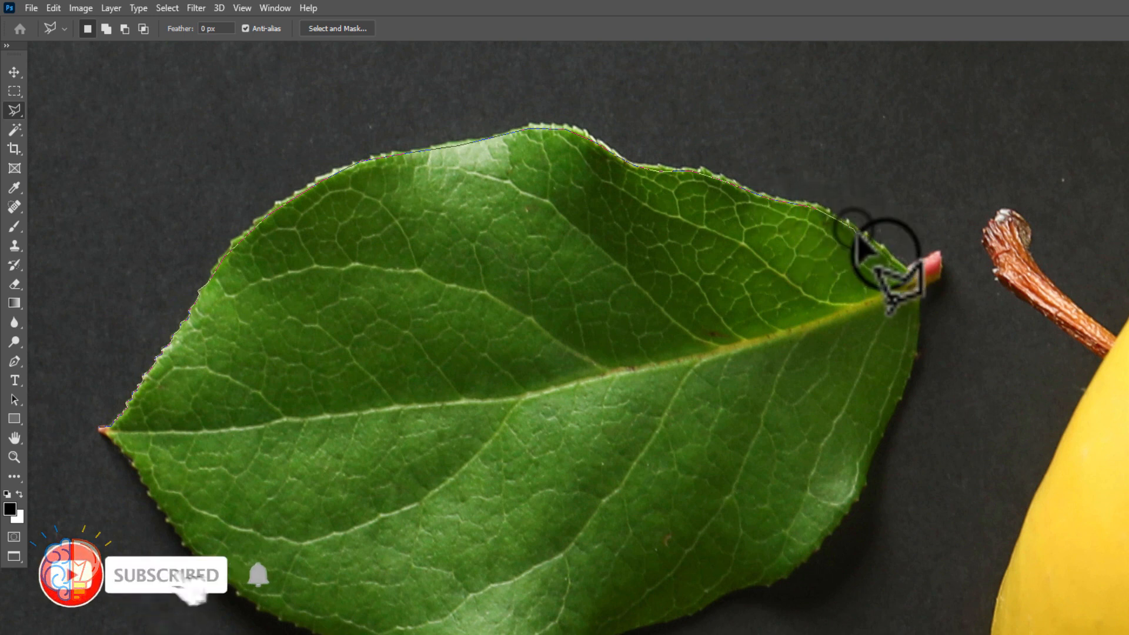
left_click(880, 244)
left_click(888, 259)
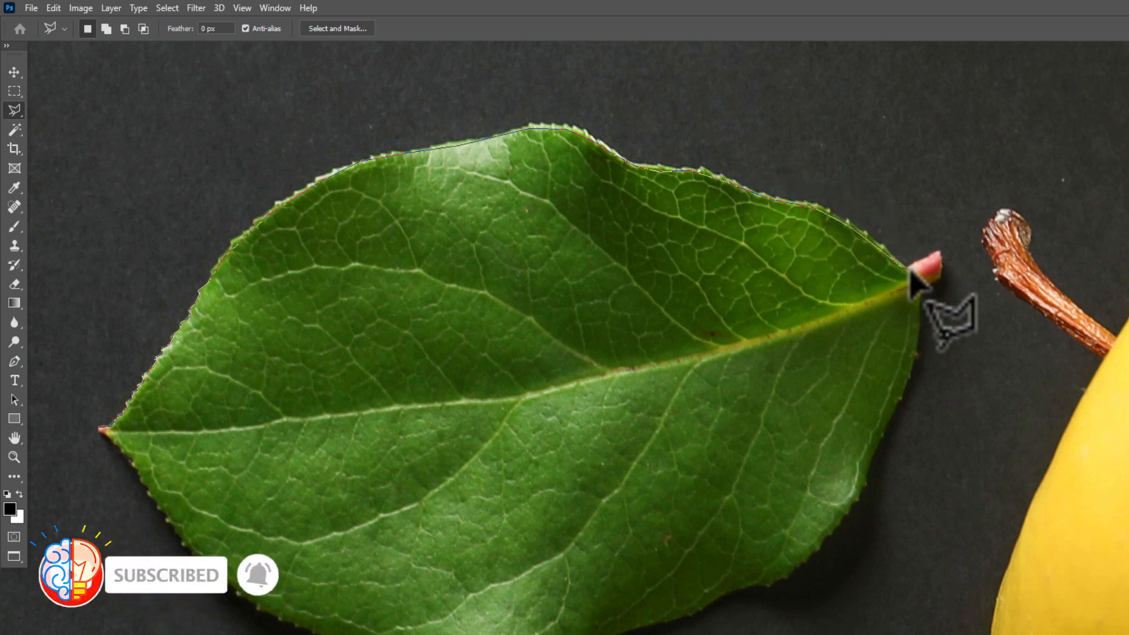
left_click(909, 262)
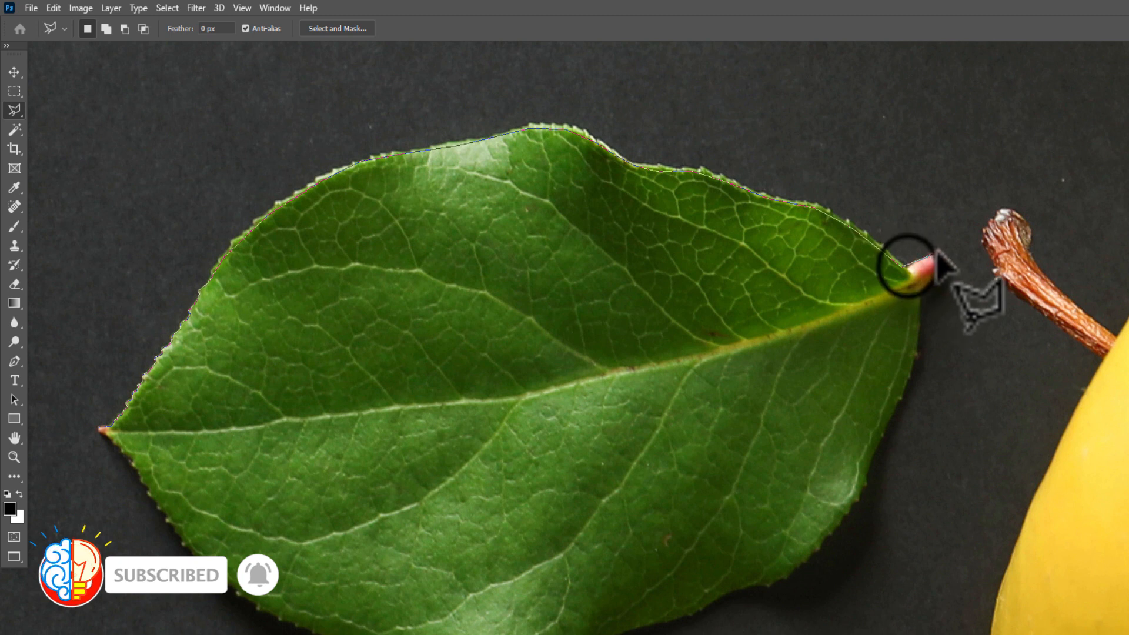
left_click(935, 252)
left_click(940, 269)
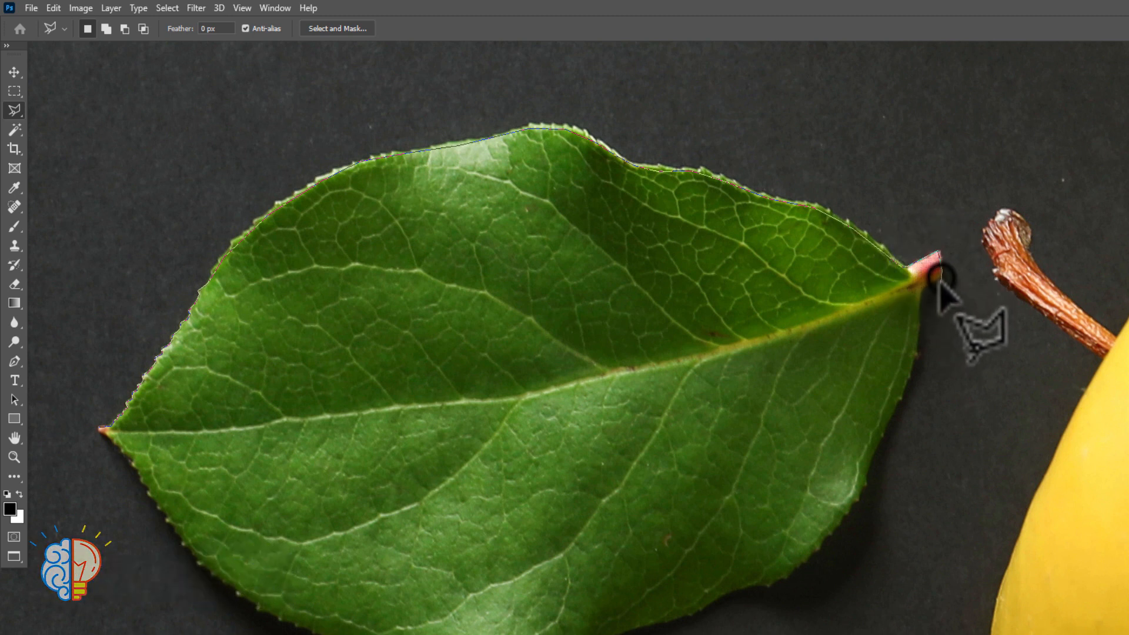
left_click(921, 286)
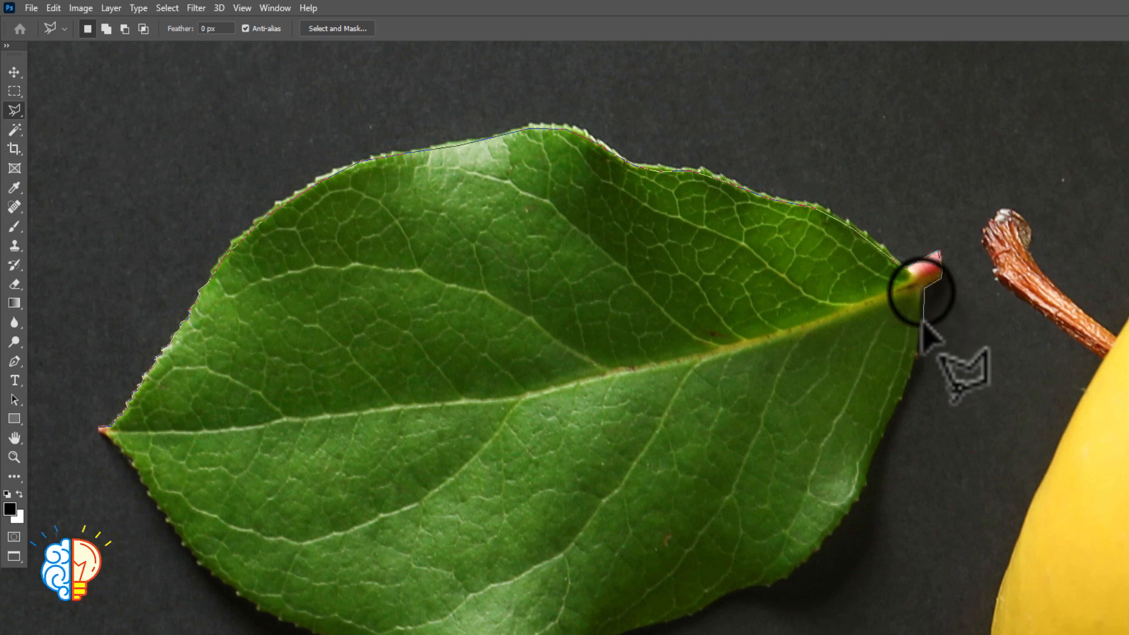
Trace the leaf's edge on the stalk side from below the stalk down past the shiny highlight
left_click(922, 290)
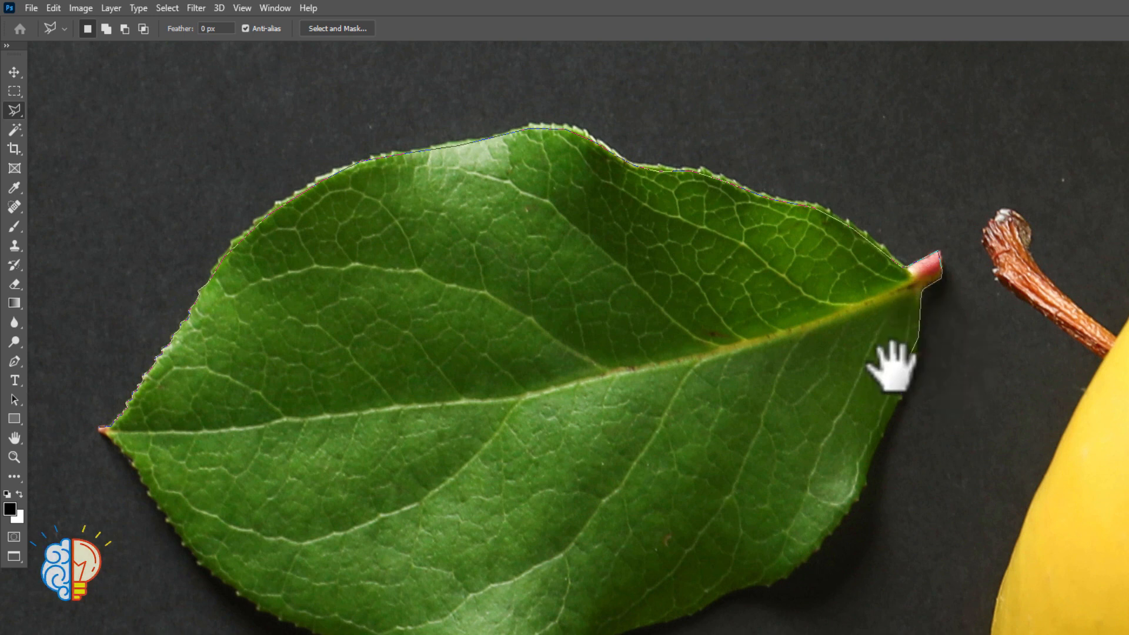
left_click_drag(888, 366, 938, 75)
left_click(947, 105)
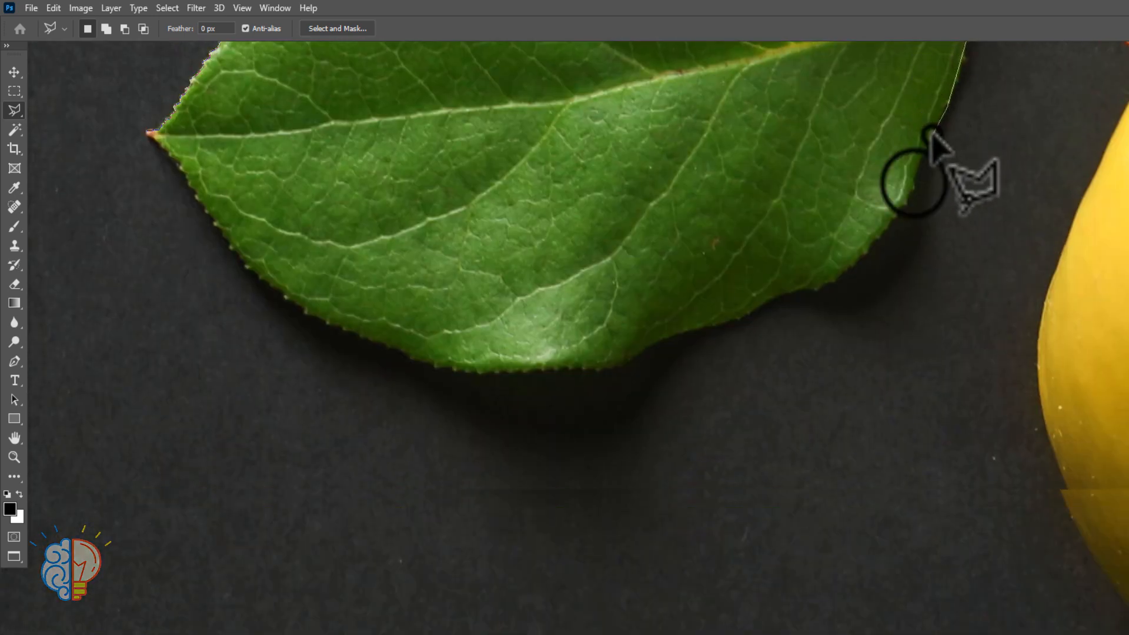
left_click(932, 135)
left_click(914, 185)
left_click(894, 217)
left_click(860, 254)
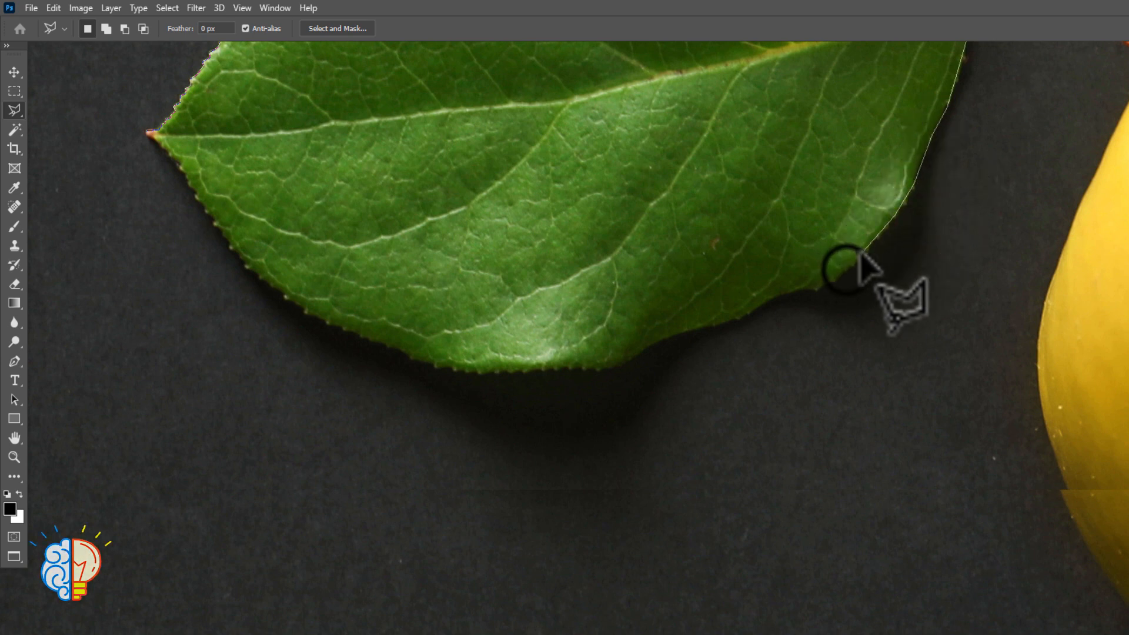
Trace the leaf's edge from below the shiny highlight, through the shallow notch and along the slope towards the lowest bulge
left_click(847, 268)
left_click(827, 285)
left_click(802, 288)
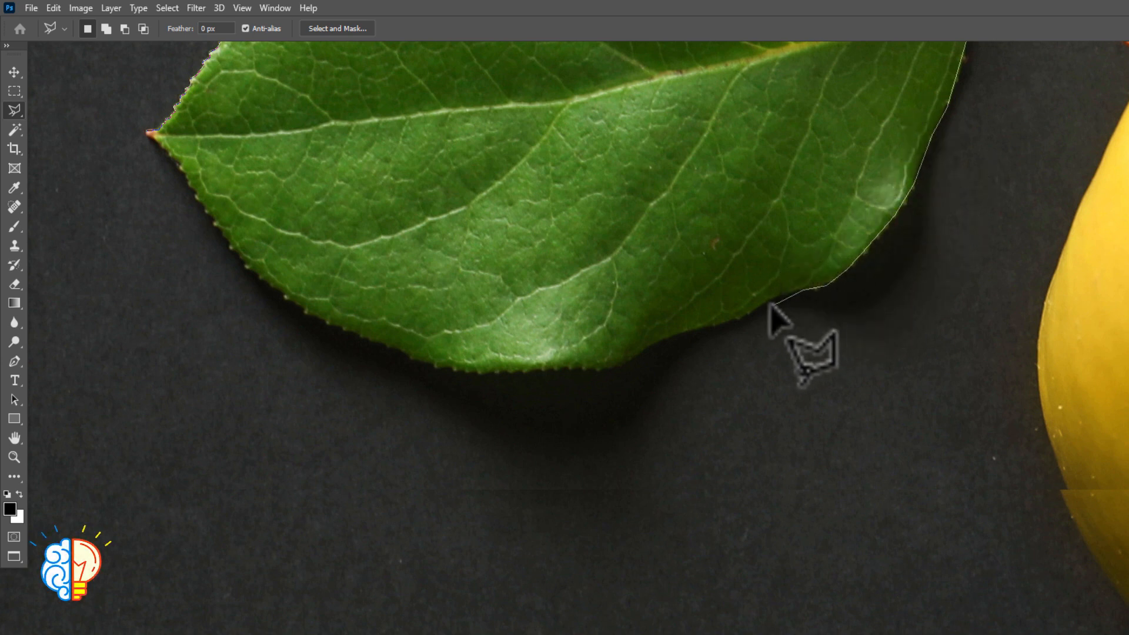
left_click(776, 291)
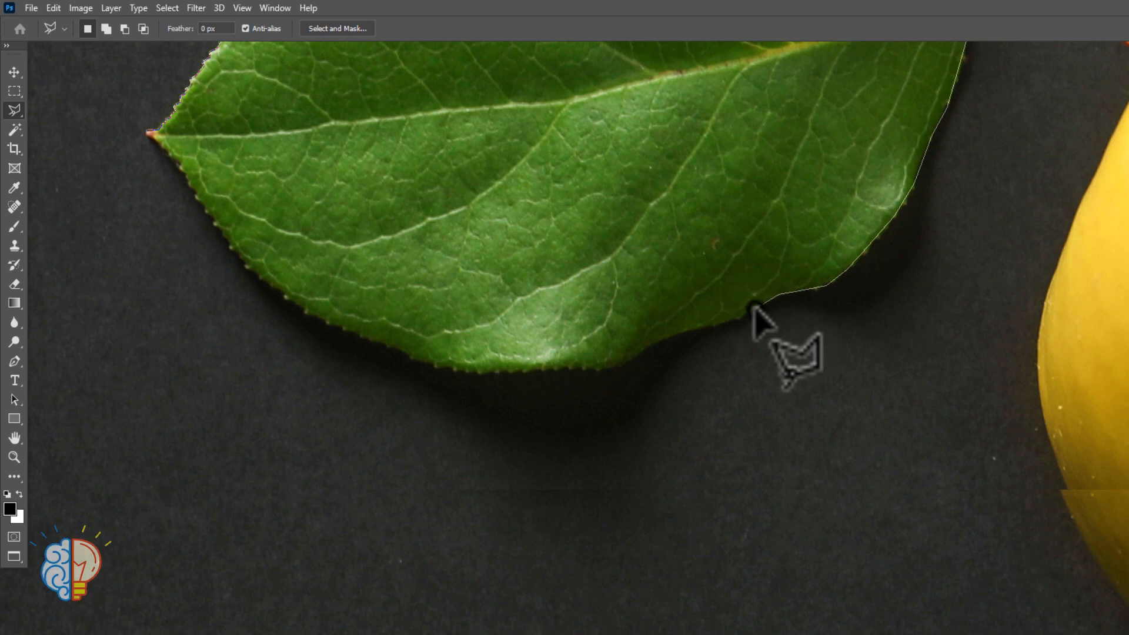
left_click(729, 314)
left_click(703, 323)
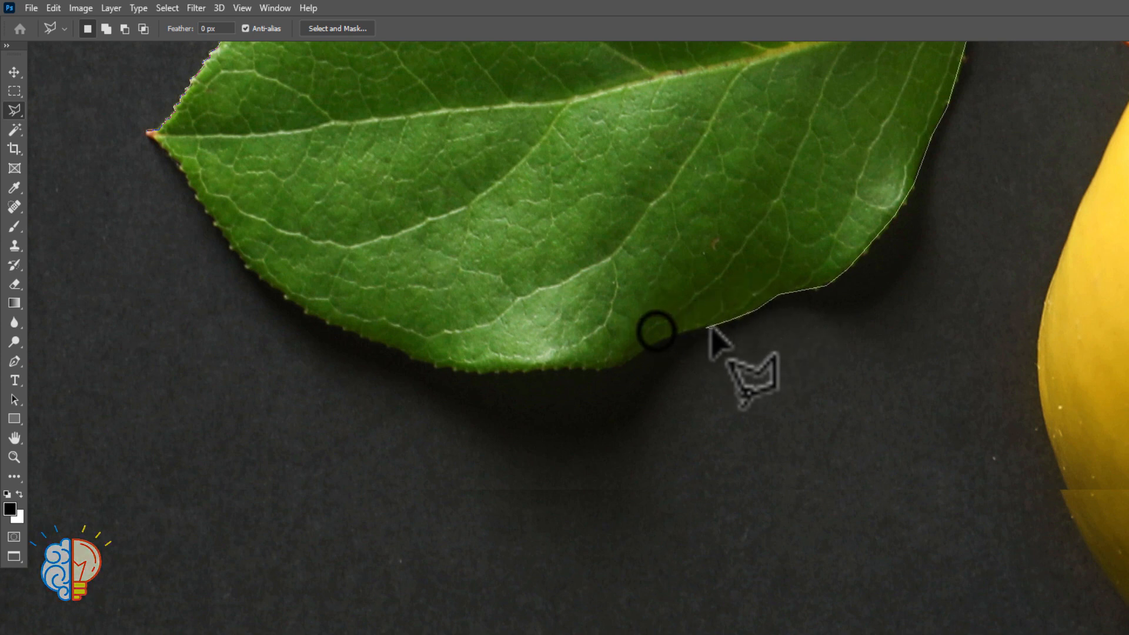
left_click_drag(675, 307, 806, 219)
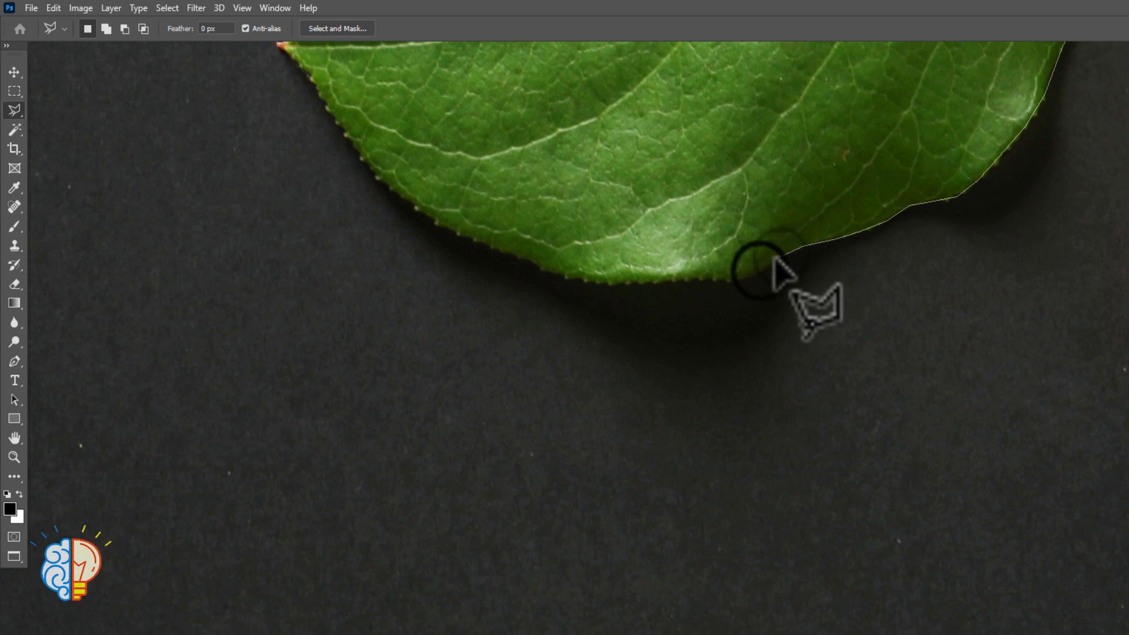
Carry the outline around the corner of the lowest bulge and along its nearly flat underside, re-placing misplaced anchor points
left_click(715, 277)
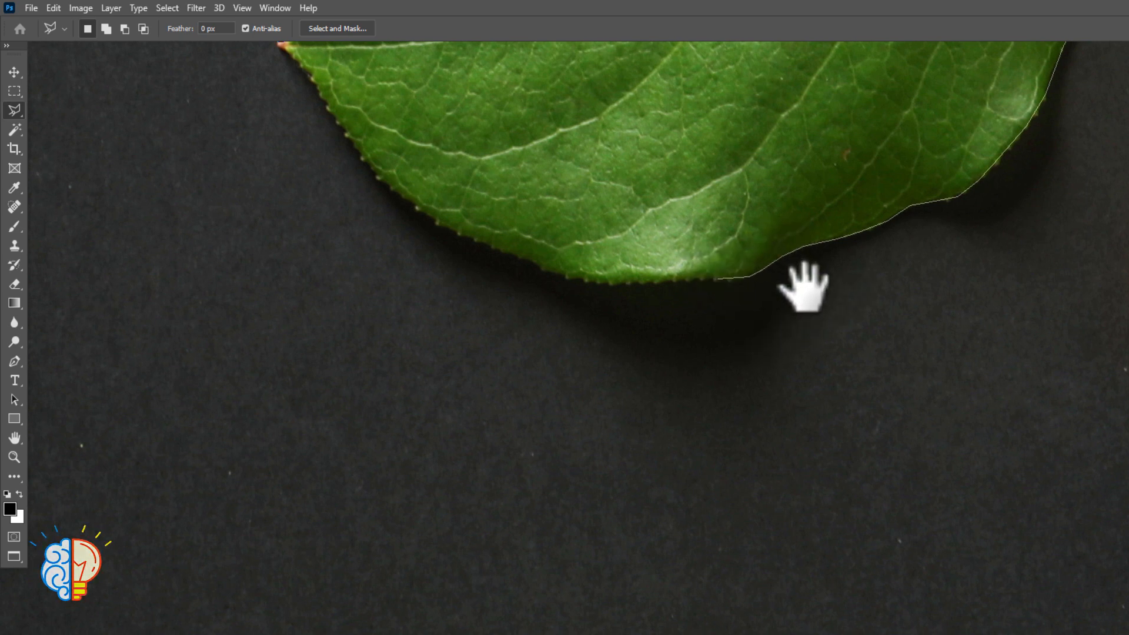
left_click_drag(804, 287, 824, 298)
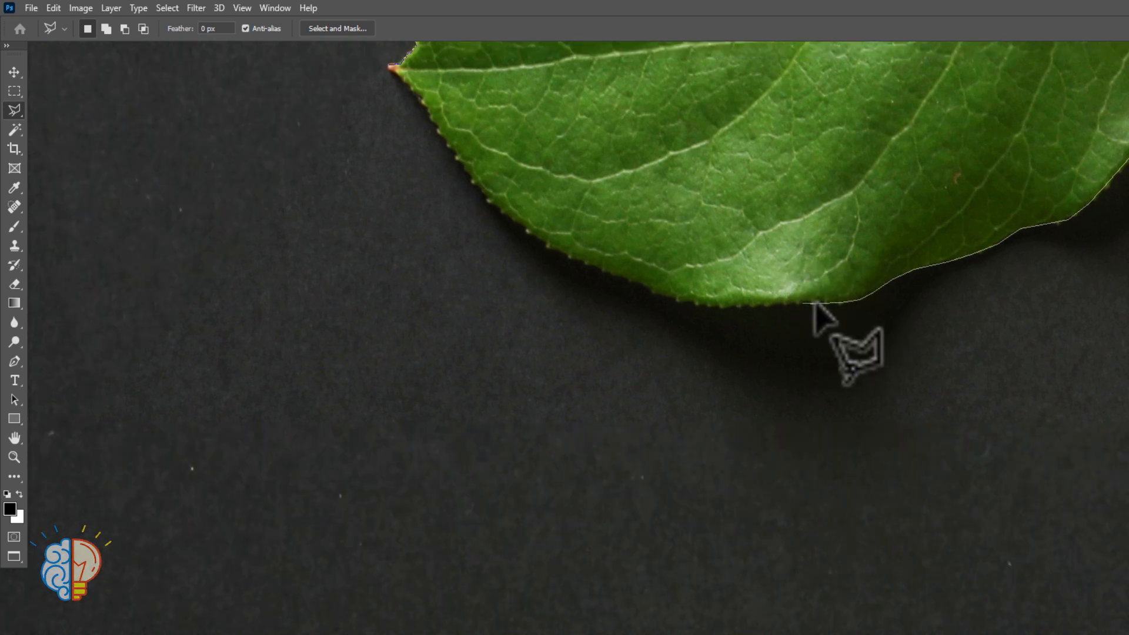
left_click(826, 299)
left_click(811, 299)
left_click(822, 300)
left_click(810, 299)
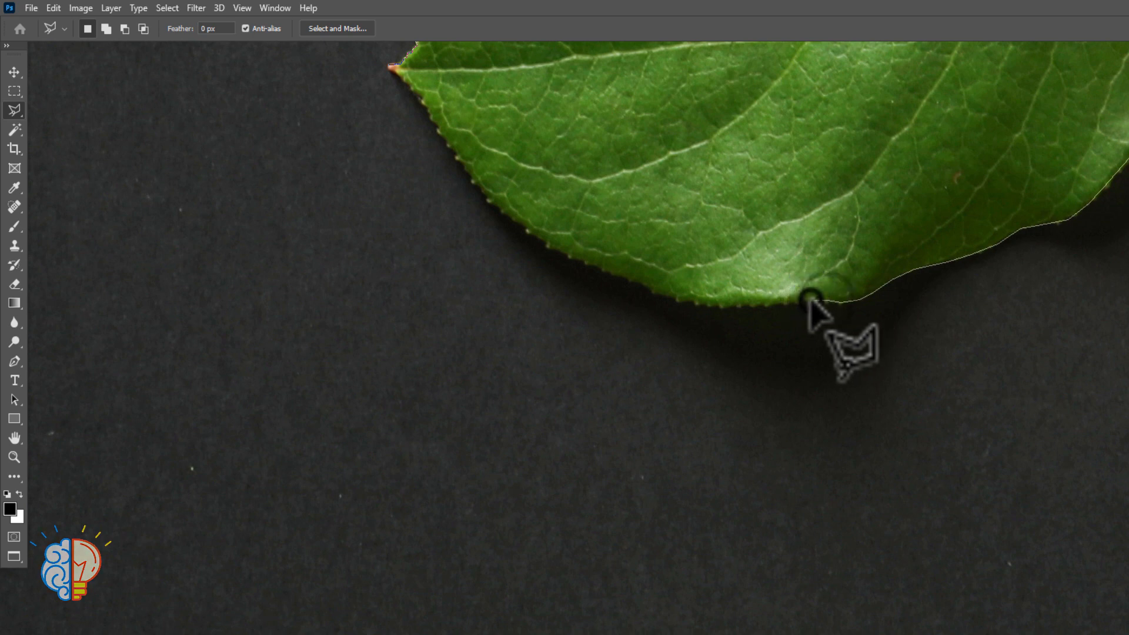
left_click(786, 300)
left_click(764, 301)
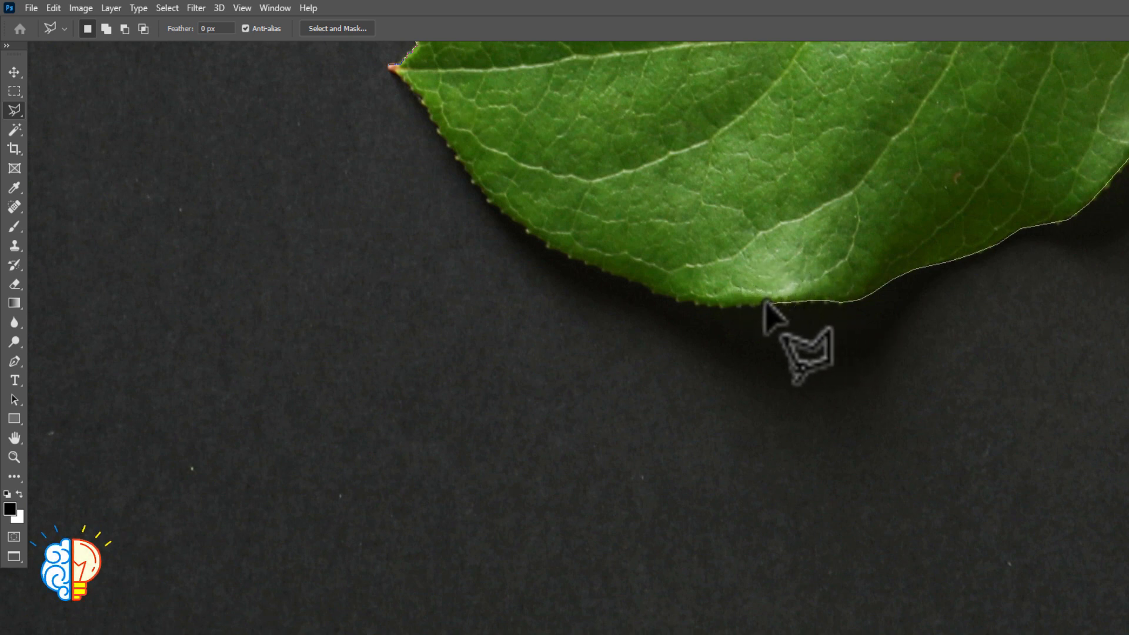
Trace the rest of the lowest bulge's underside and the start of the serrated edge rising towards the pointed tip
left_click(735, 304)
left_click(707, 300)
left_click(681, 297)
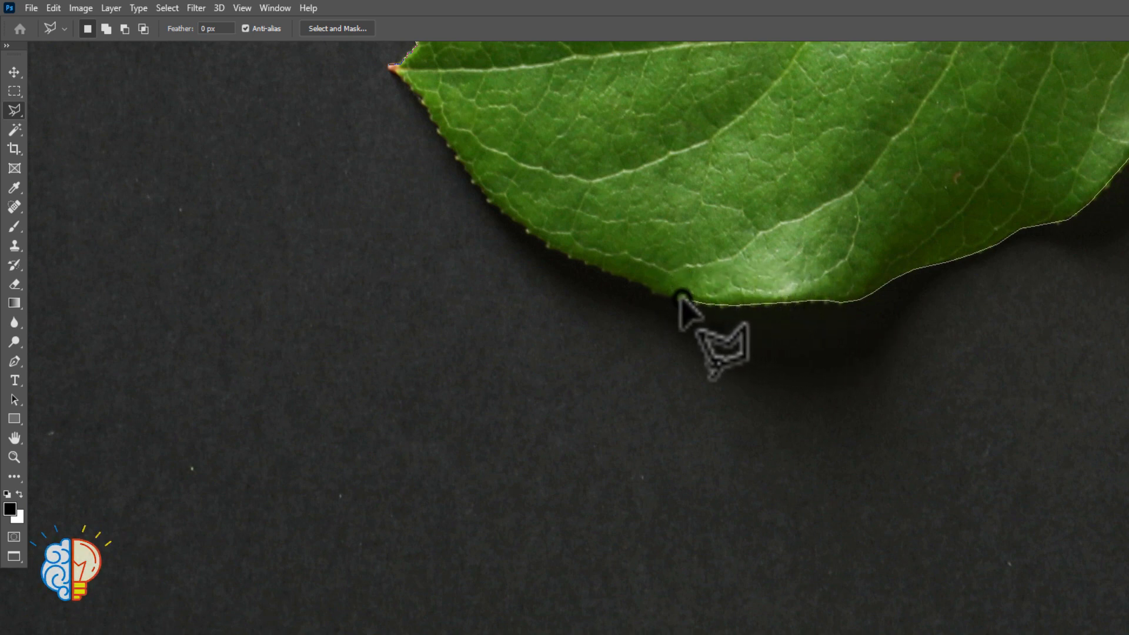
left_click(659, 291)
left_click(635, 283)
left_click(626, 267)
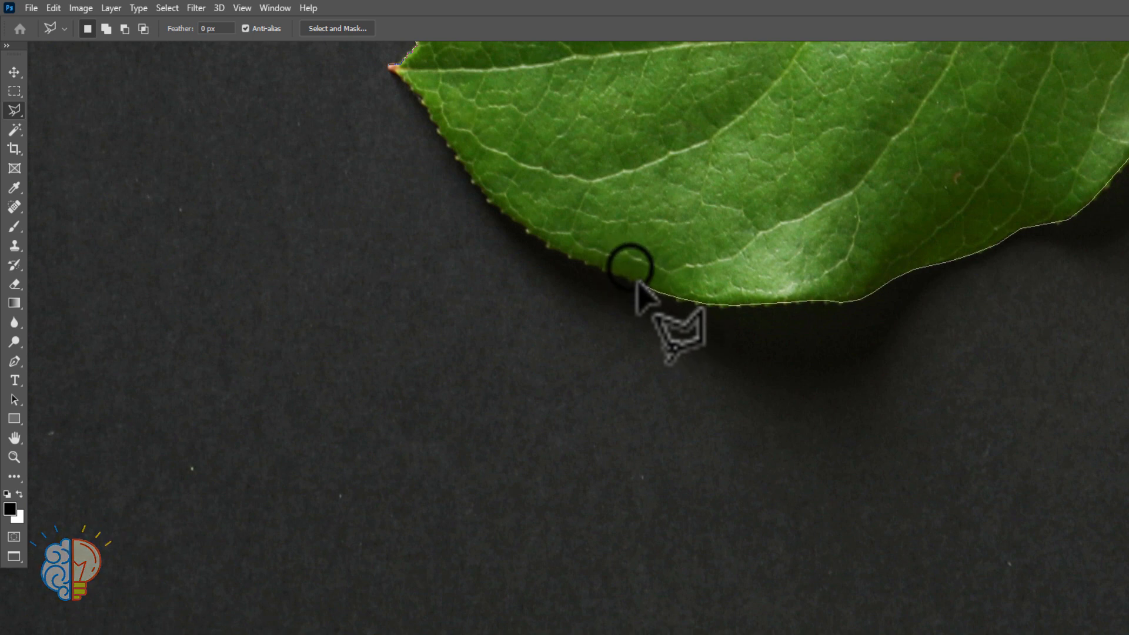
left_click_drag(628, 264, 769, 345)
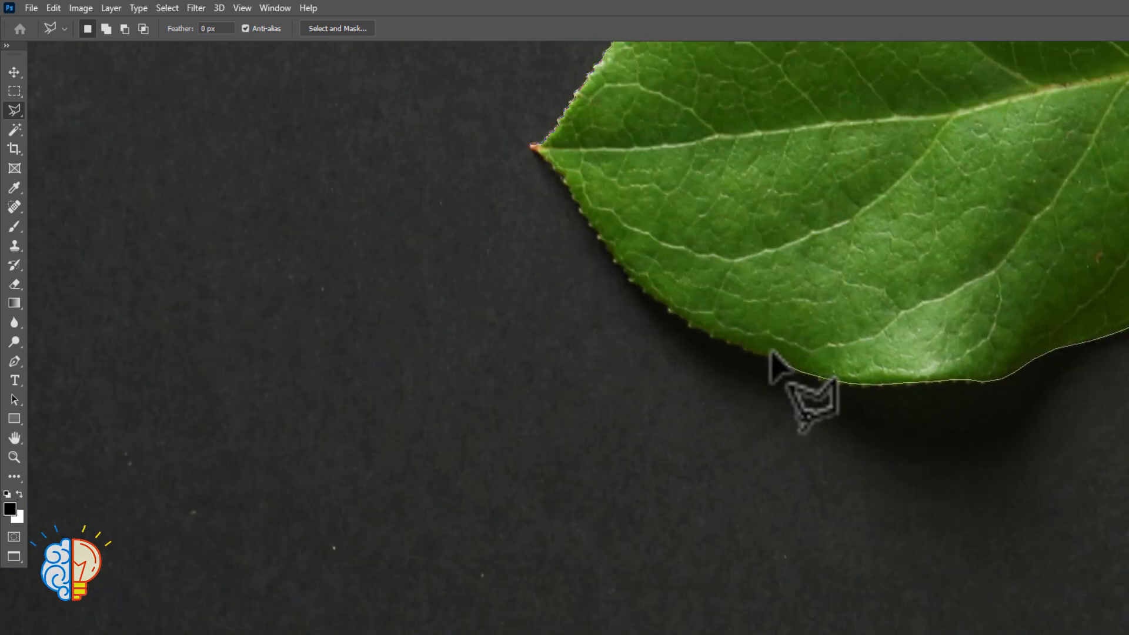
Continue the outline up the middle of the serrated lower edge, following the curve towards the leaf's tip
left_click(751, 353)
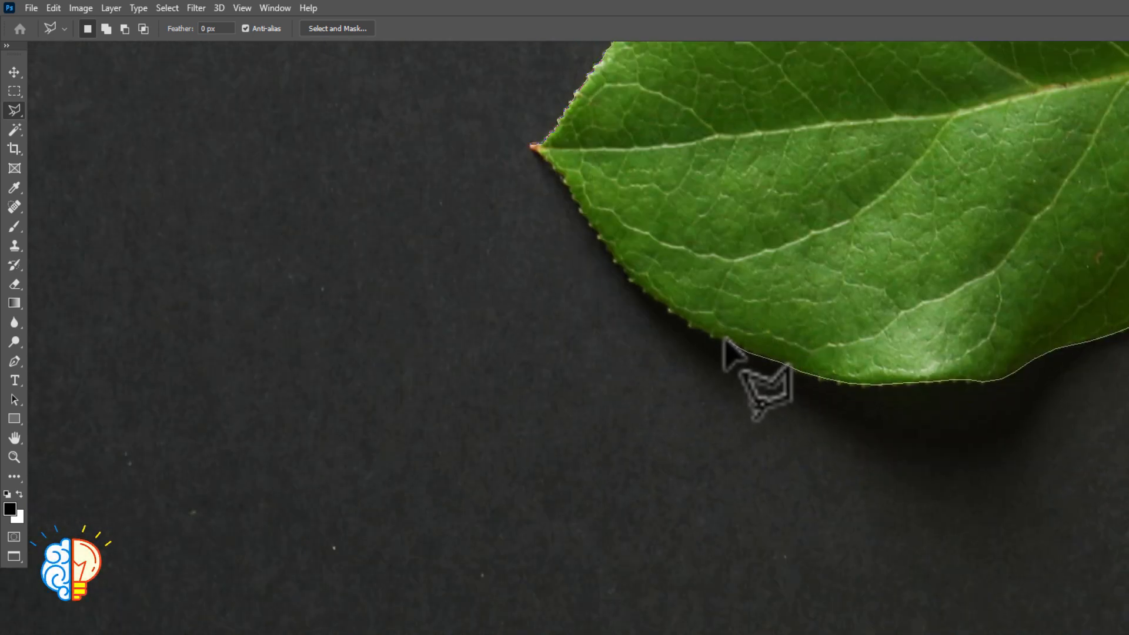
left_click(744, 347)
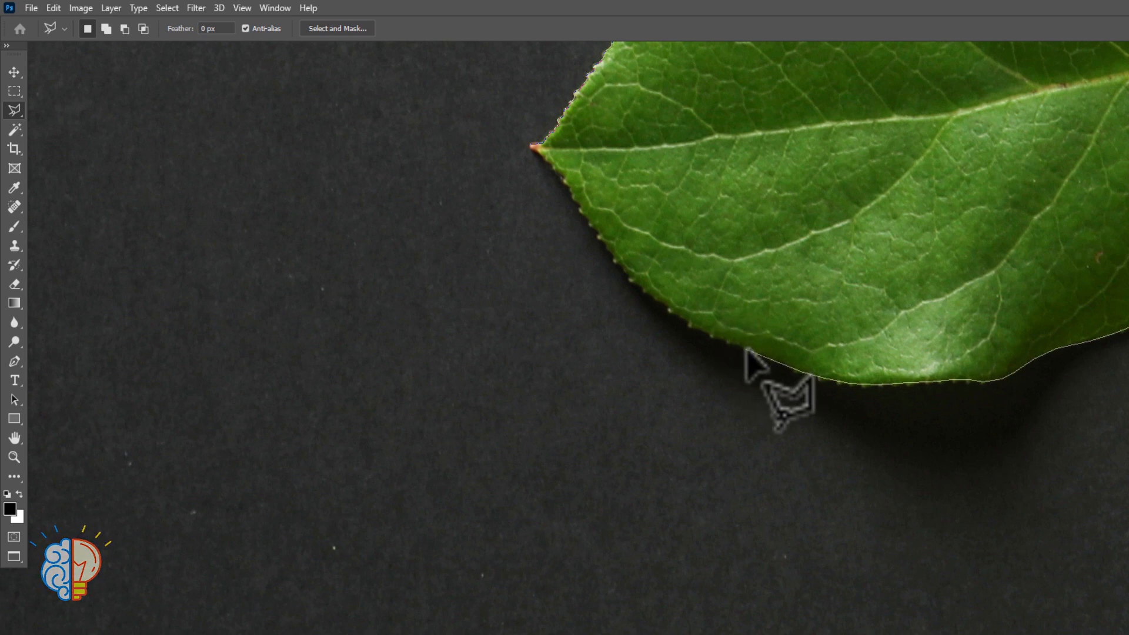
left_click(729, 334)
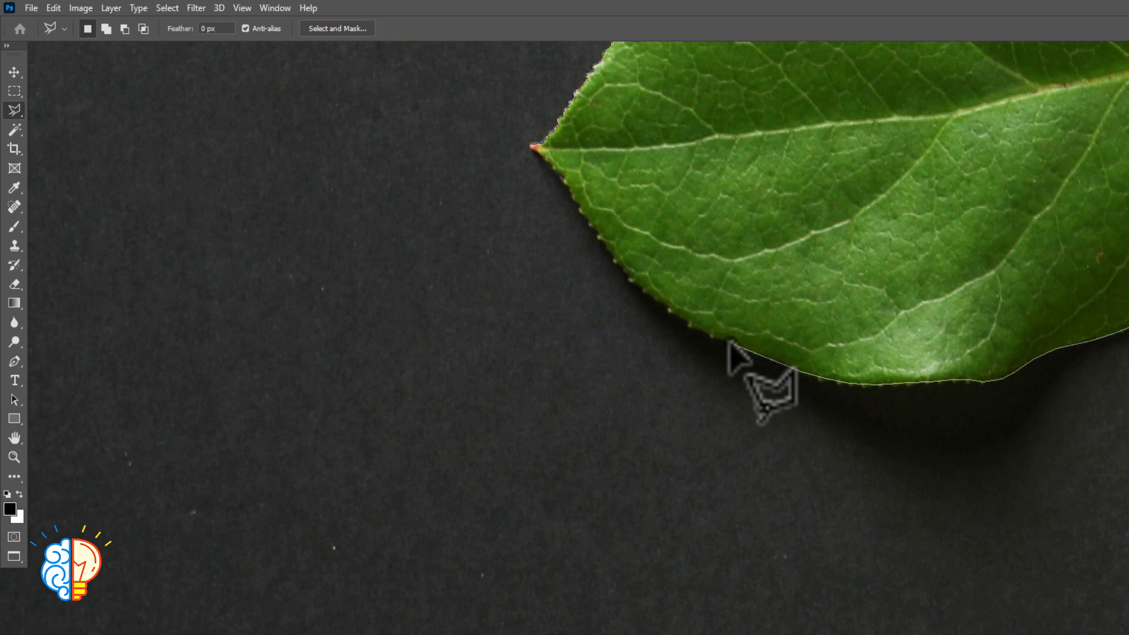
left_click(674, 309)
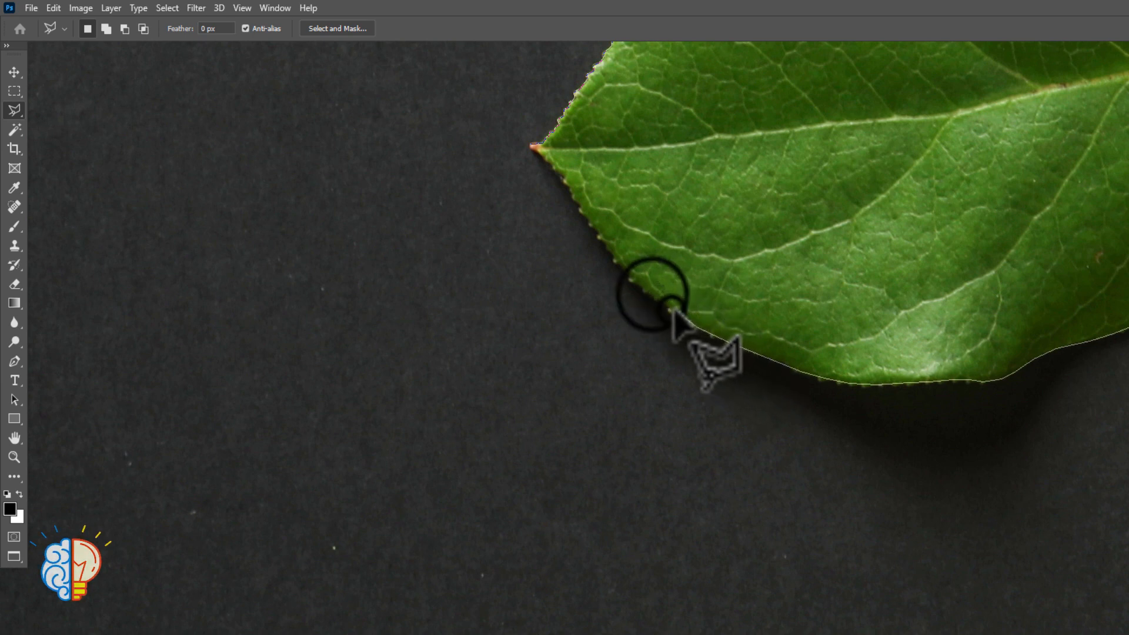
left_click(652, 294)
left_click(624, 264)
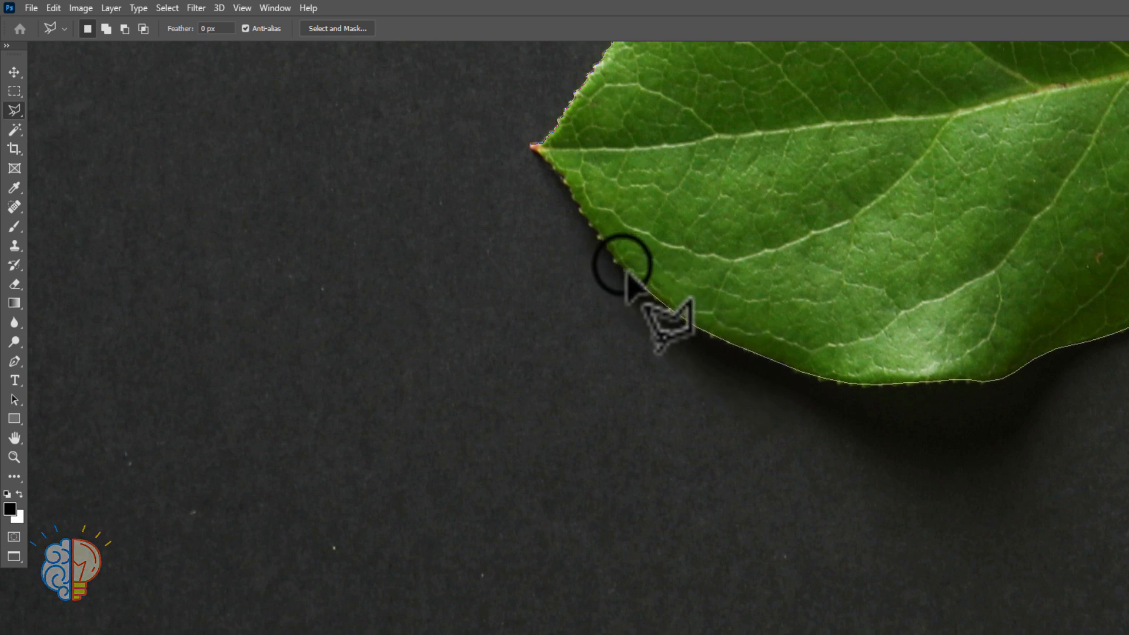
Trace the final serrated stretch up to the reddish pointed tip and close the selection at its starting point
left_click(612, 249)
left_click(596, 227)
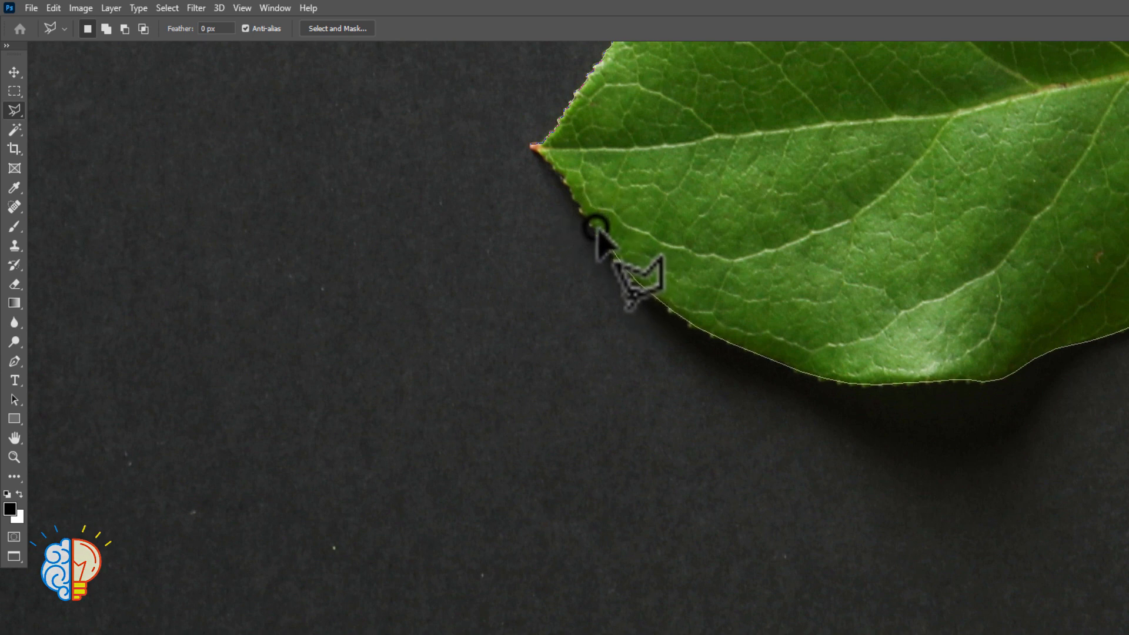
left_click(584, 213)
left_click(560, 176)
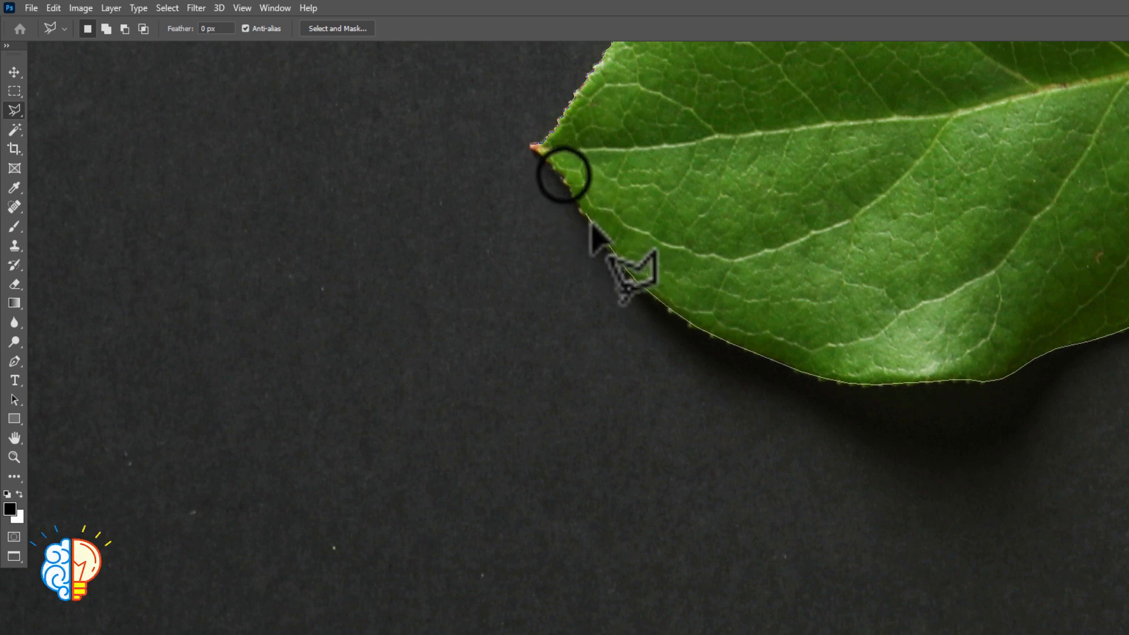
left_click(545, 160)
left_click(536, 150)
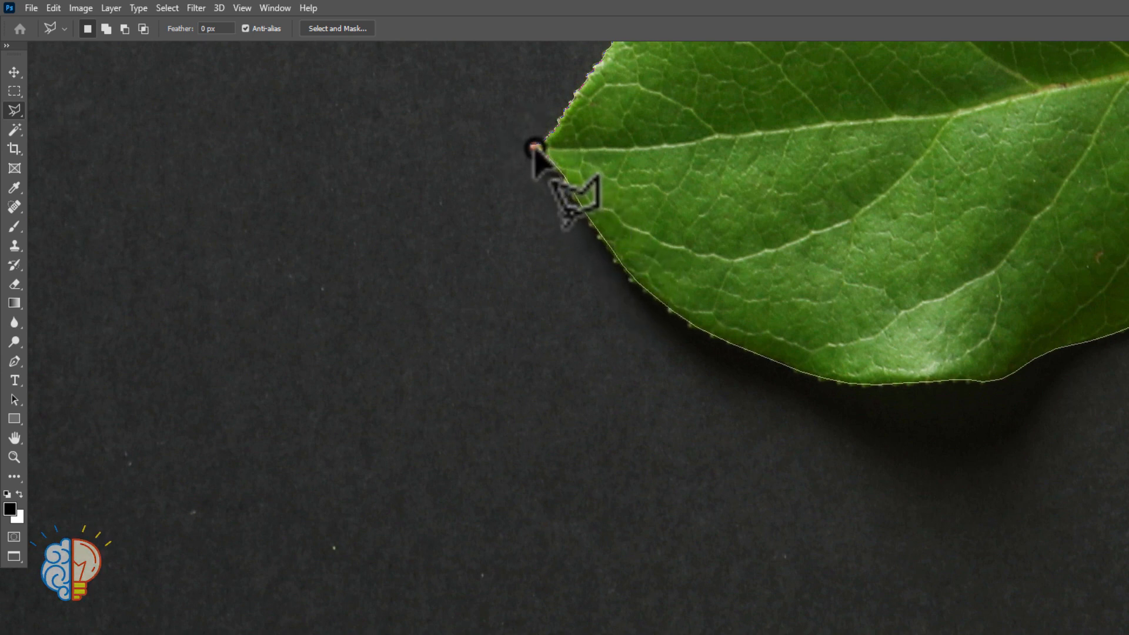
left_click(535, 143)
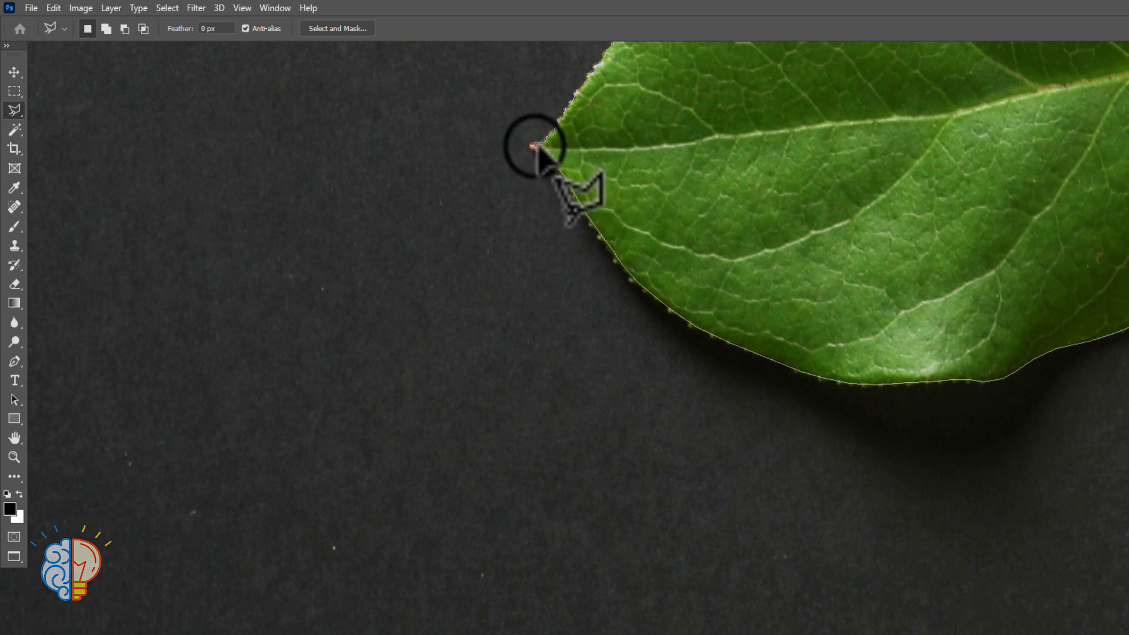
left_click(534, 146)
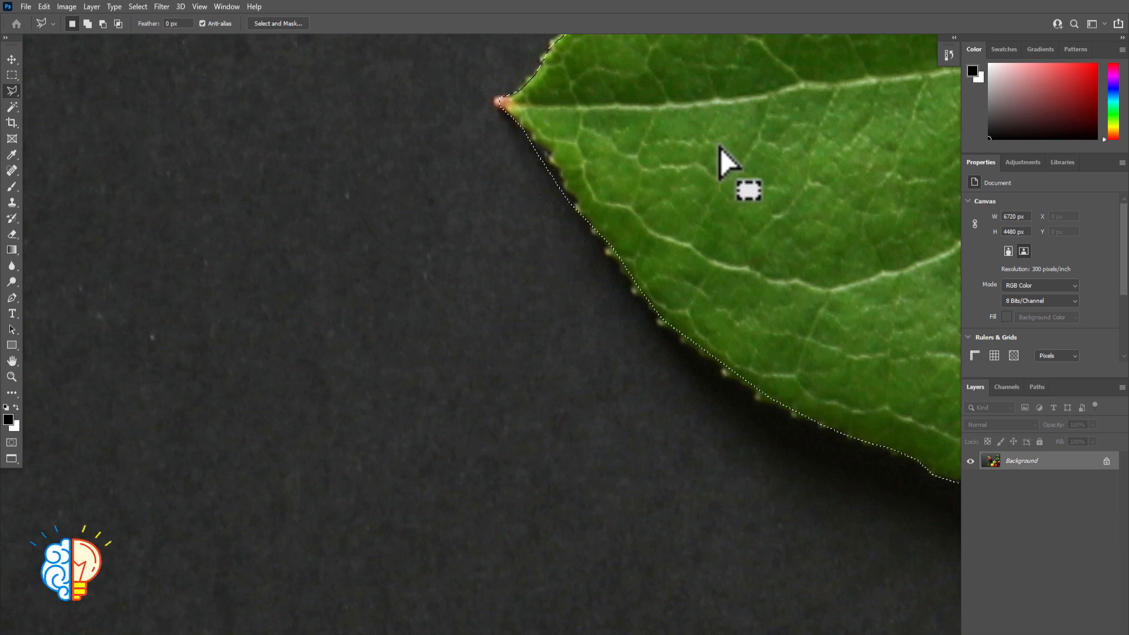
Bring the whole leaf into view and check the selection in Quick Mask mode before returning to the normal selection display
key("ctrl+minus")
key("ctrl+minus")
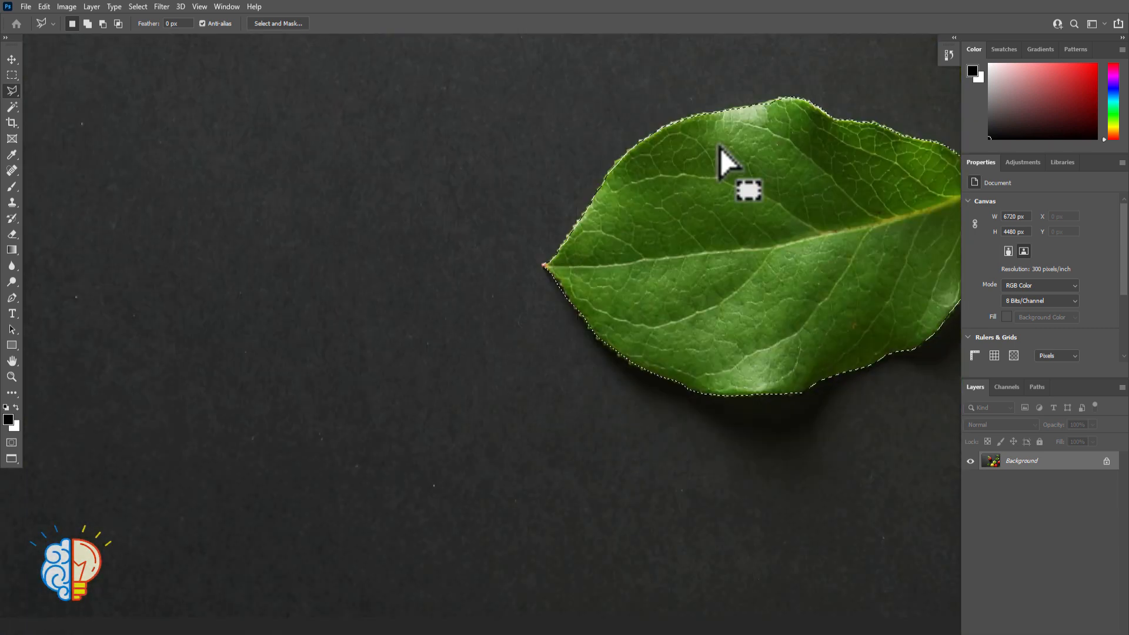
left_click_drag(784, 429, 633, 444)
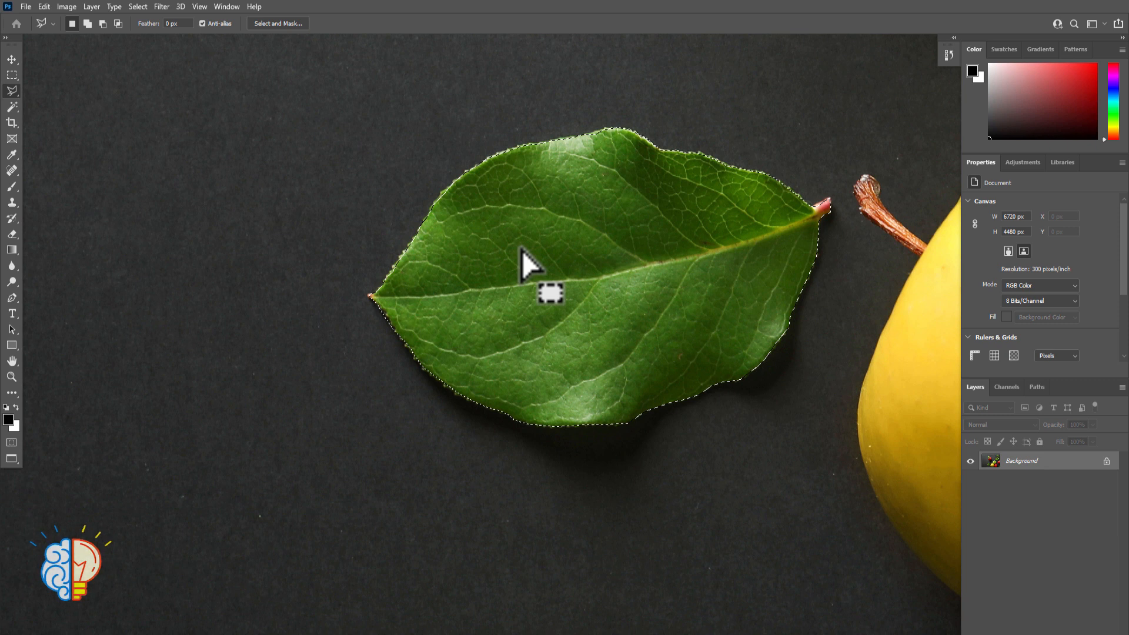
key("q")
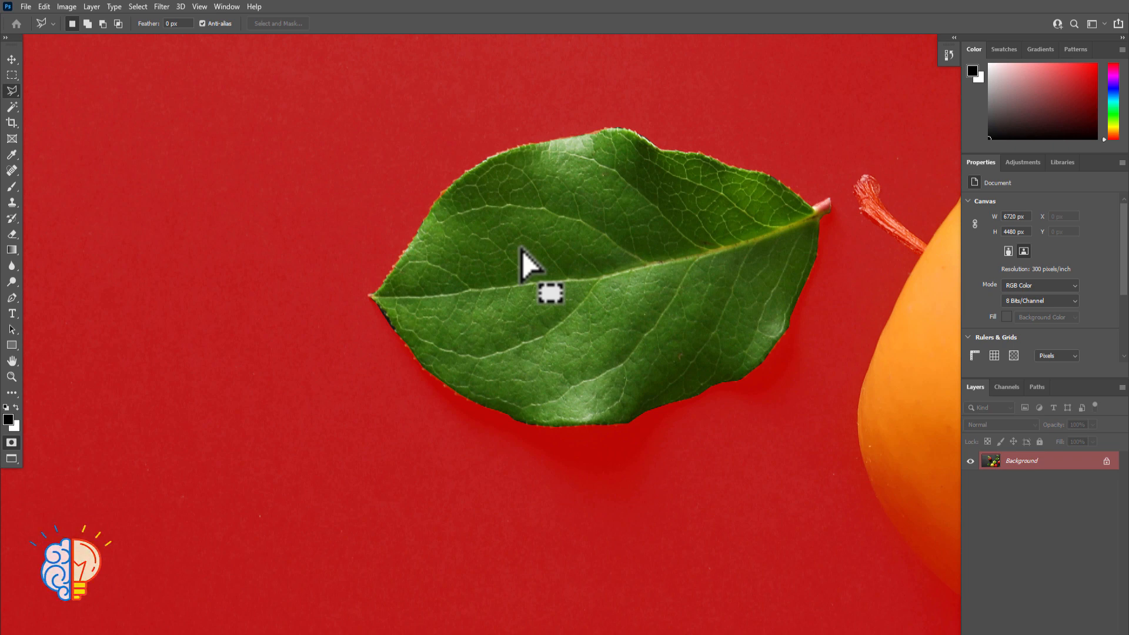
key("q")
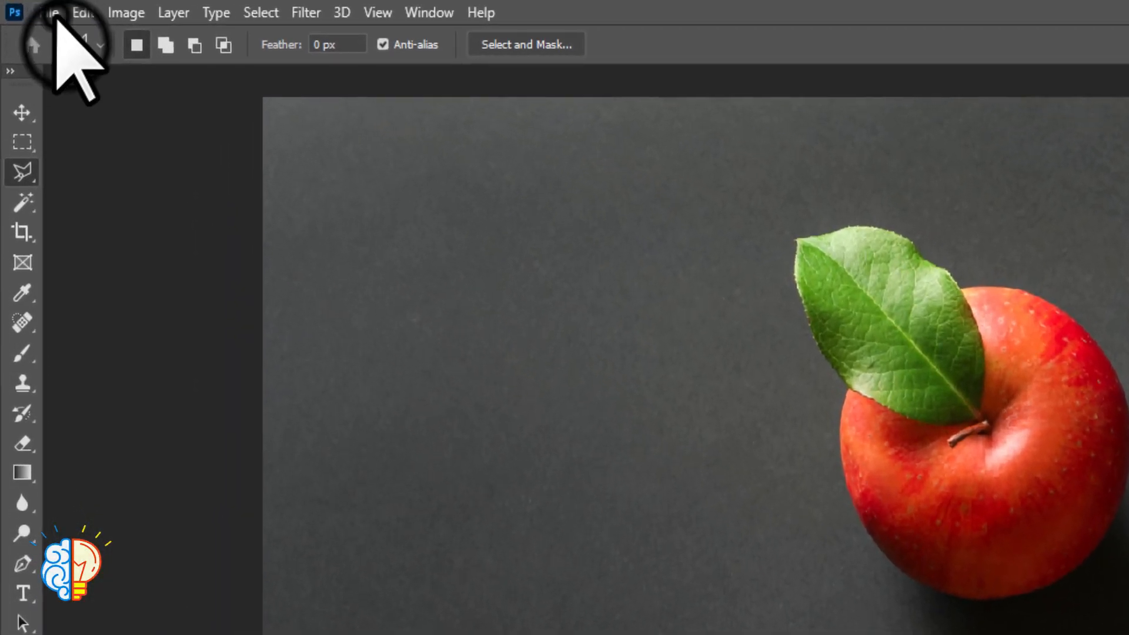
Create a new document from the 1179 x 738 px Clipboard preset at 300 ppi and paste the copied leaf into it
left_click(33, 8)
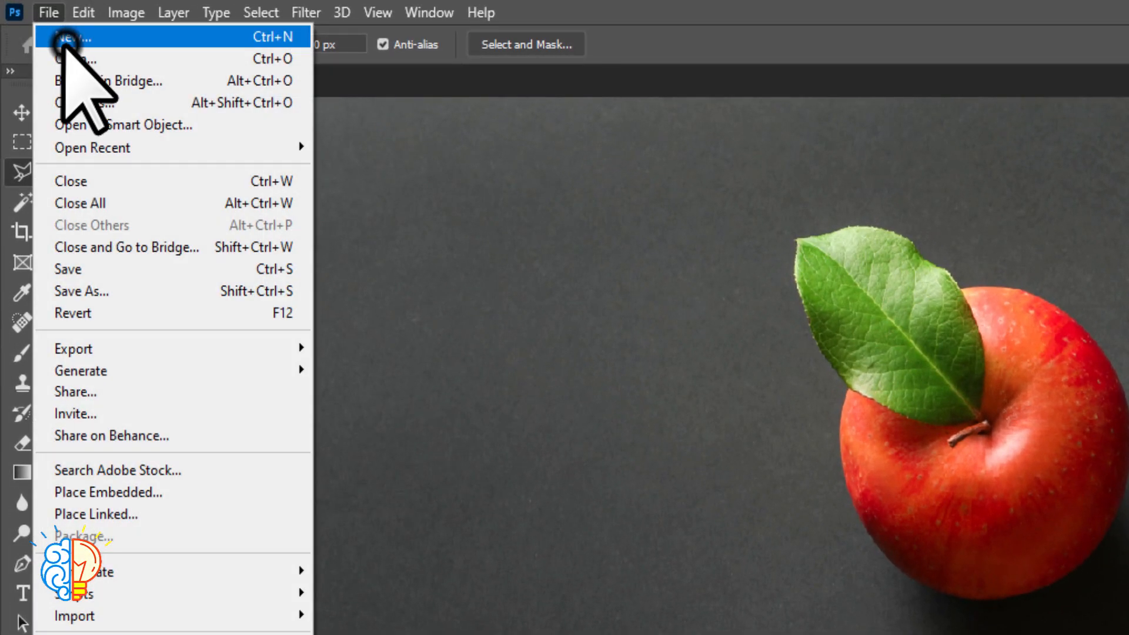
left_click(65, 40)
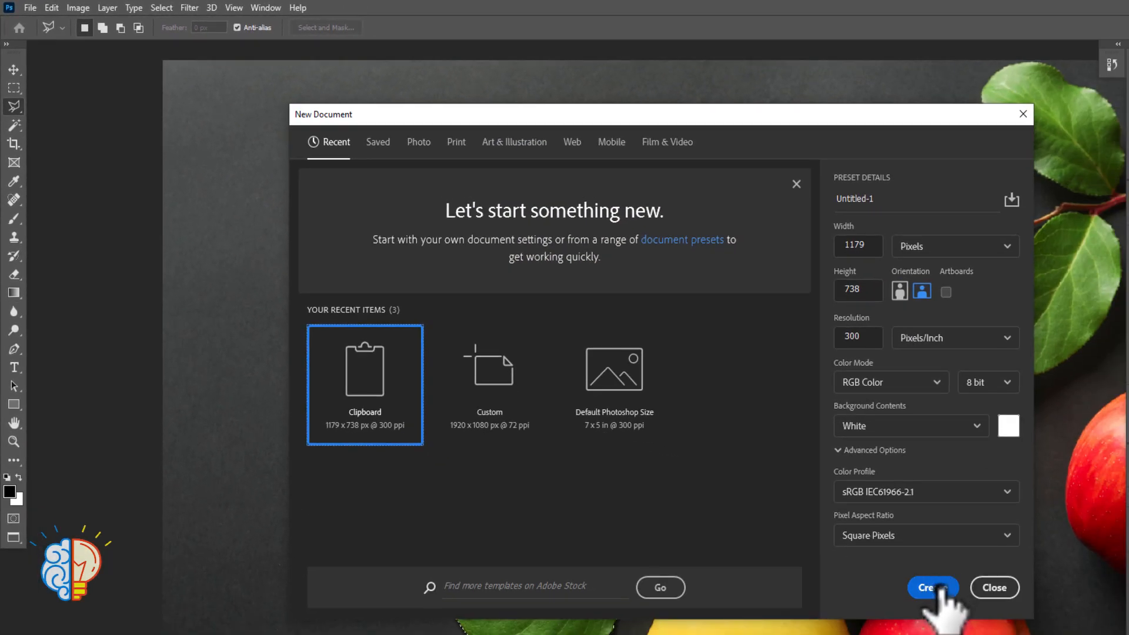
left_click(935, 588)
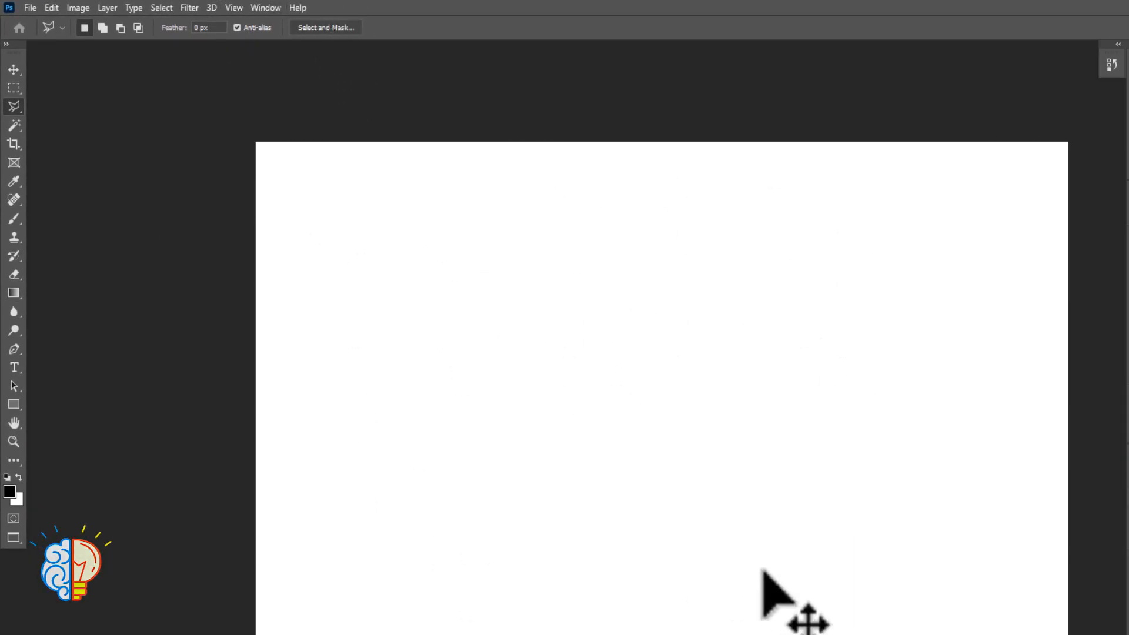
key("ctrl+v")
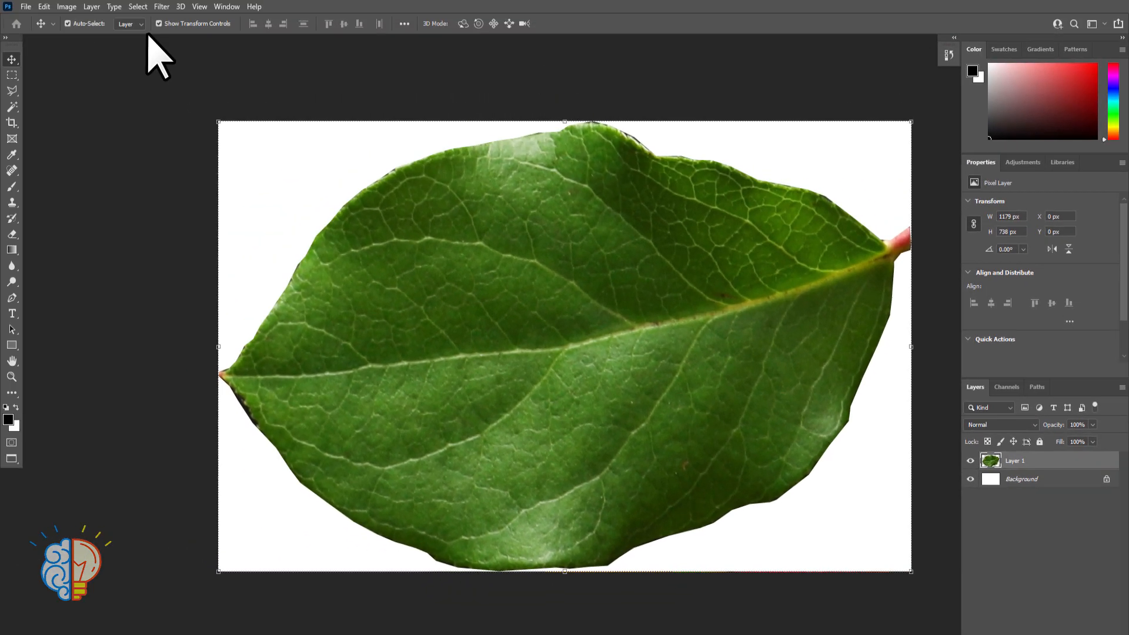
Scale the pasted leaf down to about half its size within the canvas and rotate it 7.91°
left_click_drag(497, 255, 525, 300)
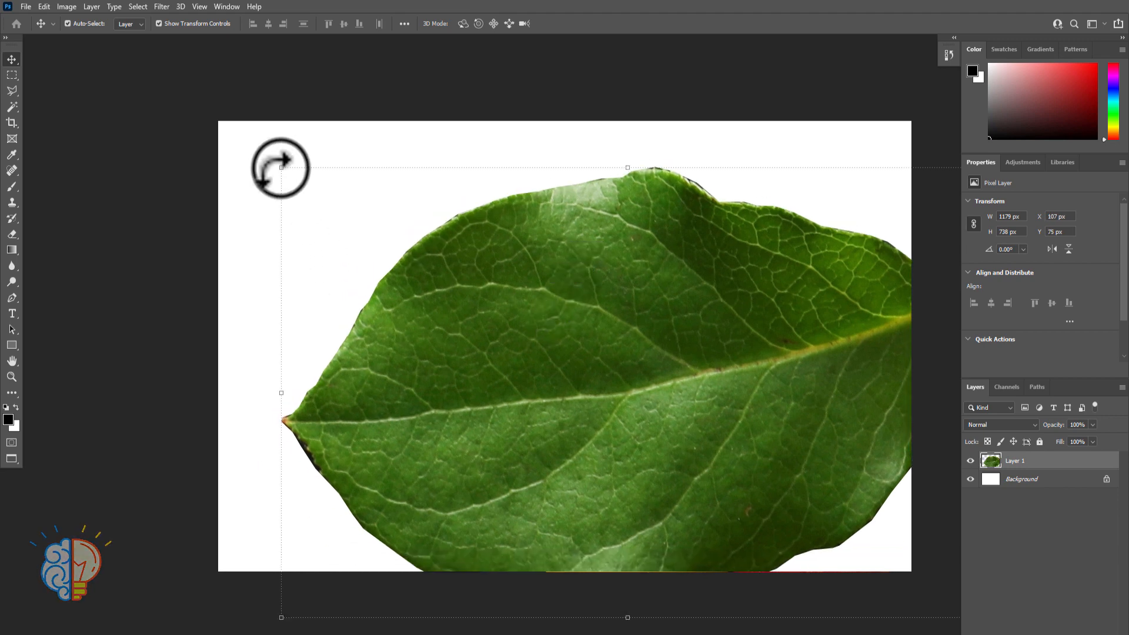
left_click_drag(281, 167, 468, 311)
left_click_drag(605, 385, 456, 286)
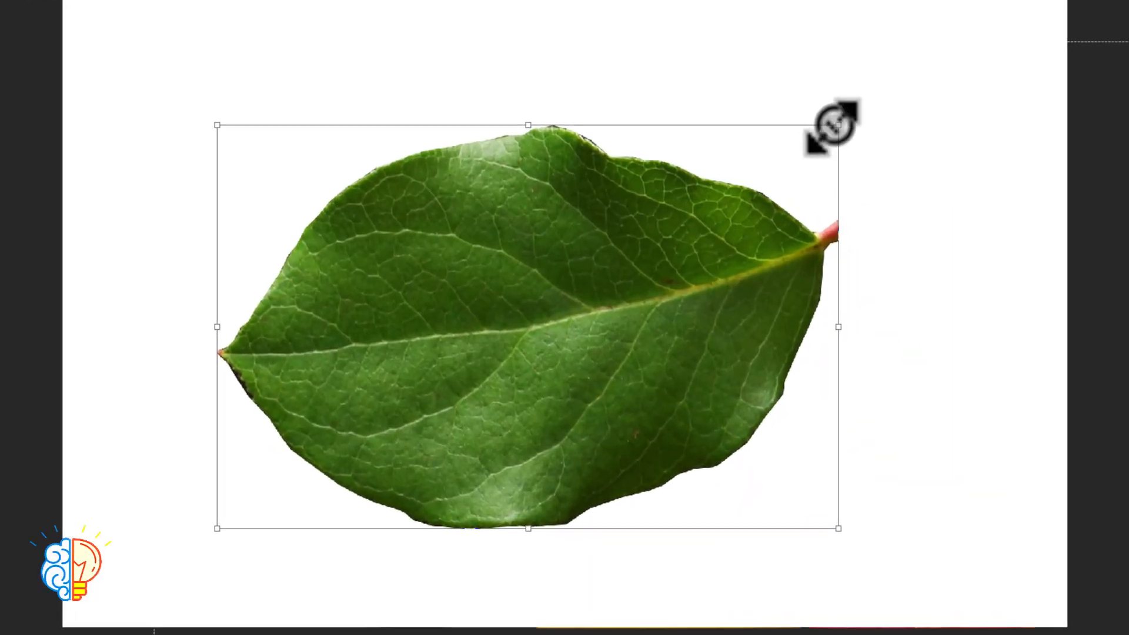
left_click_drag(753, 223, 639, 275)
left_click_drag(670, 194, 670, 196)
left_click_drag(516, 352, 421, 232)
key("Return")
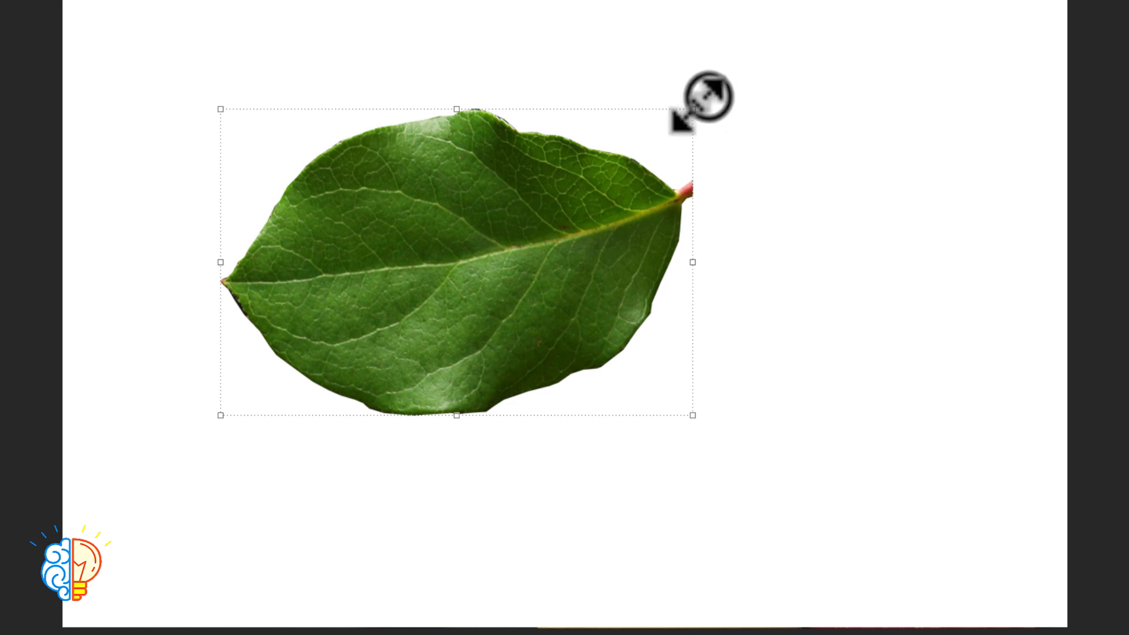
left_click_drag(709, 95, 671, 163)
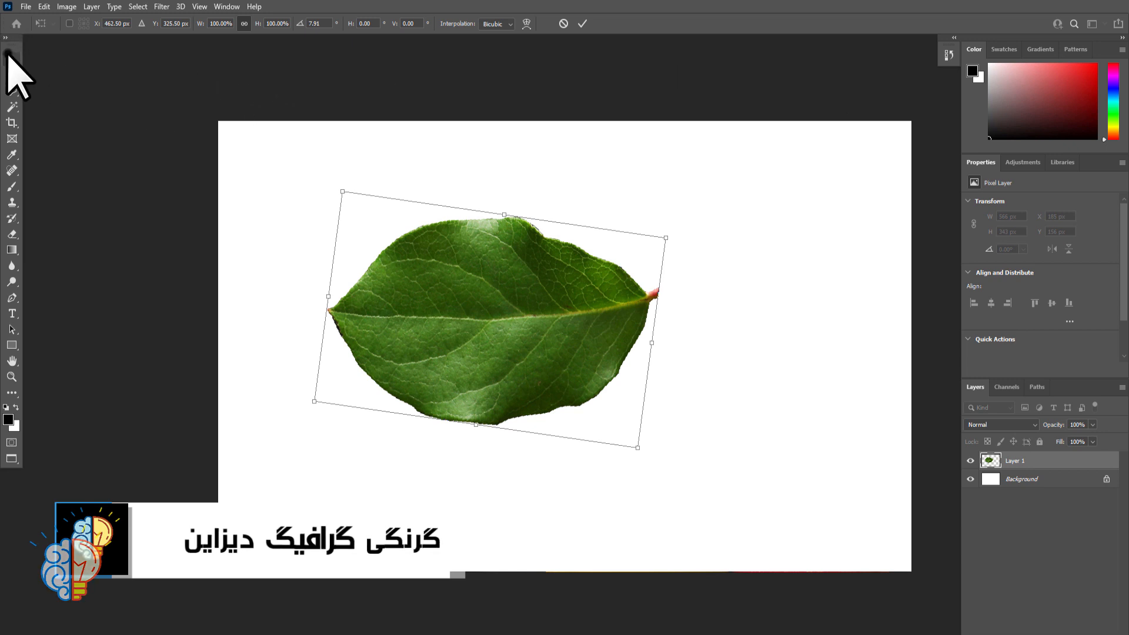
key("Escape")
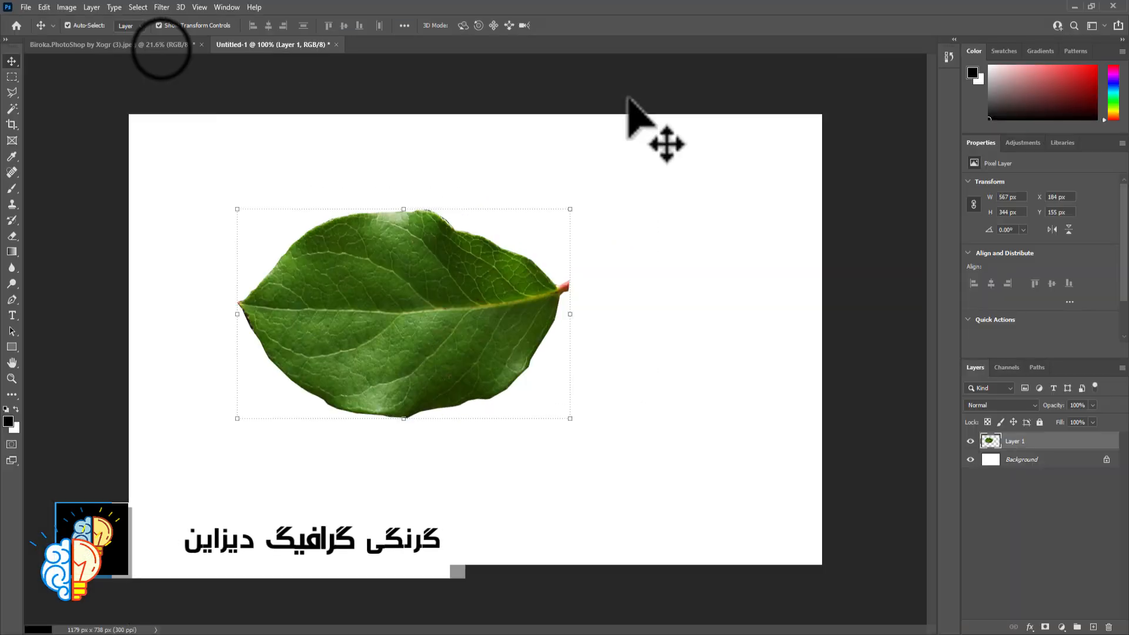
Return to the apple photo document and bring the selected leaf and yellow apple into a closer view
left_click(161, 46)
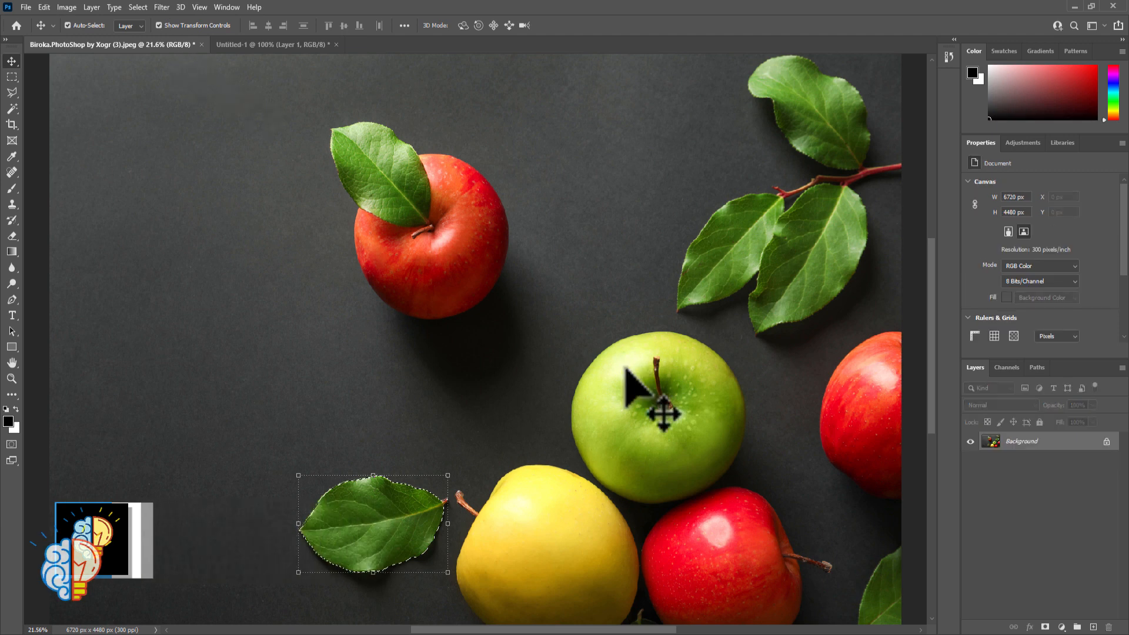
key("ctrl+plus")
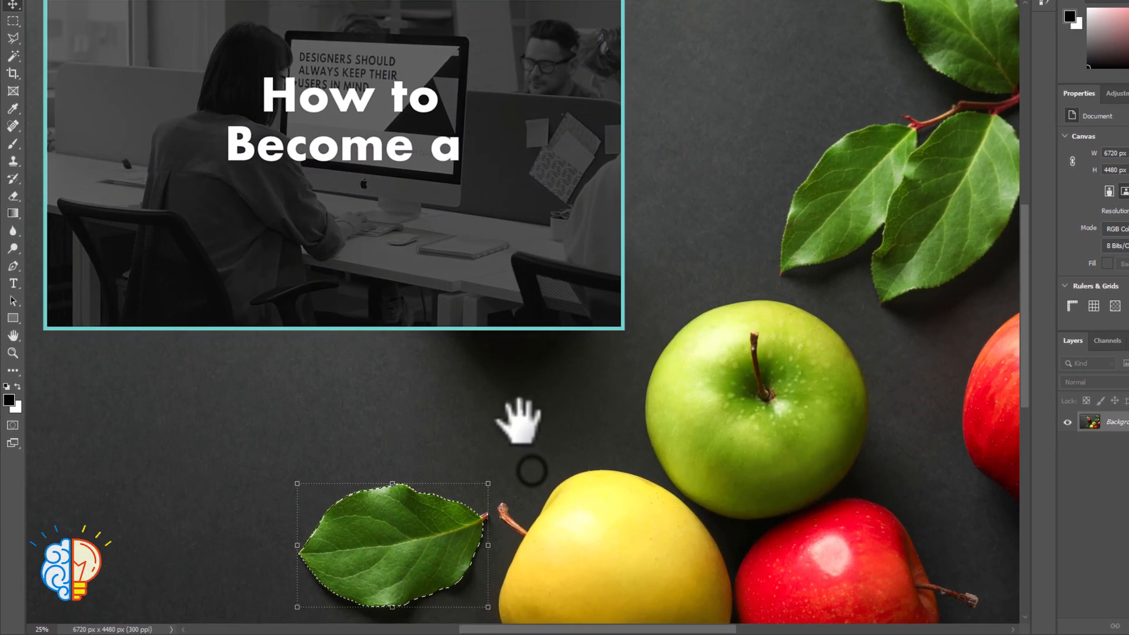
left_click_drag(519, 421, 520, 240)
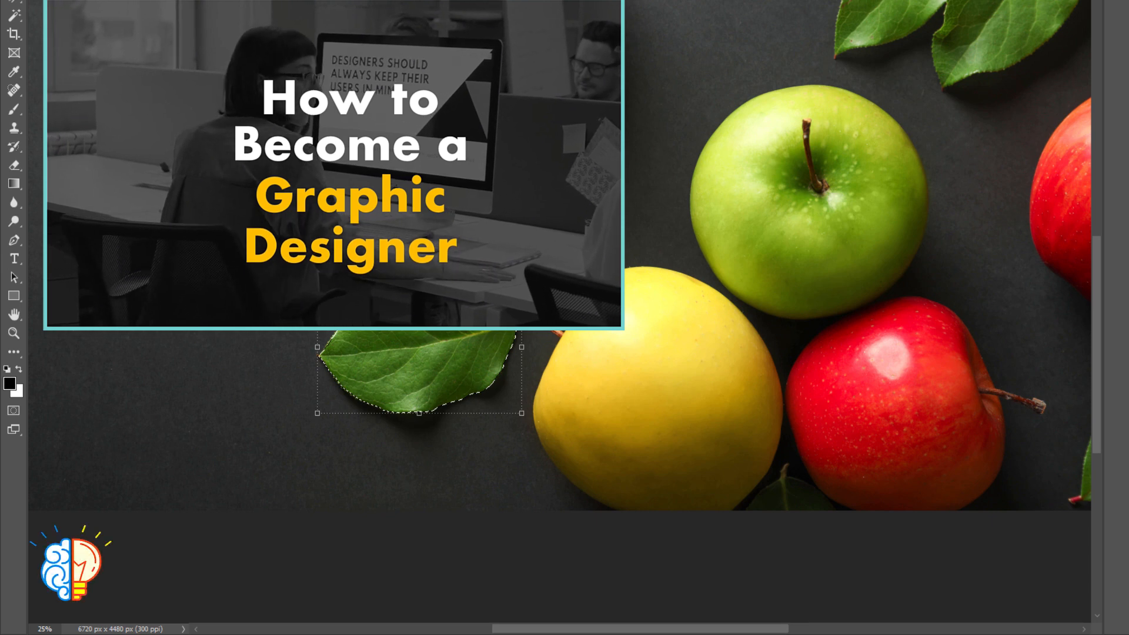
key("ctrl+plus")
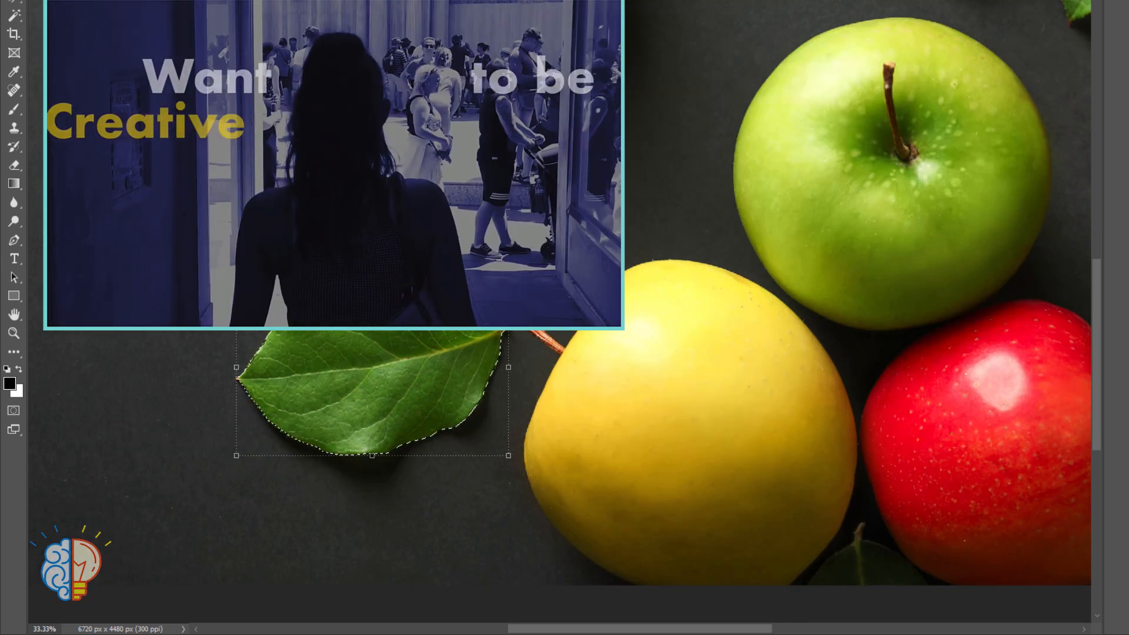
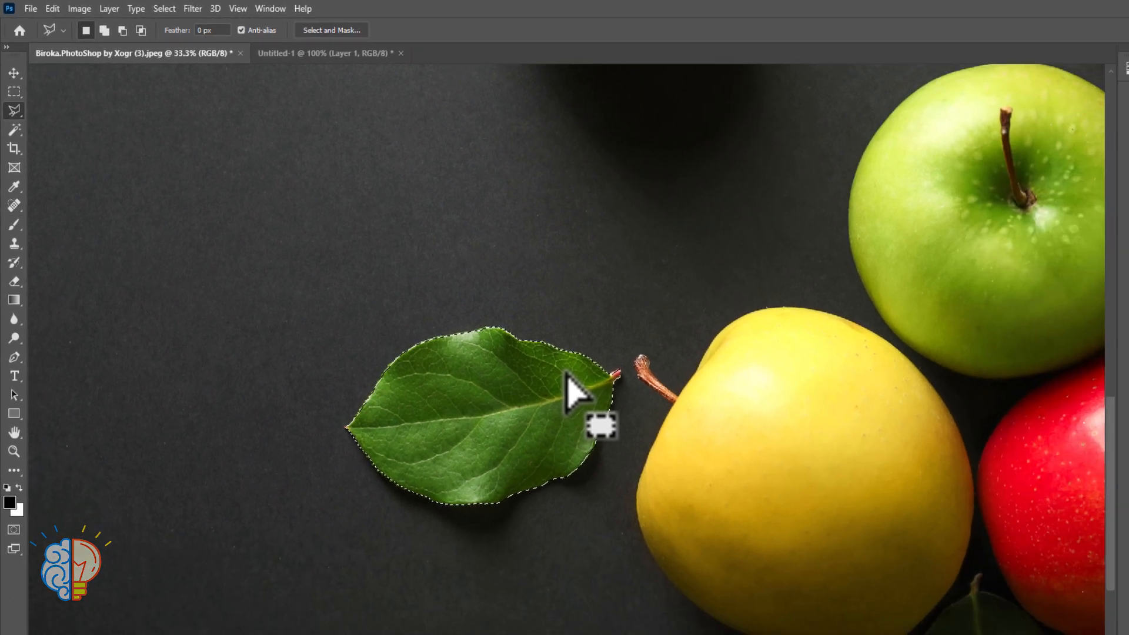
Try recolouring the selected leaf with Hue/Saturation, using hues of -180, -52 and +87 with saturation +100, and discard the adjustment
key("ctrl+u")
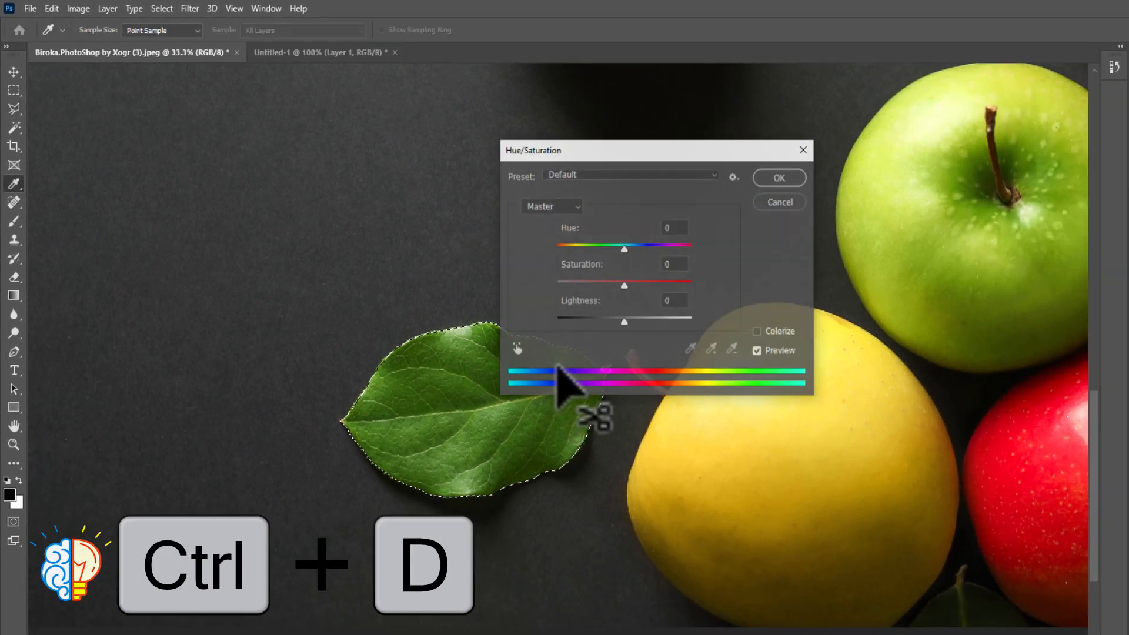
left_click_drag(586, 149, 722, 132)
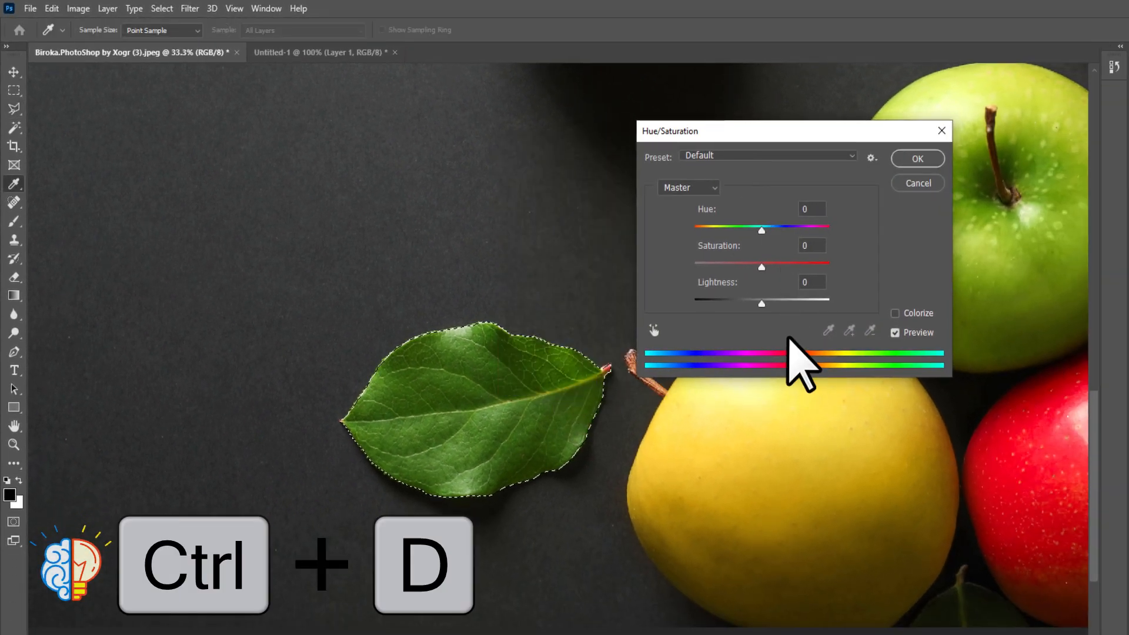
left_click(761, 231)
left_click_drag(763, 230, 690, 226)
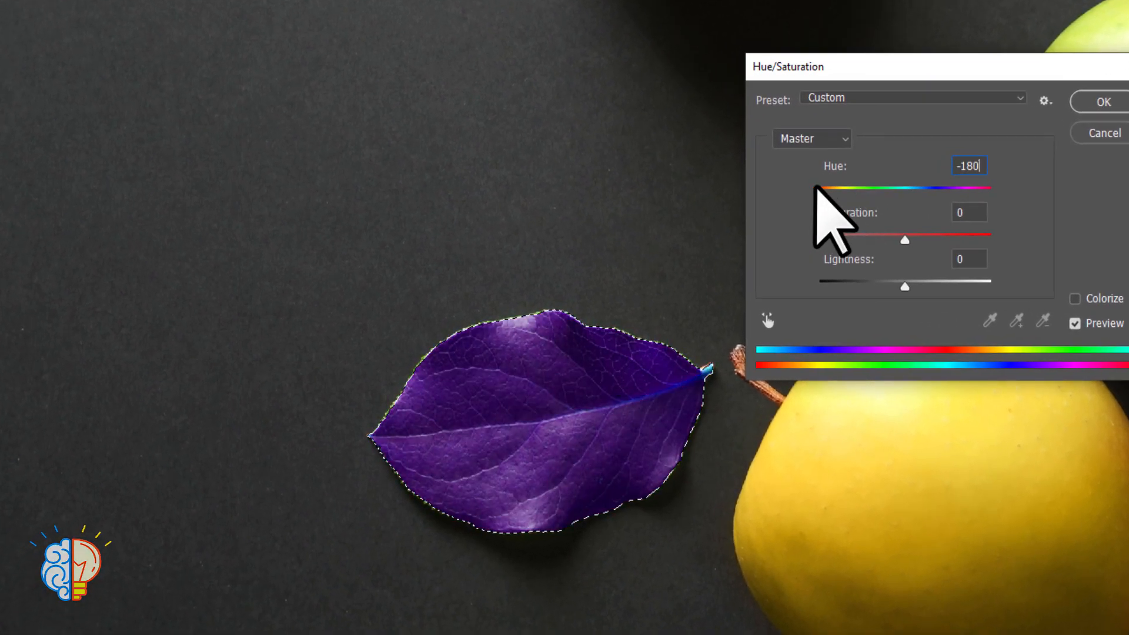
left_click_drag(817, 187, 863, 191)
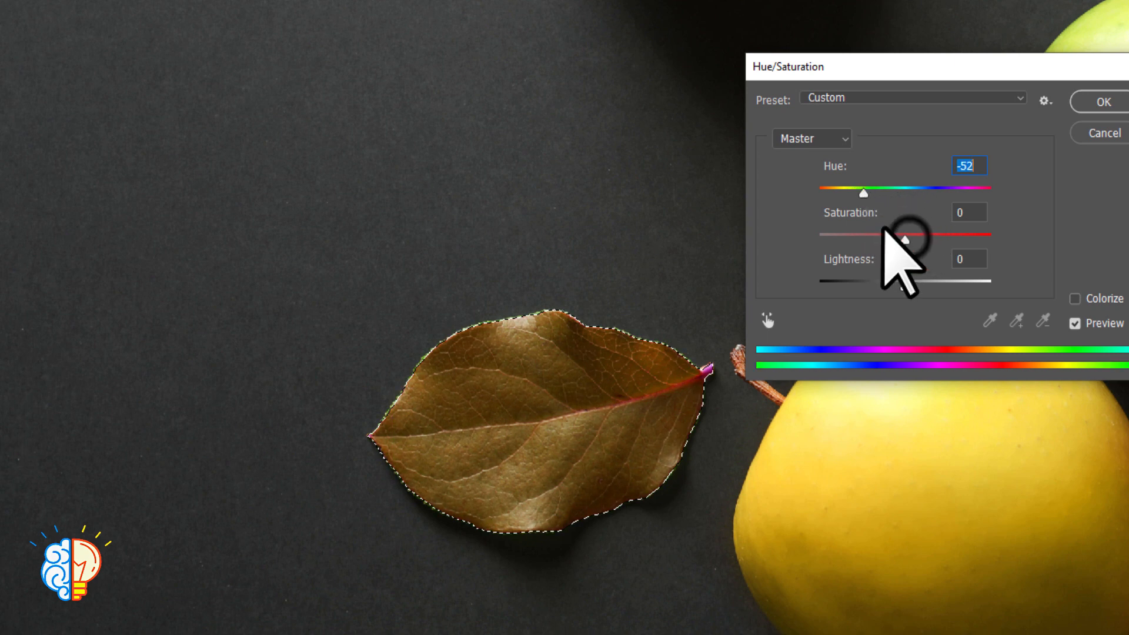
left_click_drag(904, 234, 1013, 252)
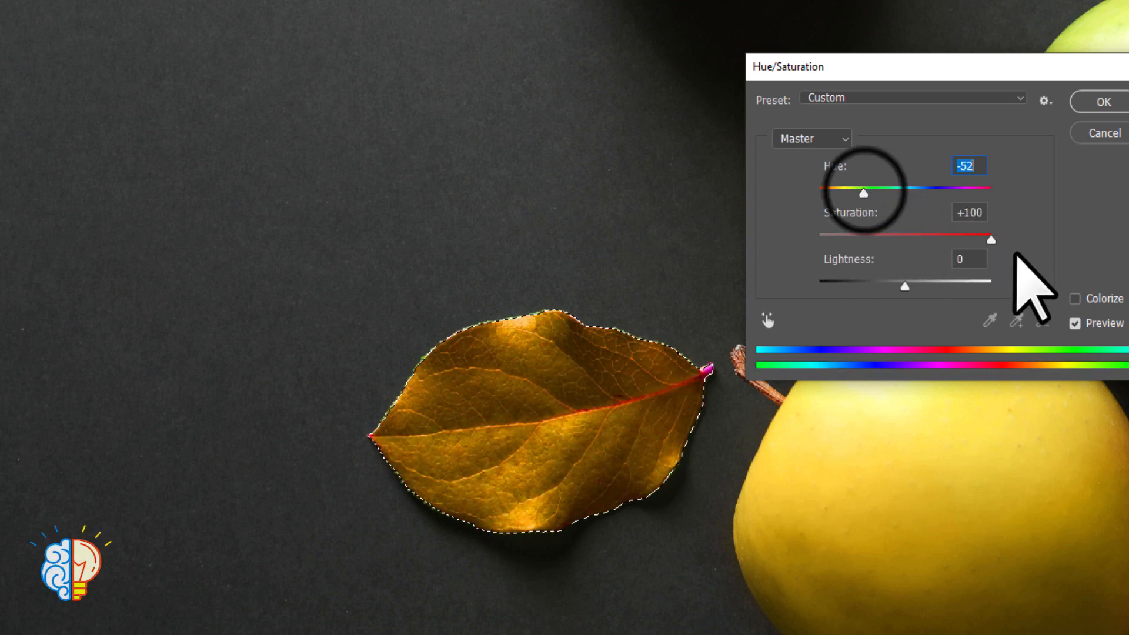
left_click_drag(870, 187, 966, 196)
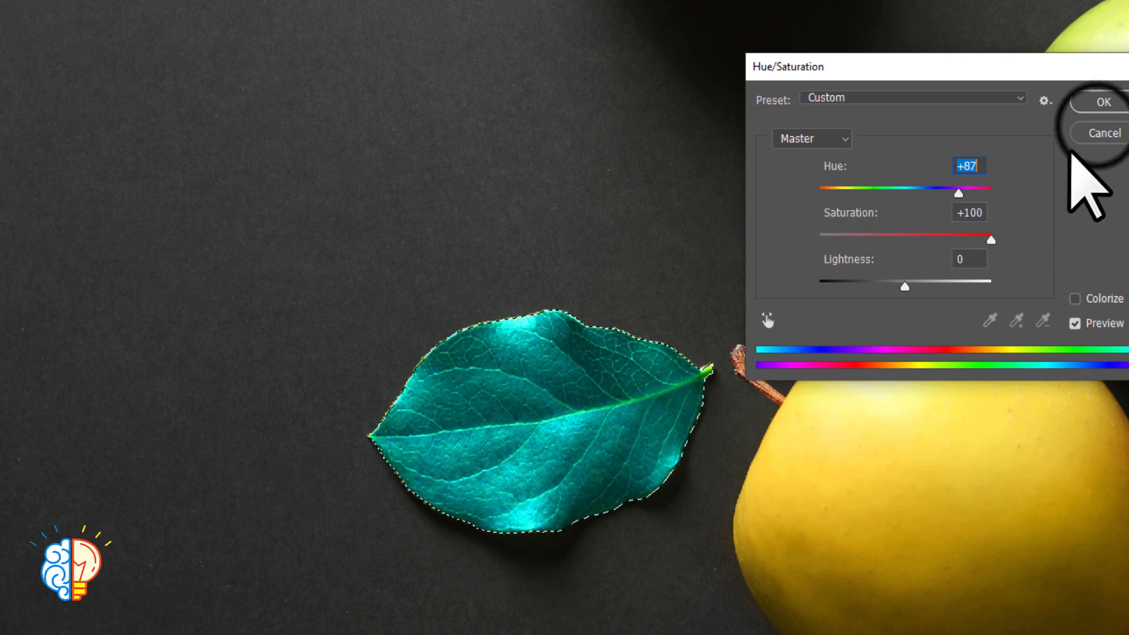
left_click(1097, 133)
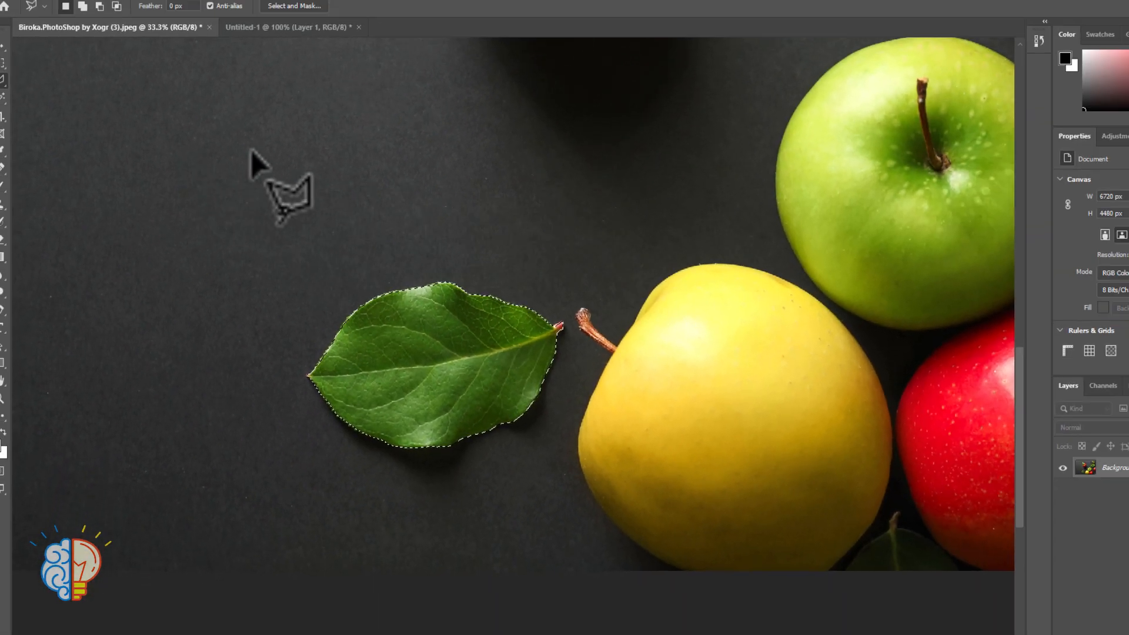
Deselect the leaf, fit the whole apple photo in view, and switch to the Magnetic Lasso Tool
key("ctrl+d")
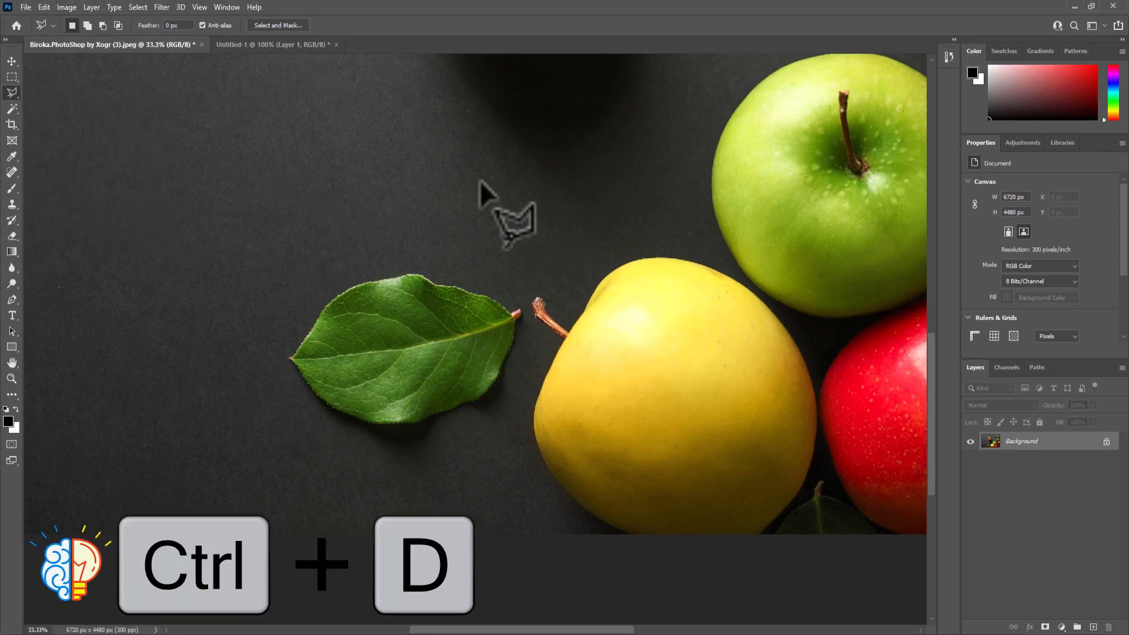
key("ctrl+0")
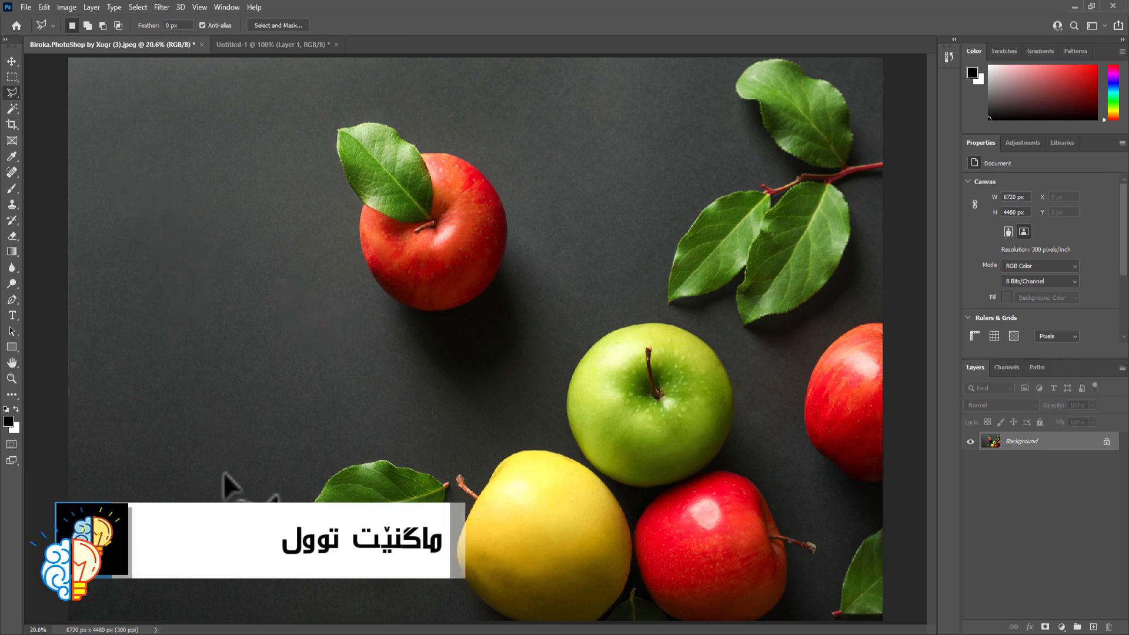
right_click(16, 94)
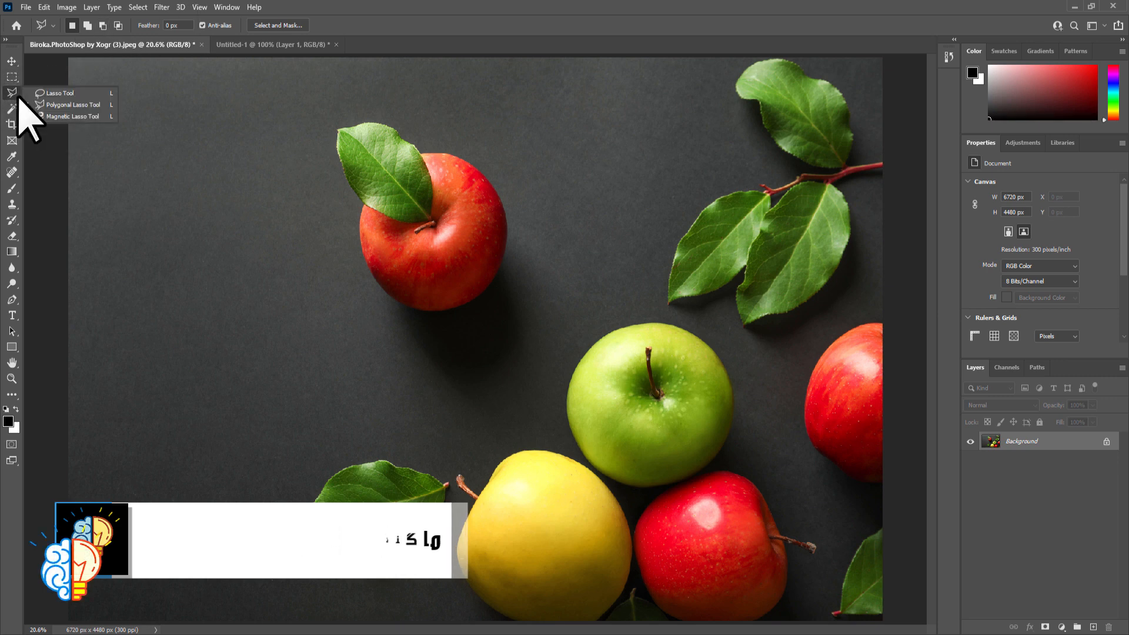
left_click(63, 115)
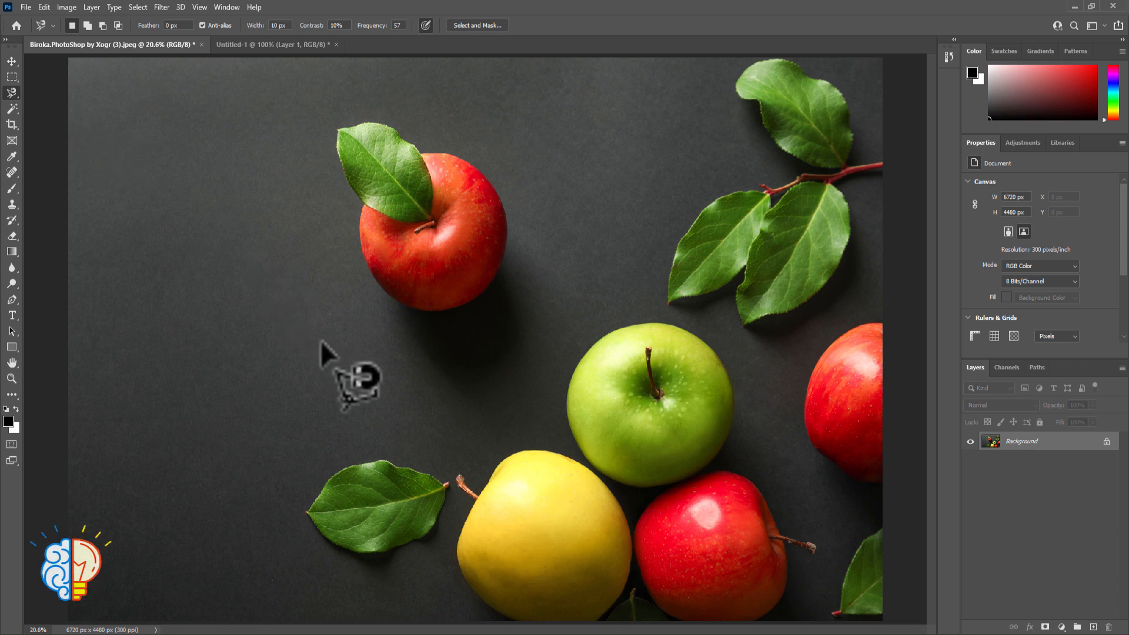
Start a Magnetic Lasso outline at the tip of the red apple's leaf and trace its upper edge, removing stray anchor points
key("ctrl+plus")
key("ctrl+plus")
key("ctrl+plus")
key("ctrl+plus")
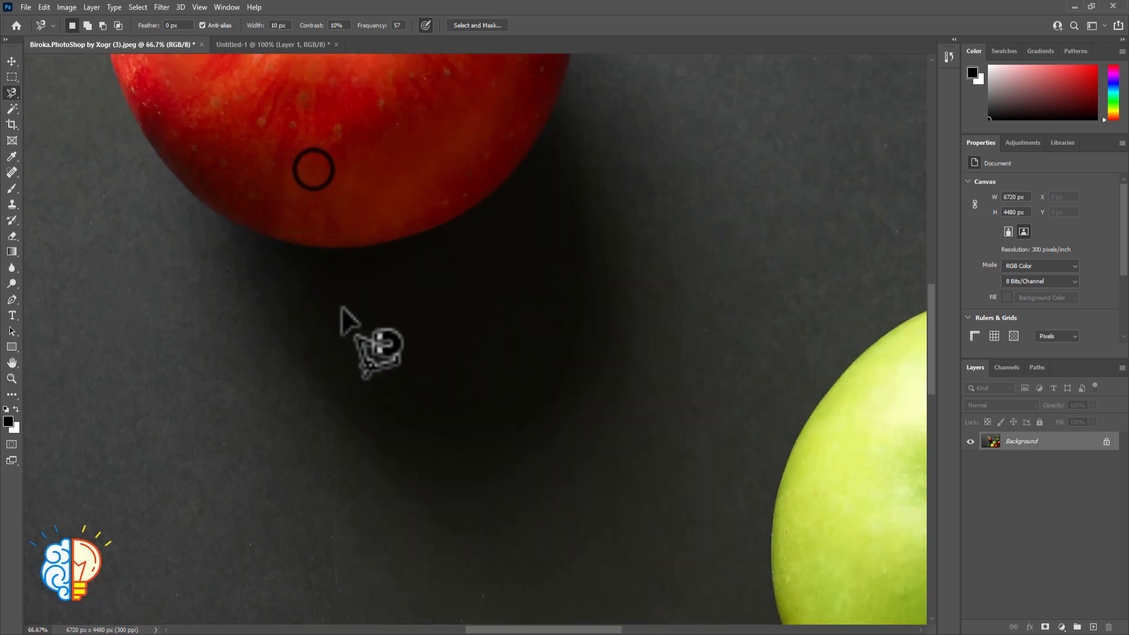
key("space")
left_click_drag(312, 169, 478, 544)
left_click_drag(406, 445, 419, 479)
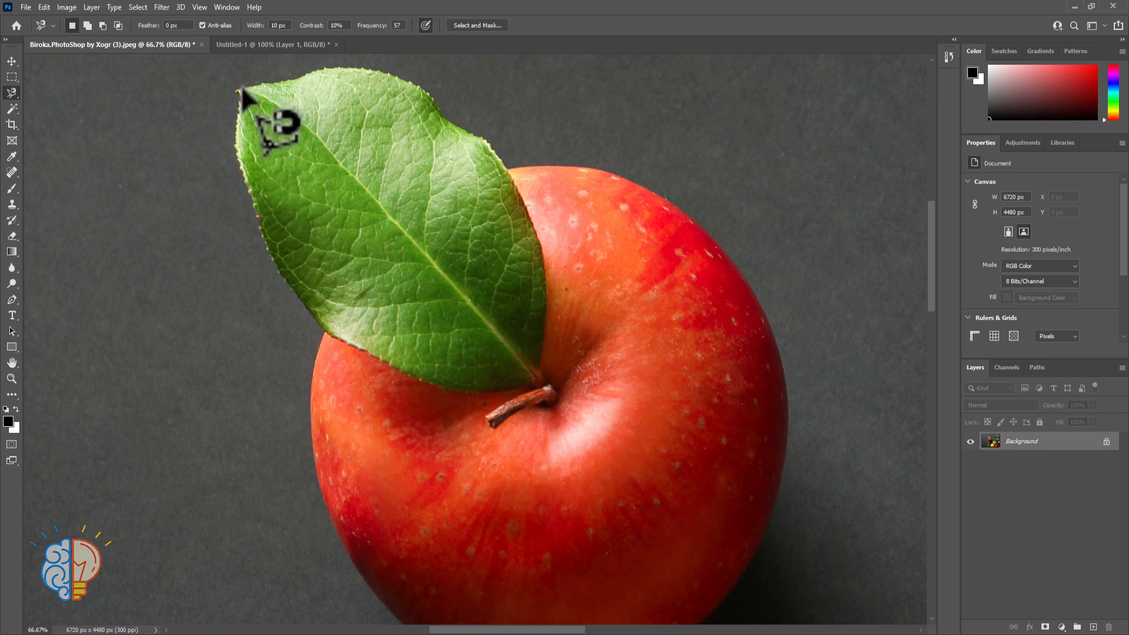
key("ctrl+plus")
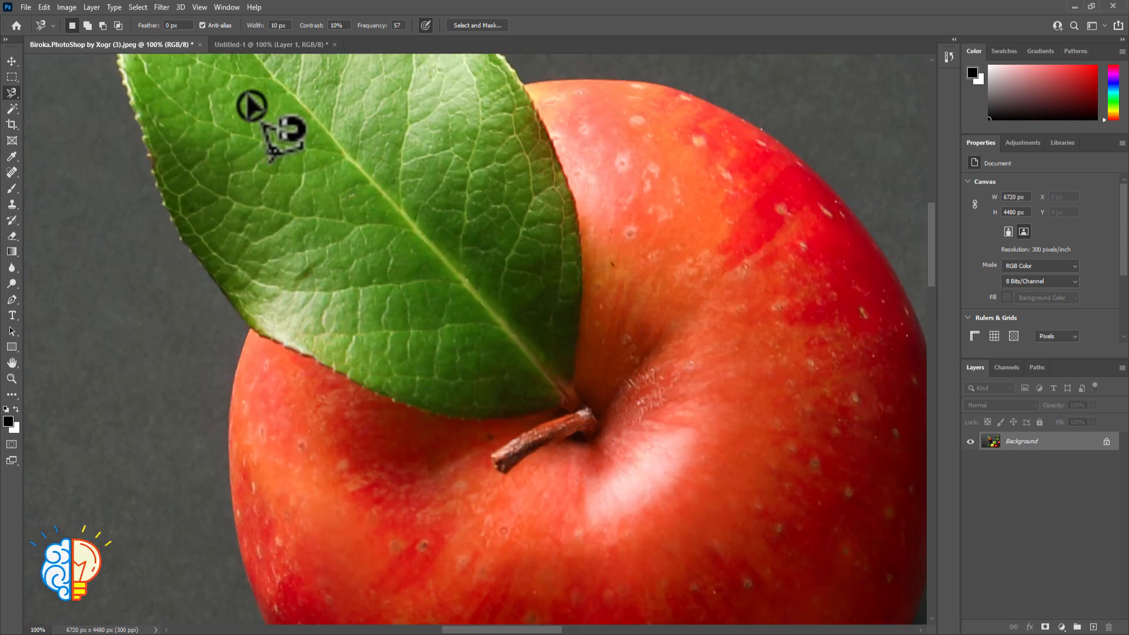
left_click_drag(270, 139, 294, 282)
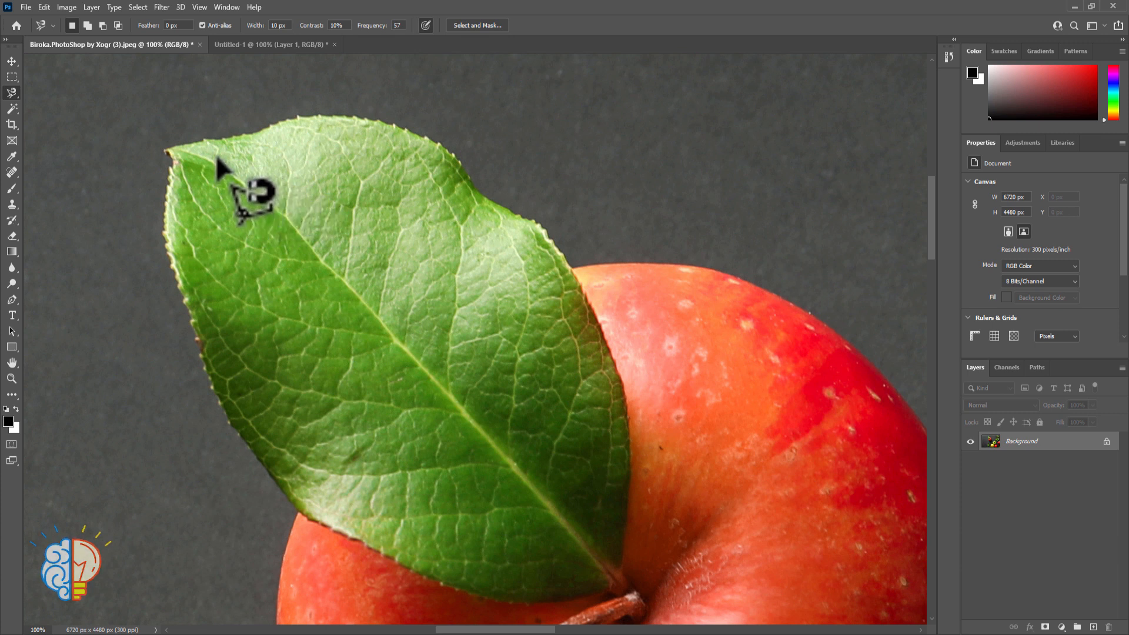
left_click(169, 152)
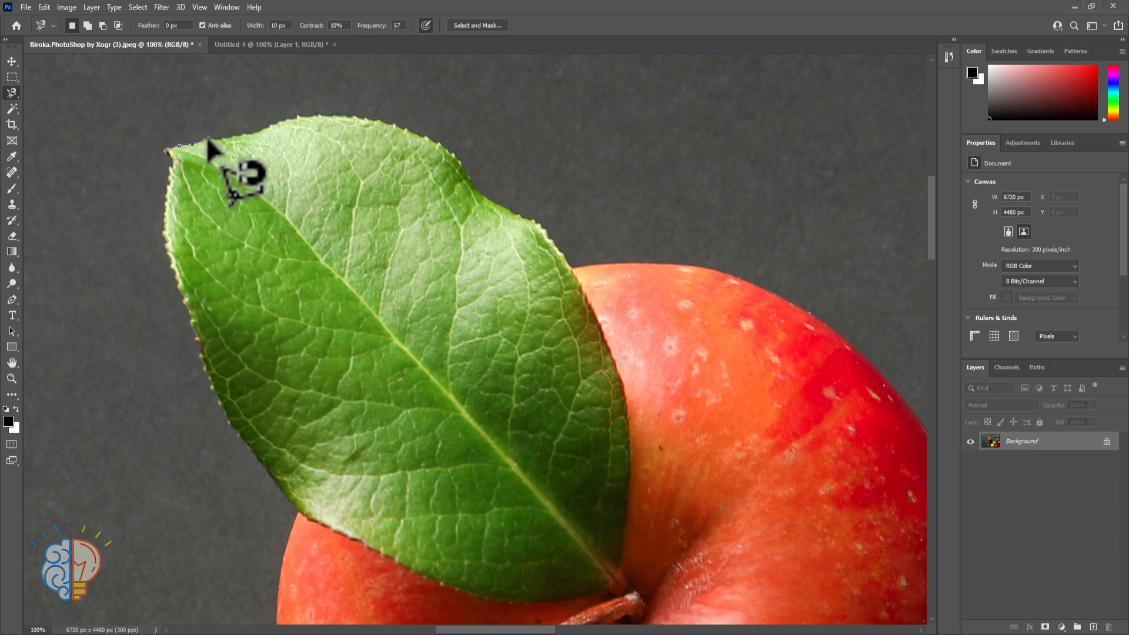
scroll(207, 139, "up", 1)
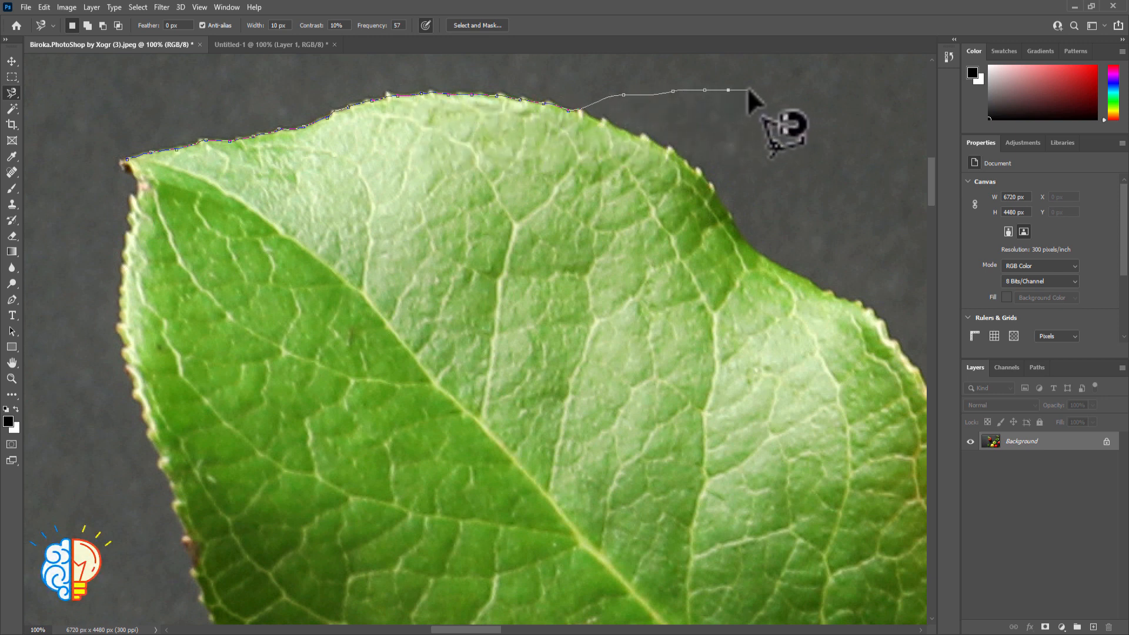
key("BackSpace")
key("BackSpace")
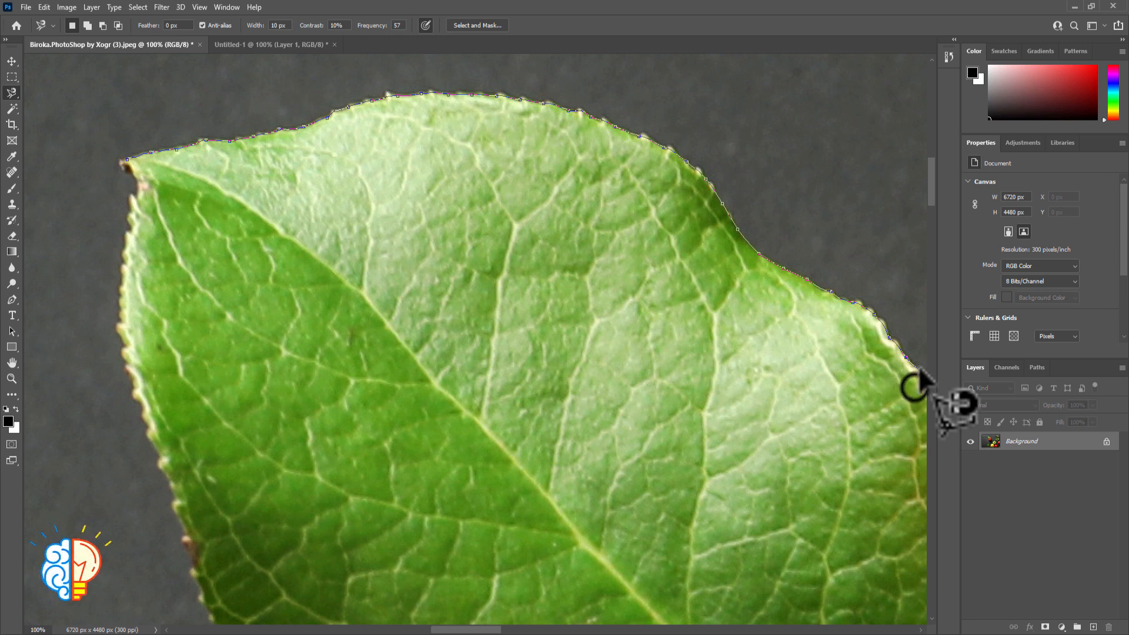
Continue the Magnetic Lasso outline down the leaf's right edge against the red apple to the base near the stem
key("space")
mouse_move(902, 383)
left_mouse_down()
mouse_move(660, 244)
mouse_move(639, 191)
left_mouse_up()
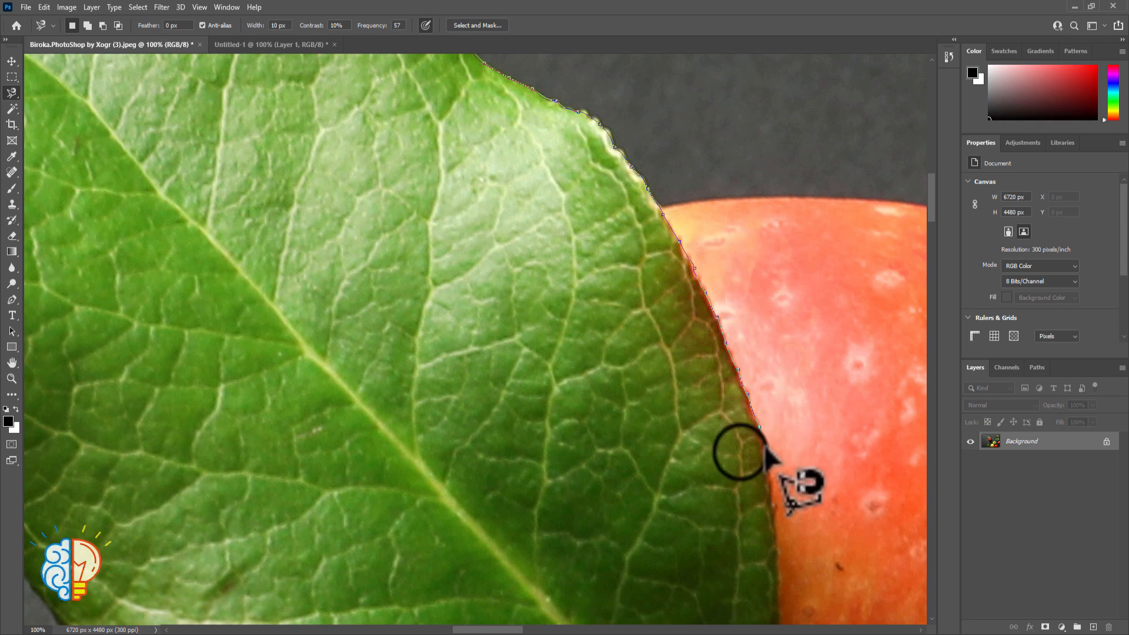
mouse_move(731, 347)
left_mouse_down()
mouse_move(731, 181)
mouse_move(756, 202)
left_mouse_up()
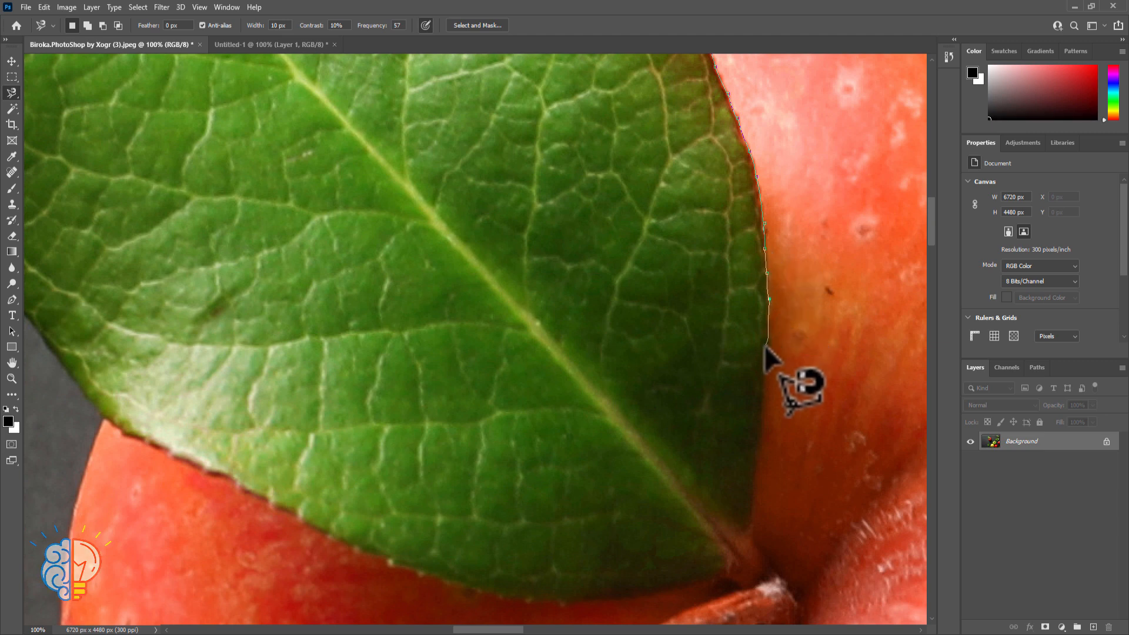
key("space")
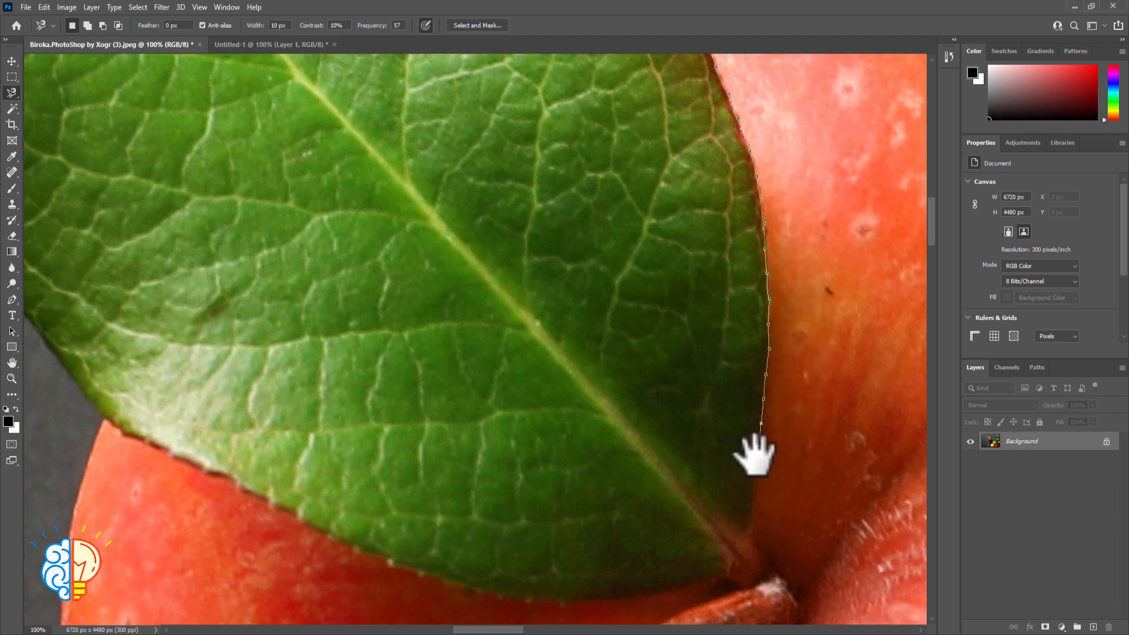
left_click_drag(757, 453, 767, 206)
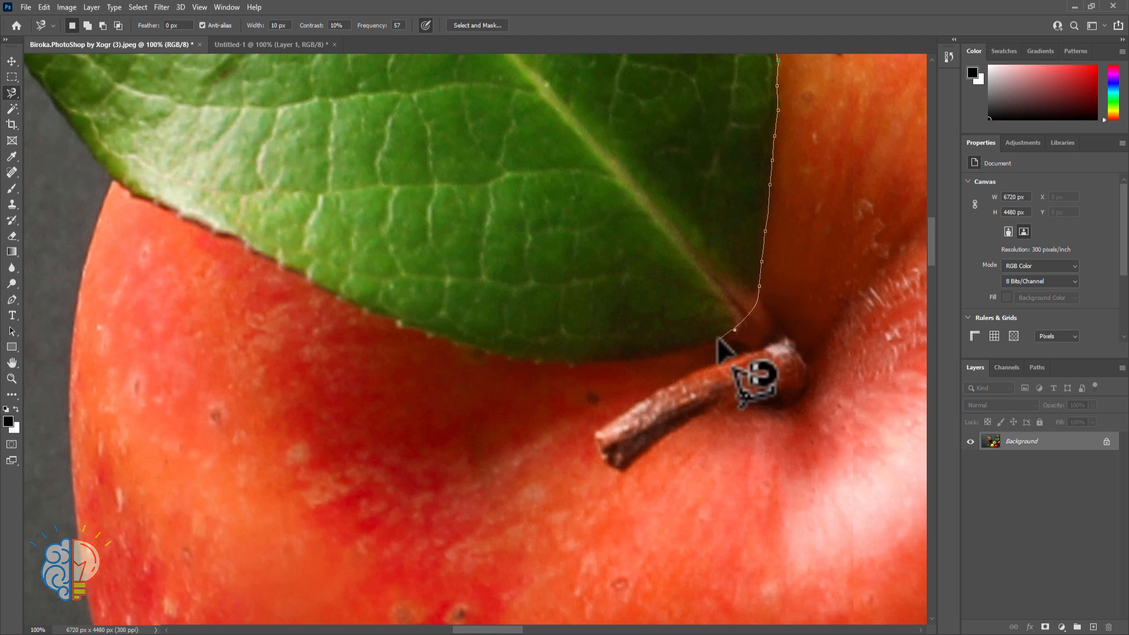
Trace the leaf's lower edge from its base to where it leaves the red apple, adding anchor points by hand where needed
left_click(620, 365)
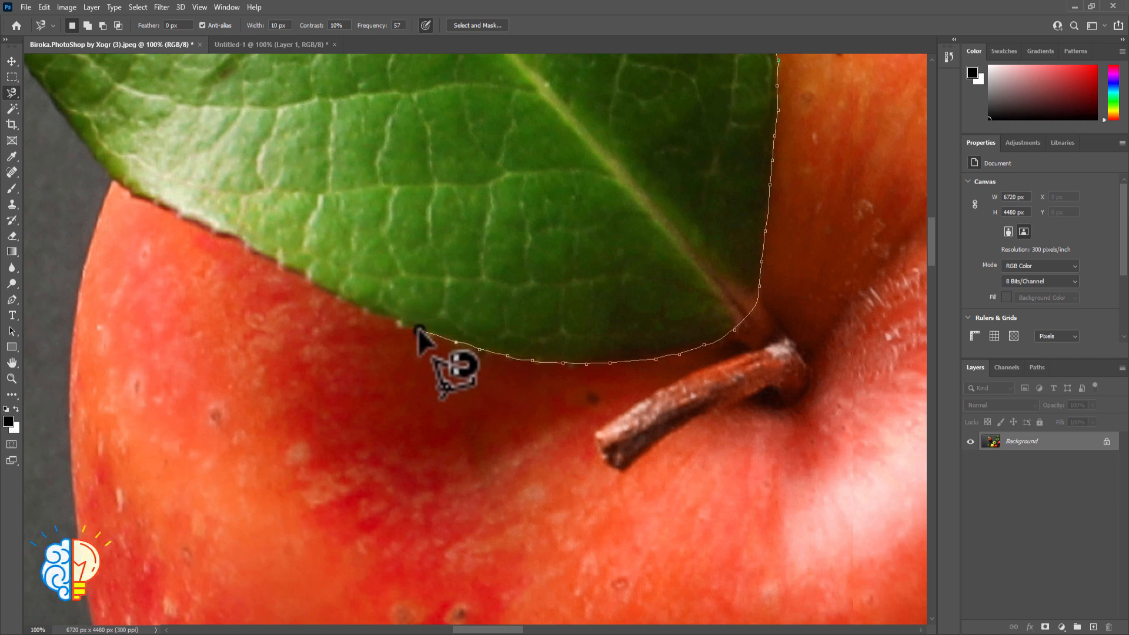
key("space")
left_click_drag(421, 330, 673, 349)
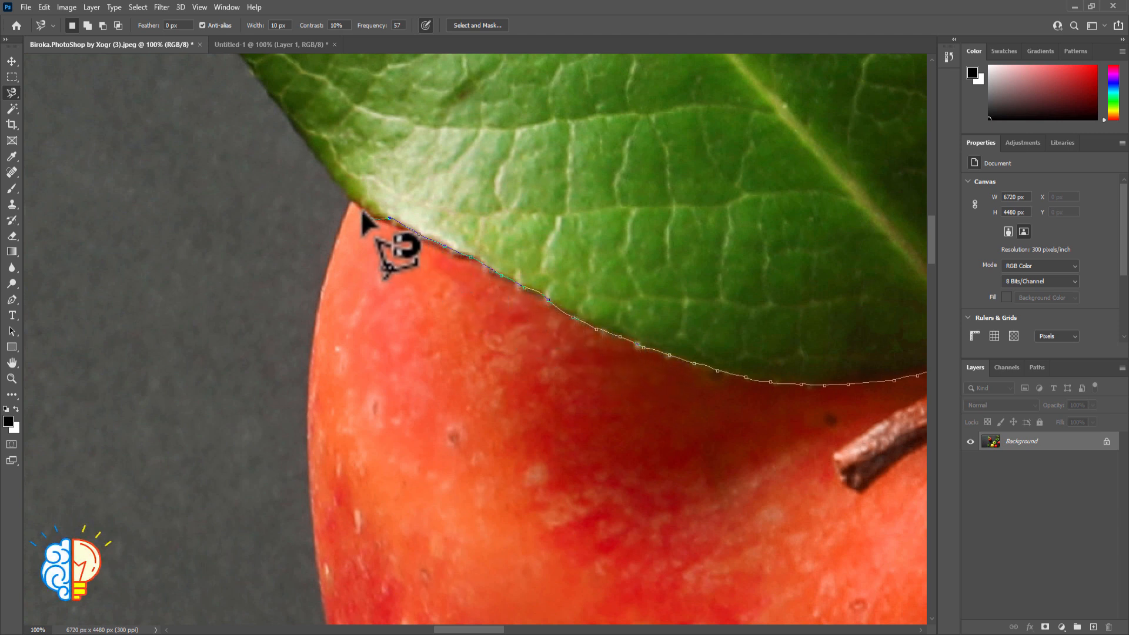
left_click(337, 183)
Trace the leaf's outer left edge up to the starting tip, replacing a misplaced anchor point, and close the selection
mouse_move(338, 183)
left_mouse_down()
mouse_move(555, 361)
mouse_move(521, 329)
left_mouse_up()
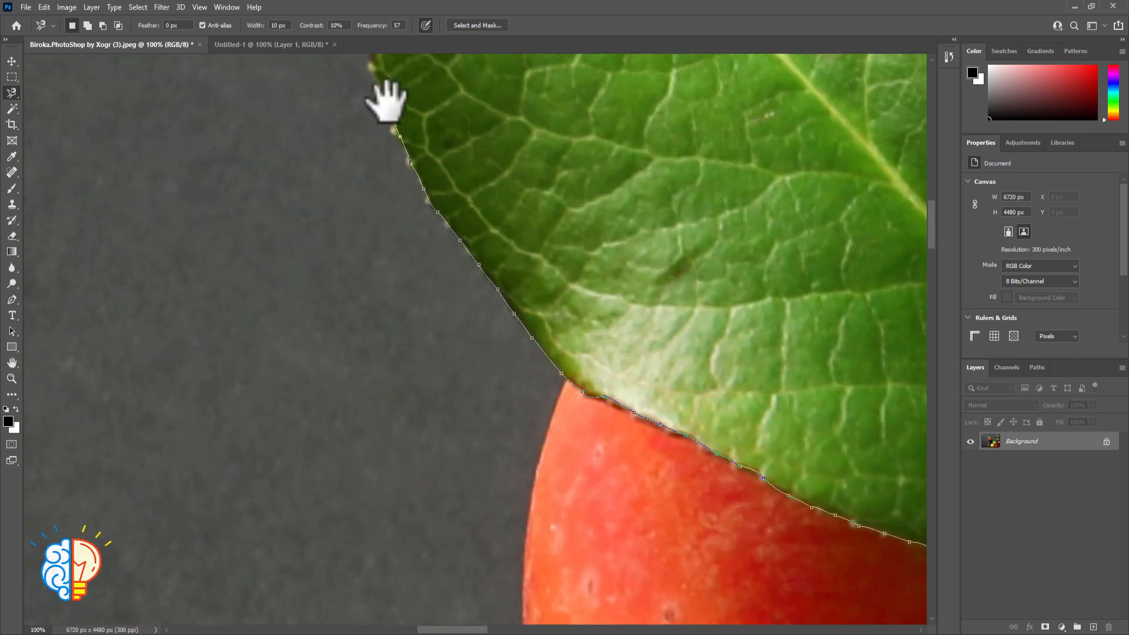
left_click_drag(385, 101, 465, 294)
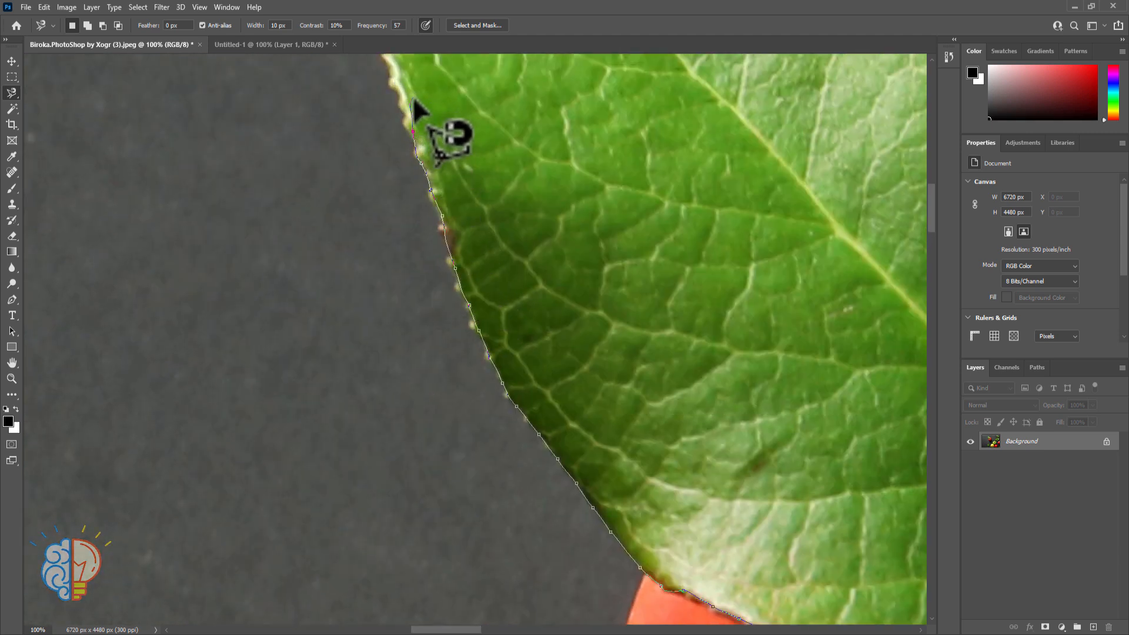
key("BackSpace")
left_click(397, 81)
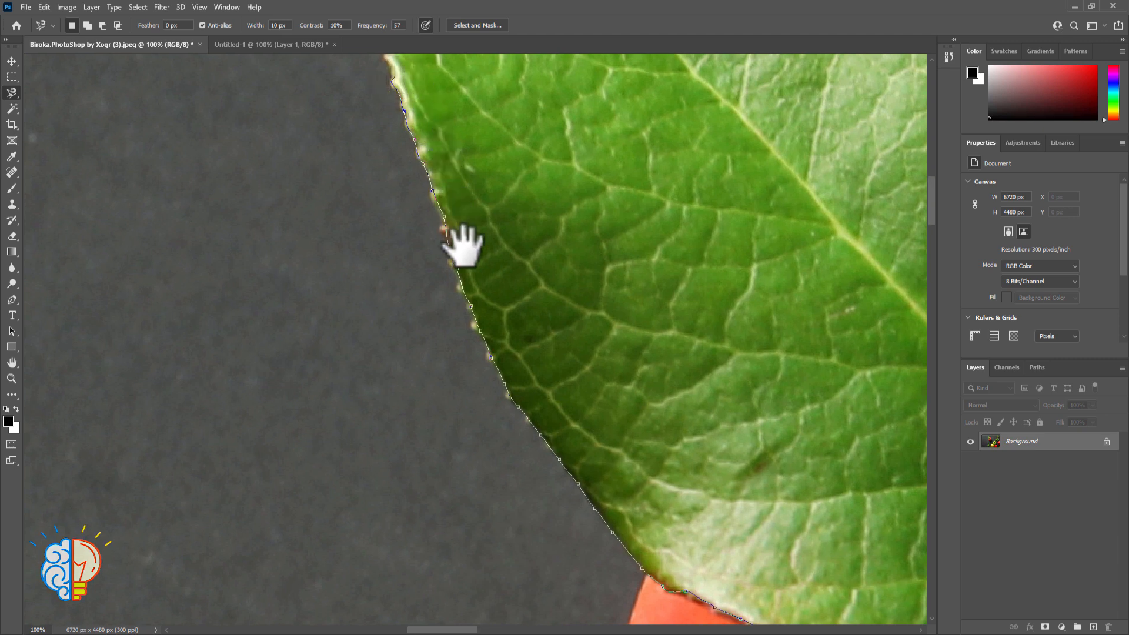
left_click_drag(461, 245, 487, 360)
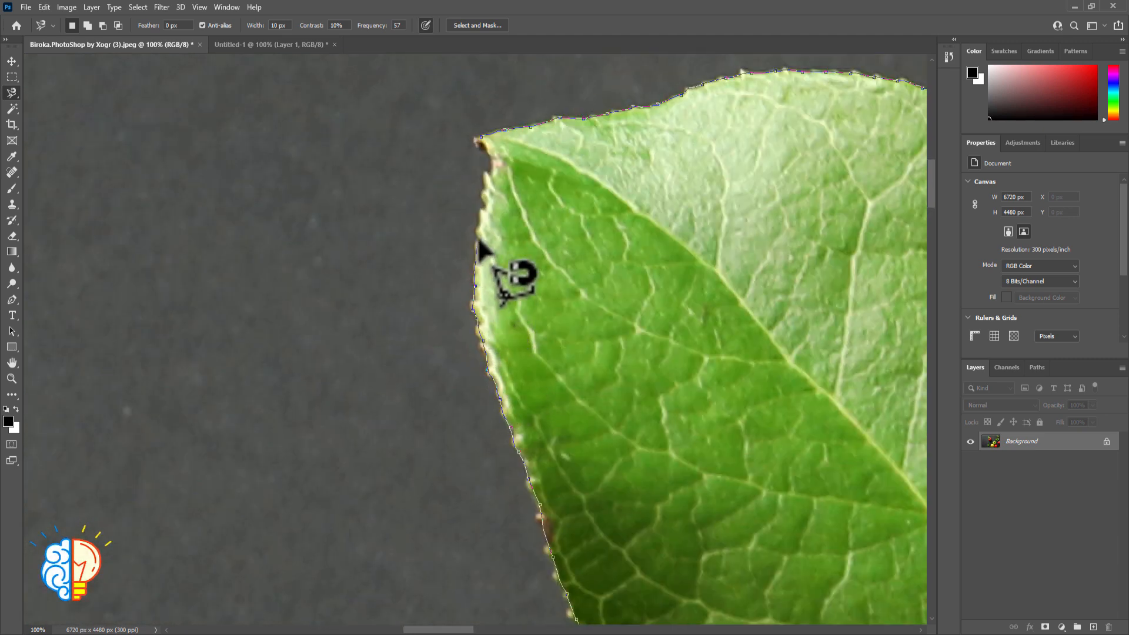
left_click(481, 136)
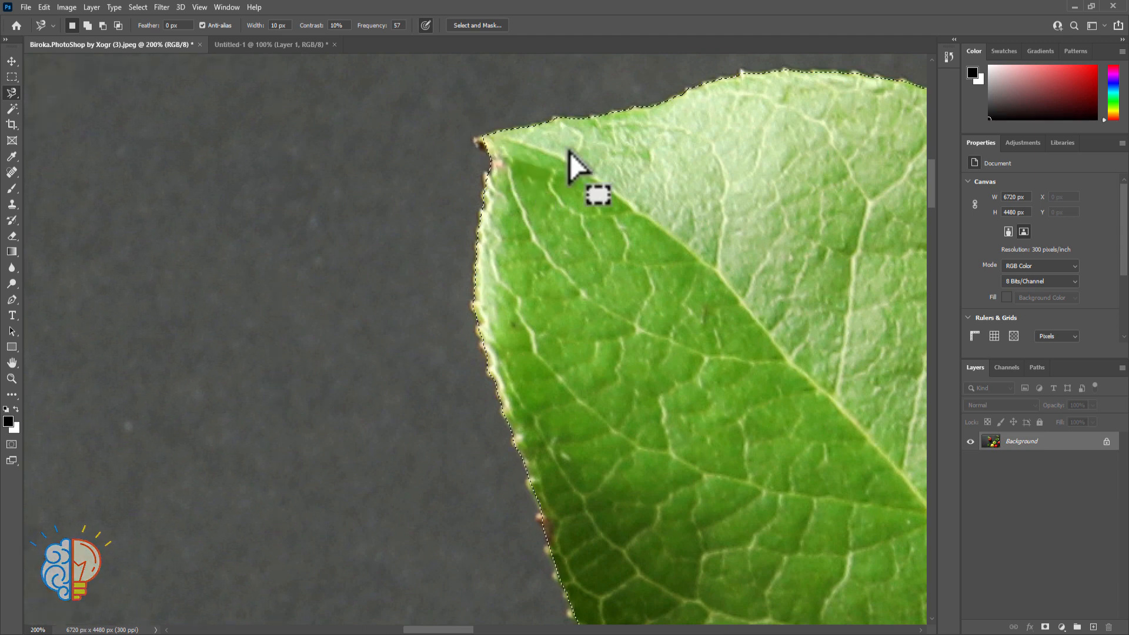
Copy the selected leaf to a new layer and move the copy to the right of the original leaf
key("ctrl+minus")
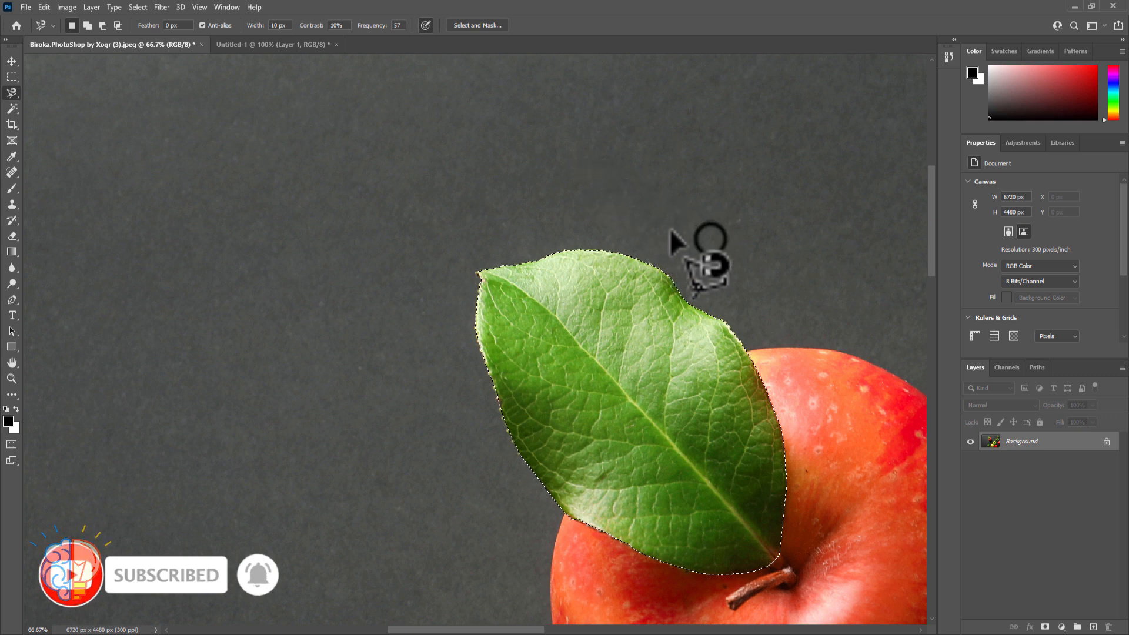
key("space")
left_click_drag(708, 239, 617, 80)
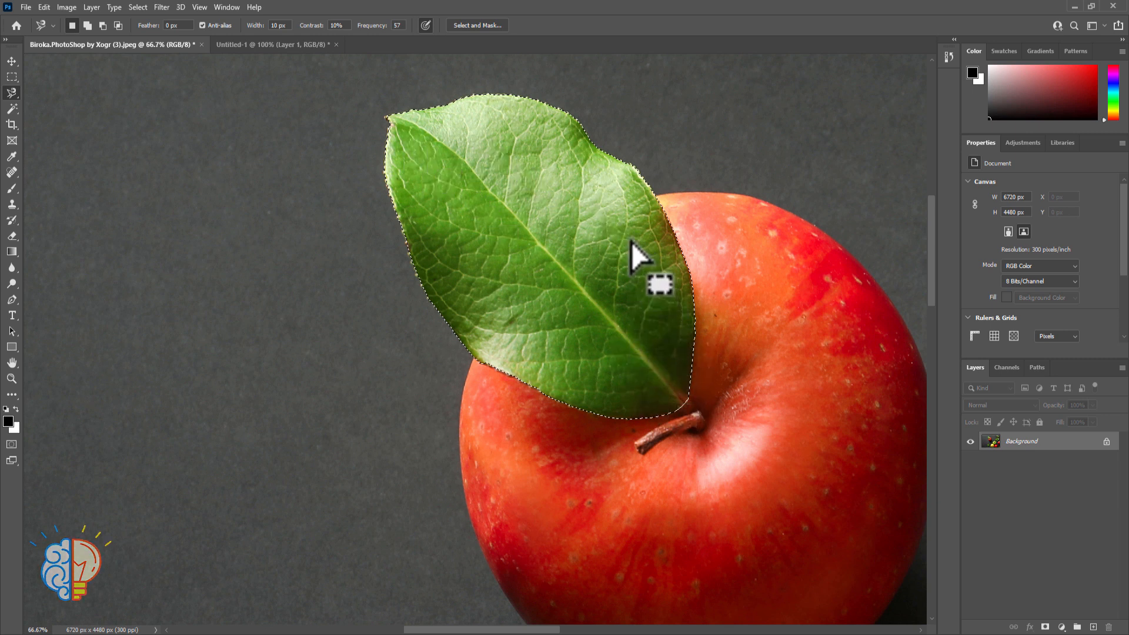
key("ctrl+j")
left_click(12, 61)
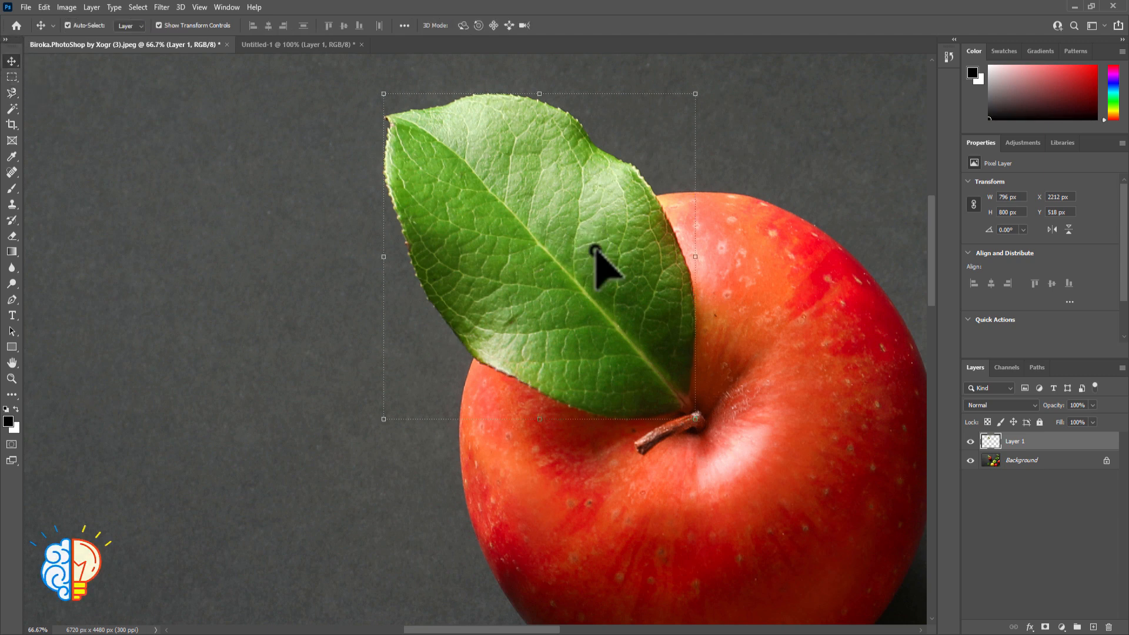
left_click_drag(595, 251, 773, 274)
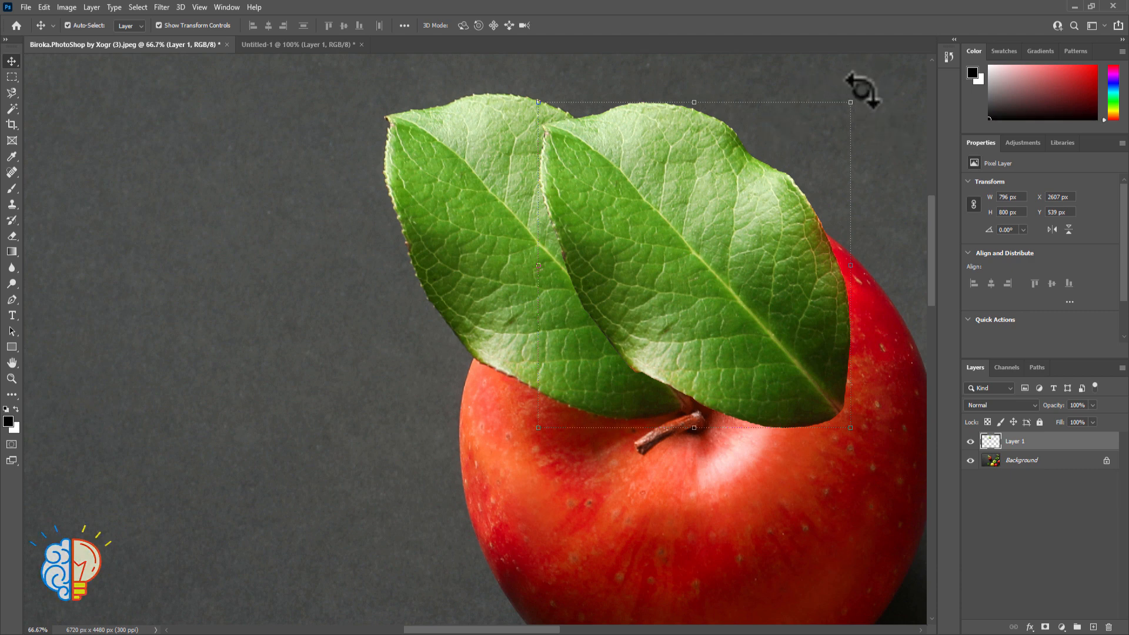
Rotate the leaf copy about 65° clockwise and position its base at the red apple's stem beside the original leaf
left_click_drag(863, 89, 902, 348)
left_click_drag(660, 359, 722, 295)
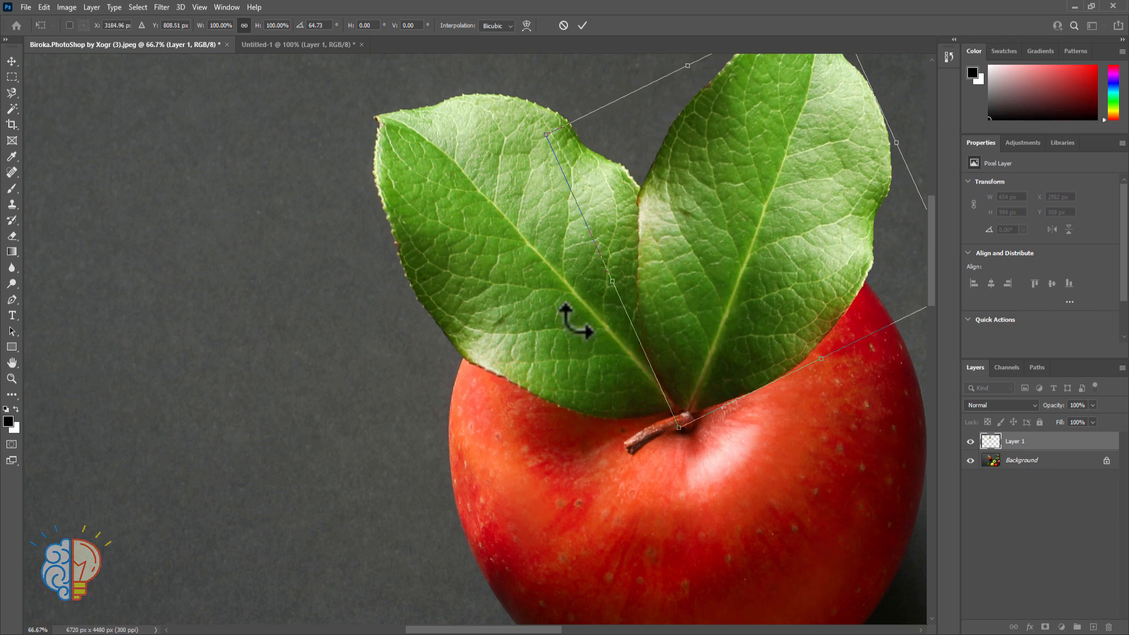
key("ctrl+0")
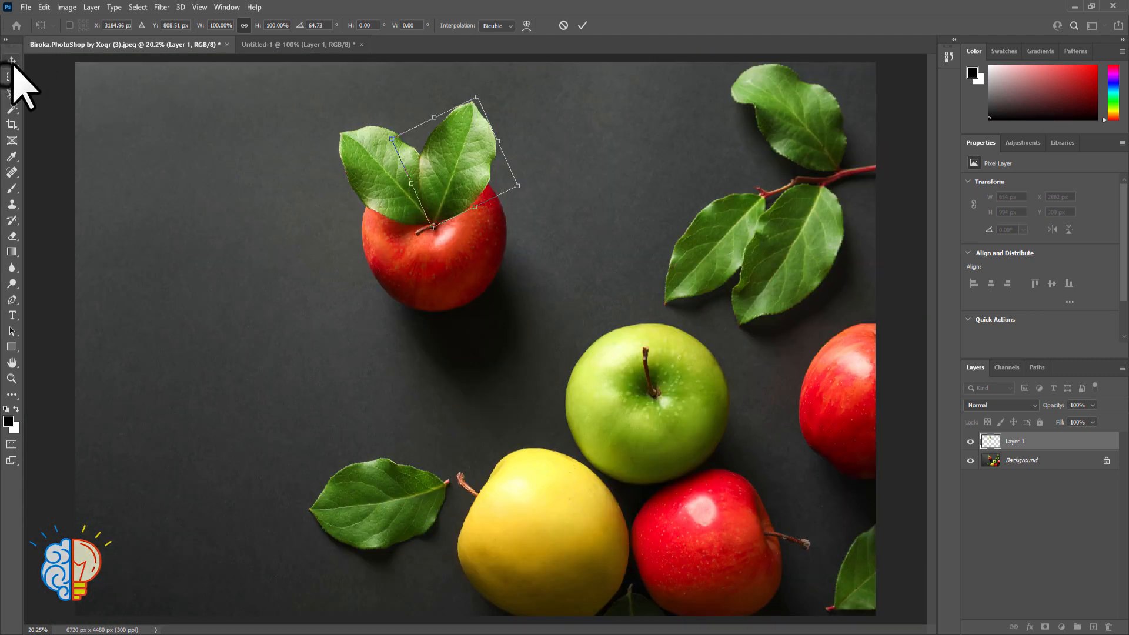
left_click(12, 77)
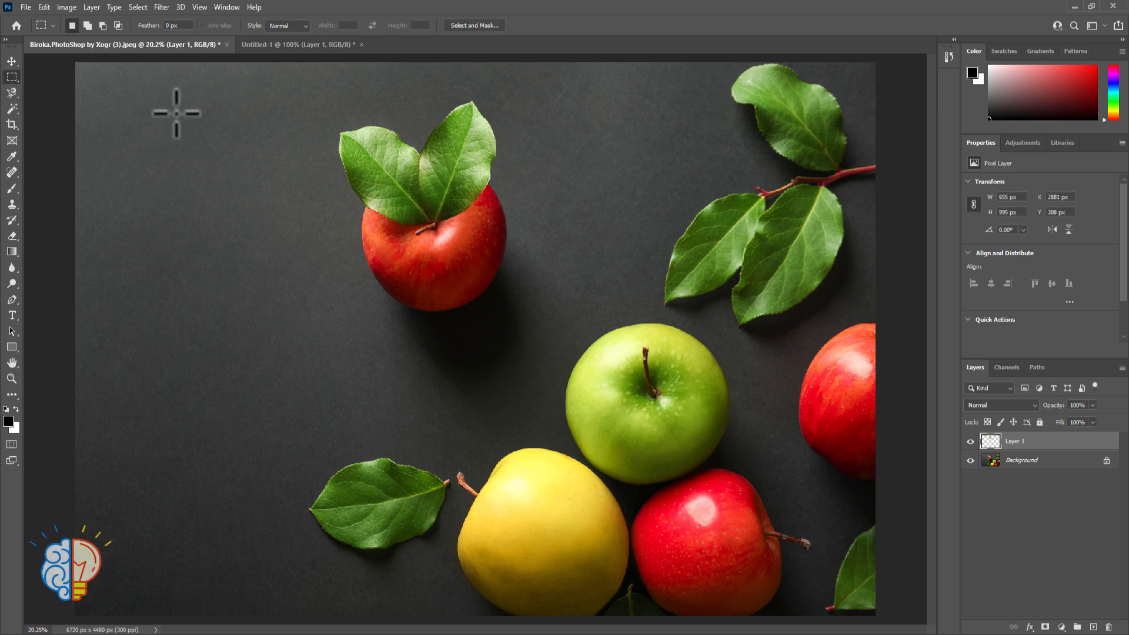
Copy the rotated leaf into the Untitled-1 document, scale it to about 45%, and place it to the right of the existing leaf
left_click(11, 61)
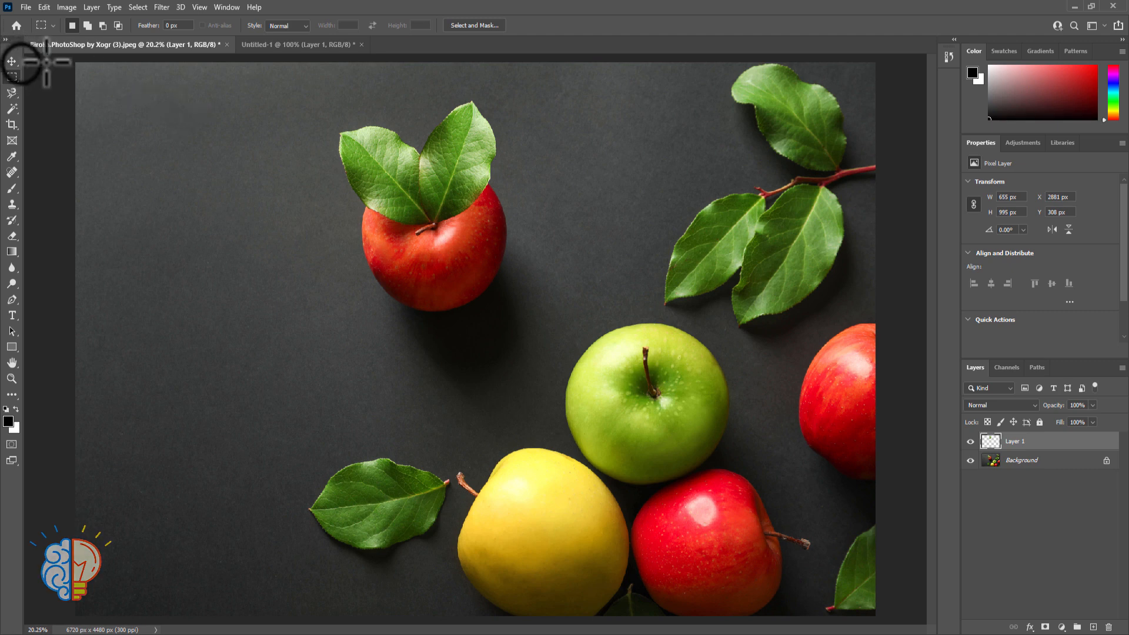
left_click(460, 174)
left_click_drag(469, 208, 672, 293)
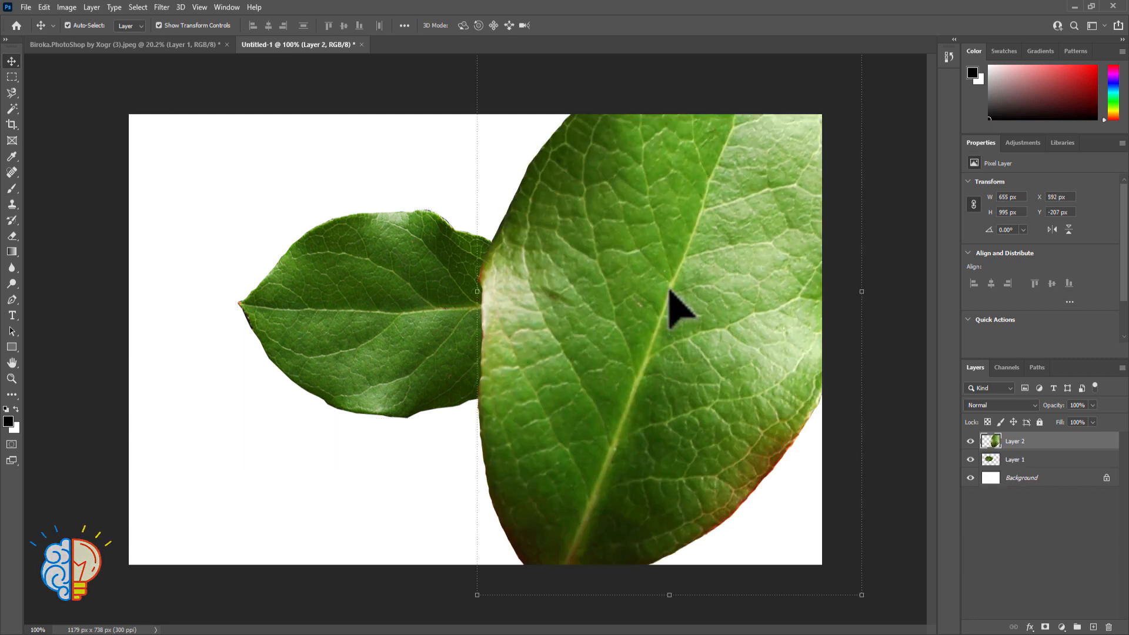
left_click_drag(476, 292, 682, 323)
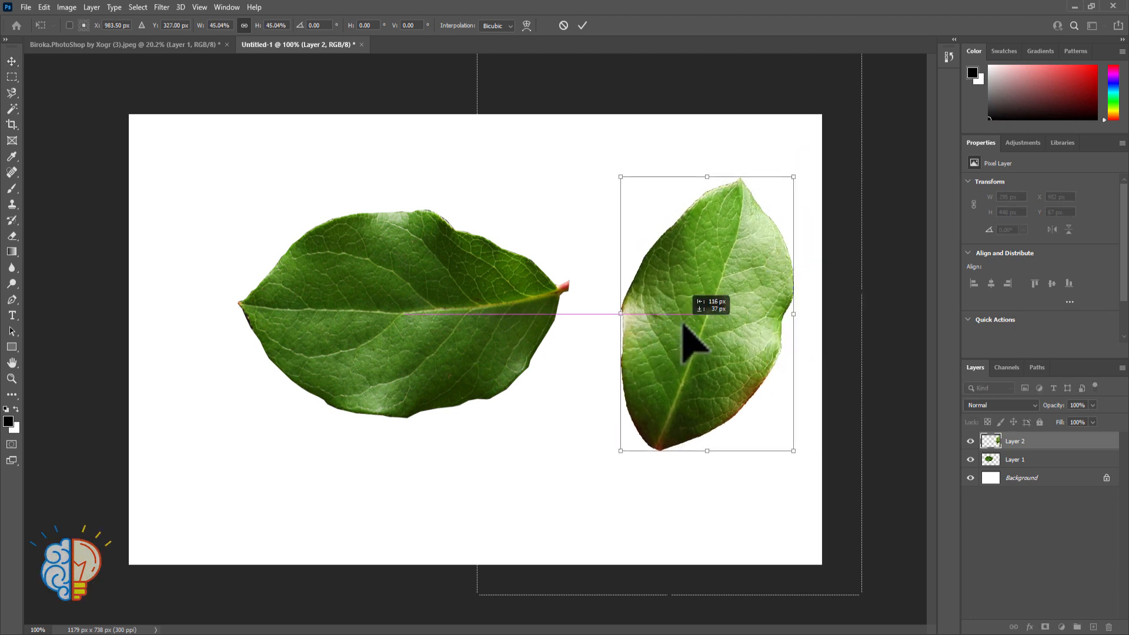
key("Return")
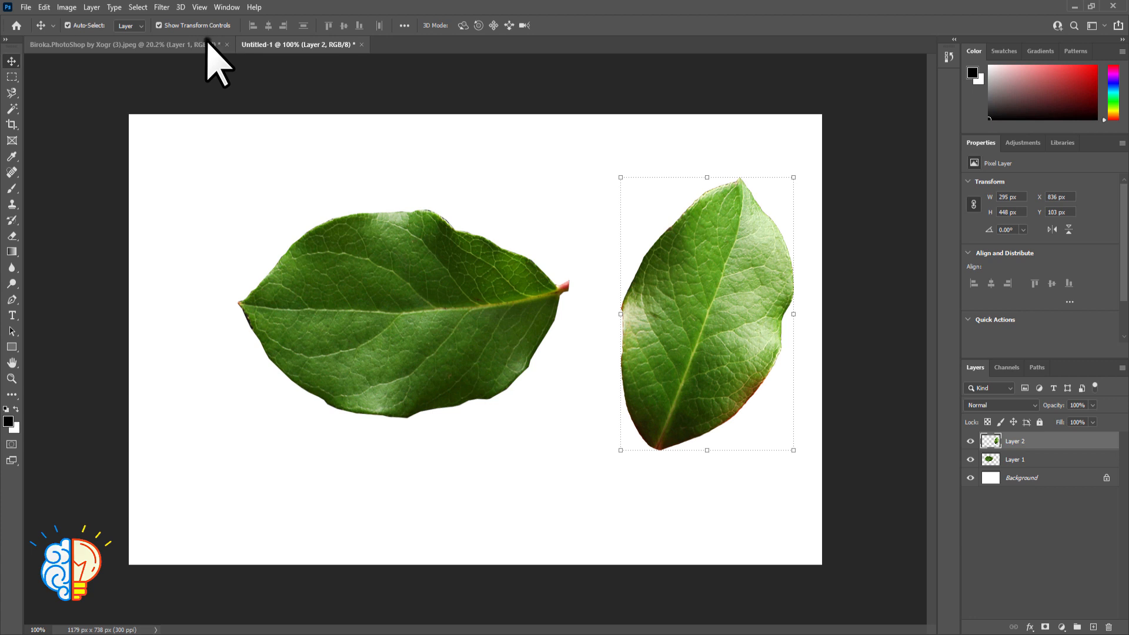
Return to the apple photo and activate the Magnetic Lasso at the leaf beside the yellow apple
left_click(206, 45)
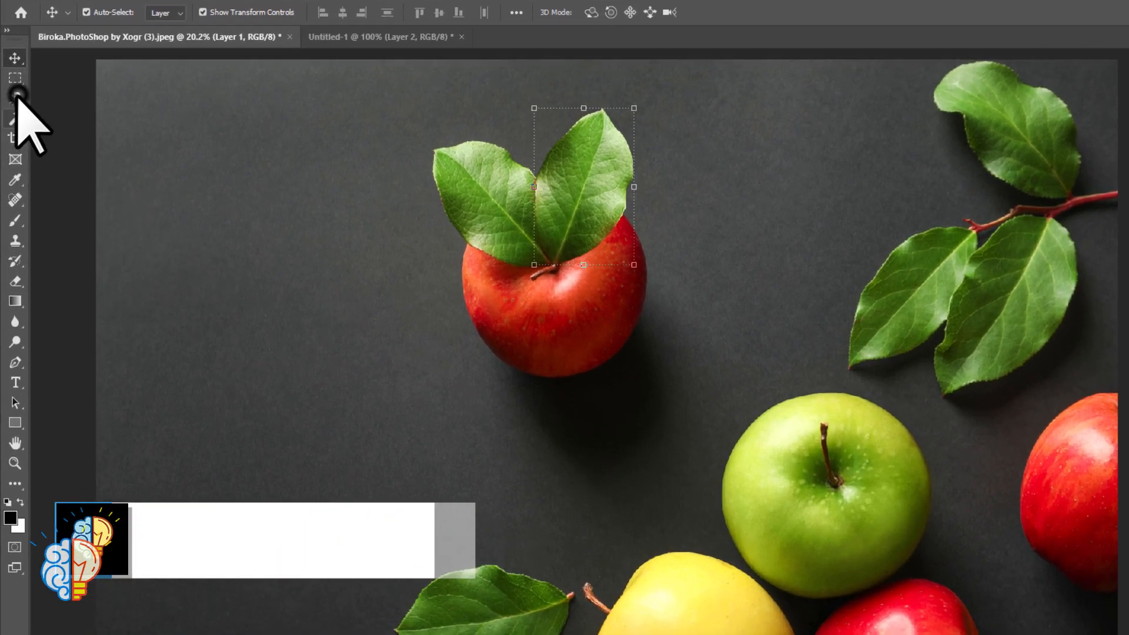
left_click(13, 93)
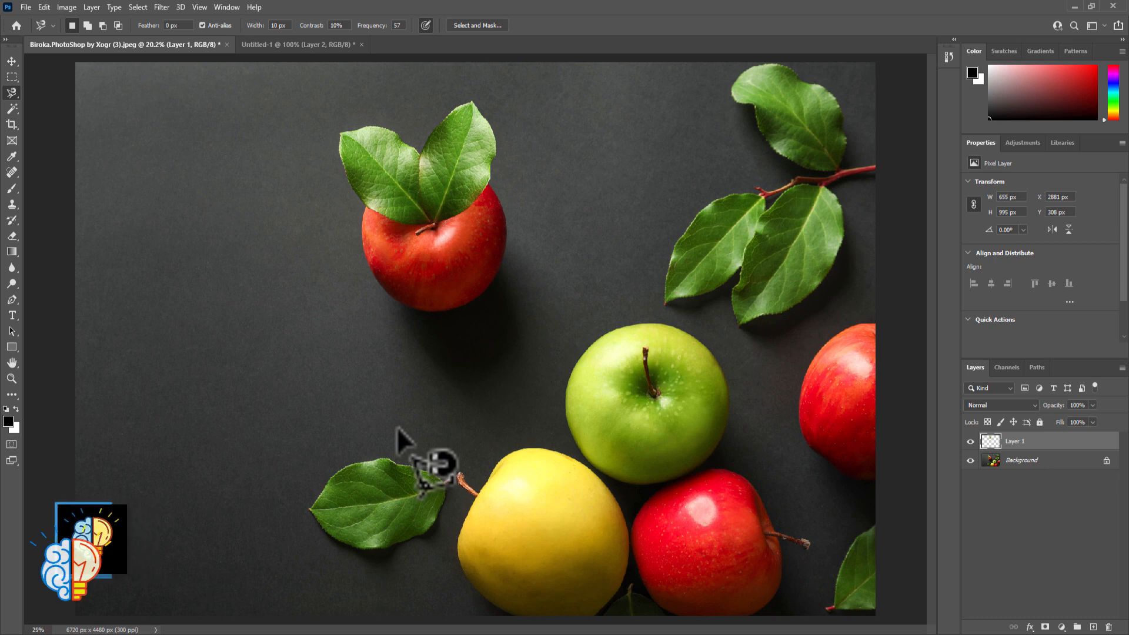
key("ctrl+plus")
key("ctrl+plus")
mouse_move(275, 471)
left_mouse_down()
mouse_move(366, 378)
mouse_move(414, 197)
mouse_move(384, 115)
left_mouse_up()
Try a Magnetic Lasso outline from the leaf's tip along its upper edge with the precise width cursor, and deselect it
left_click(169, 394)
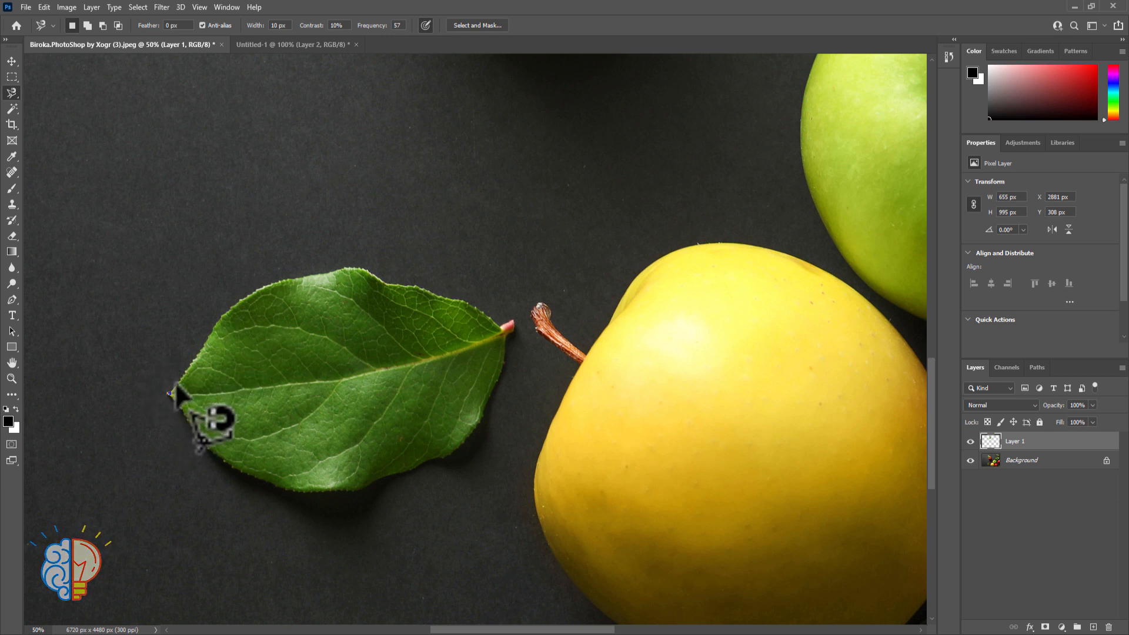
key("Caps_Lock")
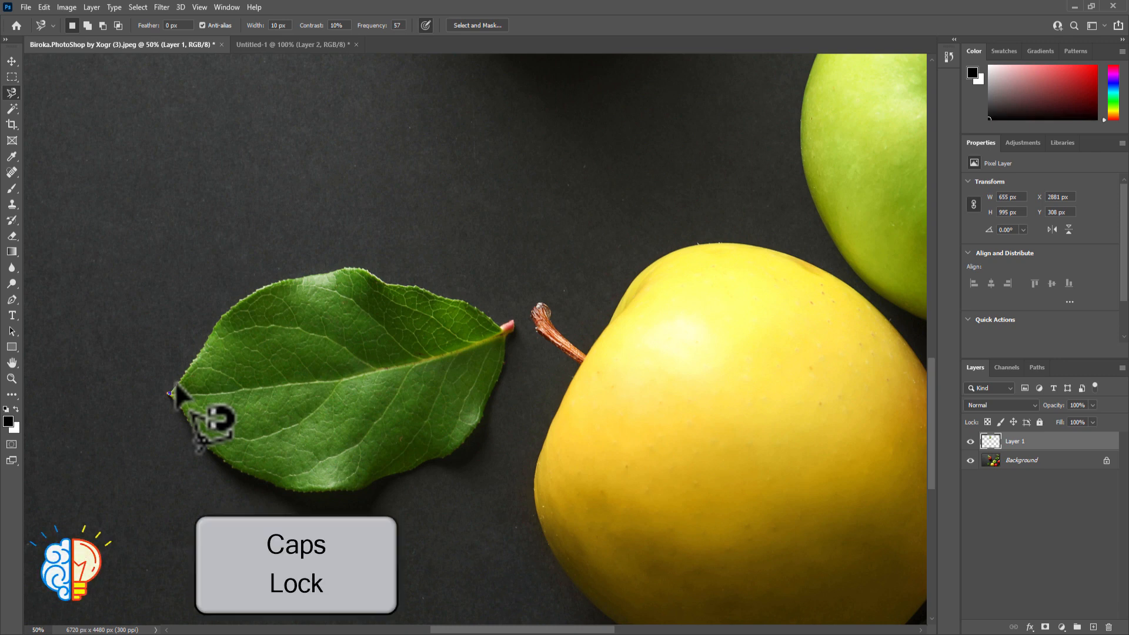
scroll(175, 384, "up", 5)
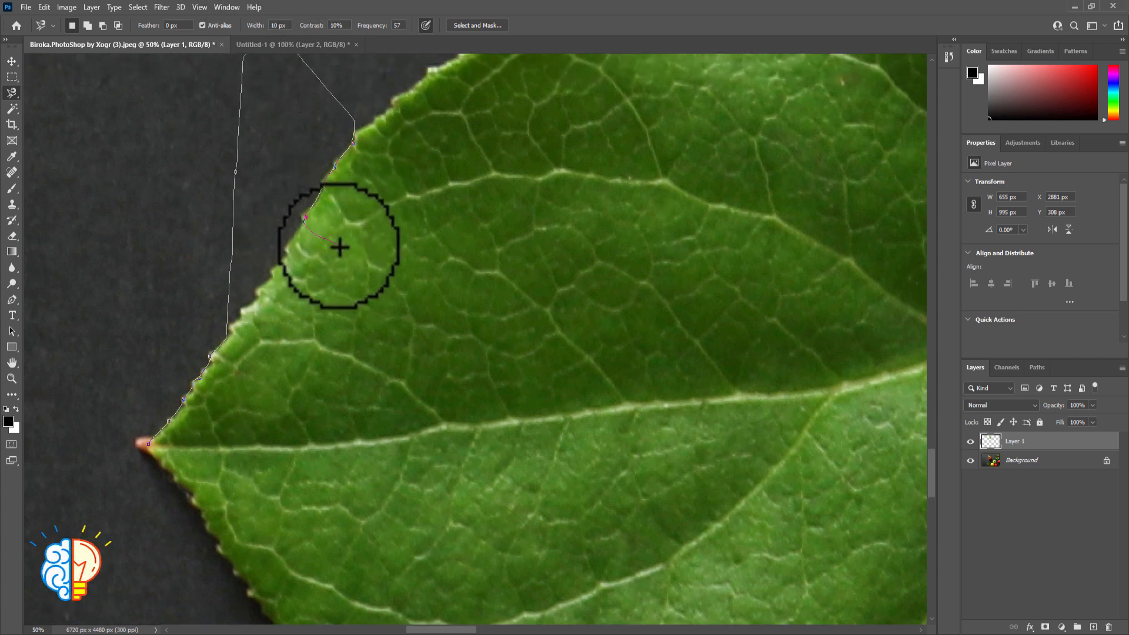
left_click(281, 279)
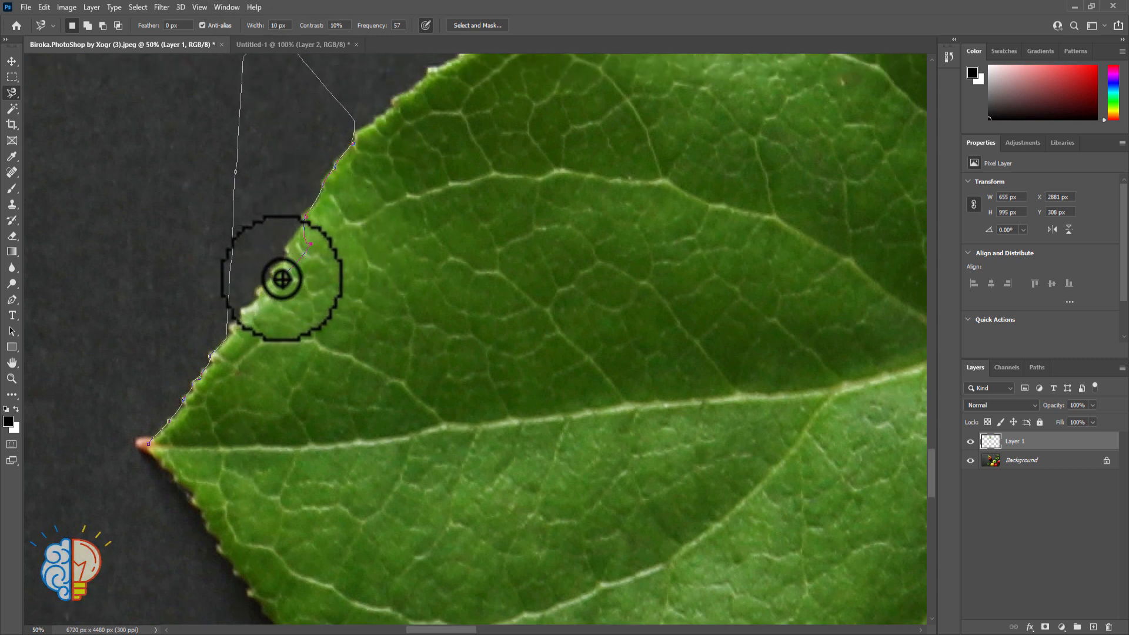
double_click(282, 279)
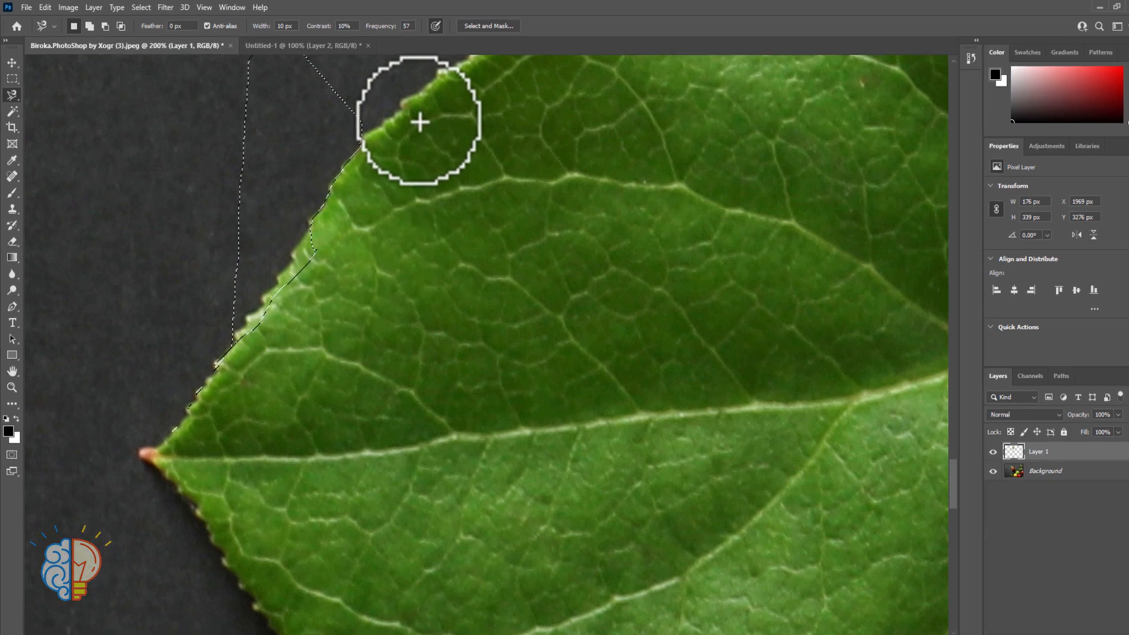
key("ctrl+d")
Try Magnetic Lasso widths of 25, 35 and 10 px, and settle on a width of 15 px
left_click(281, 28)
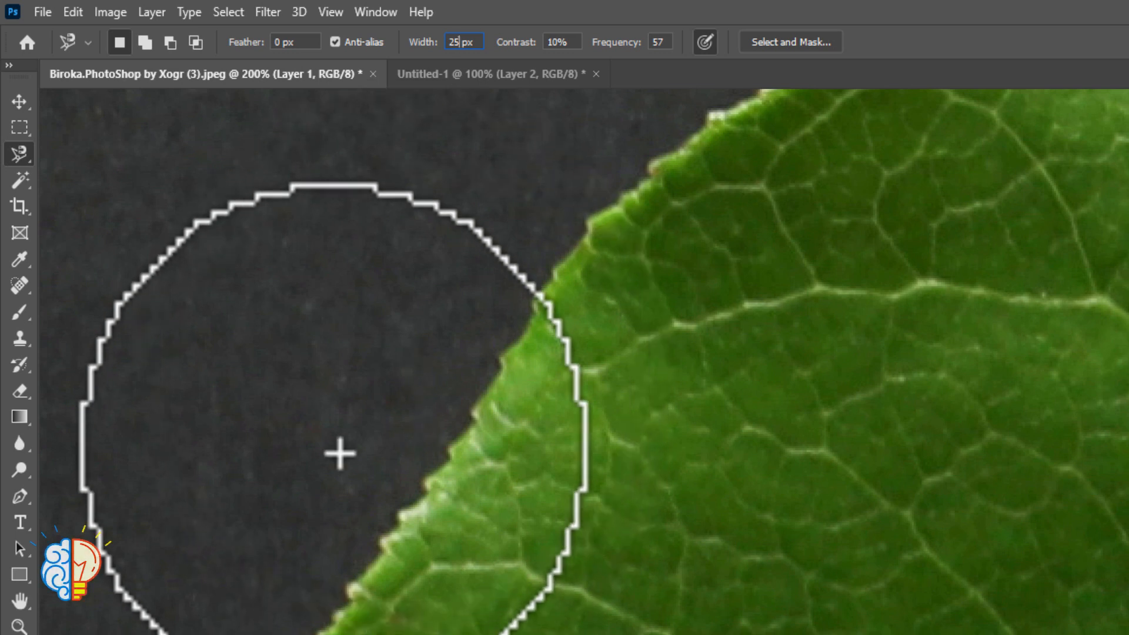
key("bracketright")
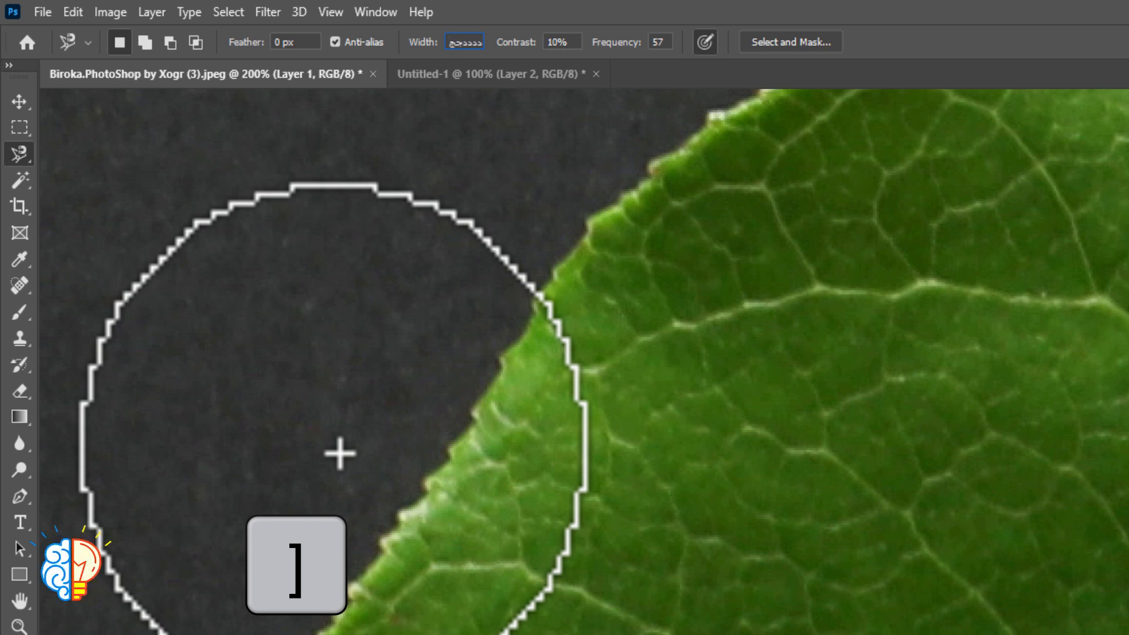
key("bracketleft")
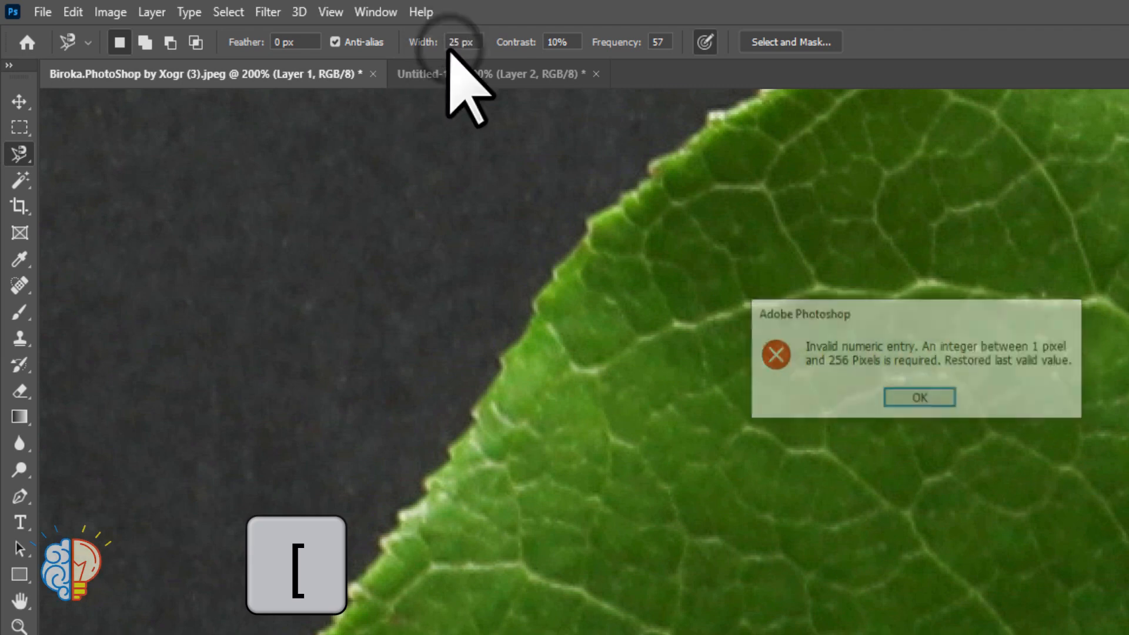
left_click(919, 400)
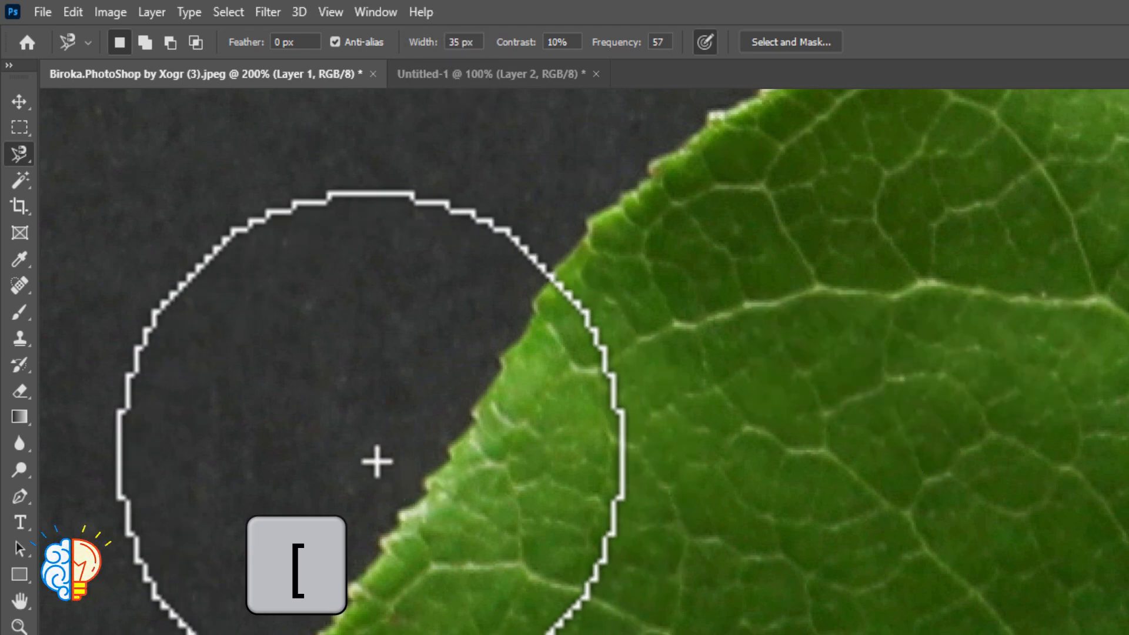
key("bracketright")
key("bracketright")
key("bracketright")
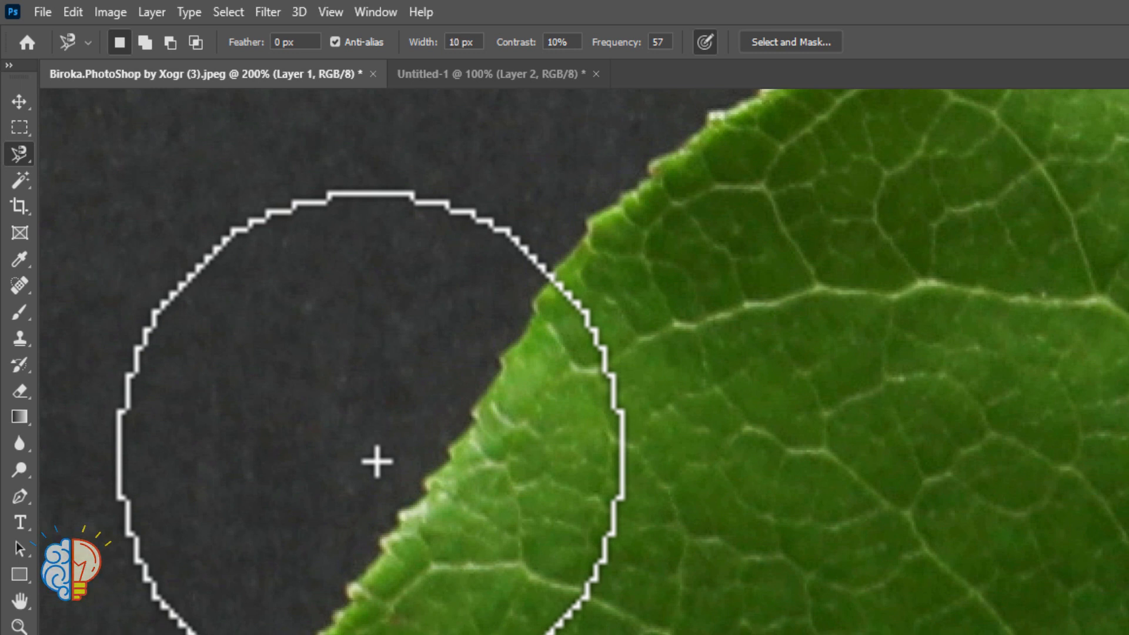
key("bracketright")
key("bracketright")
key("bracketright")
key("bracketright")
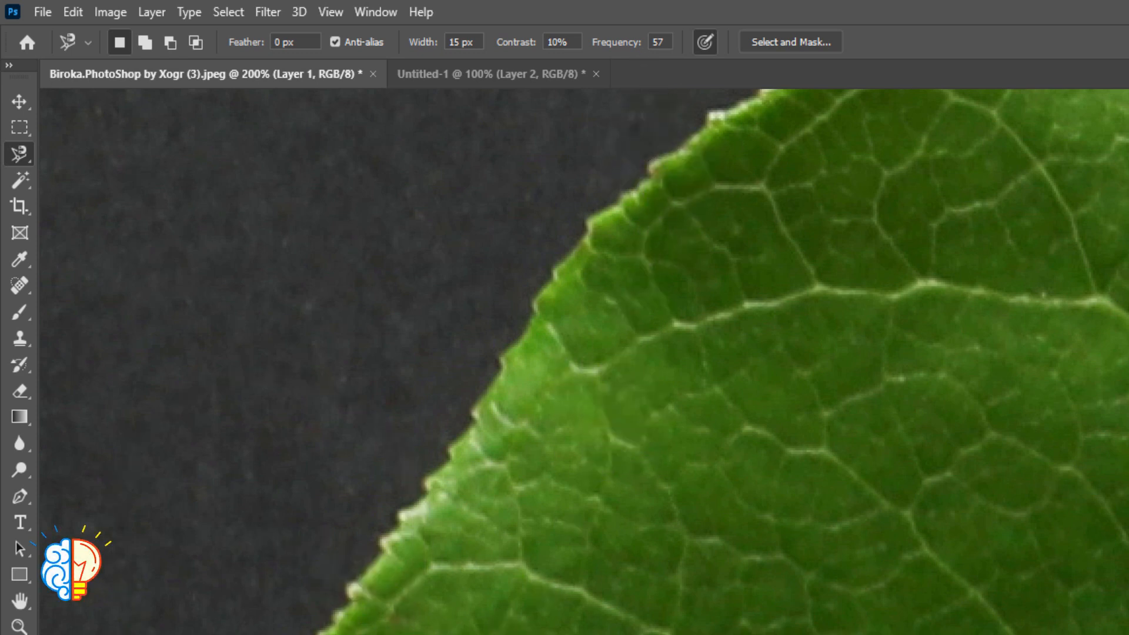
Trace a test outline from the leaf's tip along its upper edge at frequency 57 and discard it
left_click(217, 602)
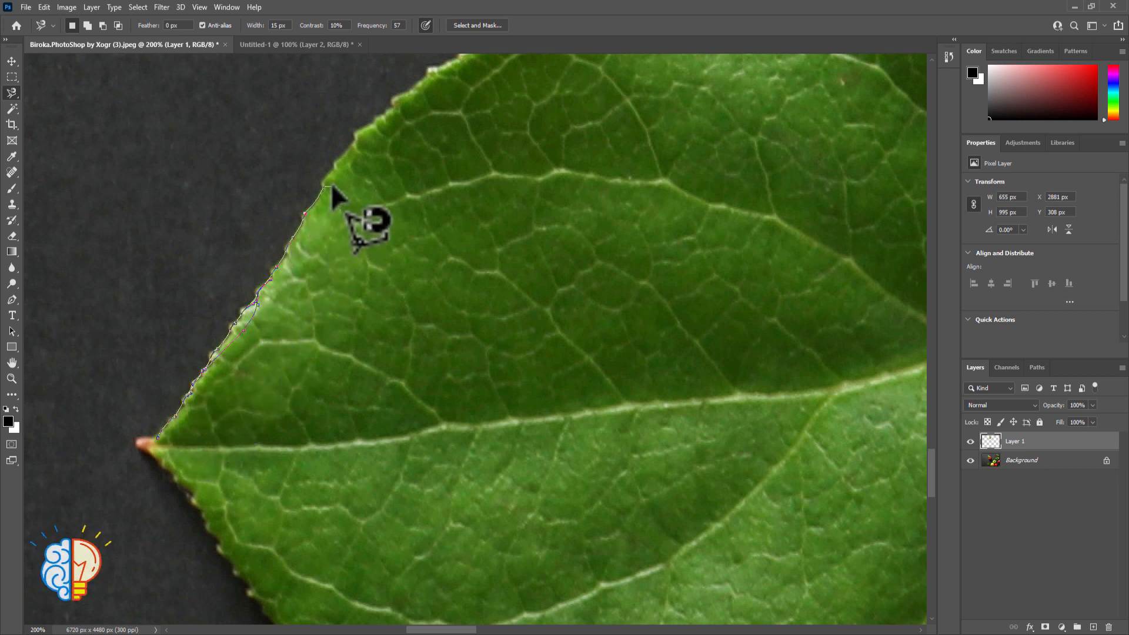
left_click(342, 165)
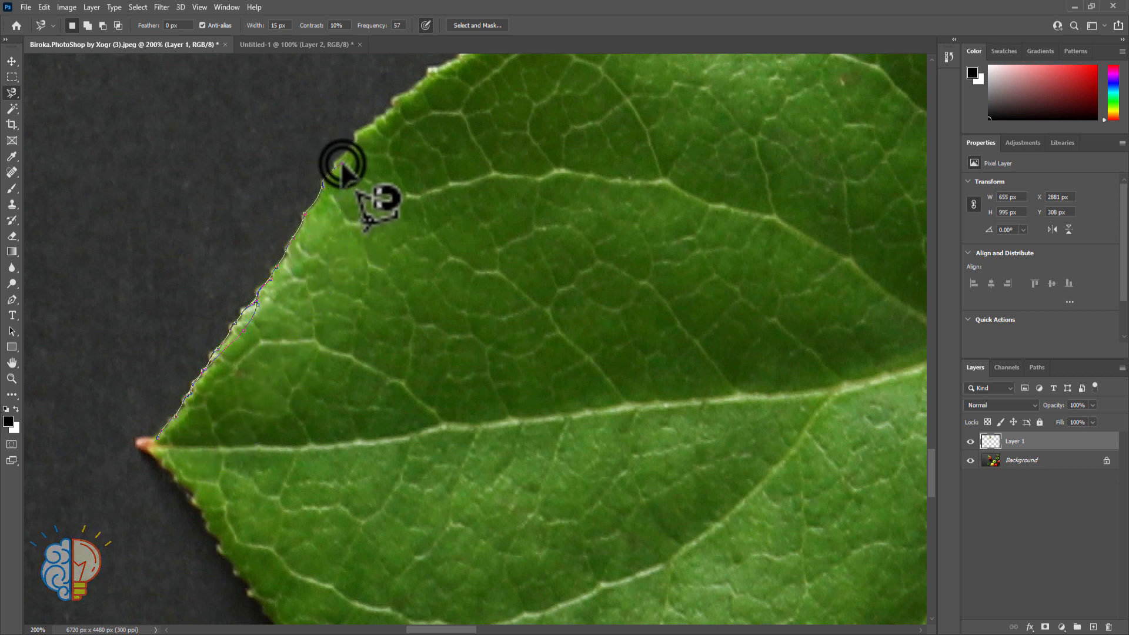
double_click(341, 166)
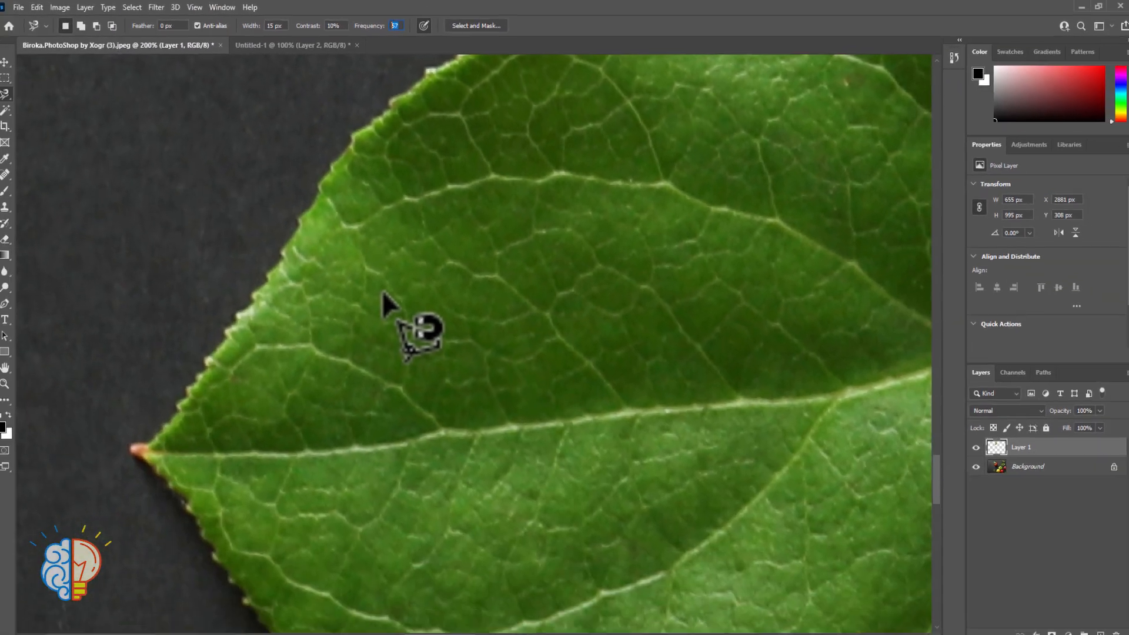
Set the Magnetic Lasso frequency to 10 and trace a test outline from the leaf's tip along its upper edge
type("10")
key("Return")
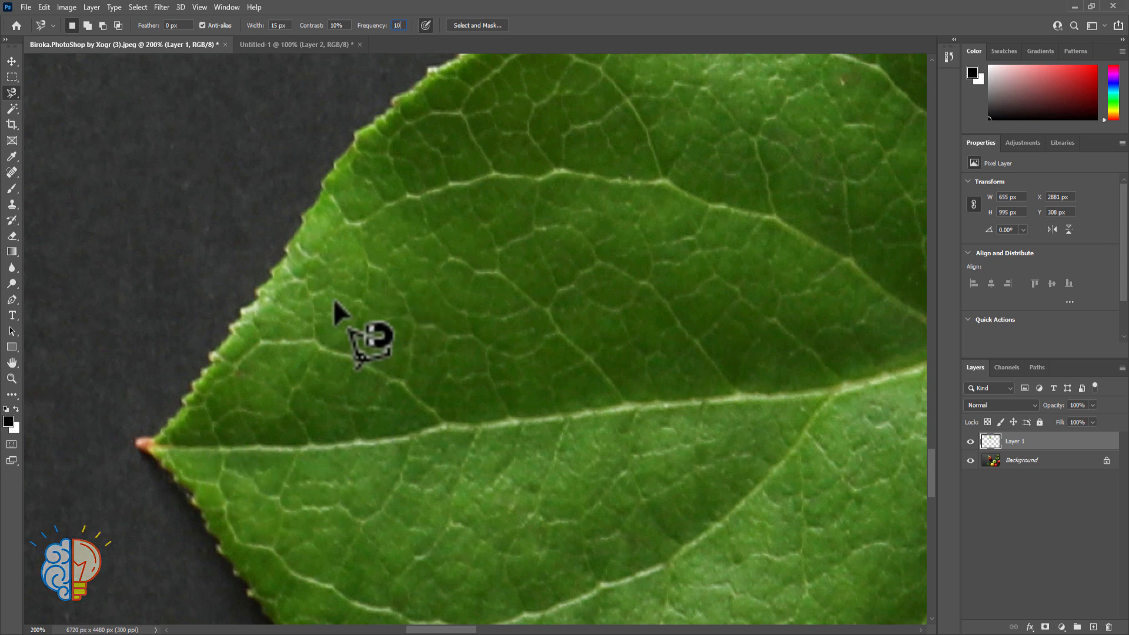
left_click(153, 439)
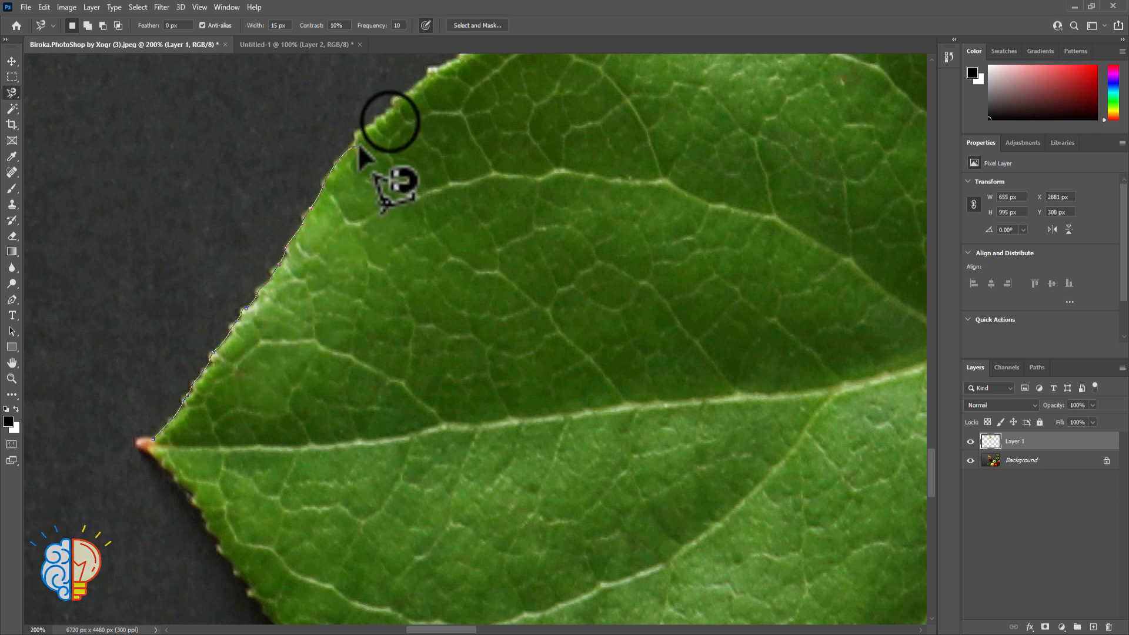
left_click(388, 123)
double_click(389, 123)
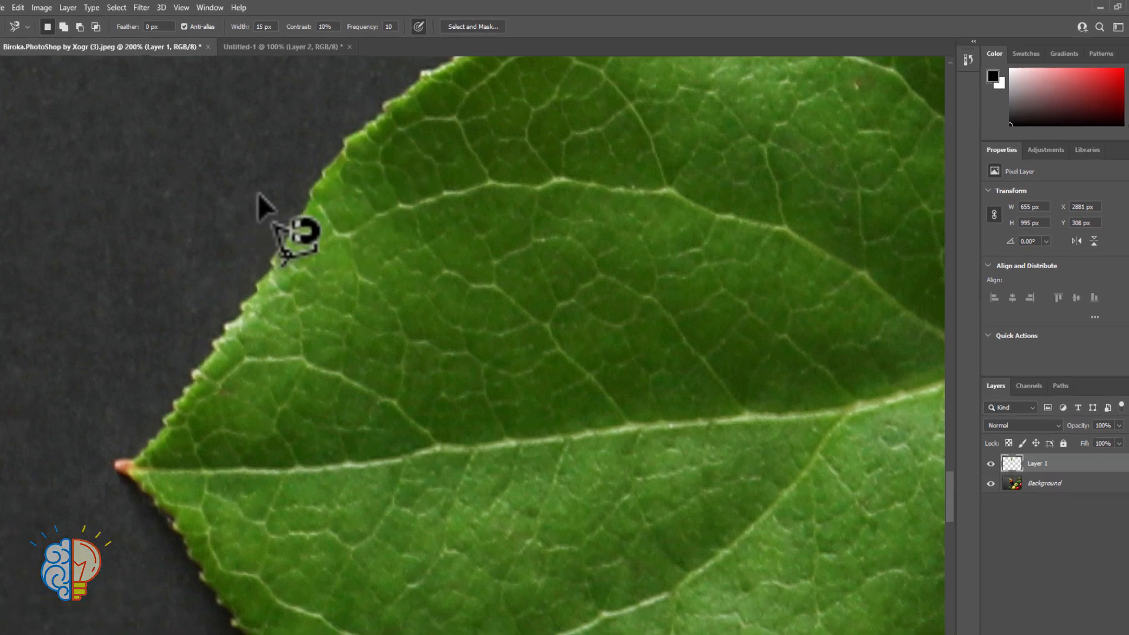
Set the Magnetic Lasso frequency to 100 and test it with a closed outline along the leaf's upper edge, deselecting it at the end
left_click(398, 25)
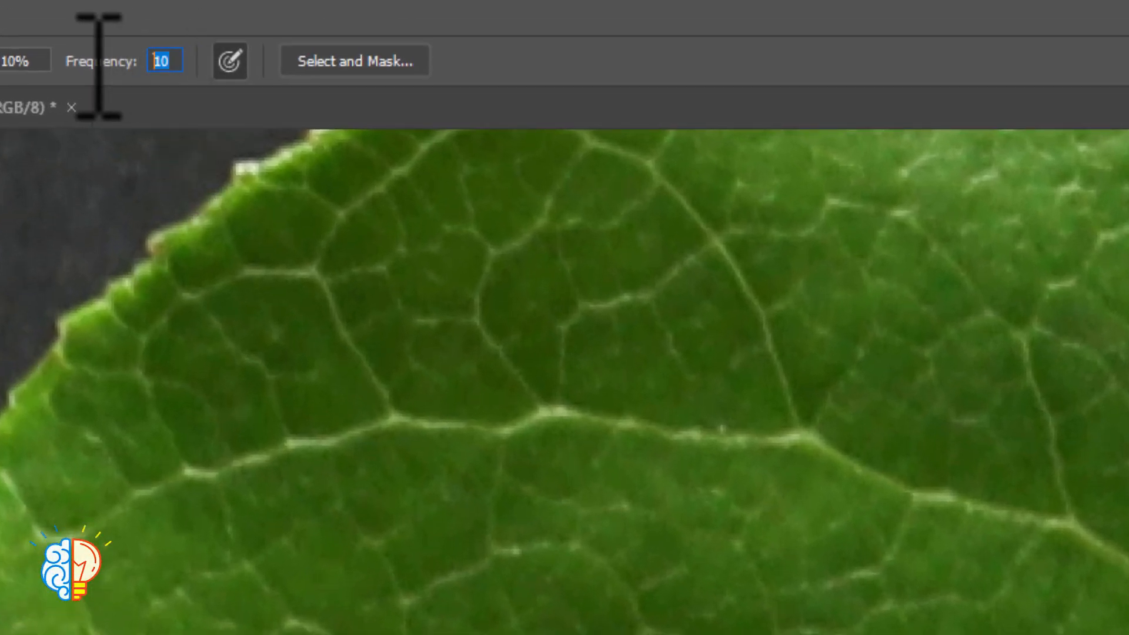
type("100")
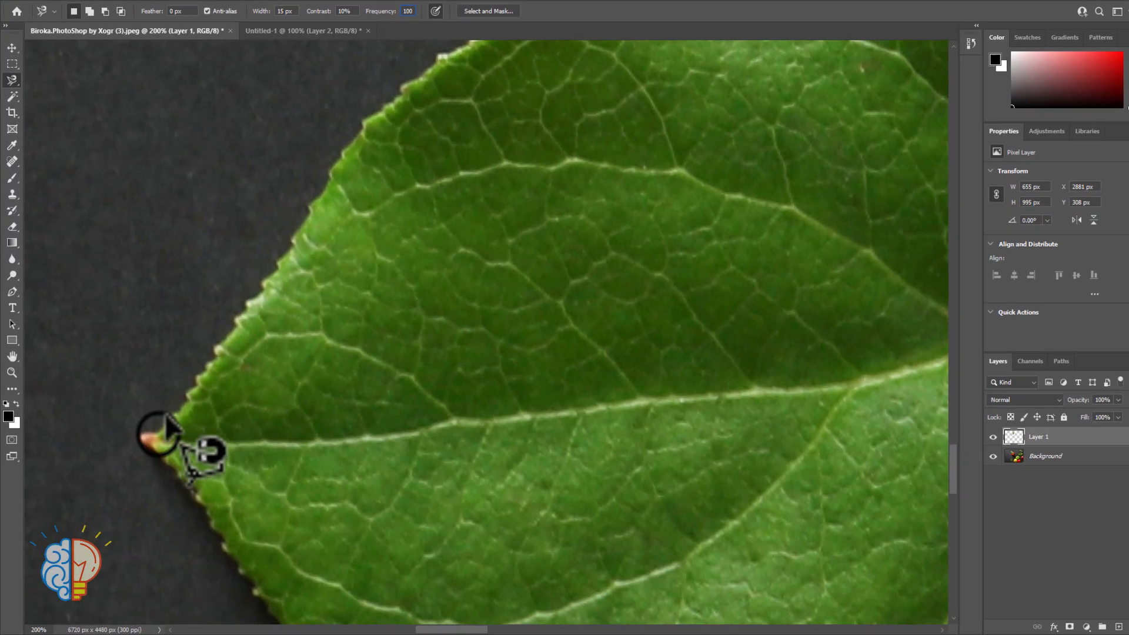
left_click(161, 434)
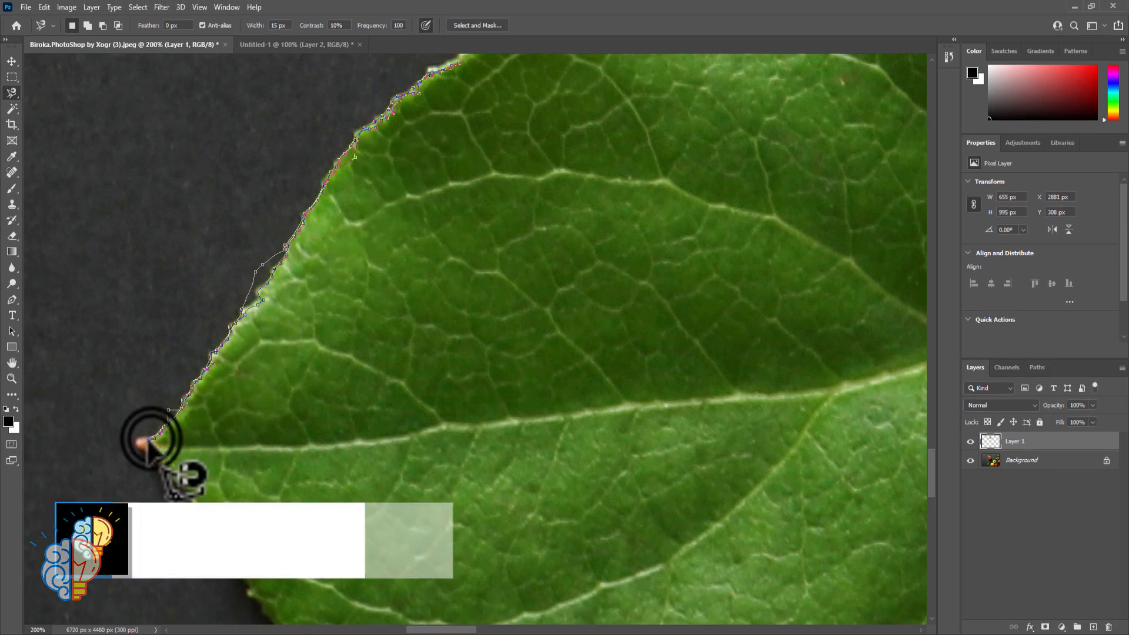
left_click(147, 440)
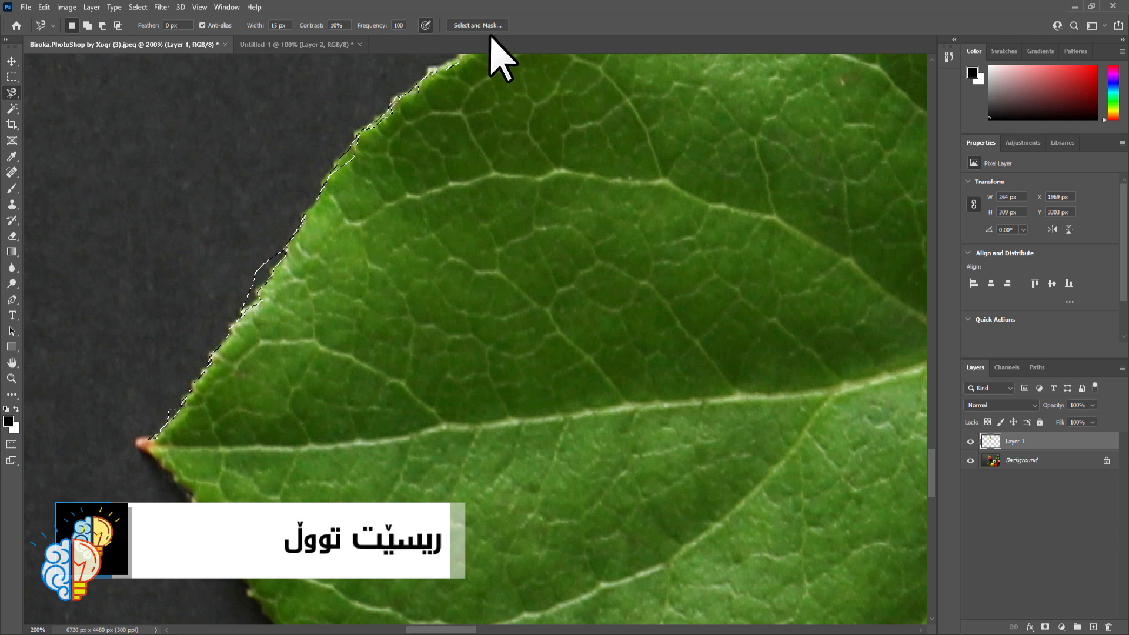
left_click(12, 76)
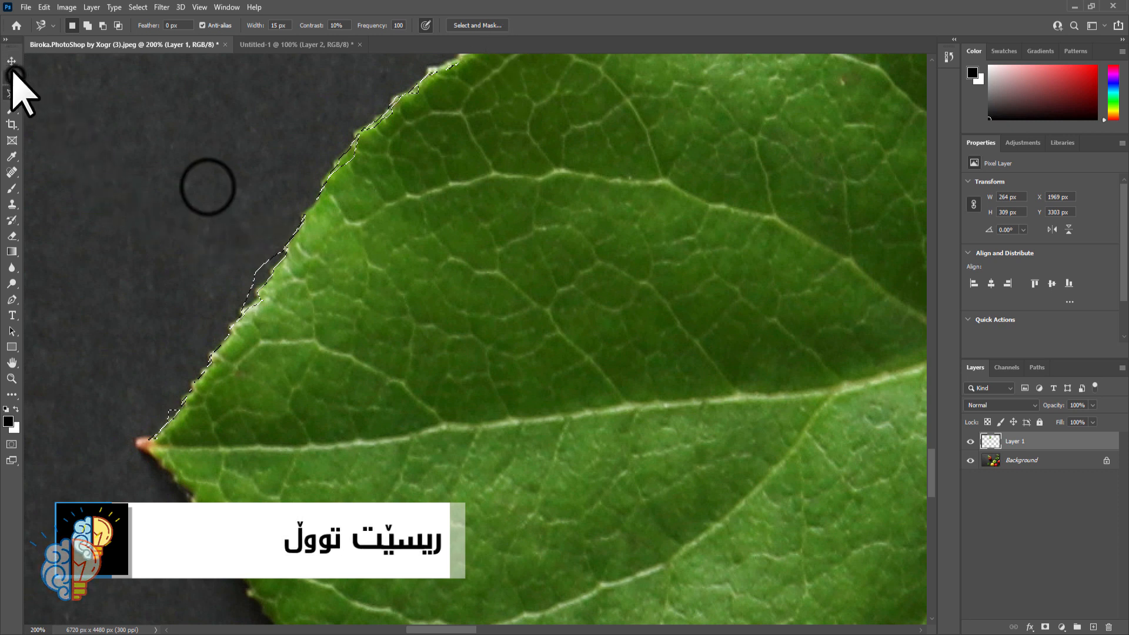
left_click(199, 183)
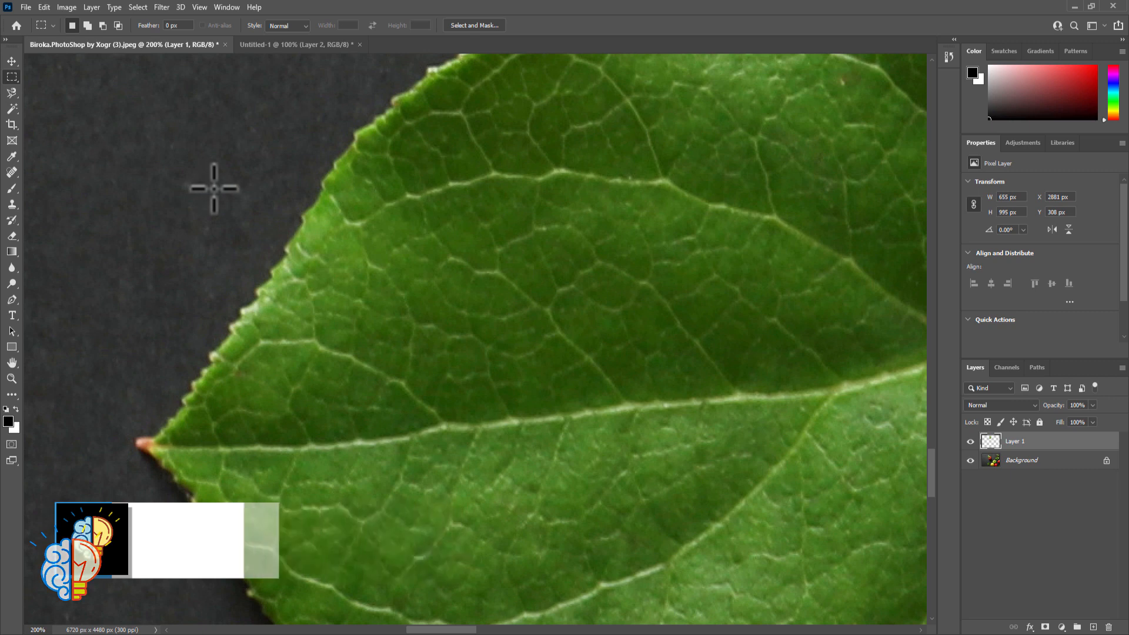
Examine the reset commands in the Magnetic Lasso's preset options and the Restore Defaults option for the toolbar, and close both
key("ctrl+minus")
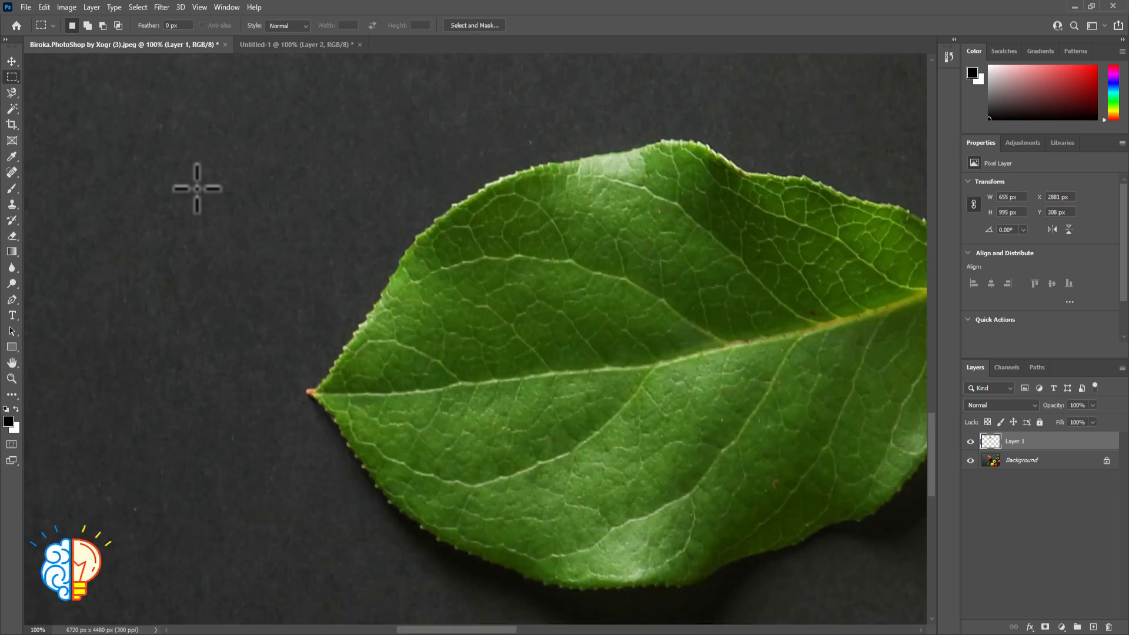
key("ctrl+minus")
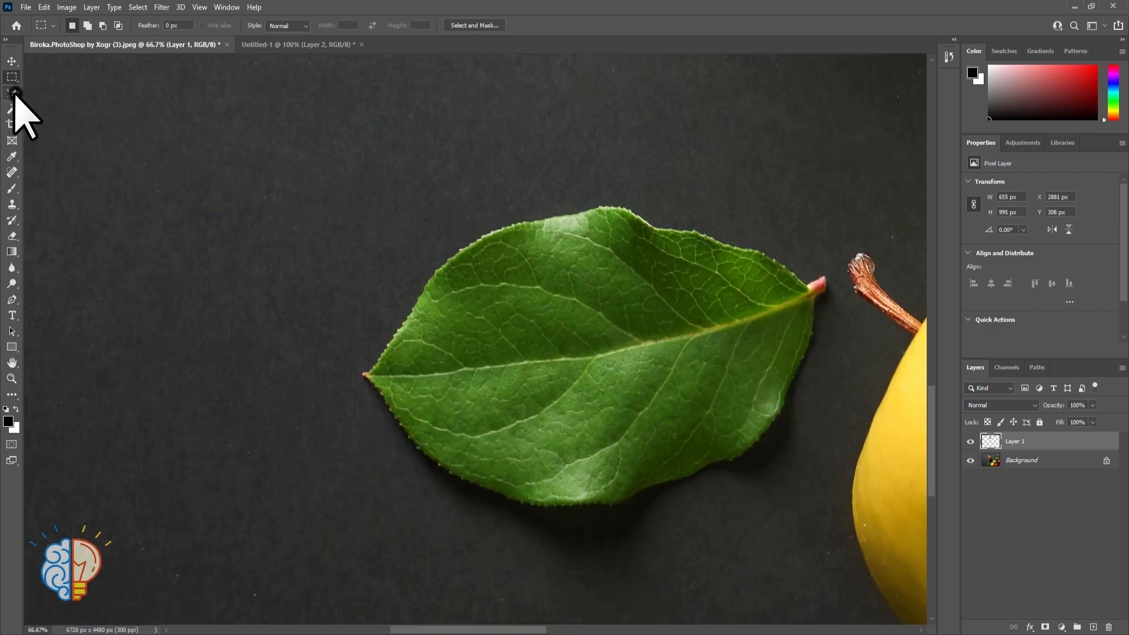
left_click(14, 93)
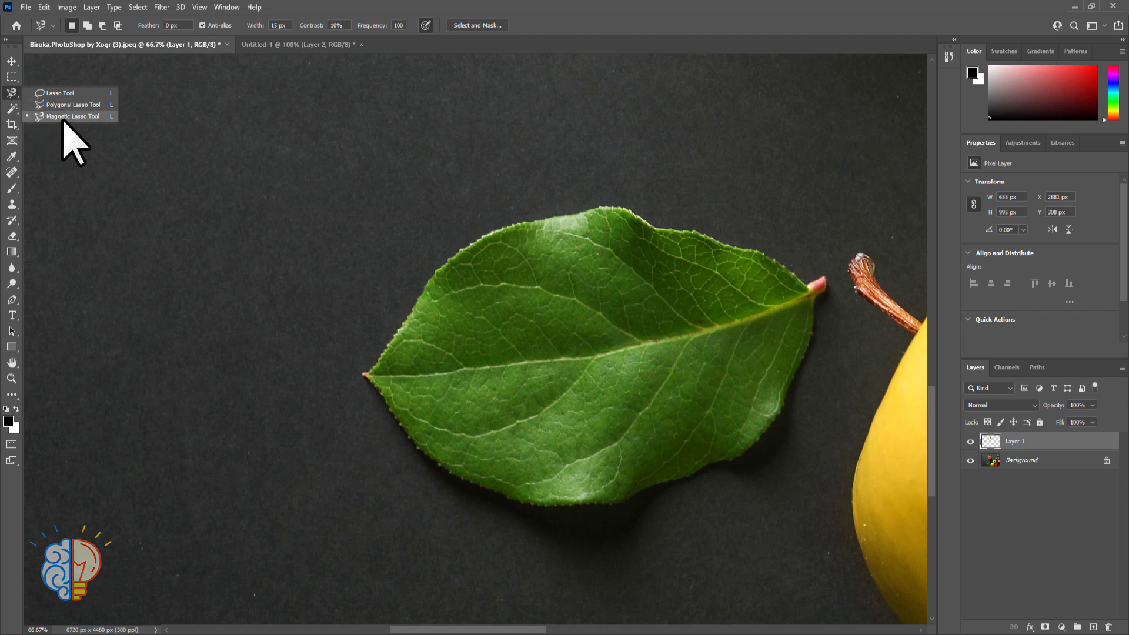
left_click(116, 117)
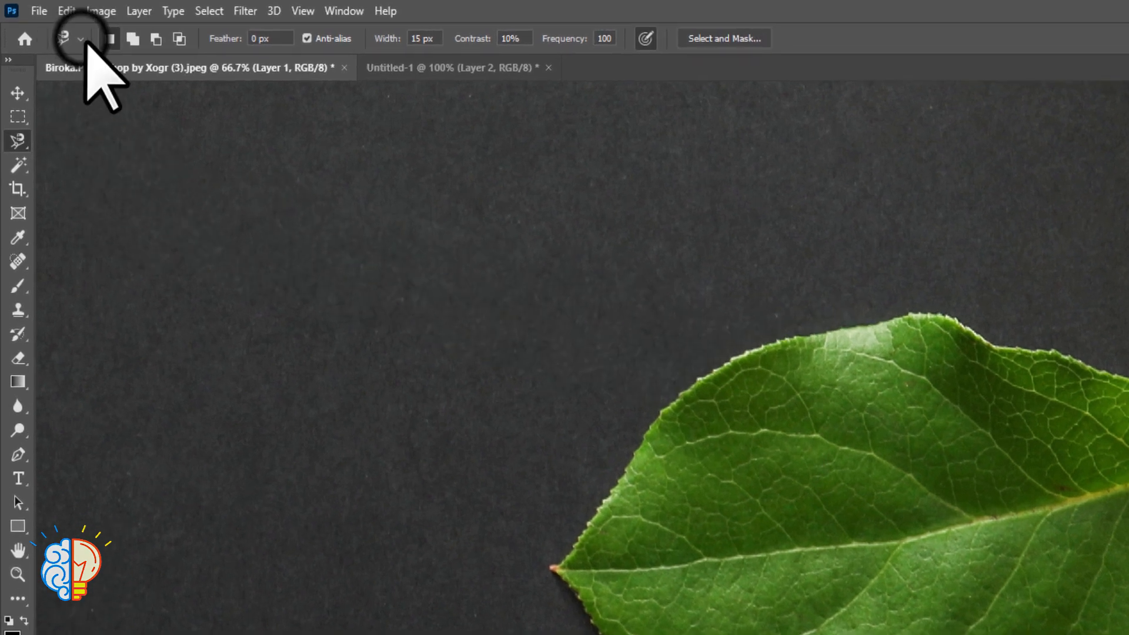
left_click(80, 38)
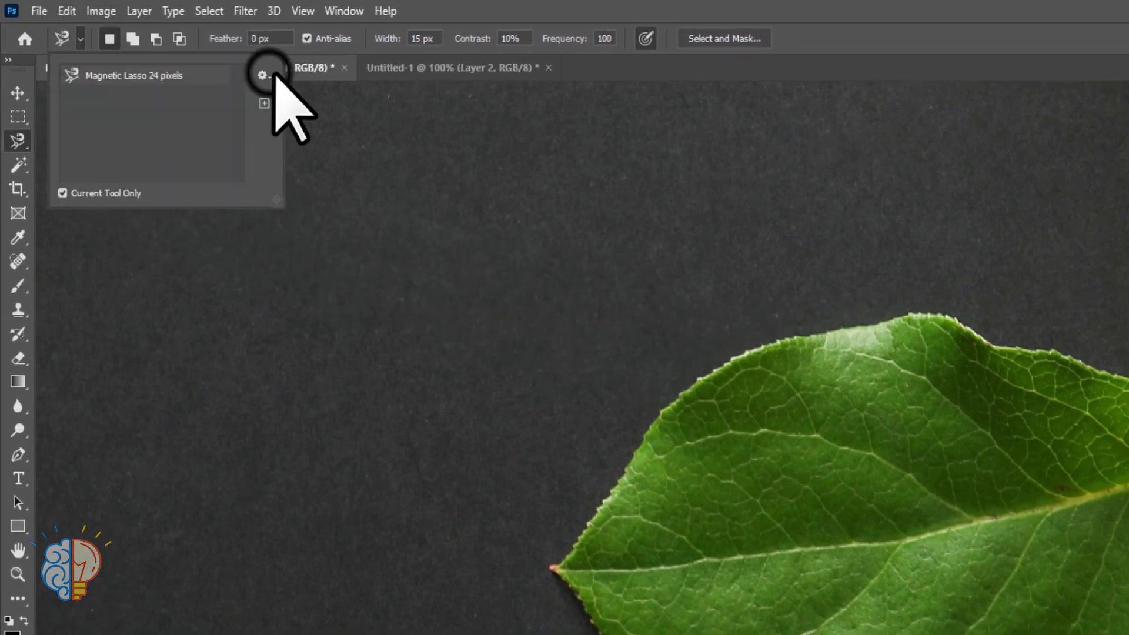
left_click(262, 75)
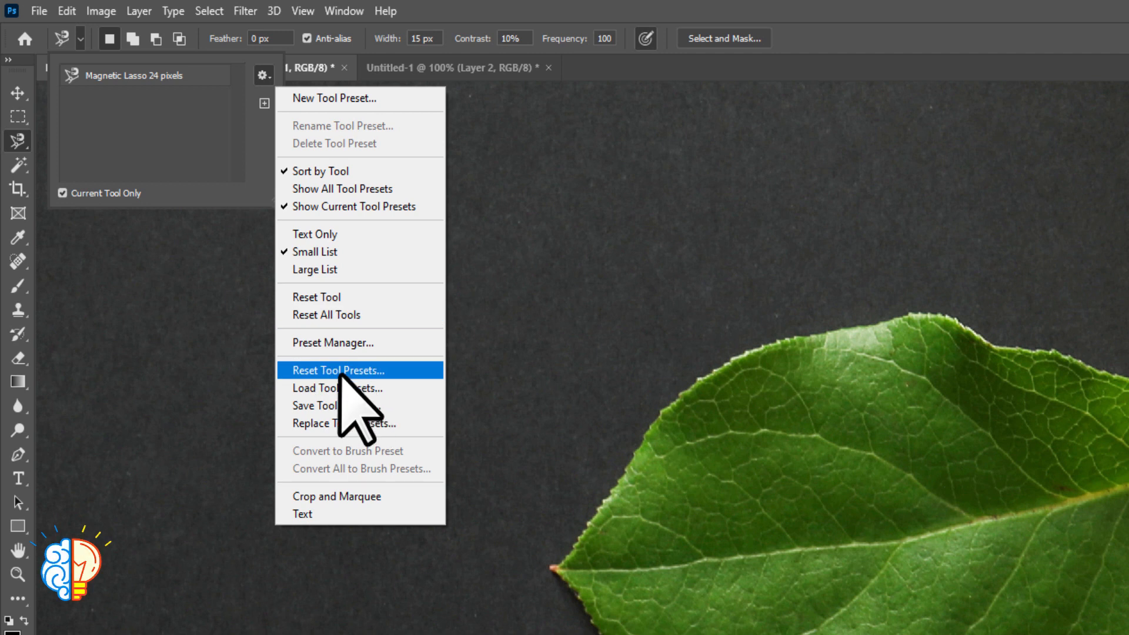
left_click(858, 29)
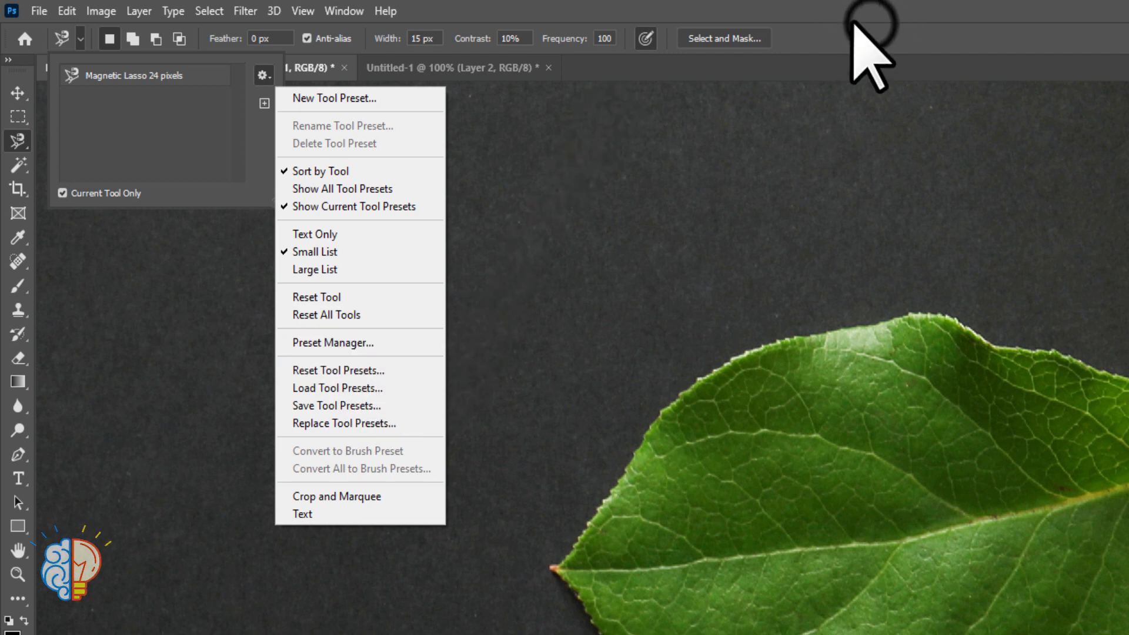
left_click(18, 598)
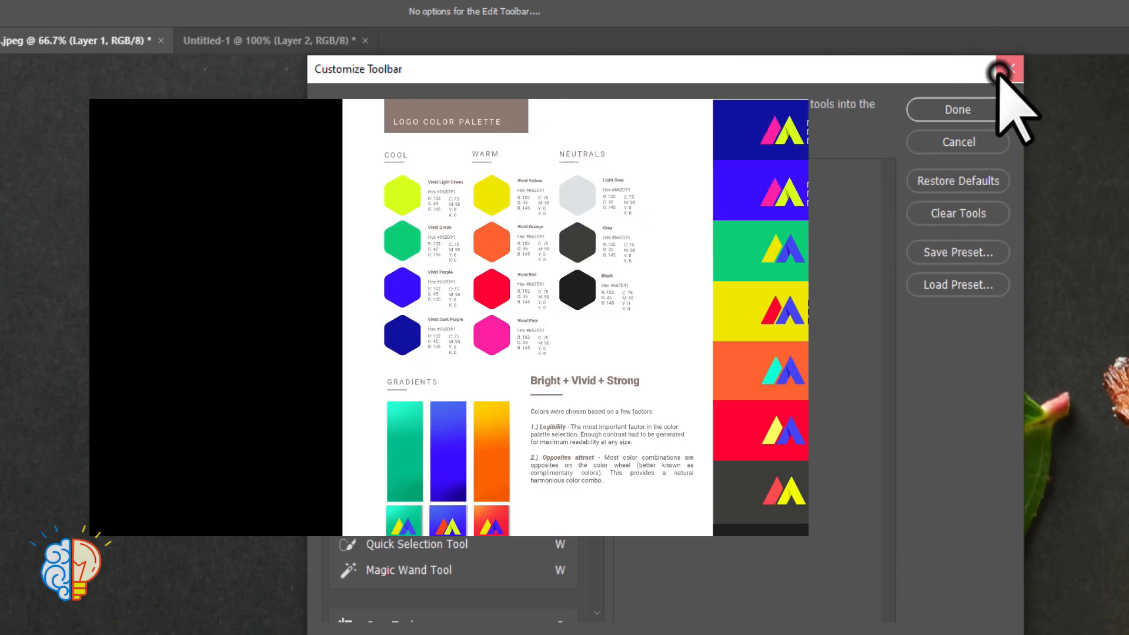
left_click(1000, 69)
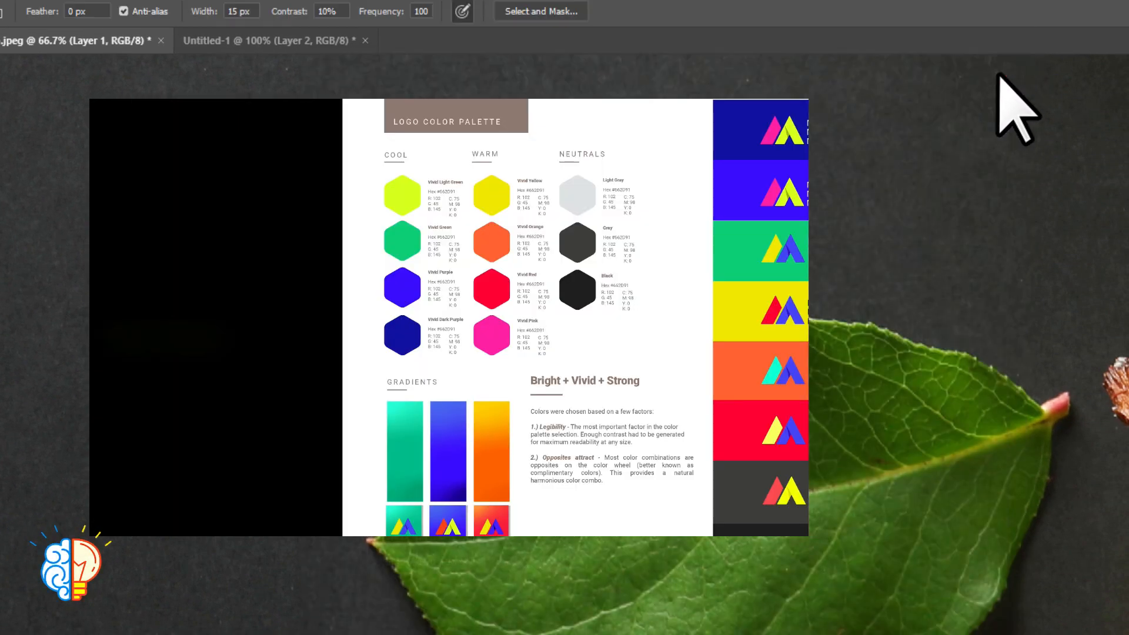